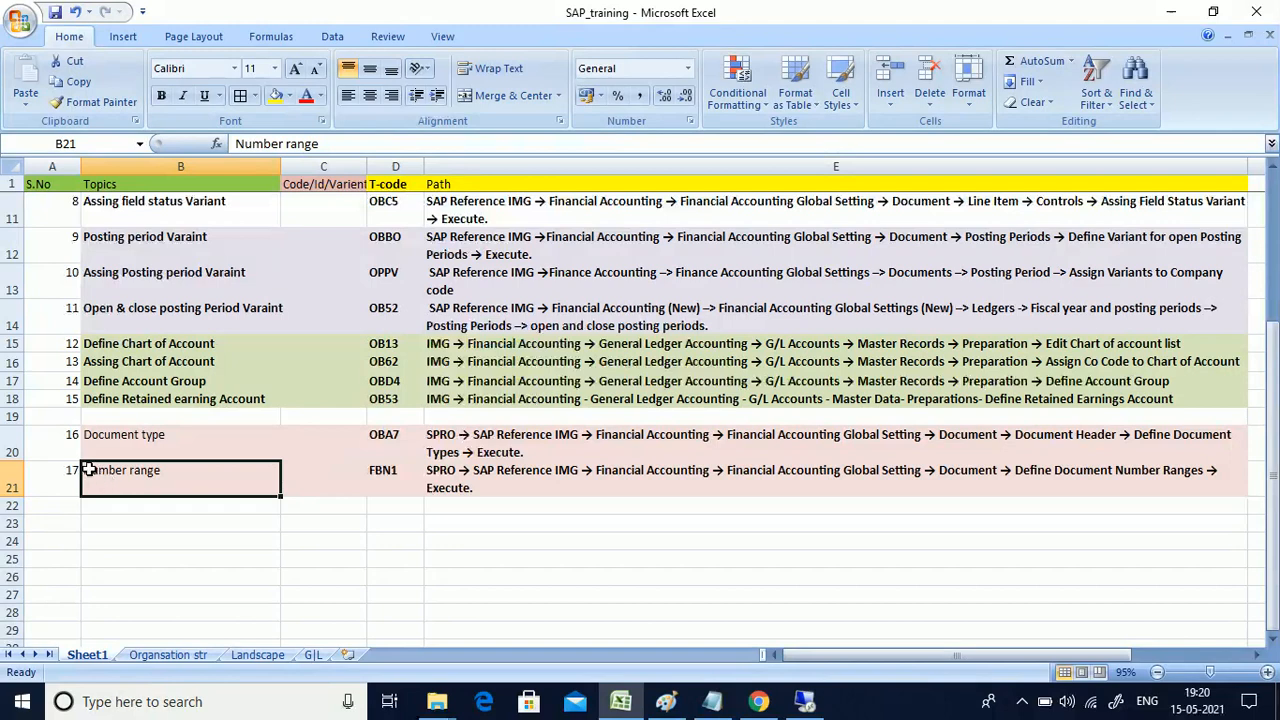
Change the topic text in cell B21 to "Doc. Number range"
double_click(88, 469)
type("Doc")
key("BackSpace")
type(".")
left_click(199, 471)
Review the Document type and Doc. Number range topics and the Document type configuration path in row 20
left_click_drag(125, 445, 356, 456)
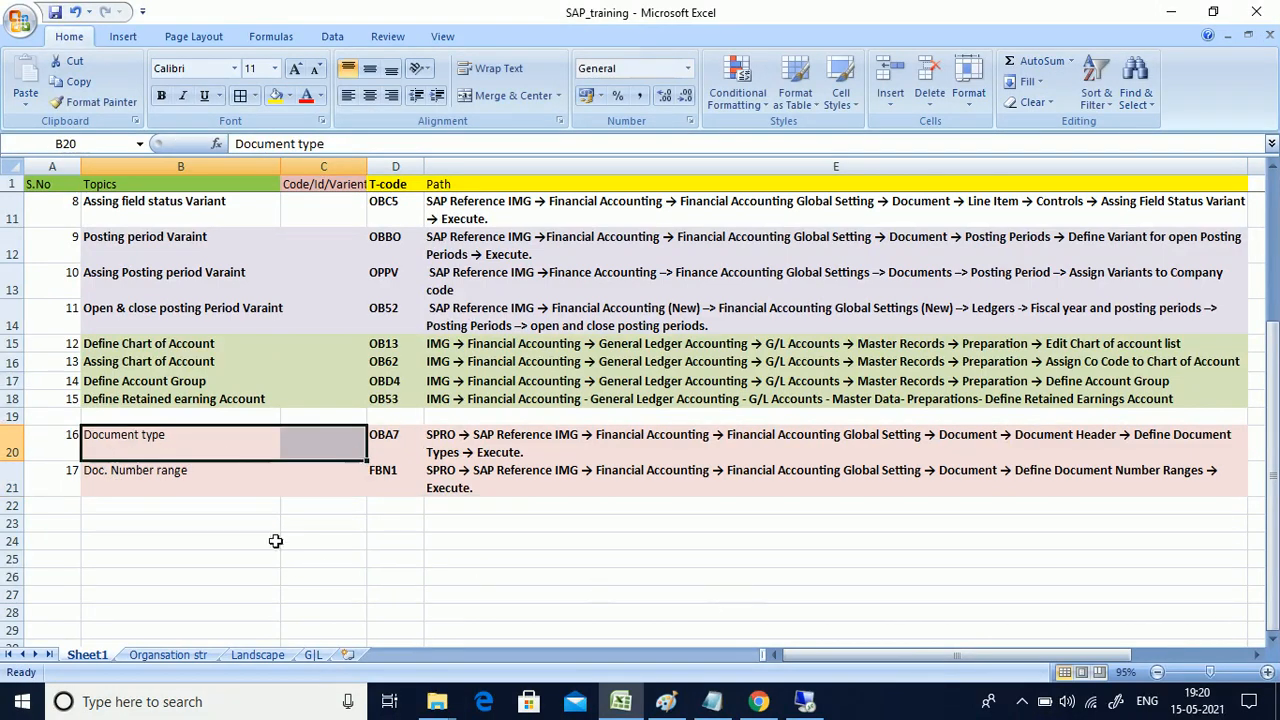
left_click(215, 471)
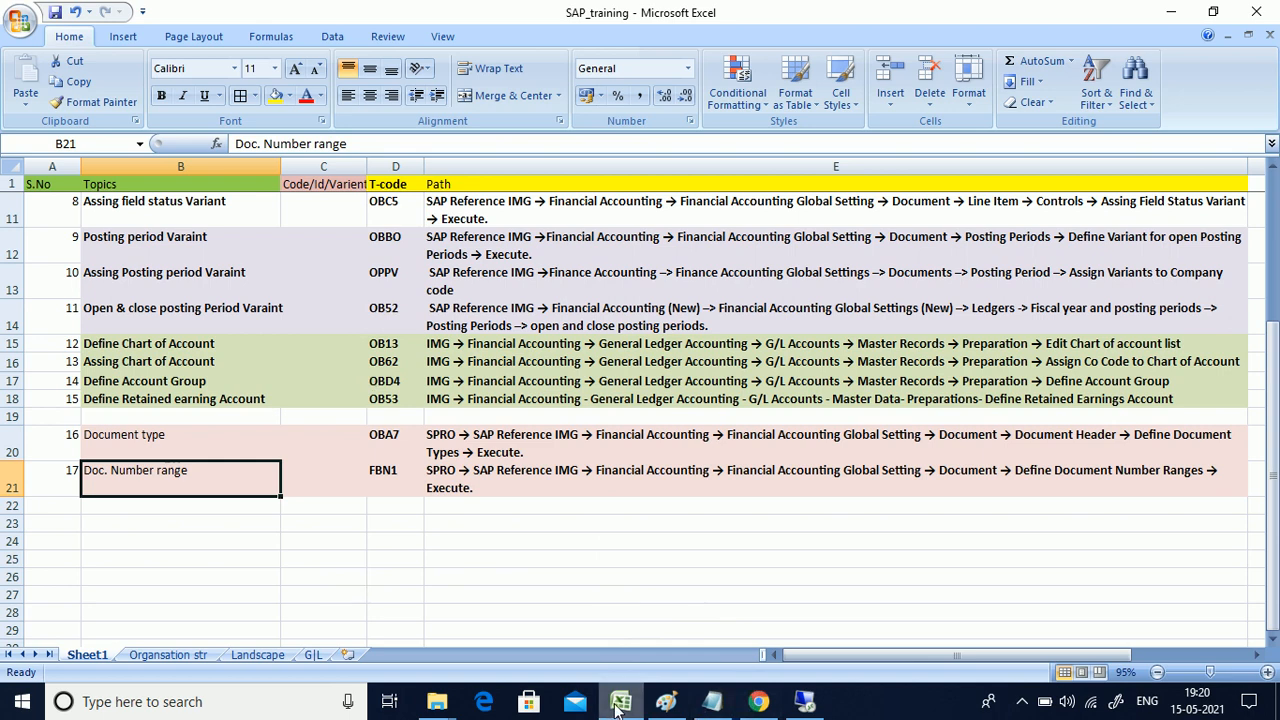
left_click(410, 556)
left_click(120, 436)
key("shift+Right")
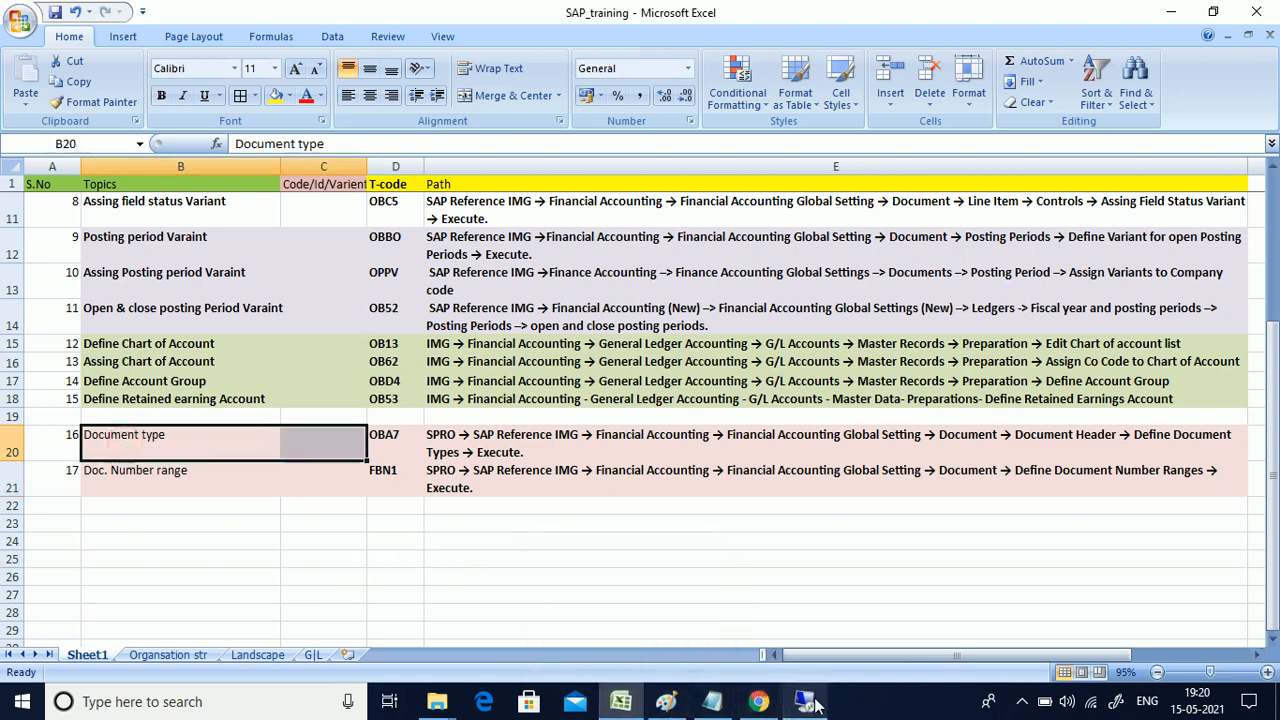
left_click(560, 545)
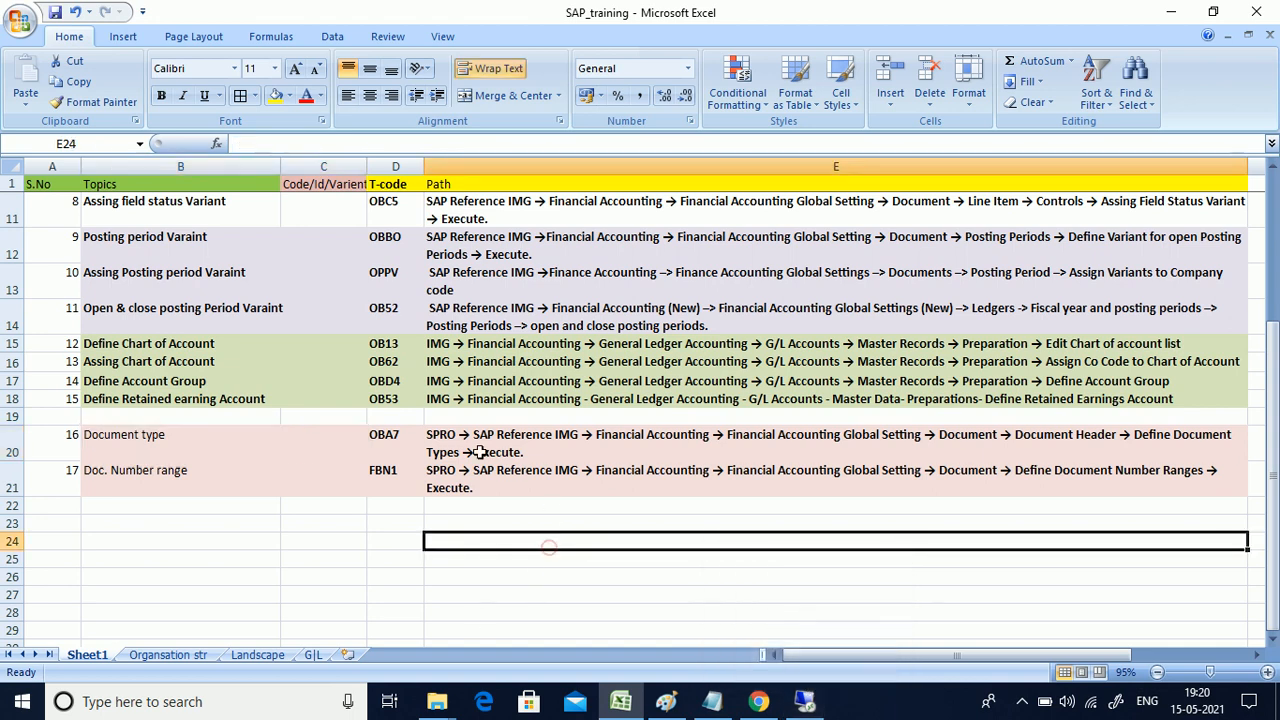
left_click(548, 443)
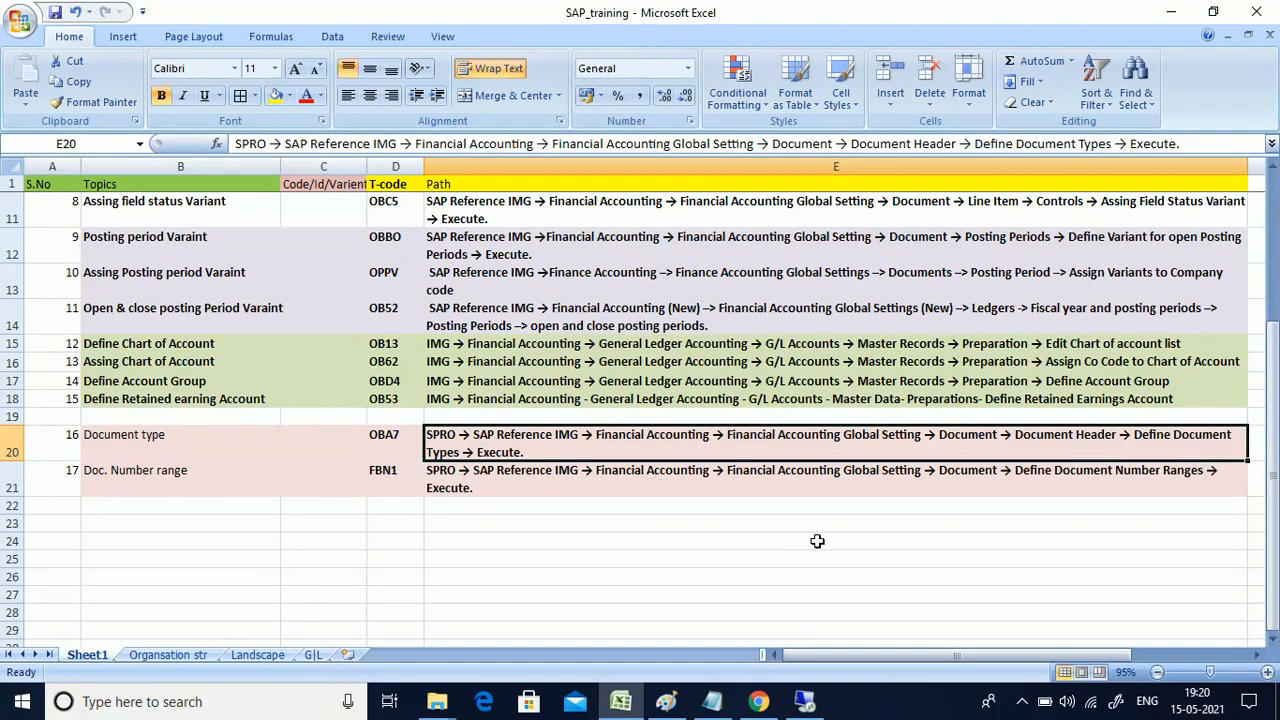
Switch to the remote SAP session and go back from the Document Types overview to the implementation guide
left_click(806, 703)
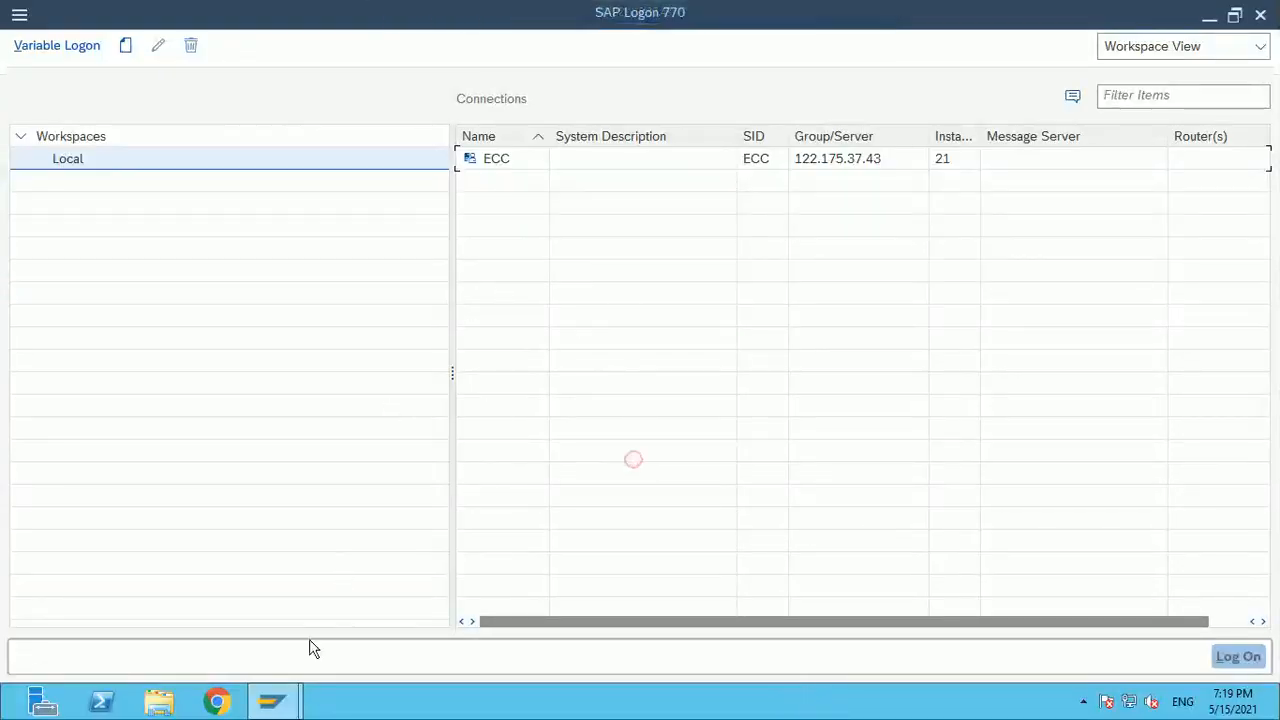
mouse_move(272, 701)
left_click(357, 611)
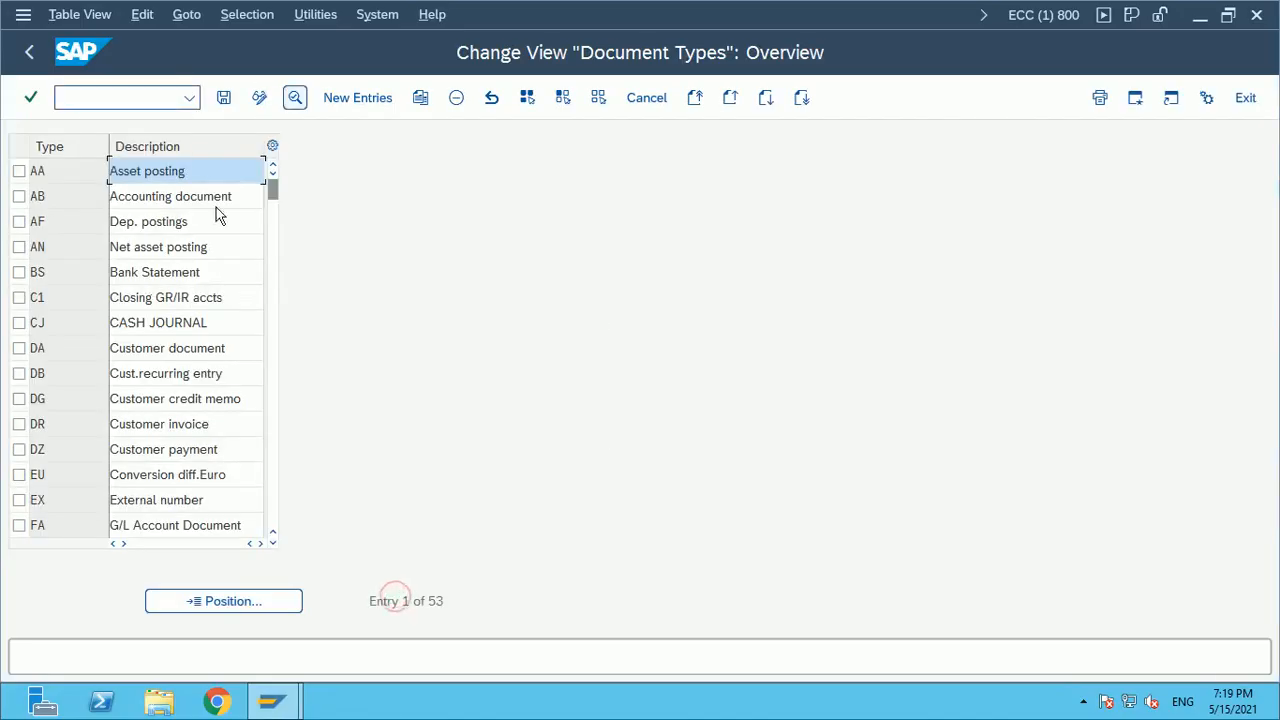
left_click(31, 55)
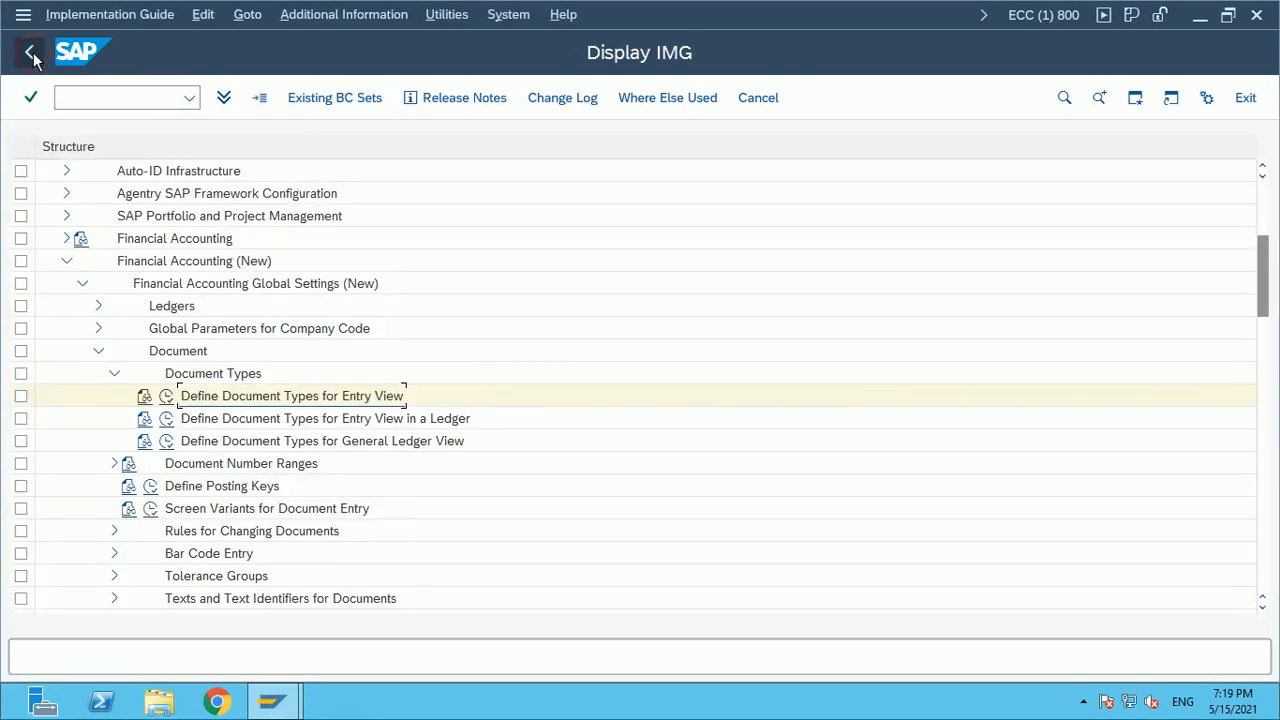
Execute Define Document Types for Entry View under Financial Accounting (New), Financial Accounting Global Settings (New), Document, Document Types
scroll(285, 520, "up", 4)
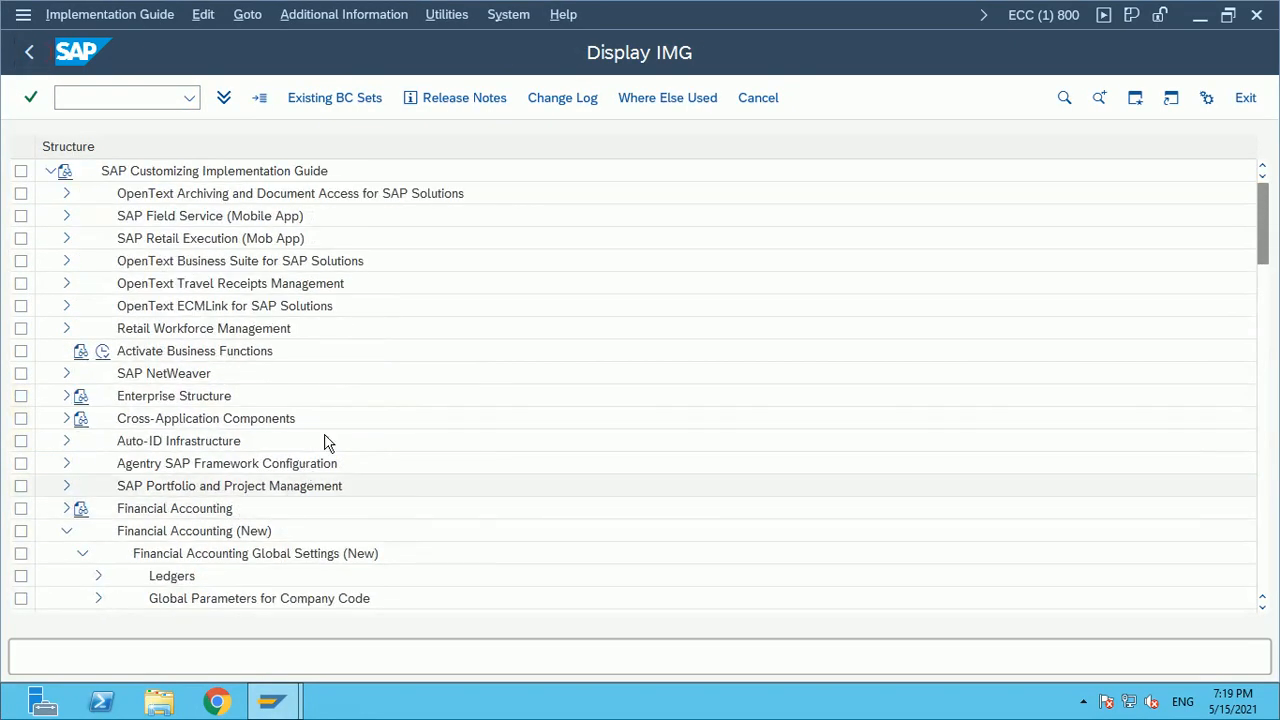
scroll(327, 440, "down", 2)
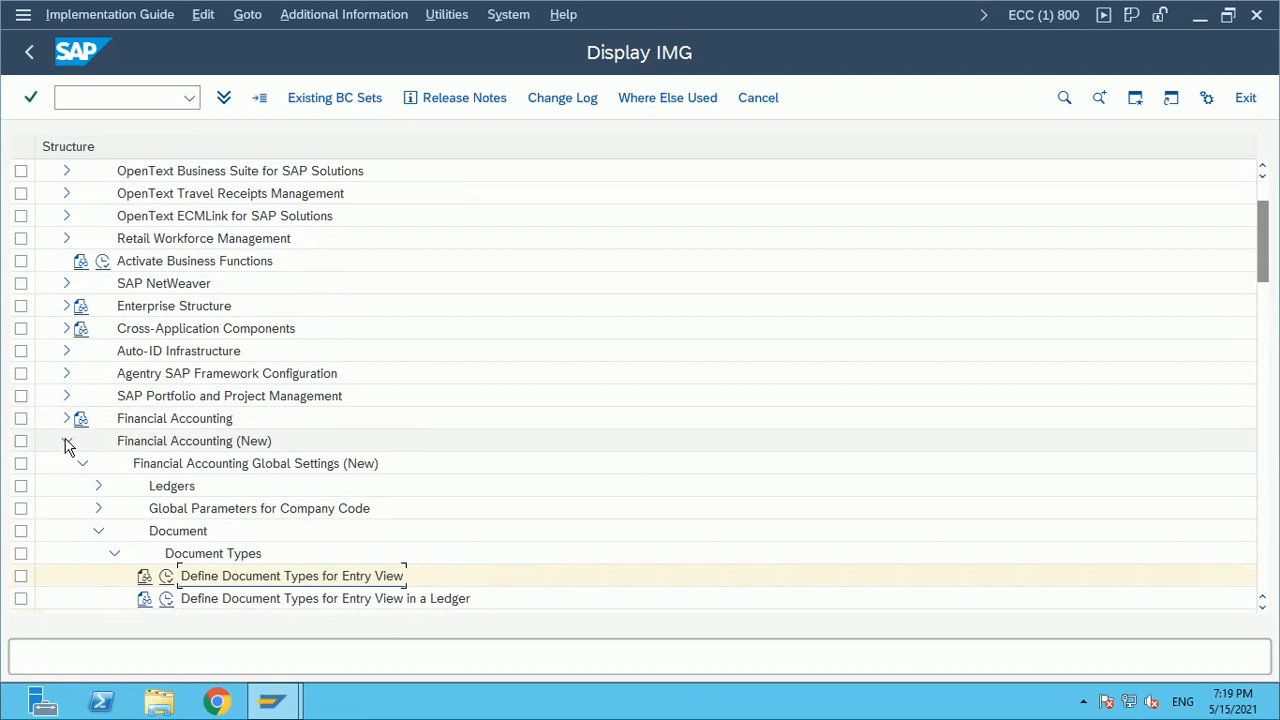
left_click(67, 441)
left_click(68, 441)
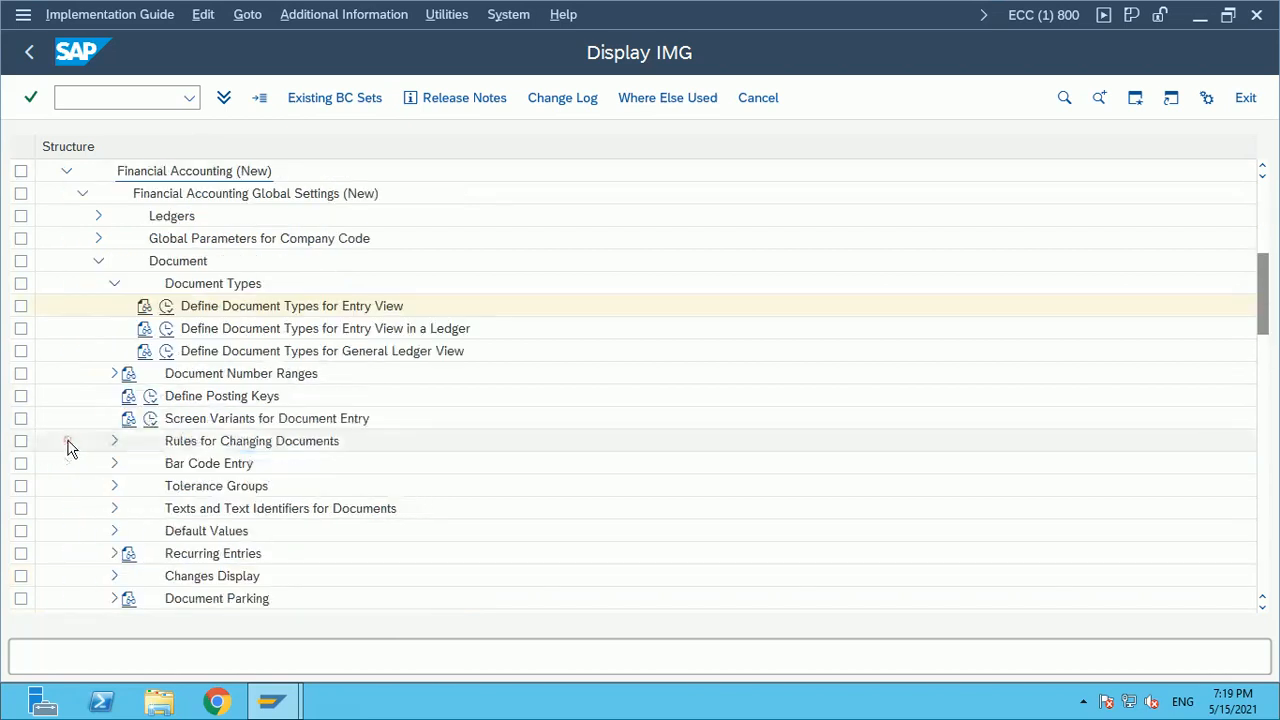
left_click(166, 307)
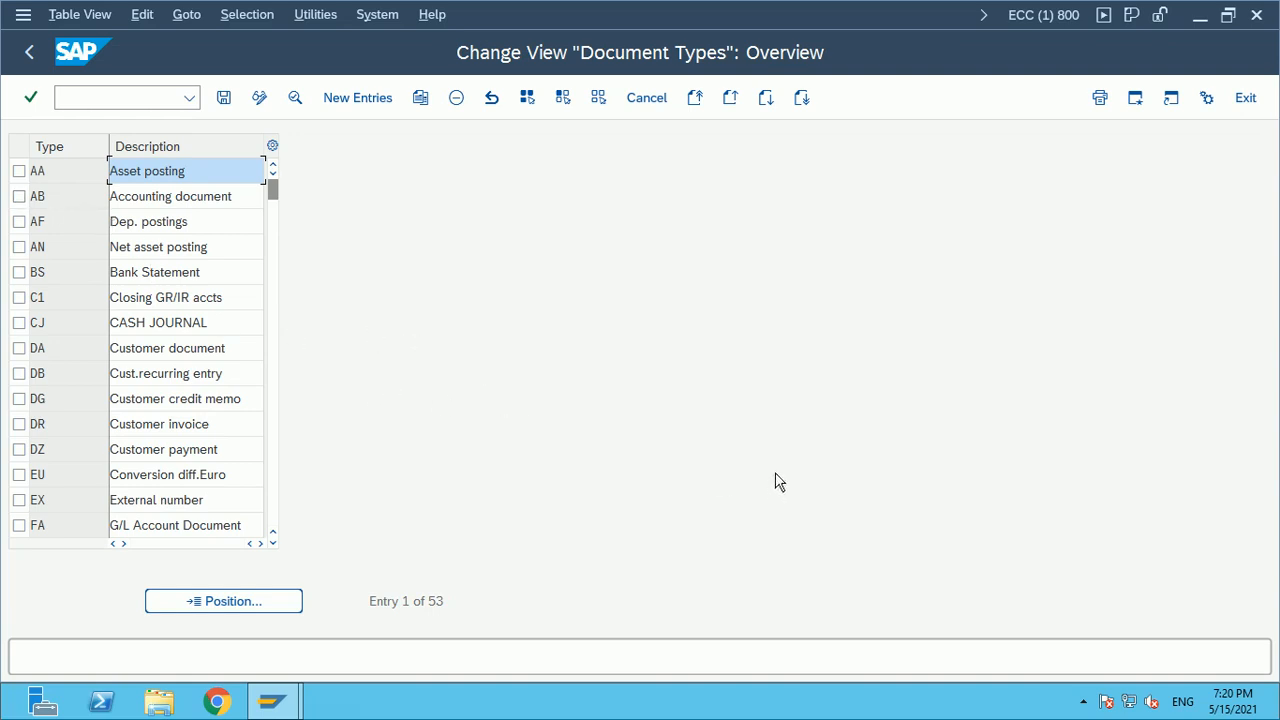
Return to the SAP_training workbook in Excel and bring up the Document Type section of the Landscape sheet
mouse_move(903, 5)
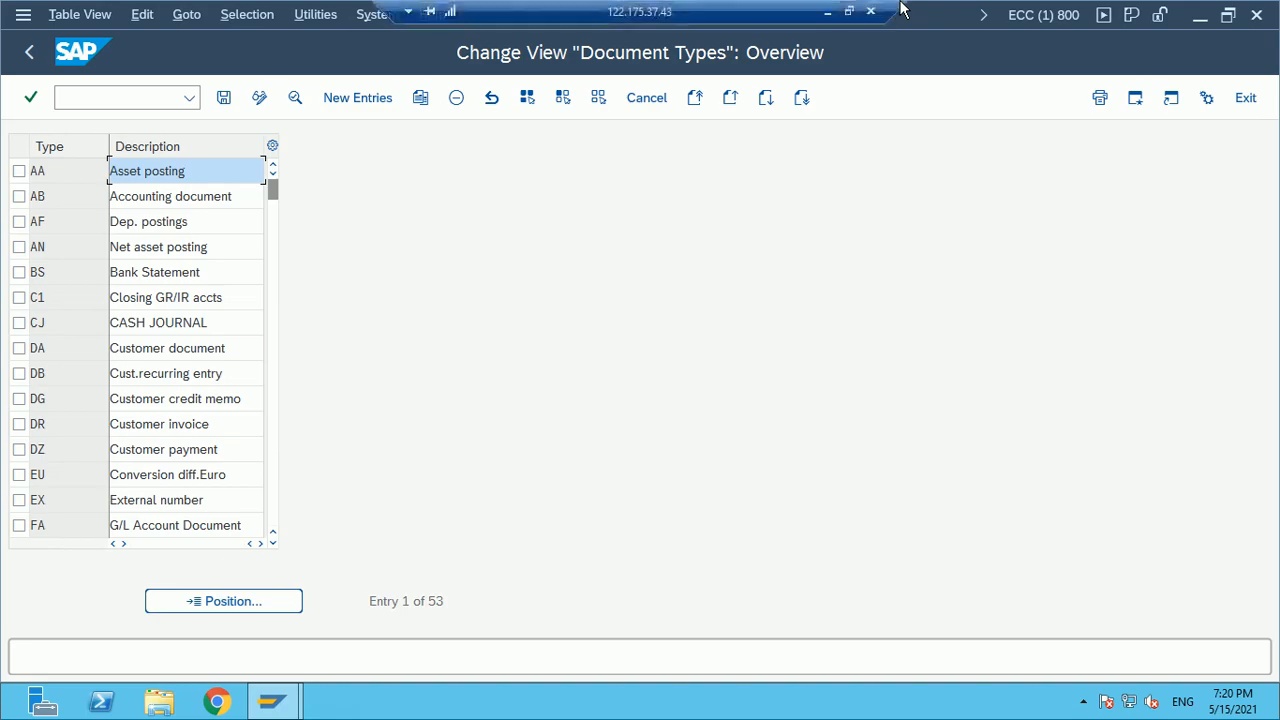
left_click(827, 13)
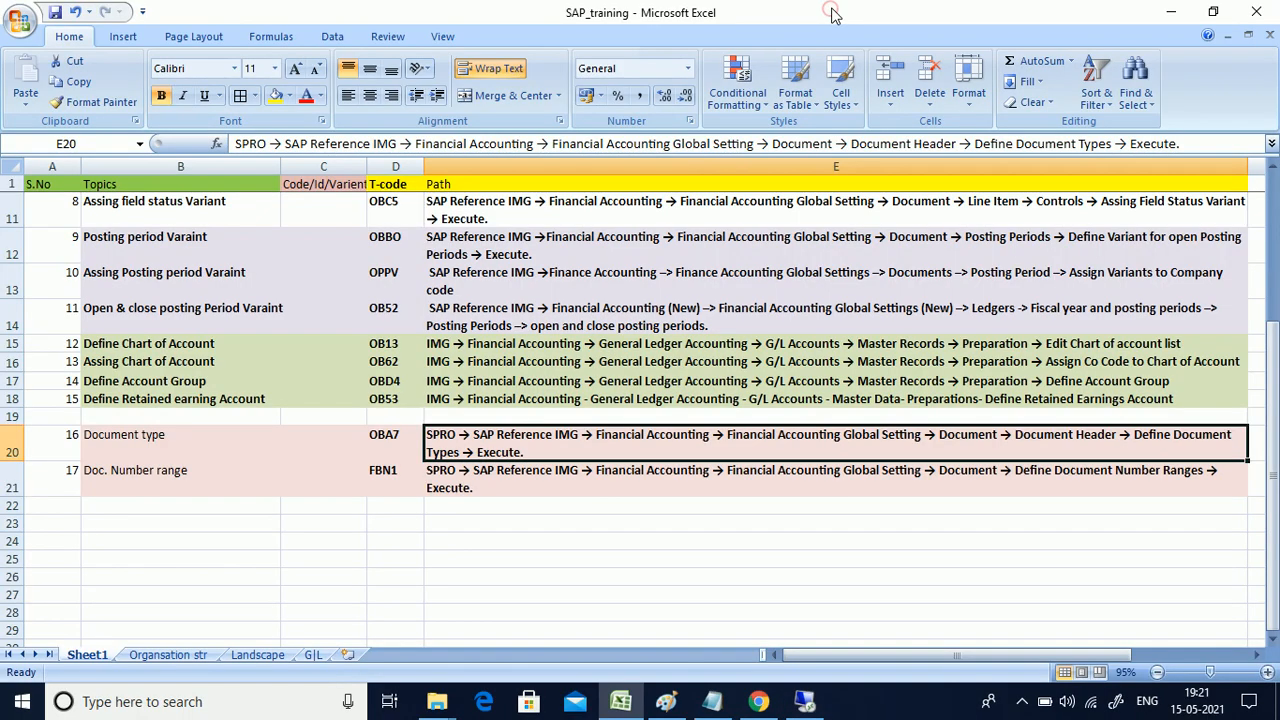
left_click(256, 654)
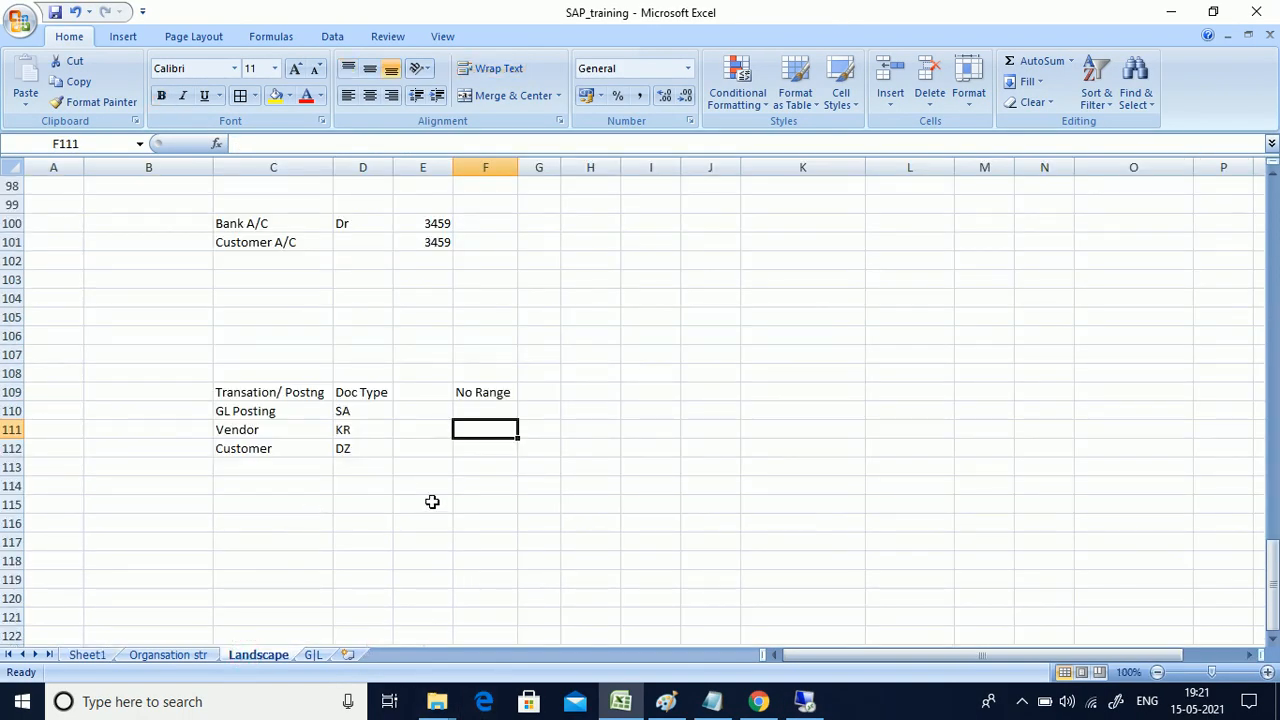
scroll(432, 502, "up", 4)
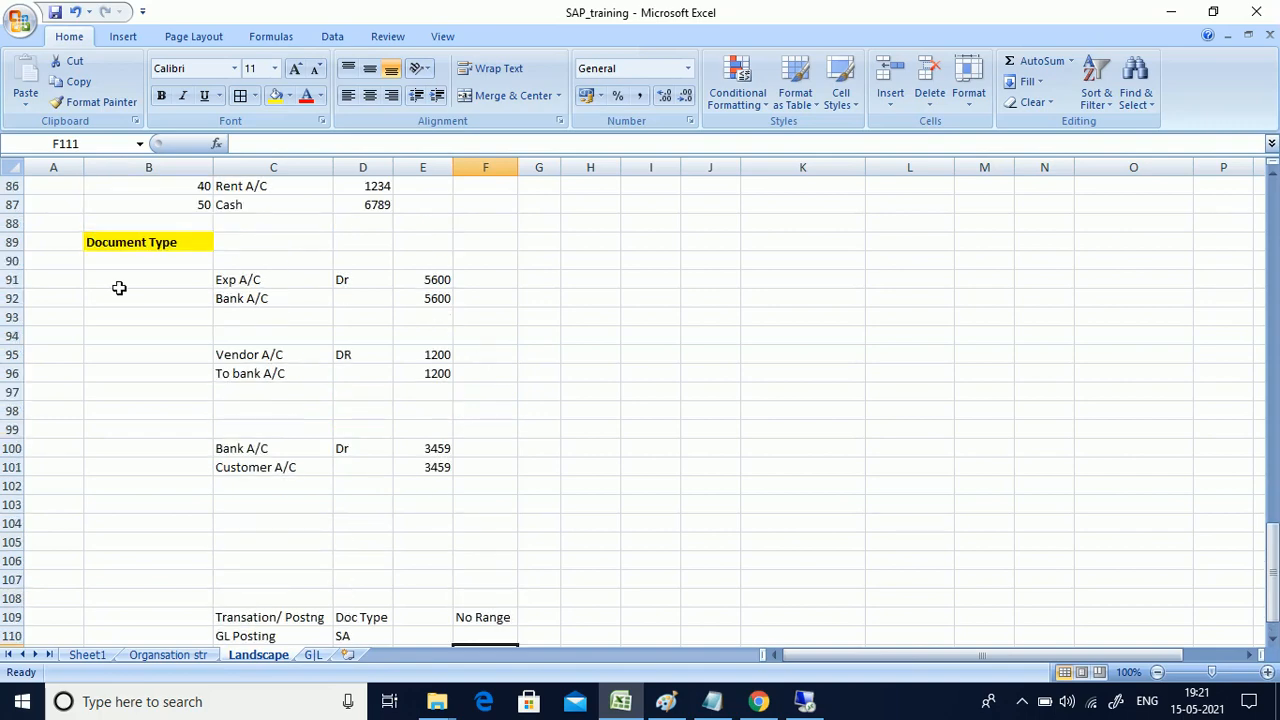
Examine the expense journal entry in rows 91–92 and the general rent entry in rows 80–81
left_click_drag(232, 284, 370, 278)
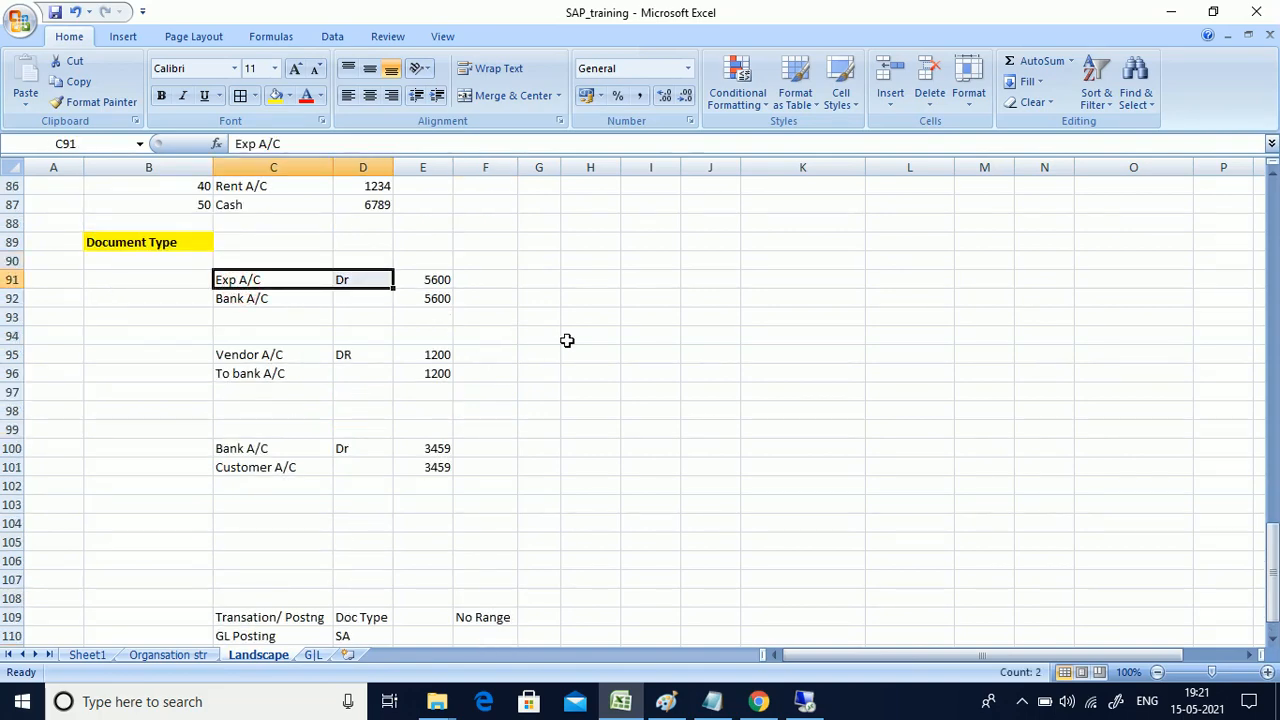
scroll(566, 340, "down", 1)
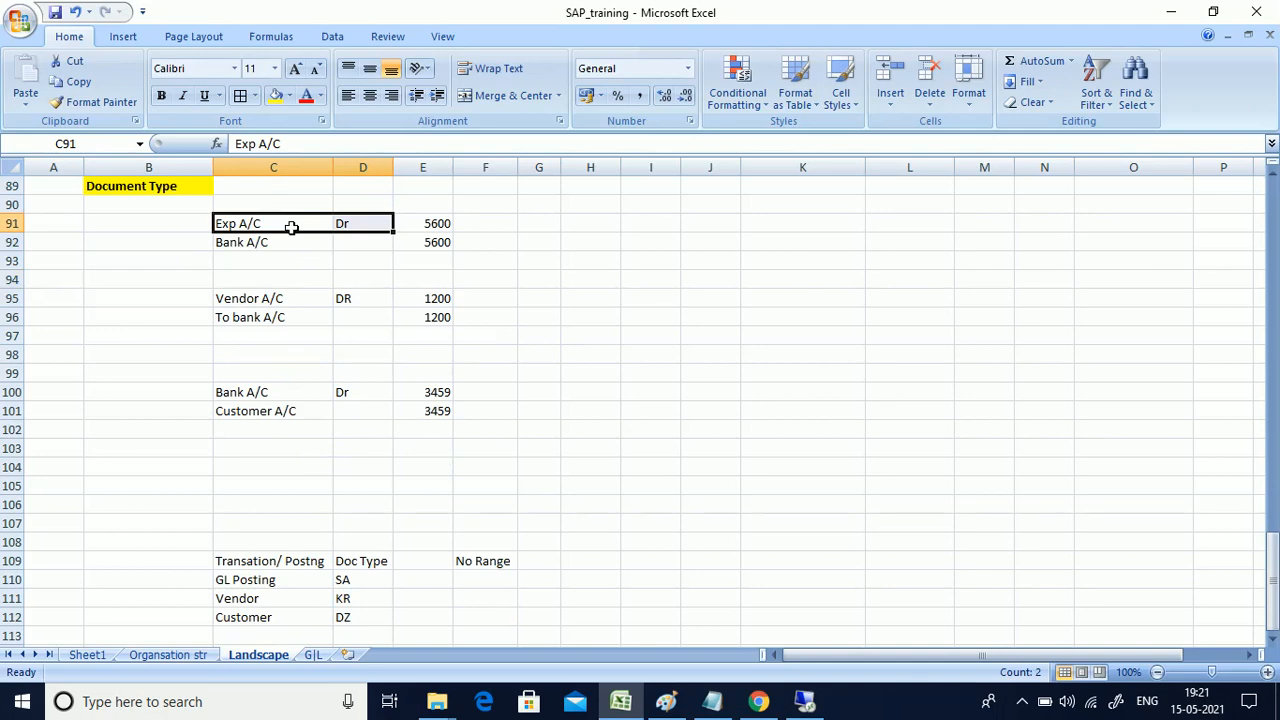
left_click_drag(292, 228, 361, 241)
scroll(460, 426, "up", 5)
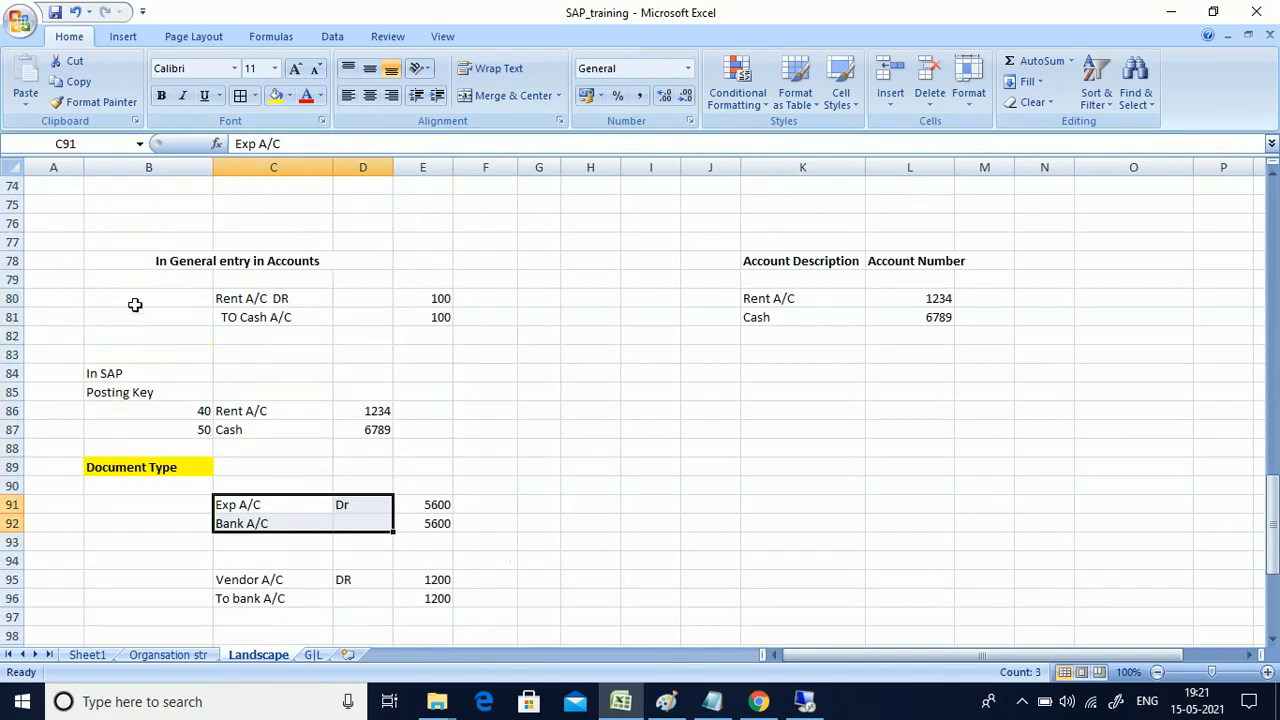
left_click_drag(259, 298, 414, 323)
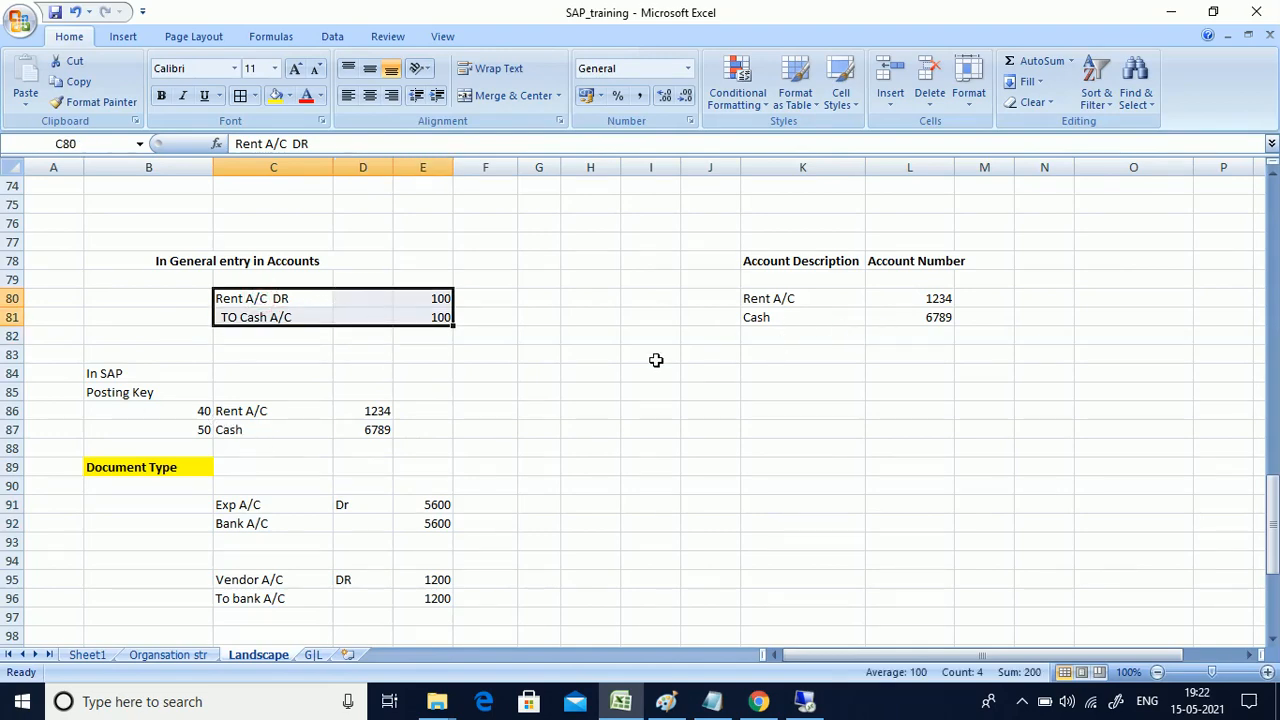
Examine the vendor and customer journal entries, and highlight the whole block of sample entries in C91:E101
scroll(656, 360, "down", 3)
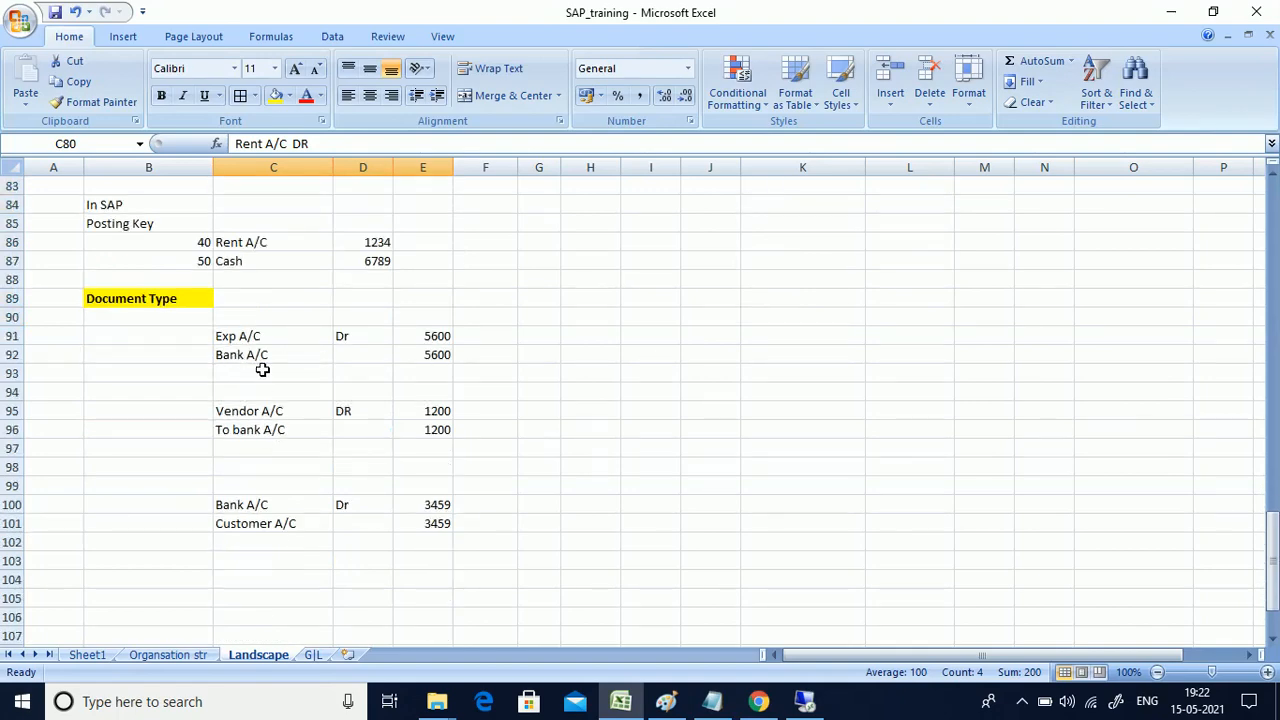
left_click_drag(262, 414, 451, 423)
left_click_drag(255, 505, 437, 520)
left_click(668, 520)
left_click_drag(232, 337, 437, 526)
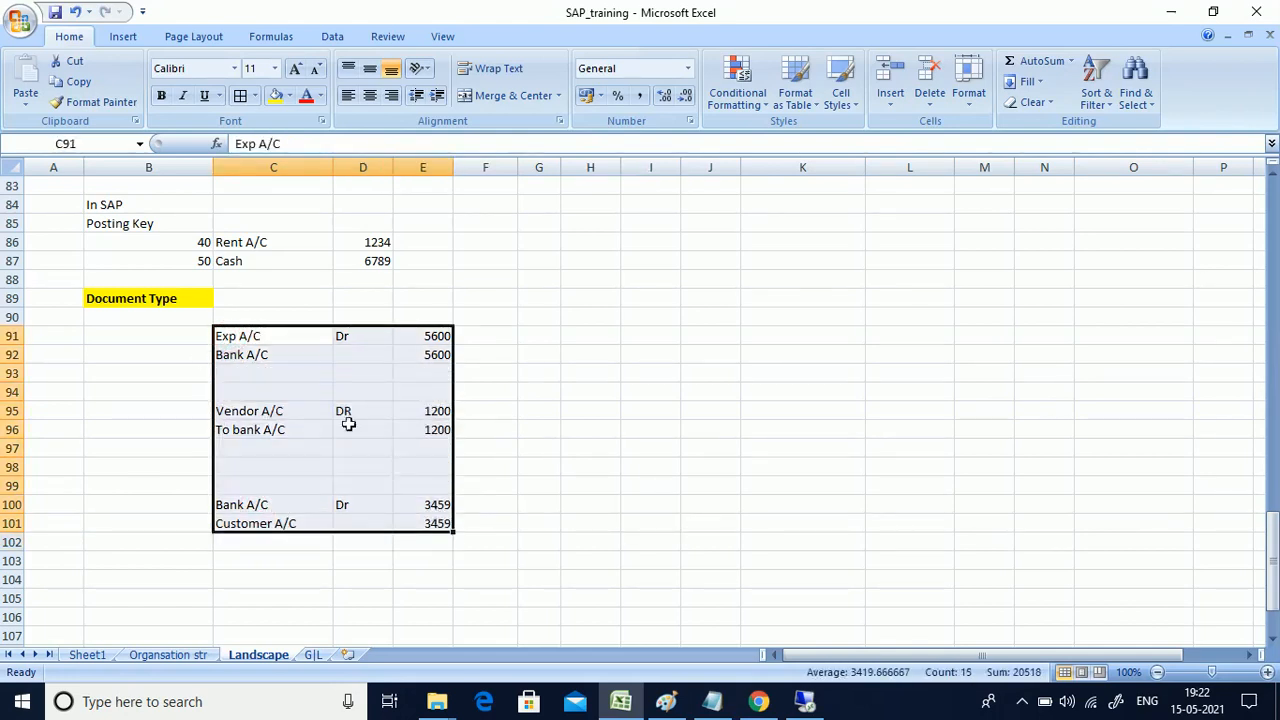
left_click_drag(260, 337, 437, 526)
left_click(546, 500)
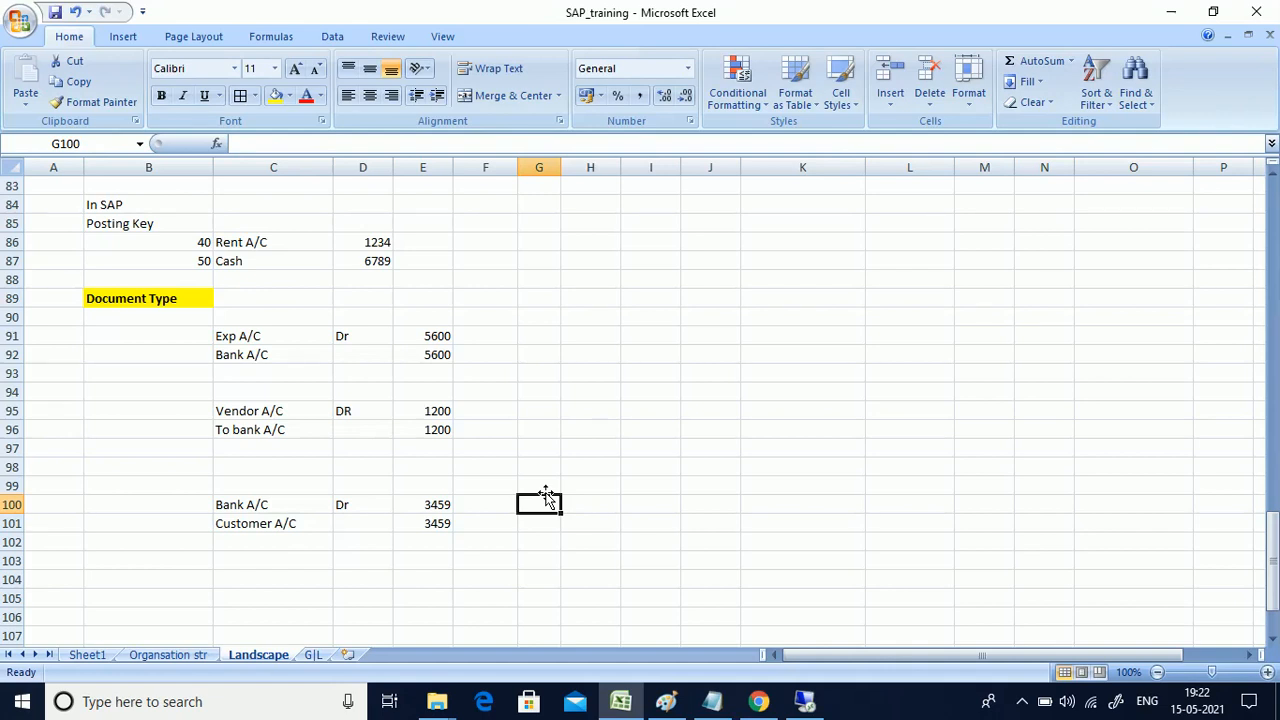
Compare the expense entry in C91:E92 with the vendor entry in C95:E96
scroll(545, 497, "up", 1)
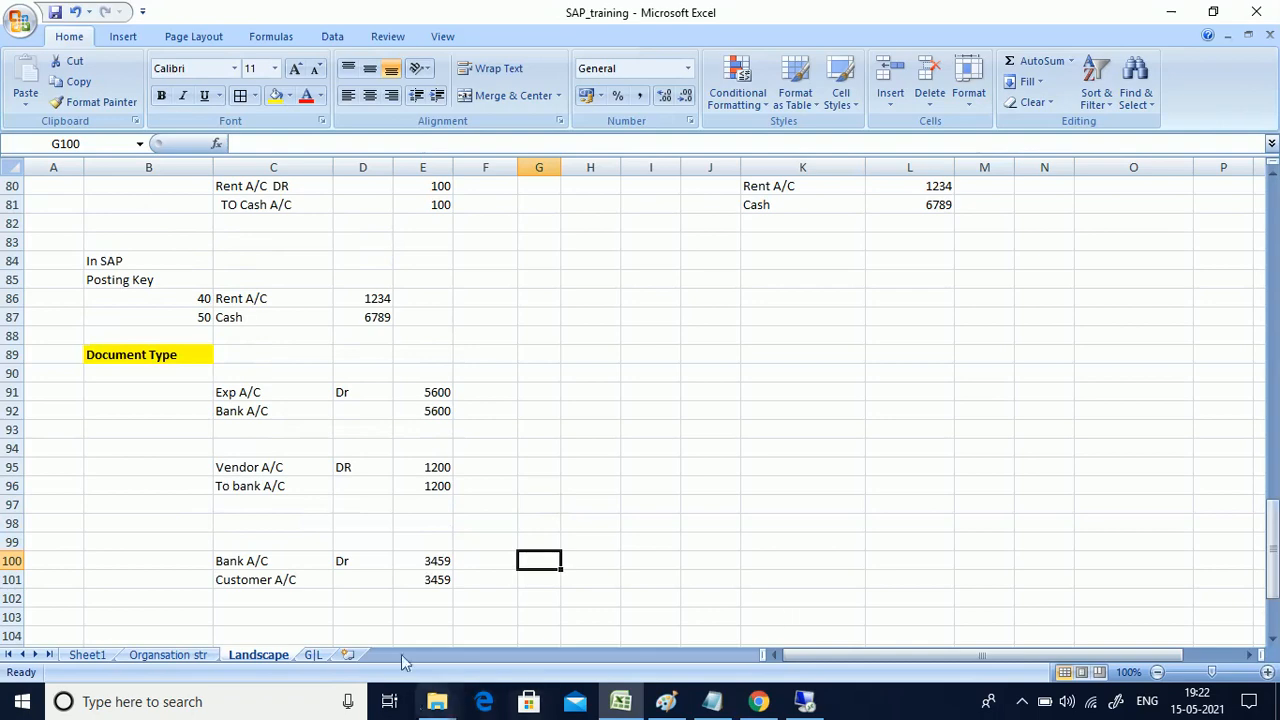
scroll(560, 488, "down", 2)
left_click_drag(259, 279, 405, 300)
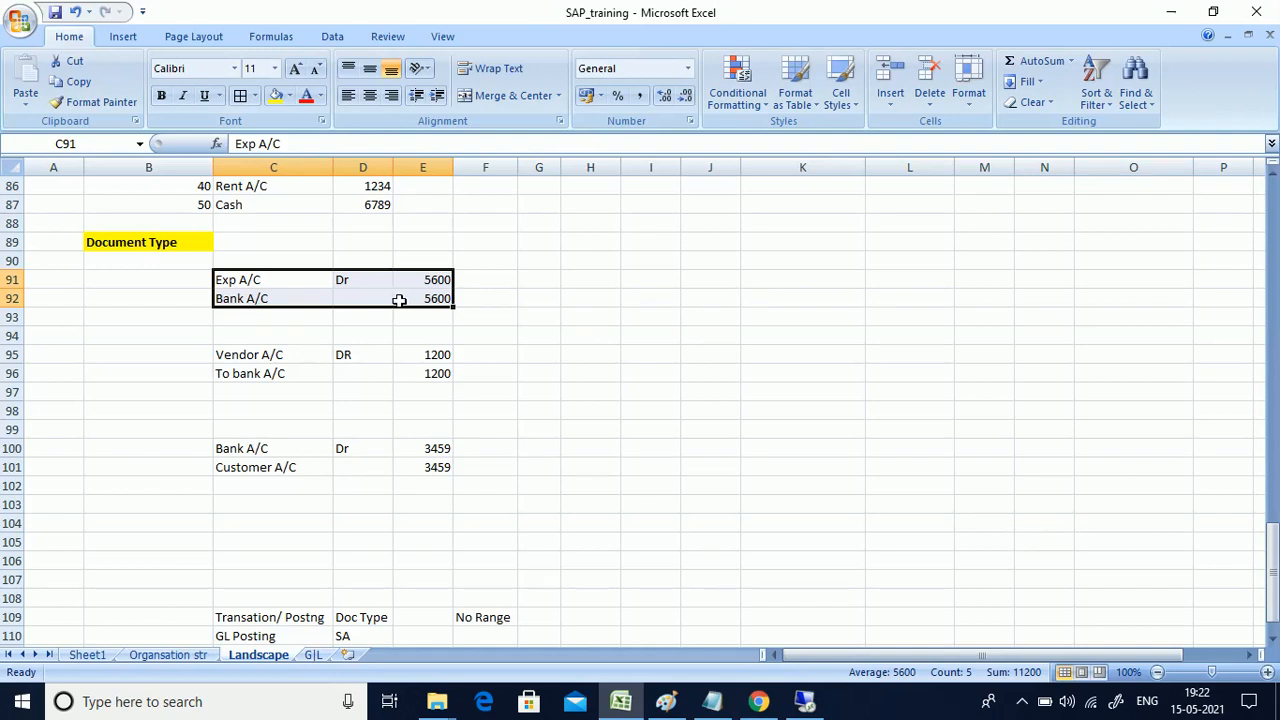
left_click(270, 340)
left_click_drag(233, 355, 412, 375)
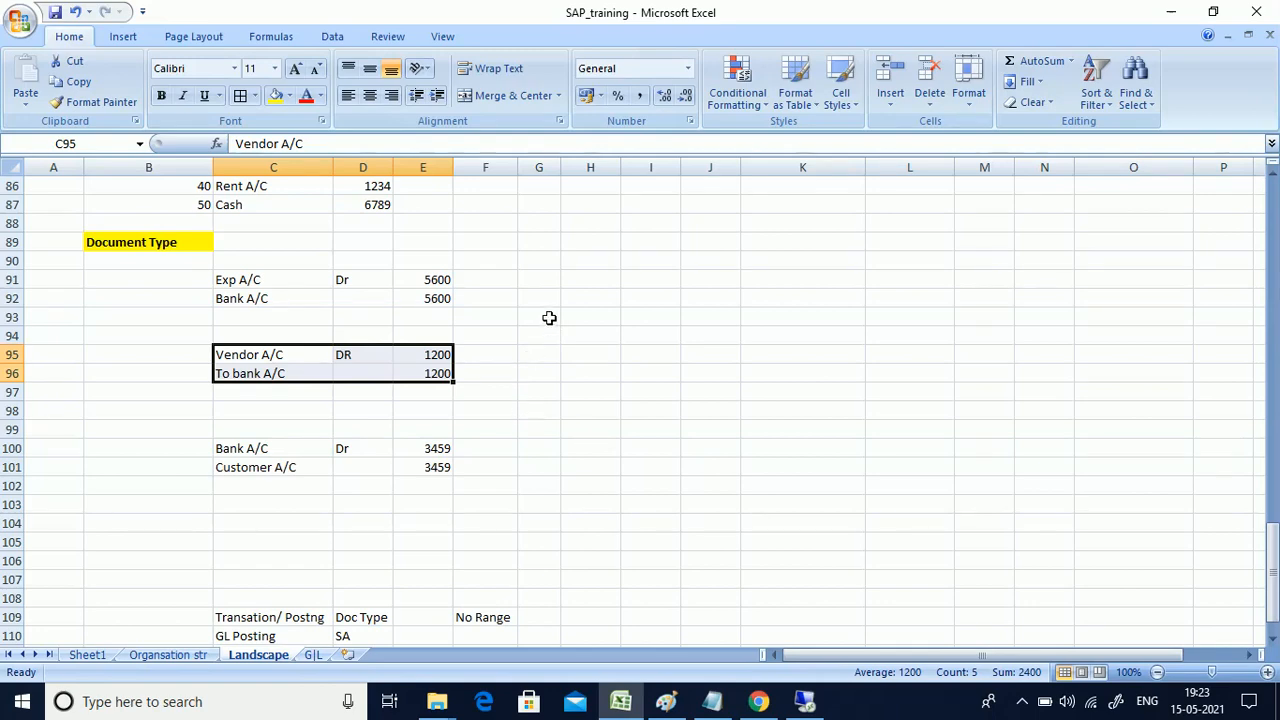
Label the expense entry "GL" in cell G91 and shade the cell light green
left_click(536, 281)
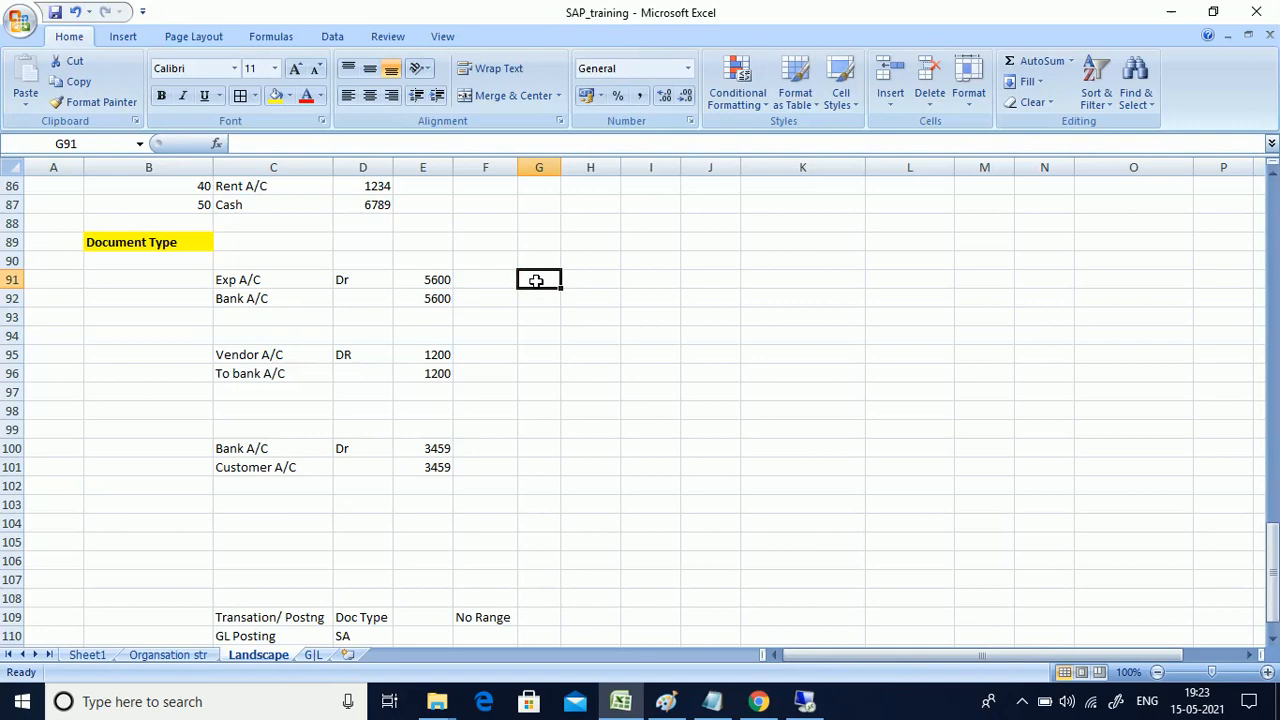
type("GL")
left_click(536, 300)
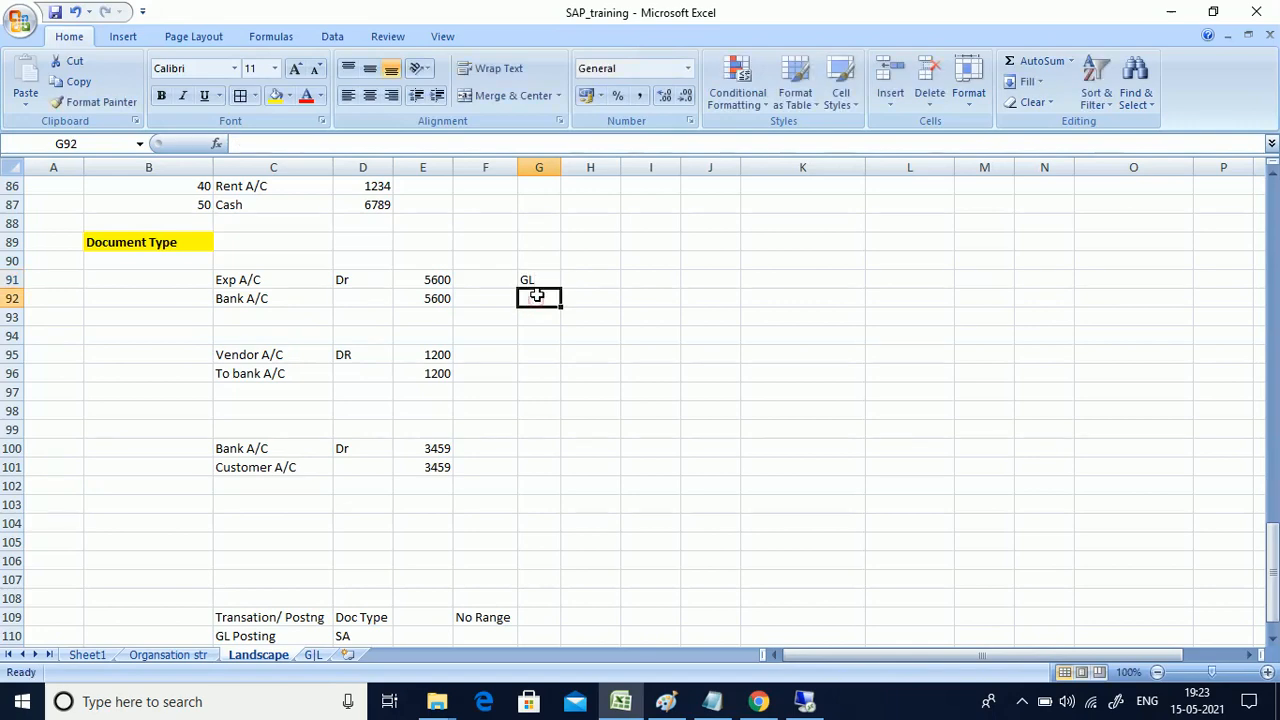
left_click(533, 281)
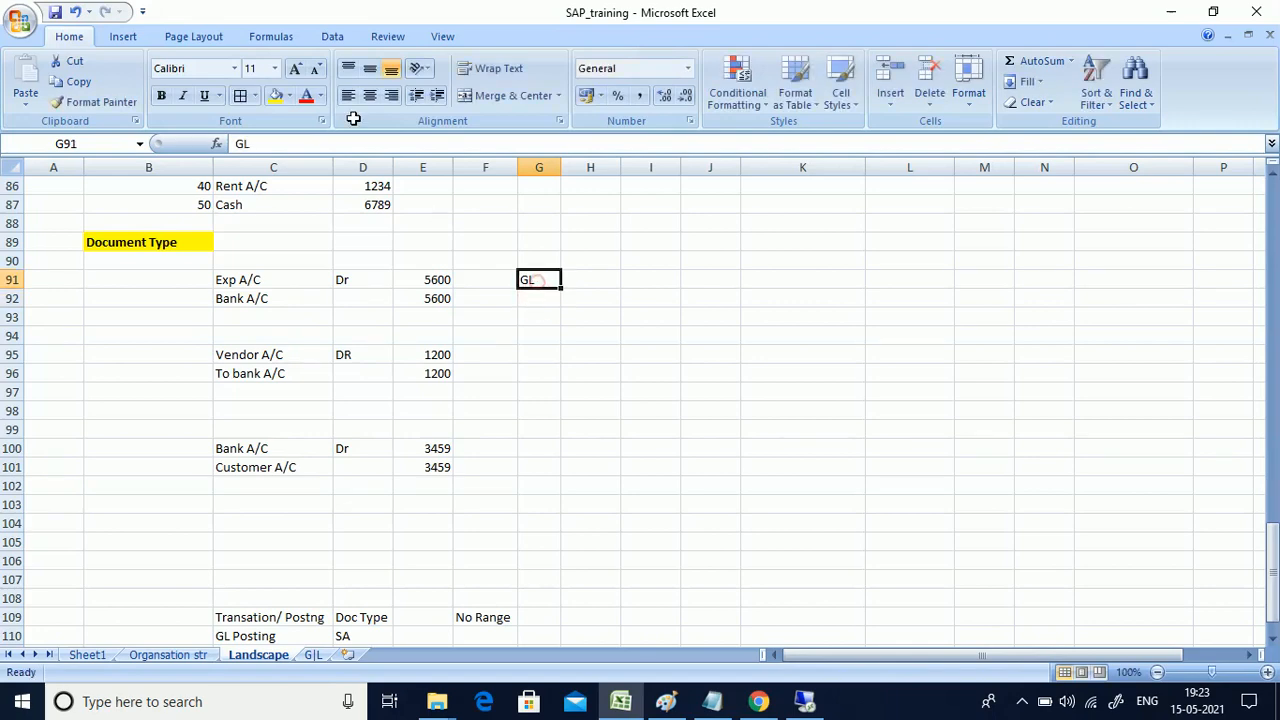
left_click(289, 95)
left_click(370, 172)
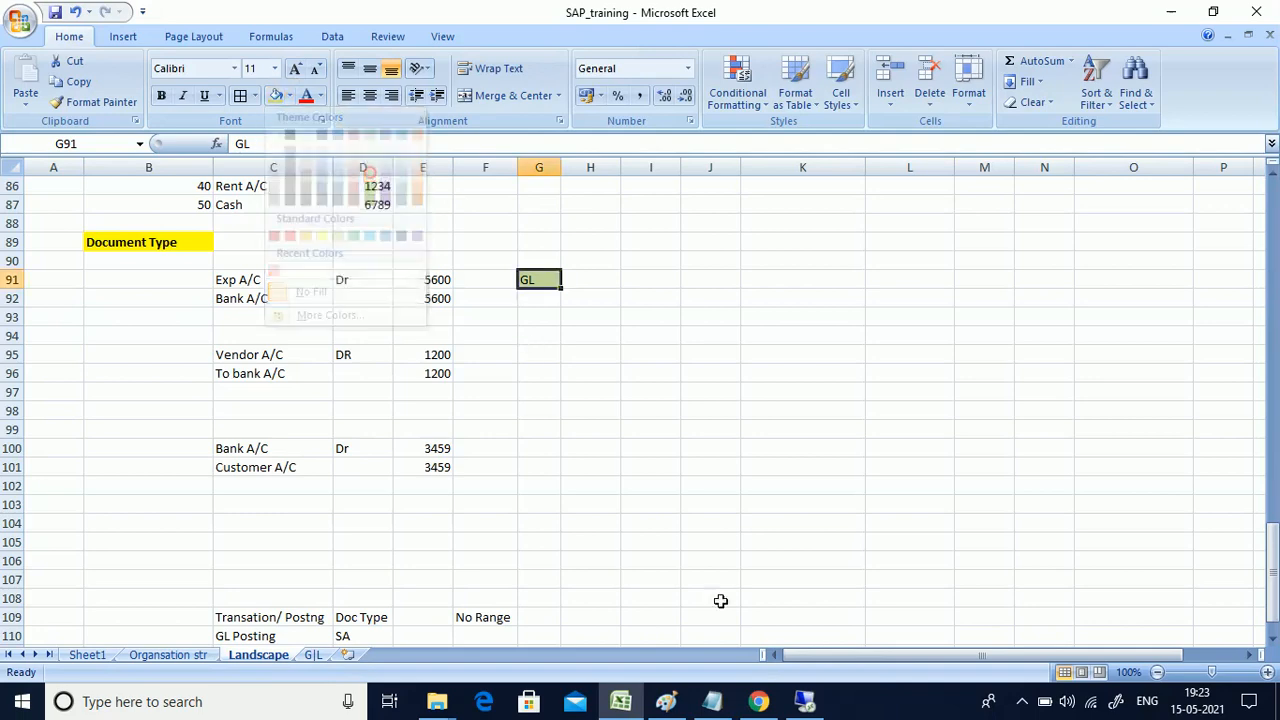
Label the vendor entry "AP" in cell G95 and shade it with the same light green fill
left_click(535, 355)
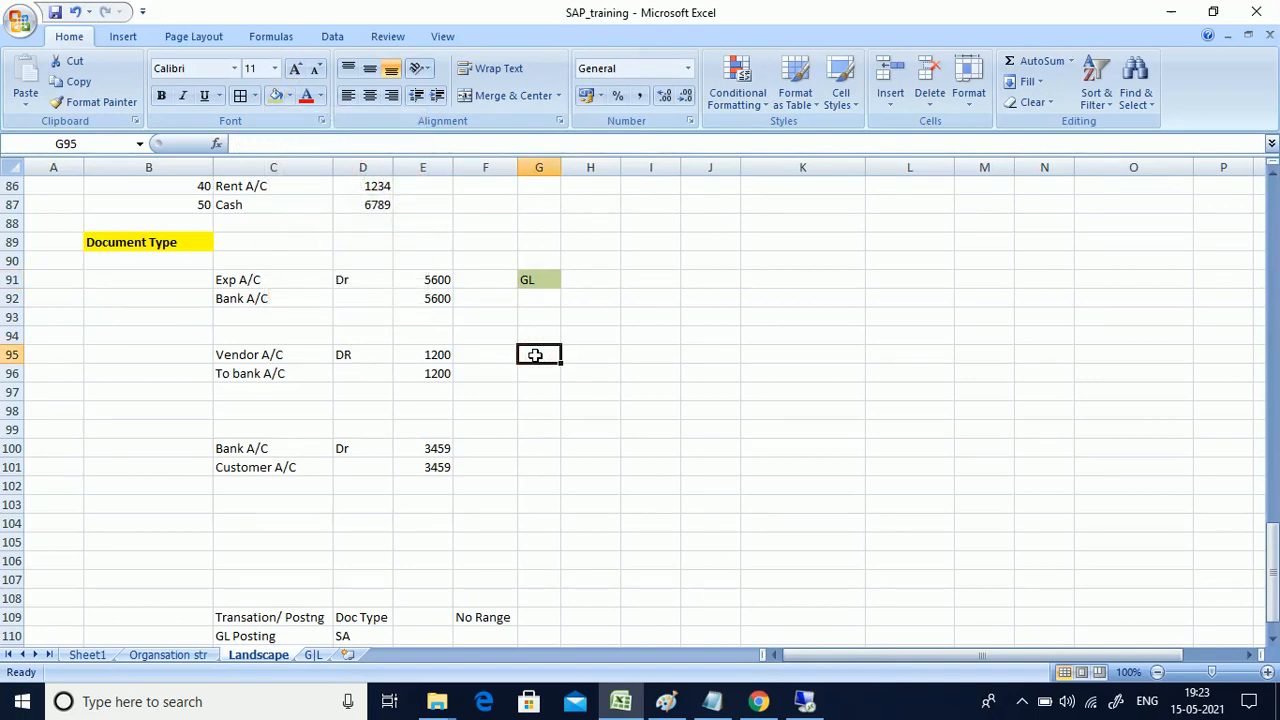
type("AP")
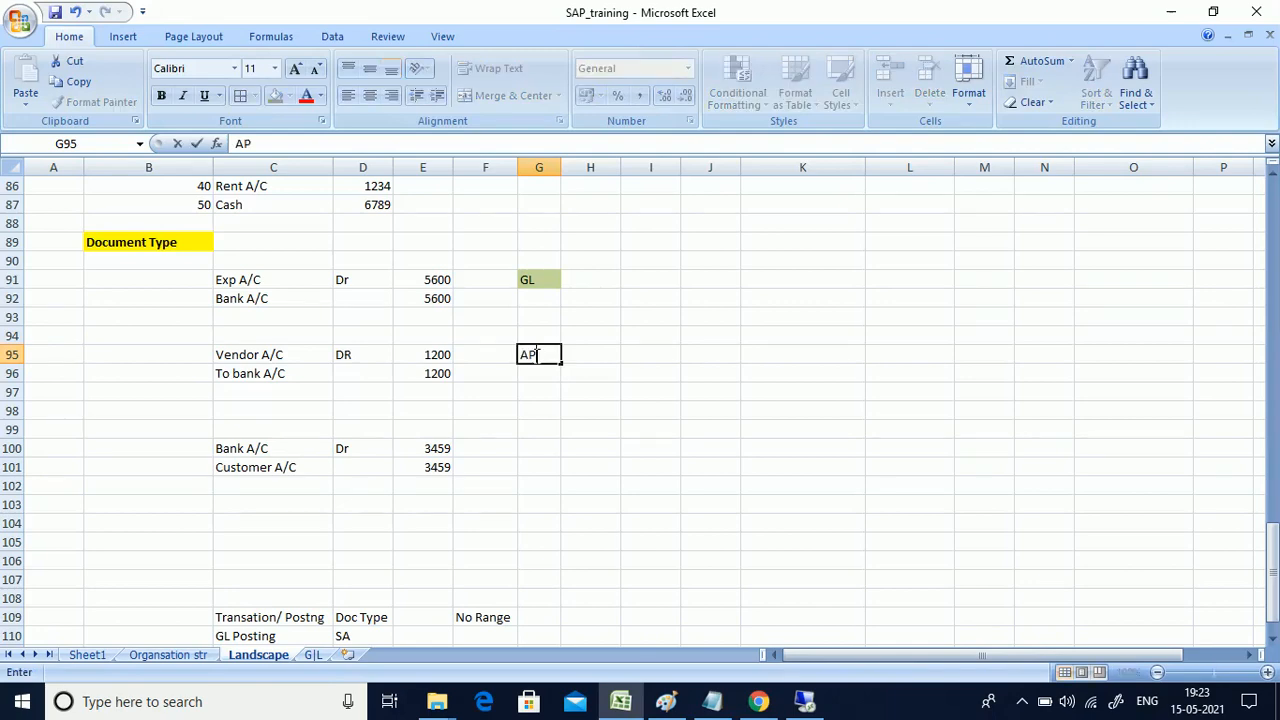
key("Return")
left_click(535, 355)
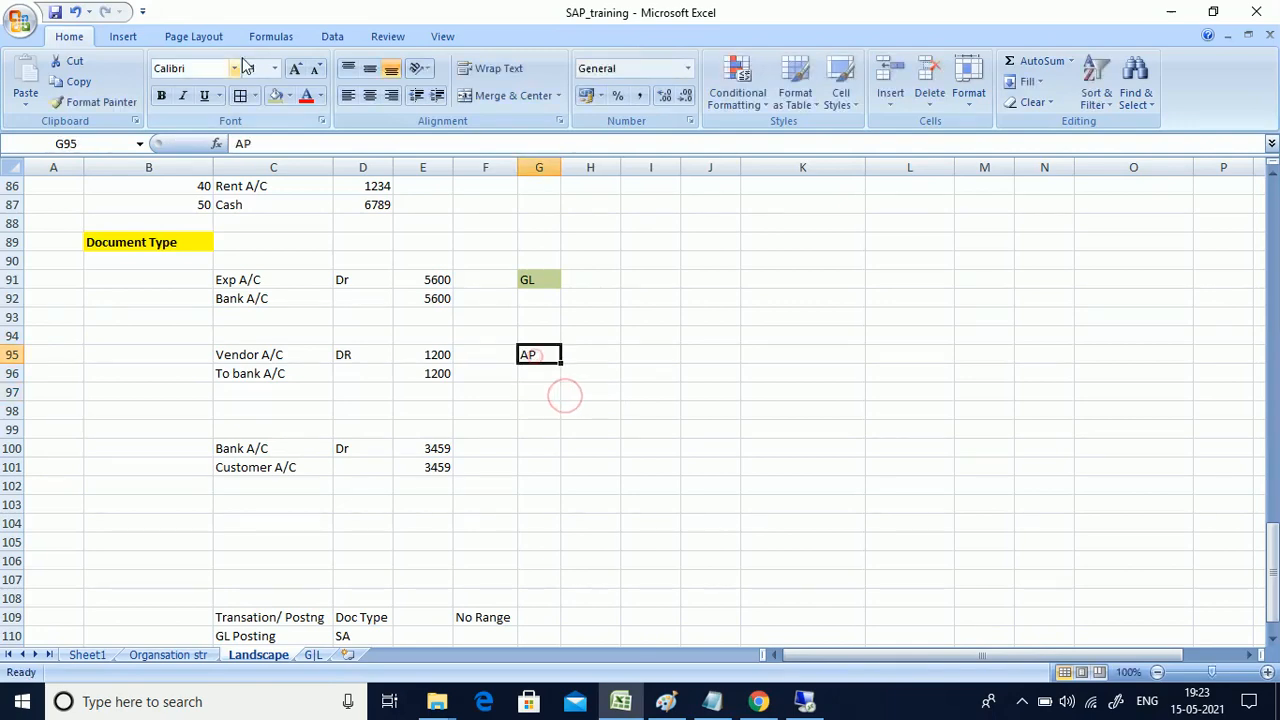
left_click(277, 98)
Label the customer entry "AR" in cell G100 and shade the cell with the same light green fill
left_click(531, 446)
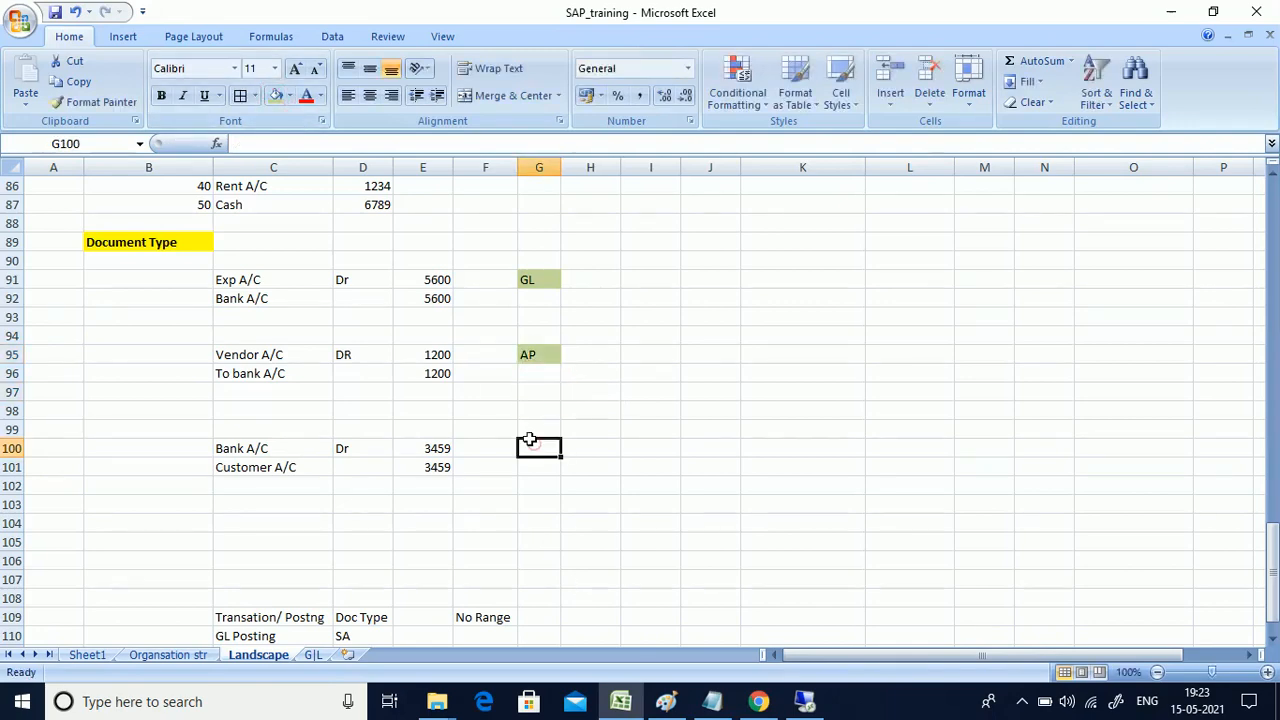
type("AR")
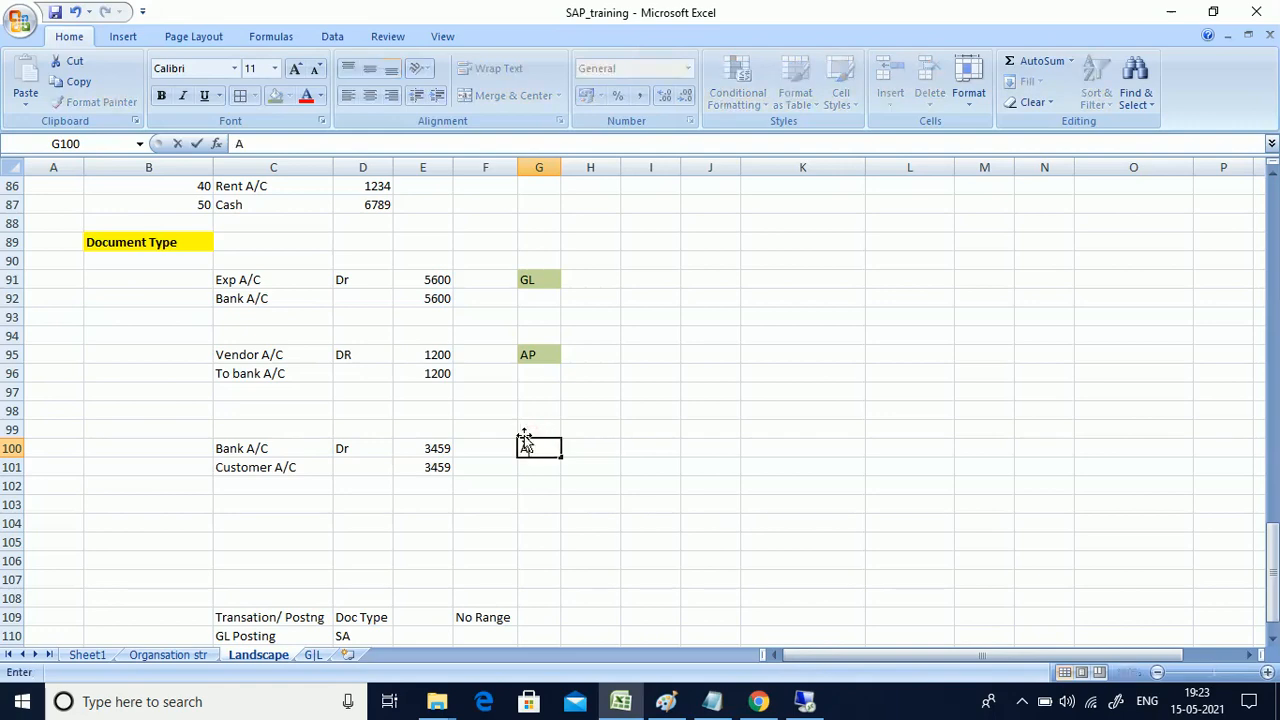
left_click(530, 478)
left_click(534, 448)
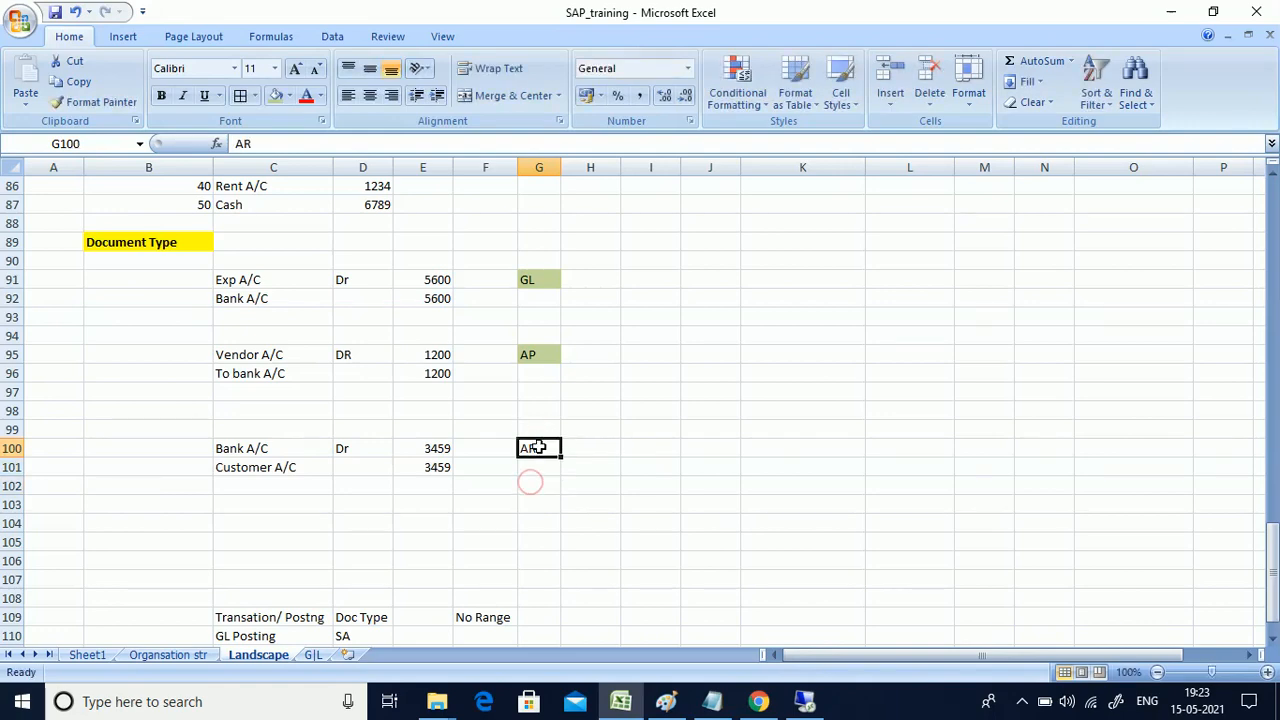
left_click(273, 96)
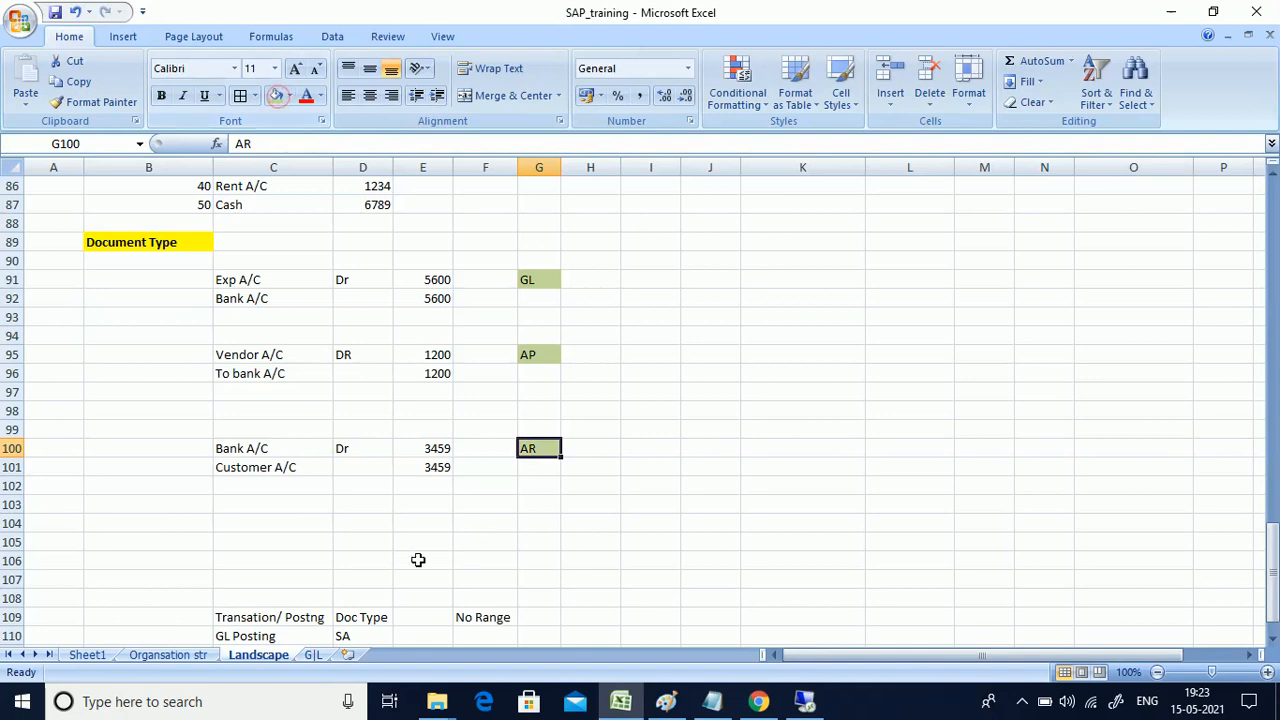
left_click(281, 512)
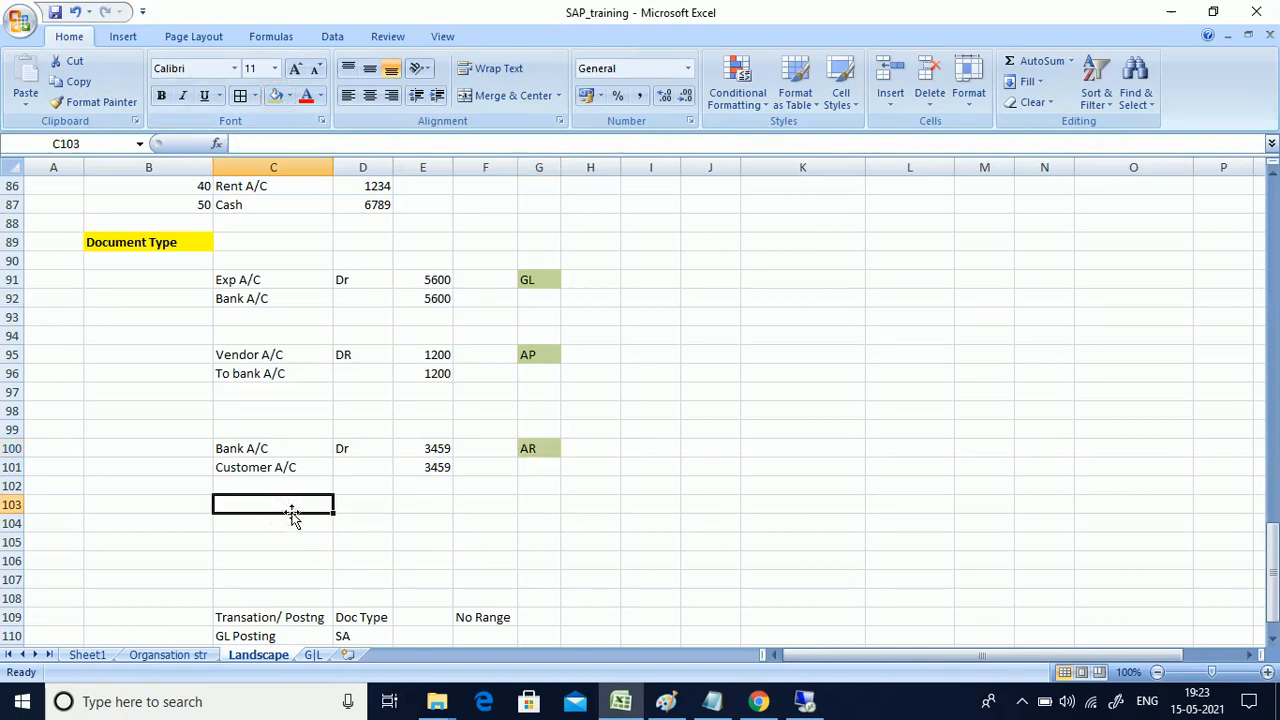
Switch to SAP and examine the types and descriptions in the Document Types overview, from asset posting through the customer and vendor documents
left_click(118, 242)
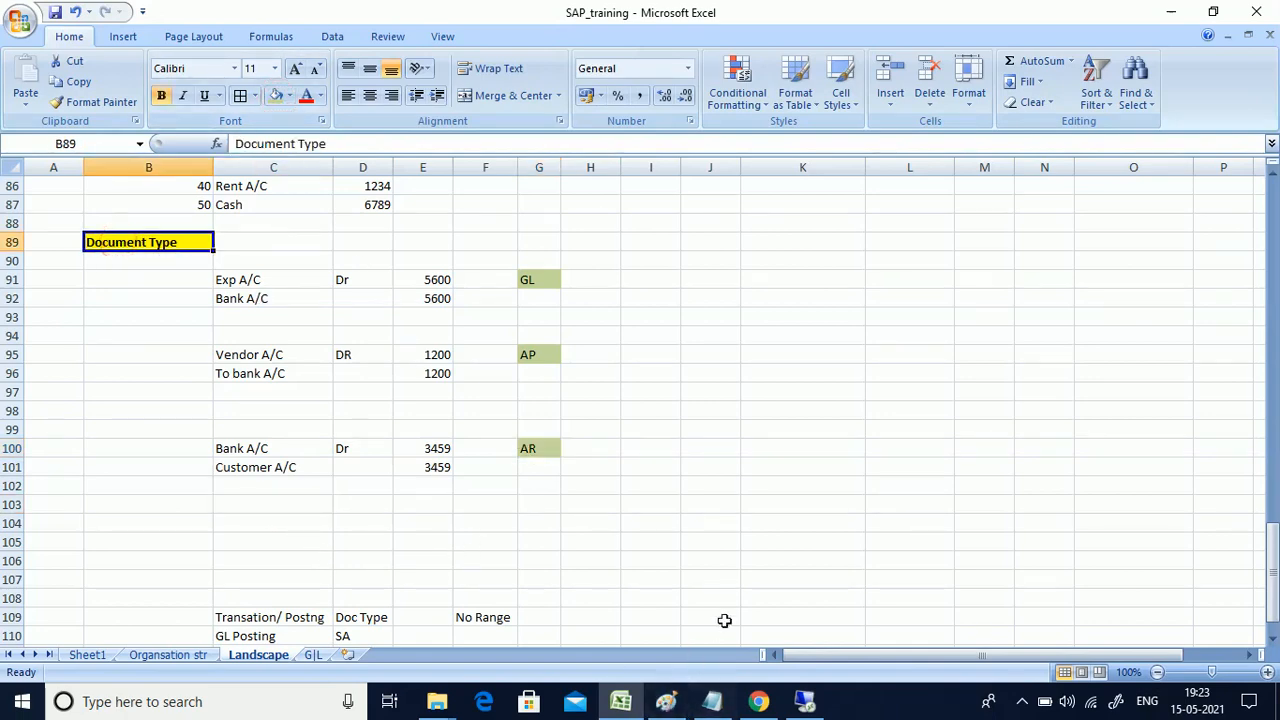
left_click(805, 701)
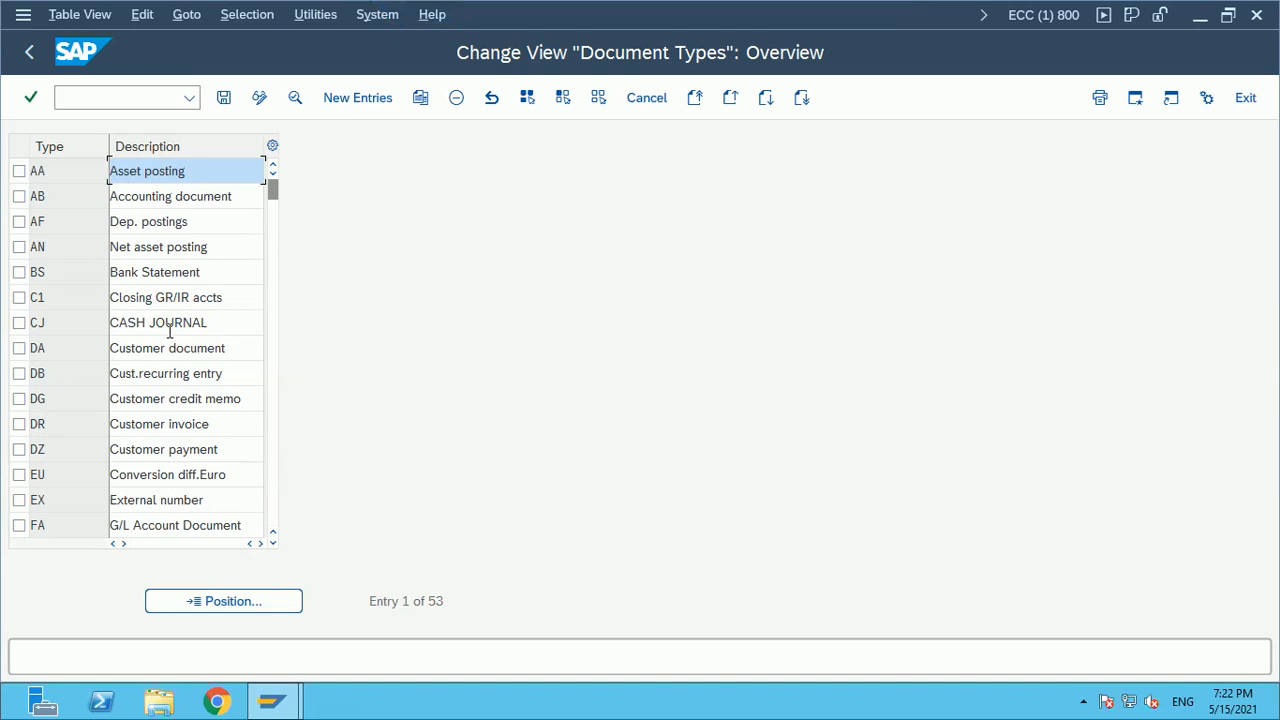
scroll(206, 404, "down", 3)
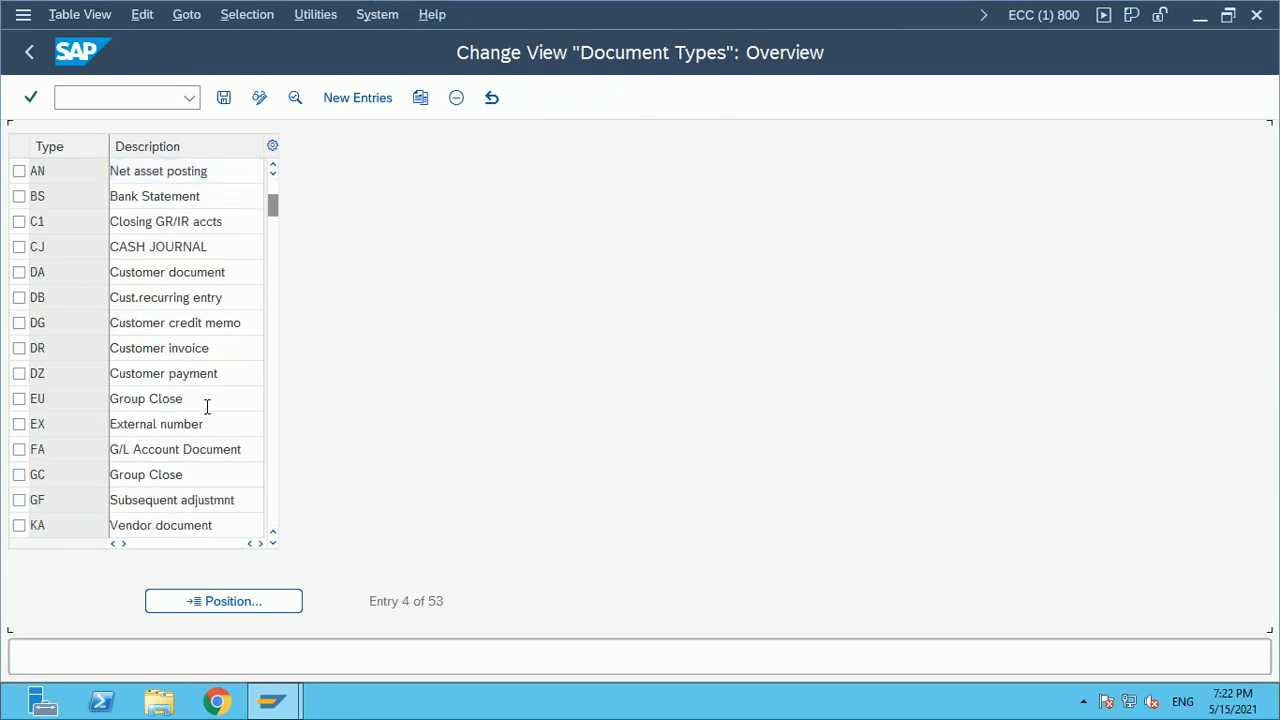
scroll(213, 426, "down", 5)
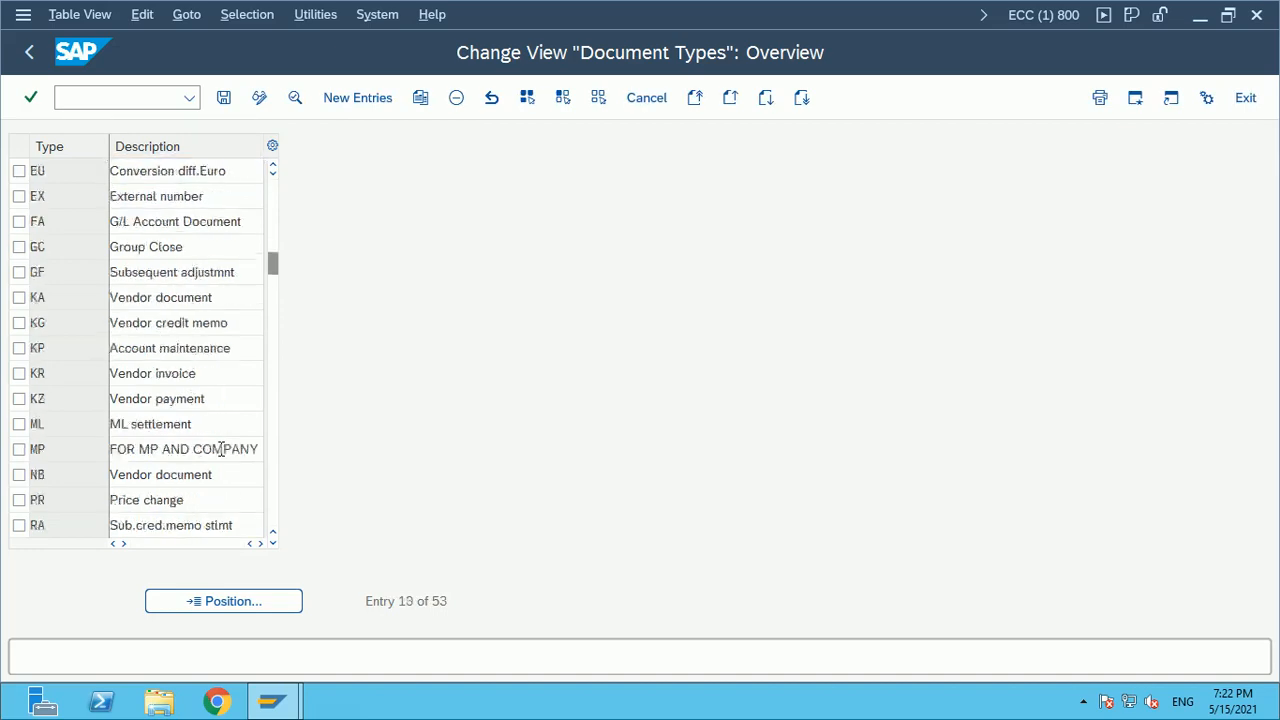
scroll(222, 452, "up", 8)
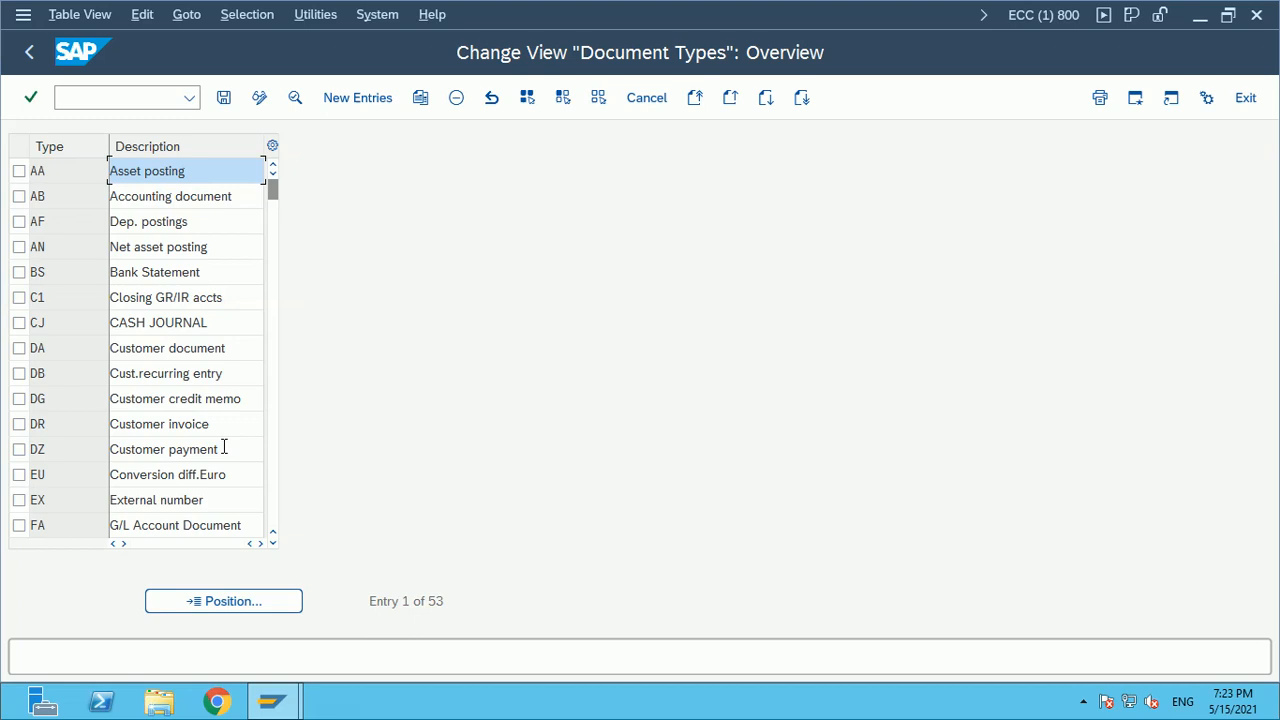
scroll(193, 432, "down", 4)
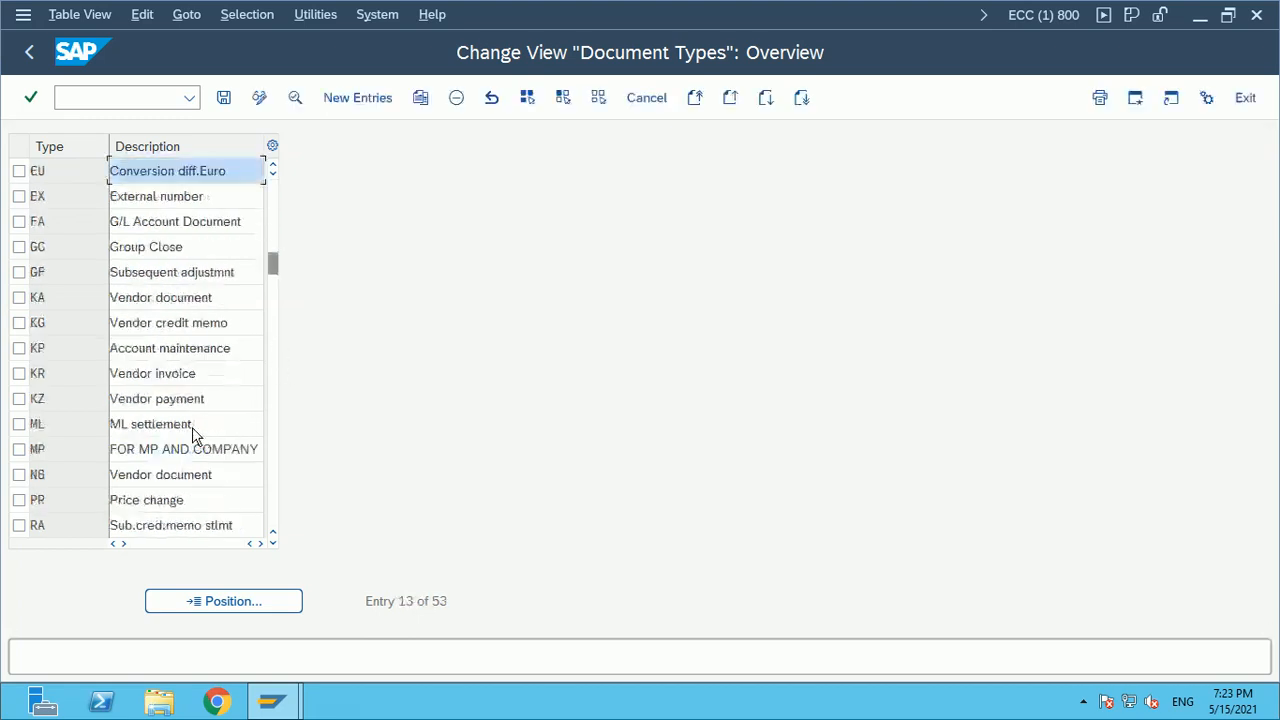
scroll(192, 427, "up", 4)
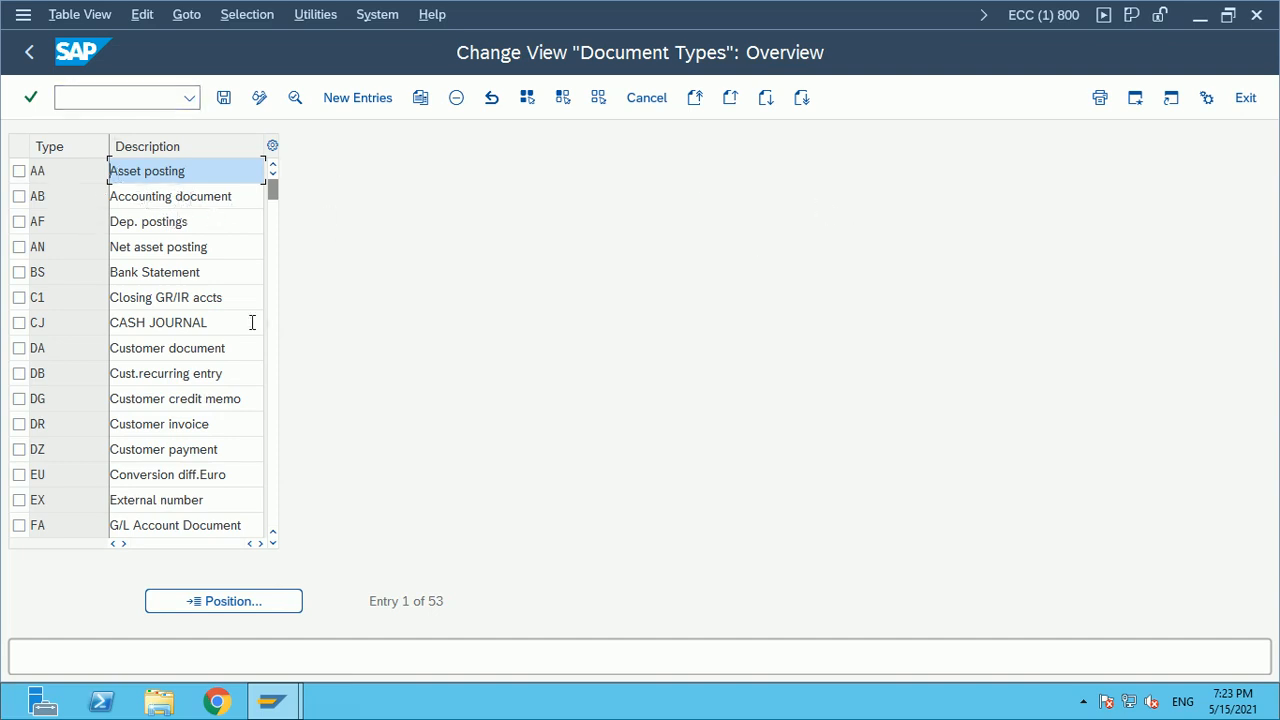
key("alt+Tab")
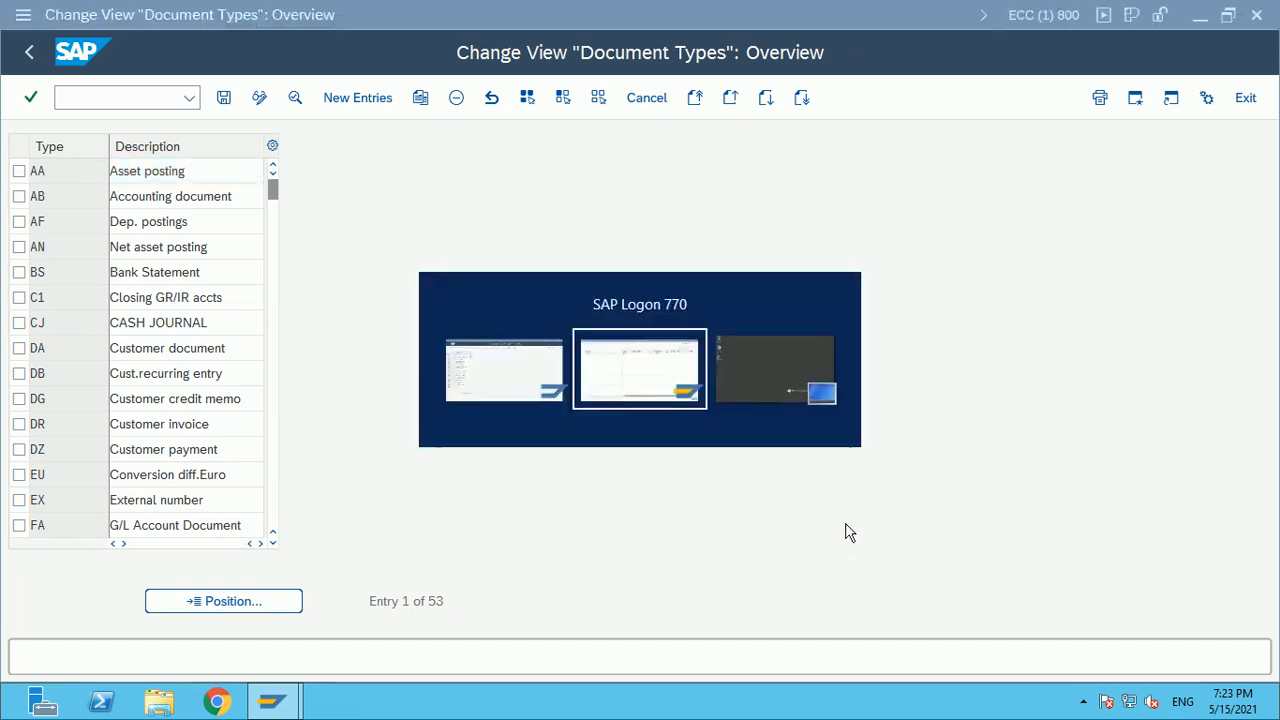
key("alt+Tab")
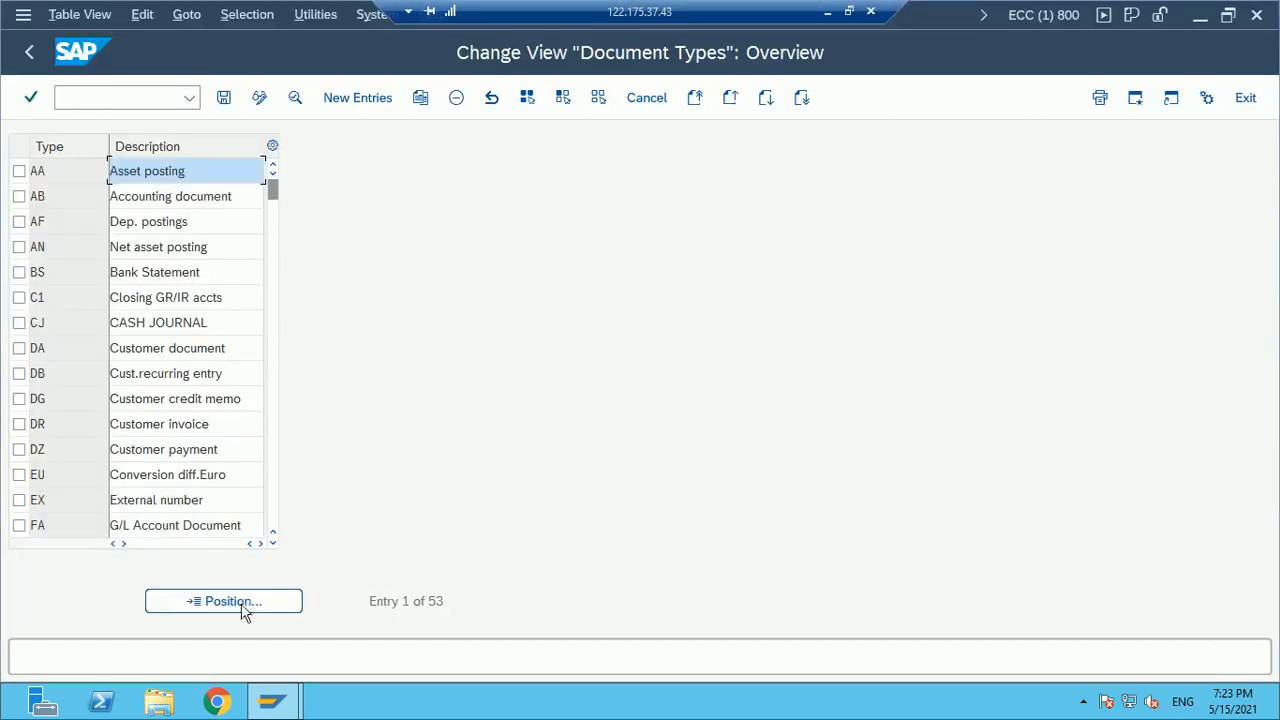
Return to the training workbook in Excel and add the heading "Doc Type" in cell H89
left_click(828, 12)
left_click(372, 372)
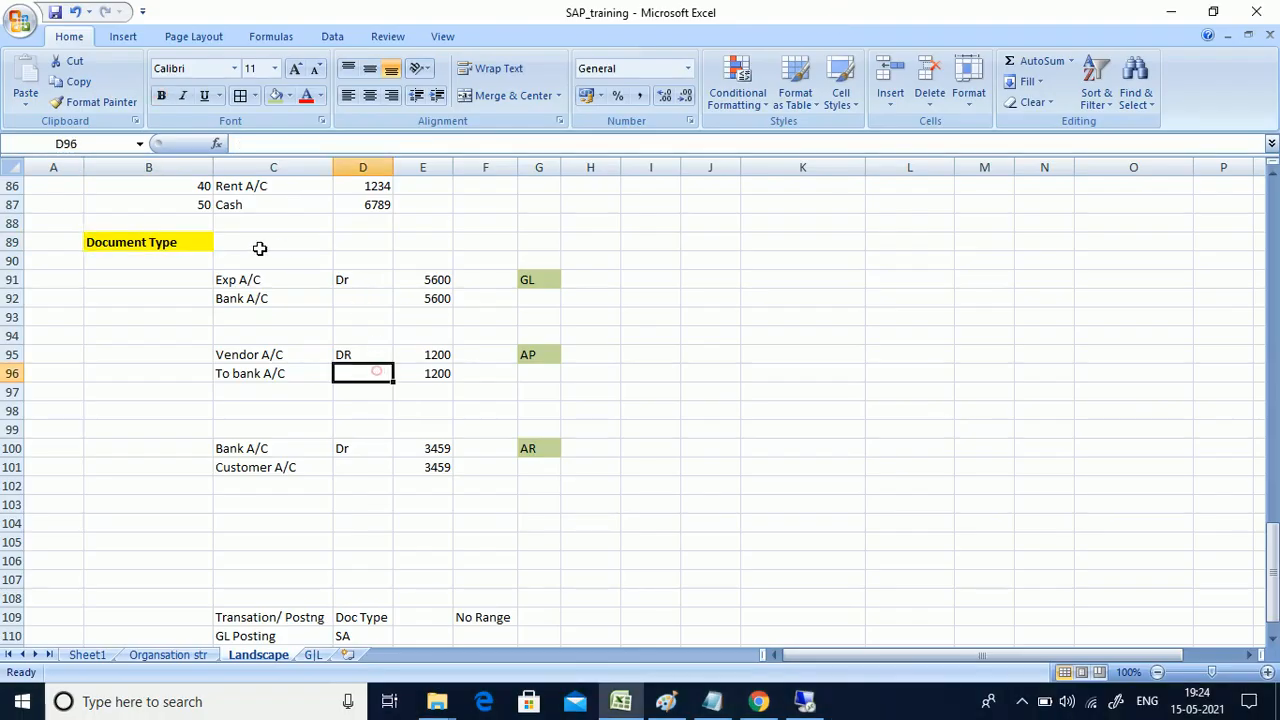
left_click_drag(229, 274, 510, 284)
left_click(530, 280)
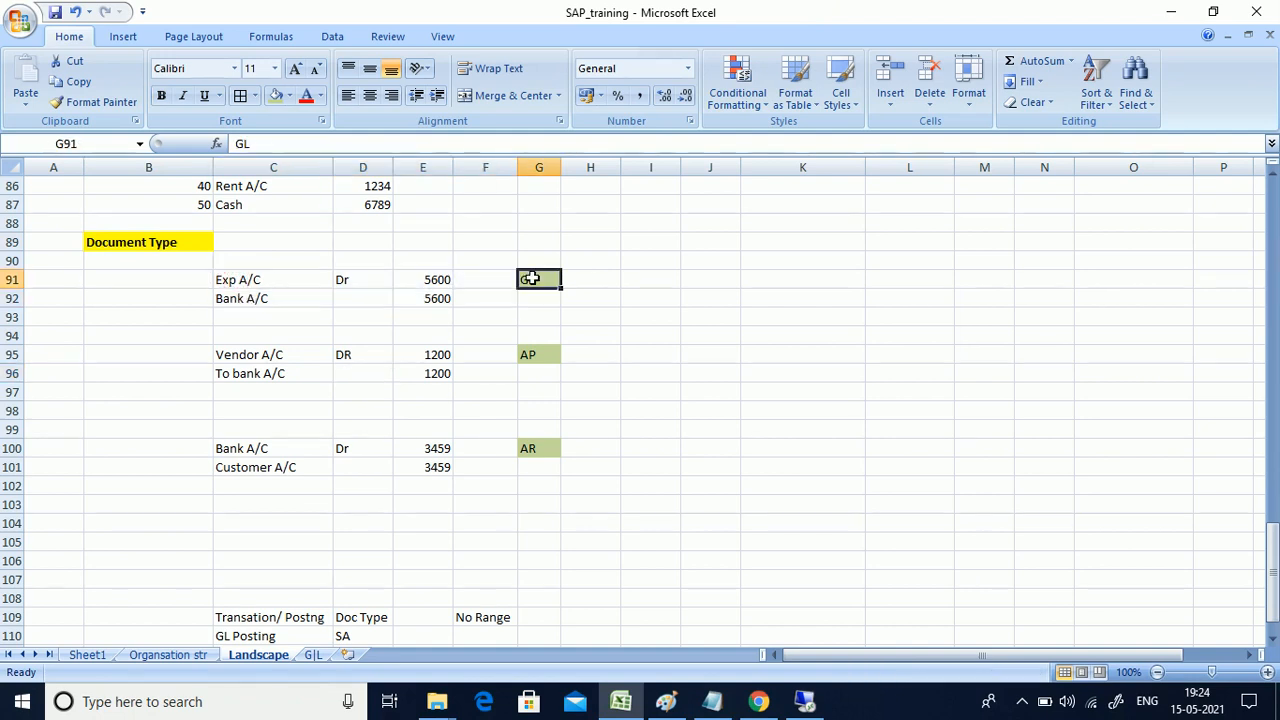
left_click(158, 245)
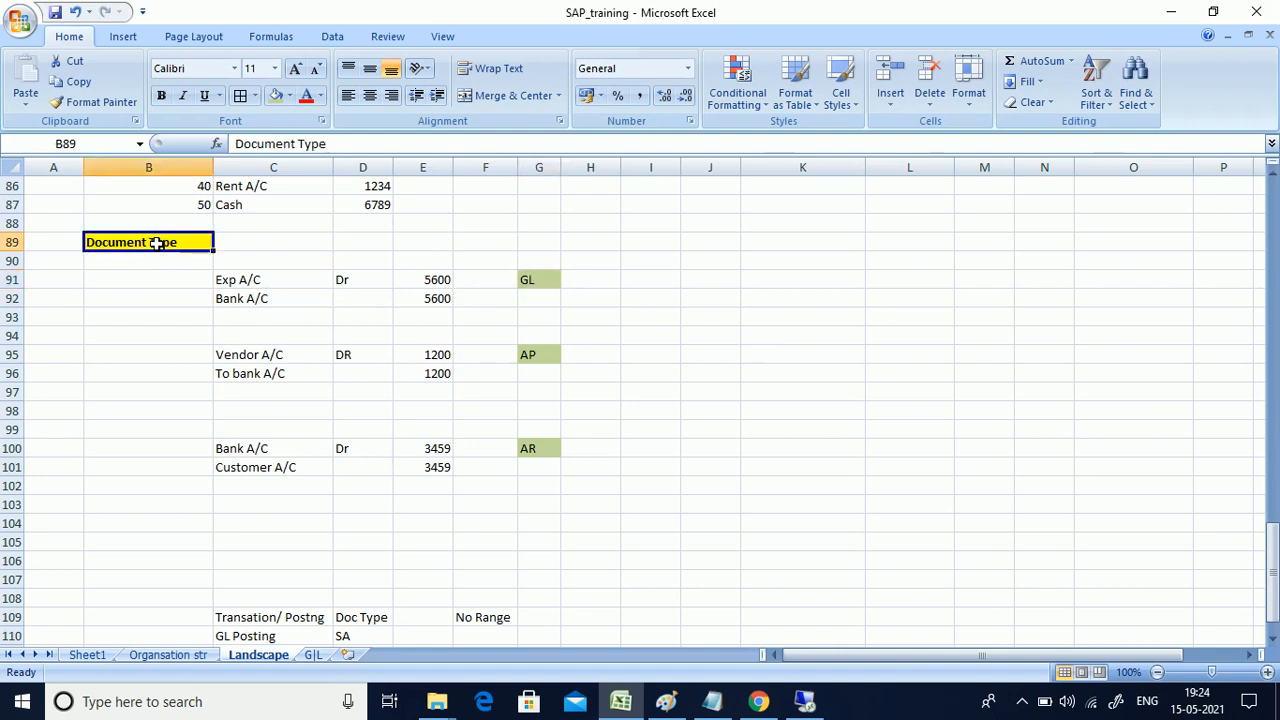
left_click(599, 242)
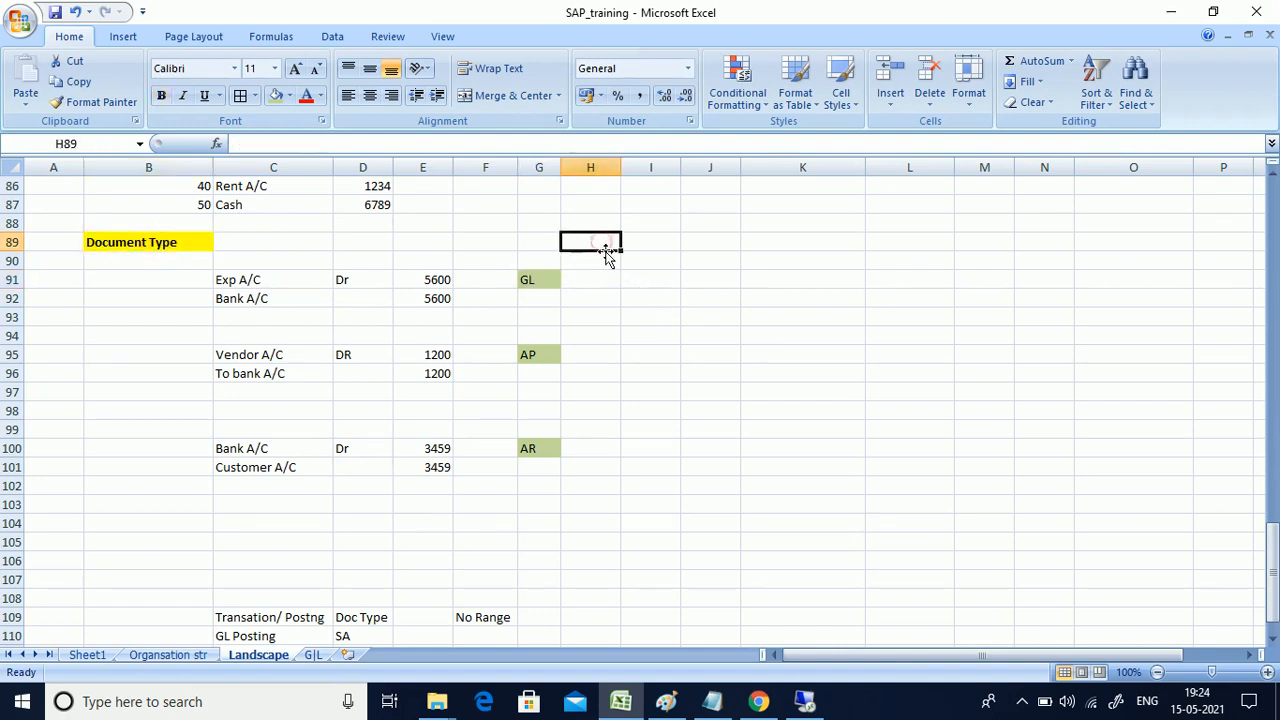
type("Doc Type")
left_click(556, 368)
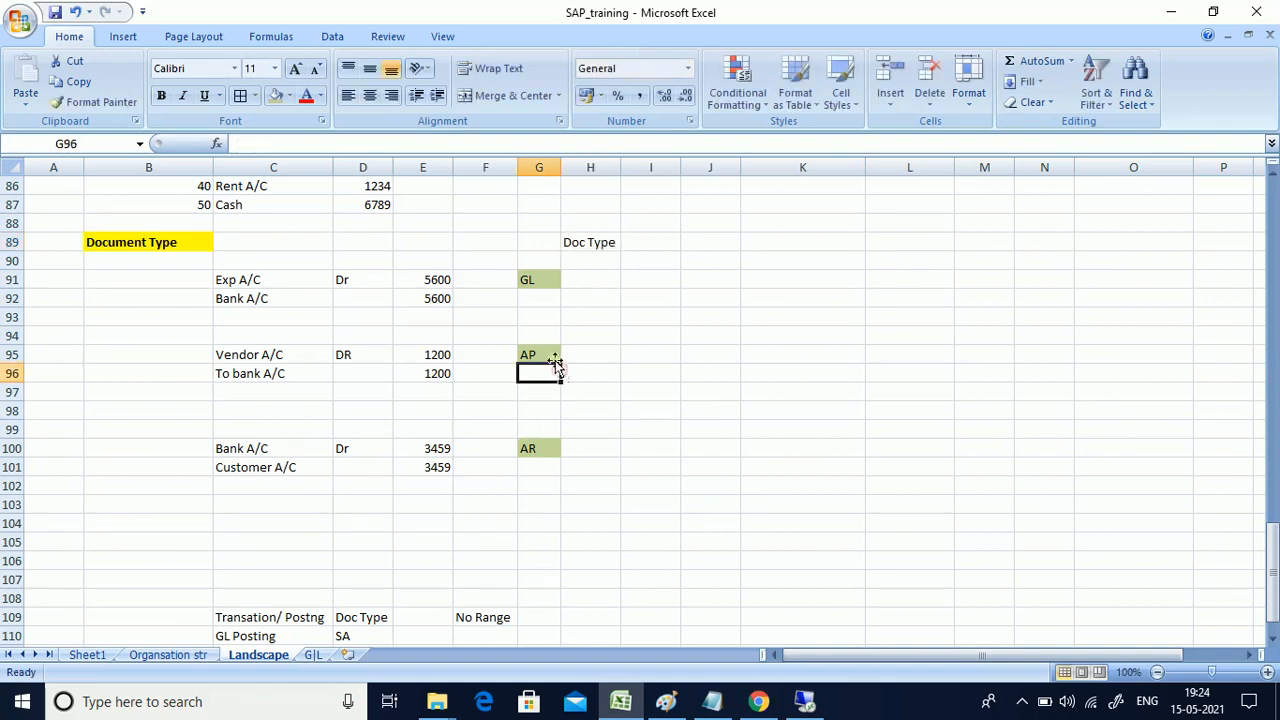
Highlight the expense entry with its GL label in C91:G92, and open the details of document type SA in SAP
left_click_drag(275, 281, 549, 302)
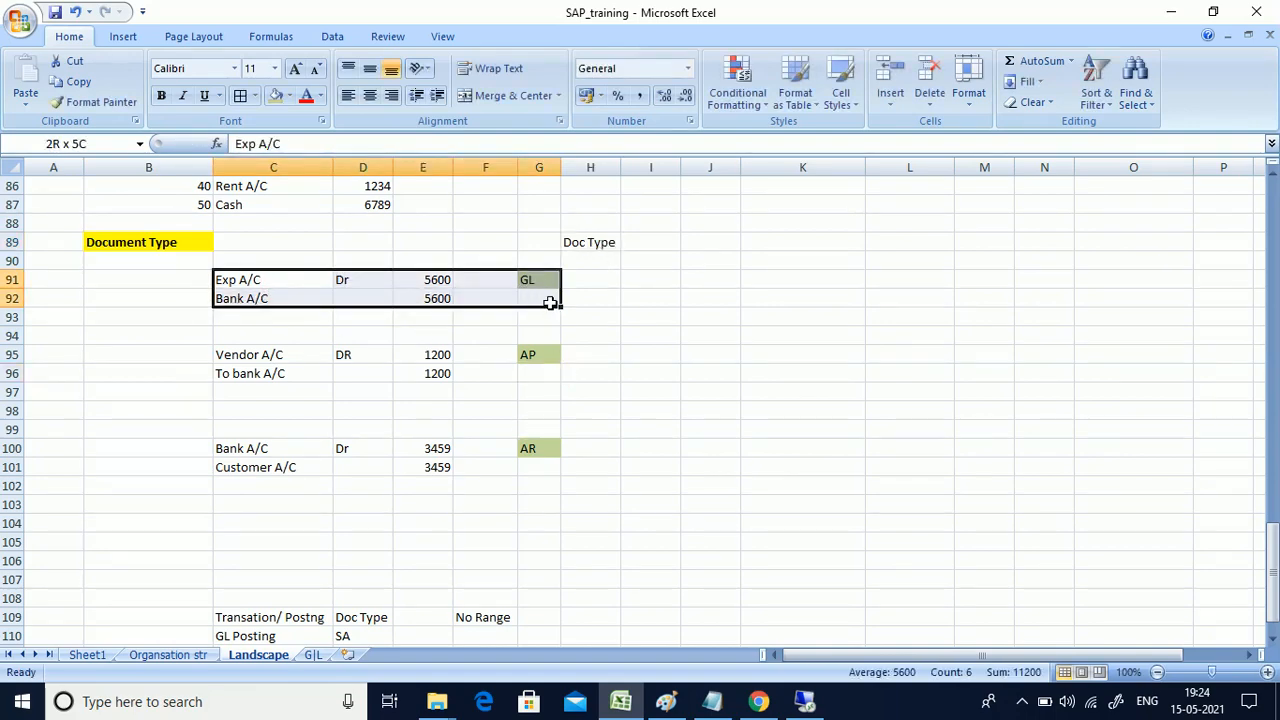
left_click(586, 261)
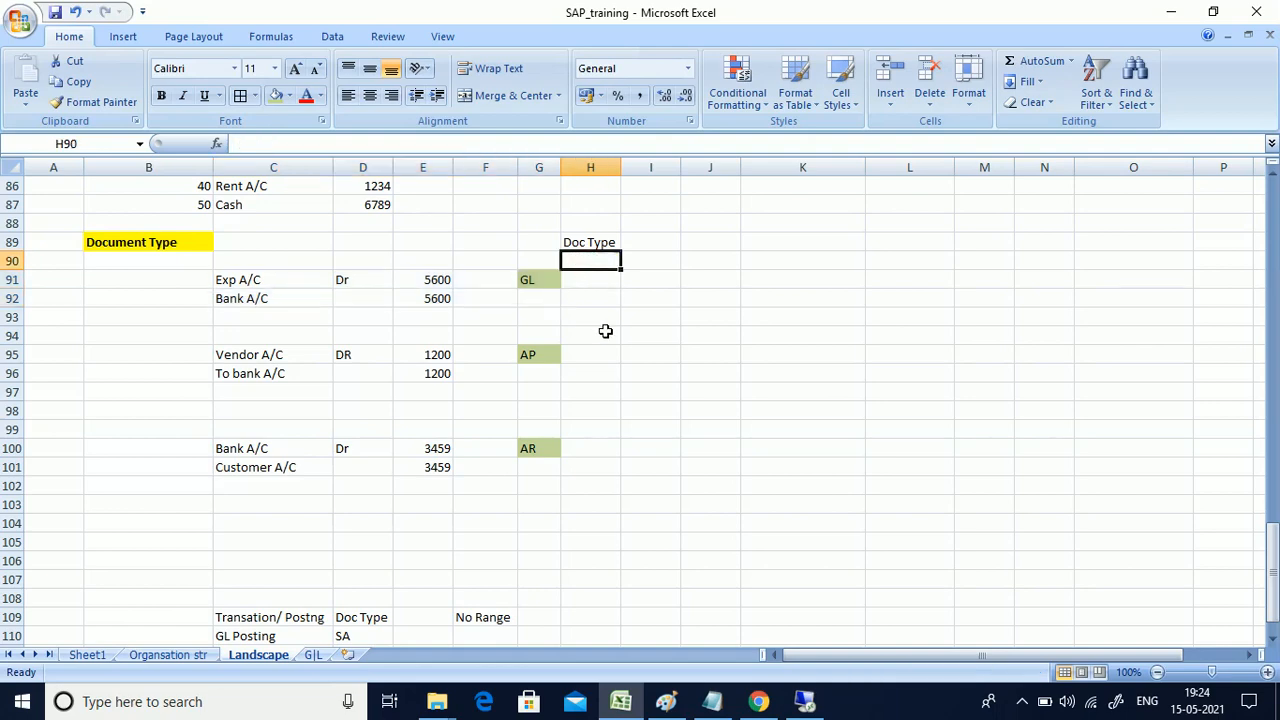
key("alt+Tab")
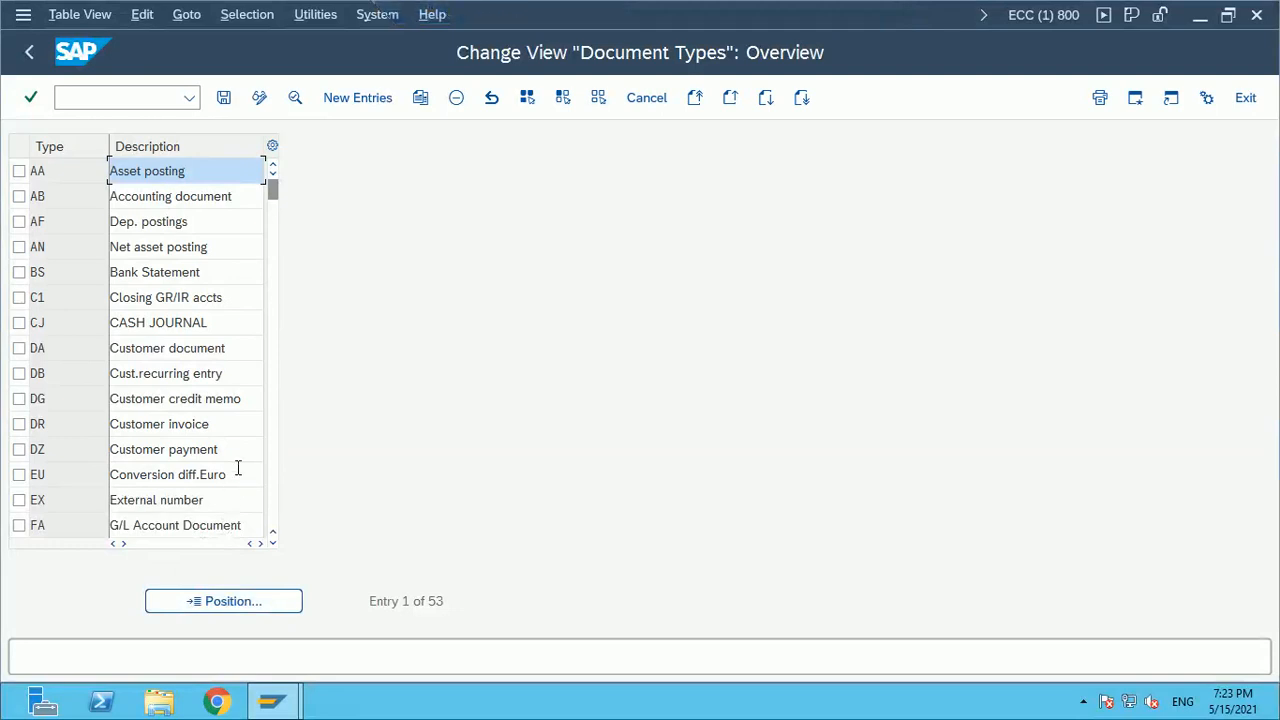
scroll(225, 358, "down", 3)
scroll(225, 358, "down", 3)
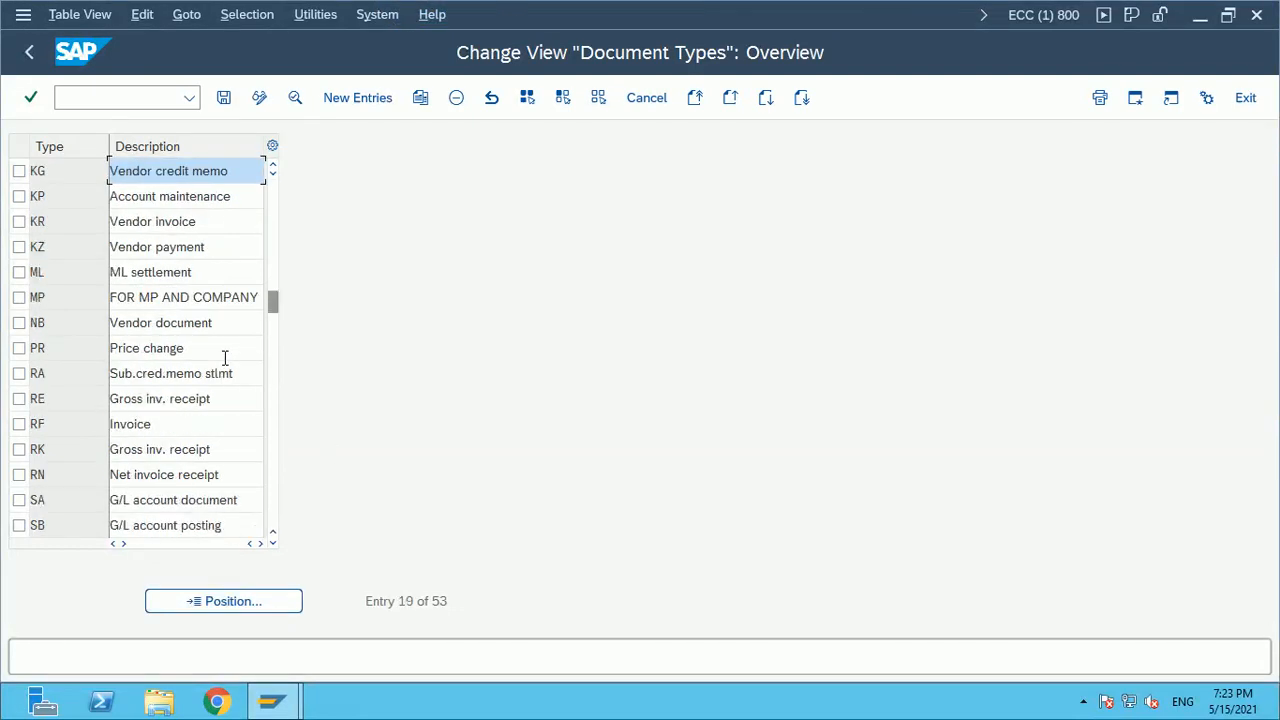
scroll(225, 358, "down", 1)
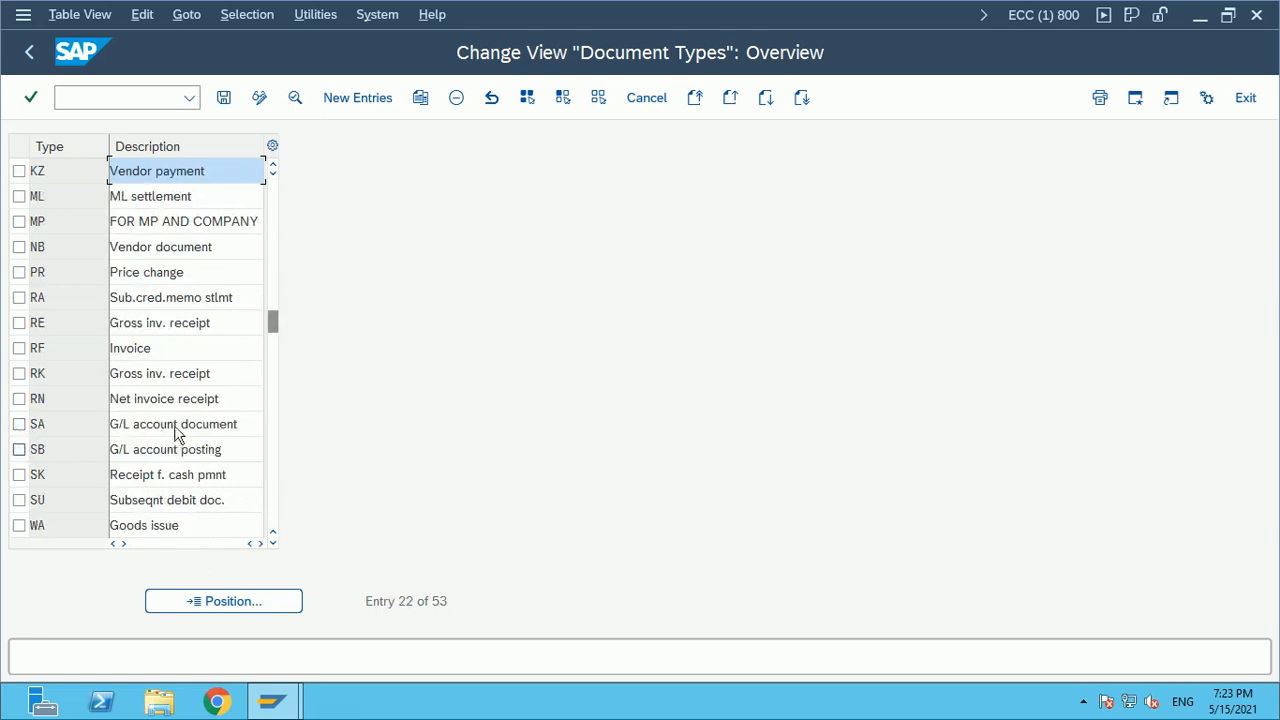
left_click(19, 424)
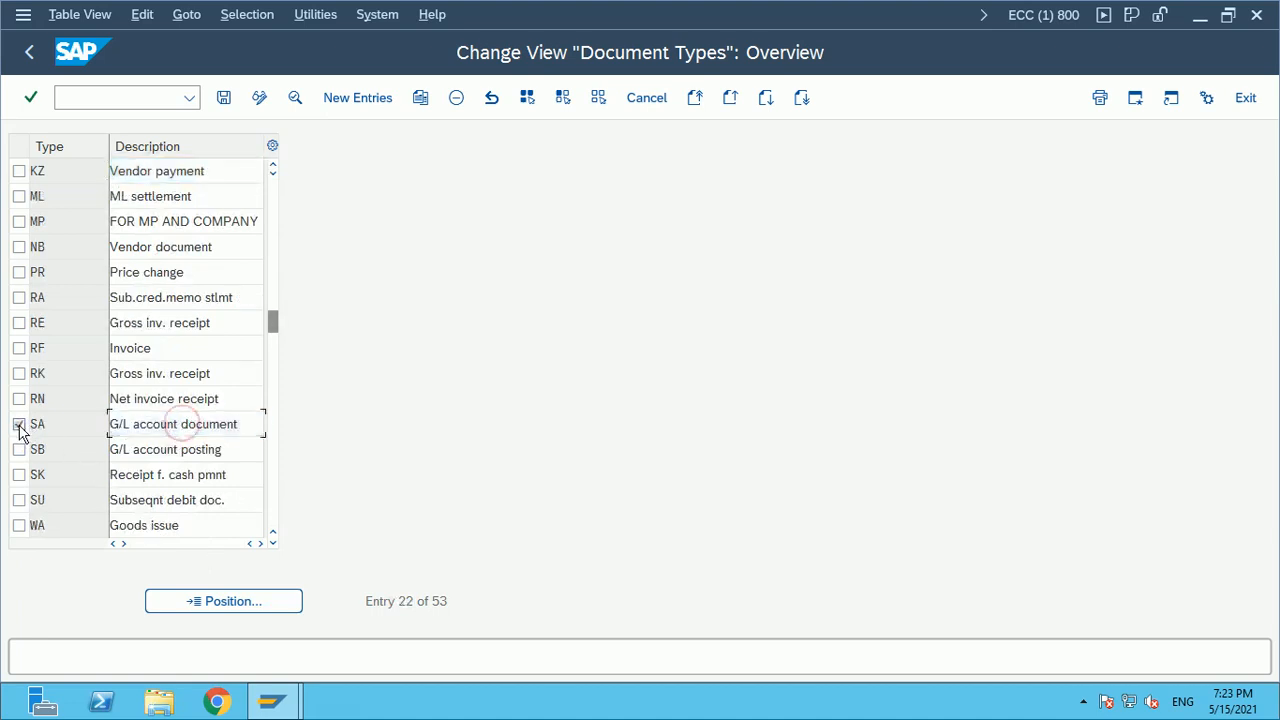
double_click(191, 424)
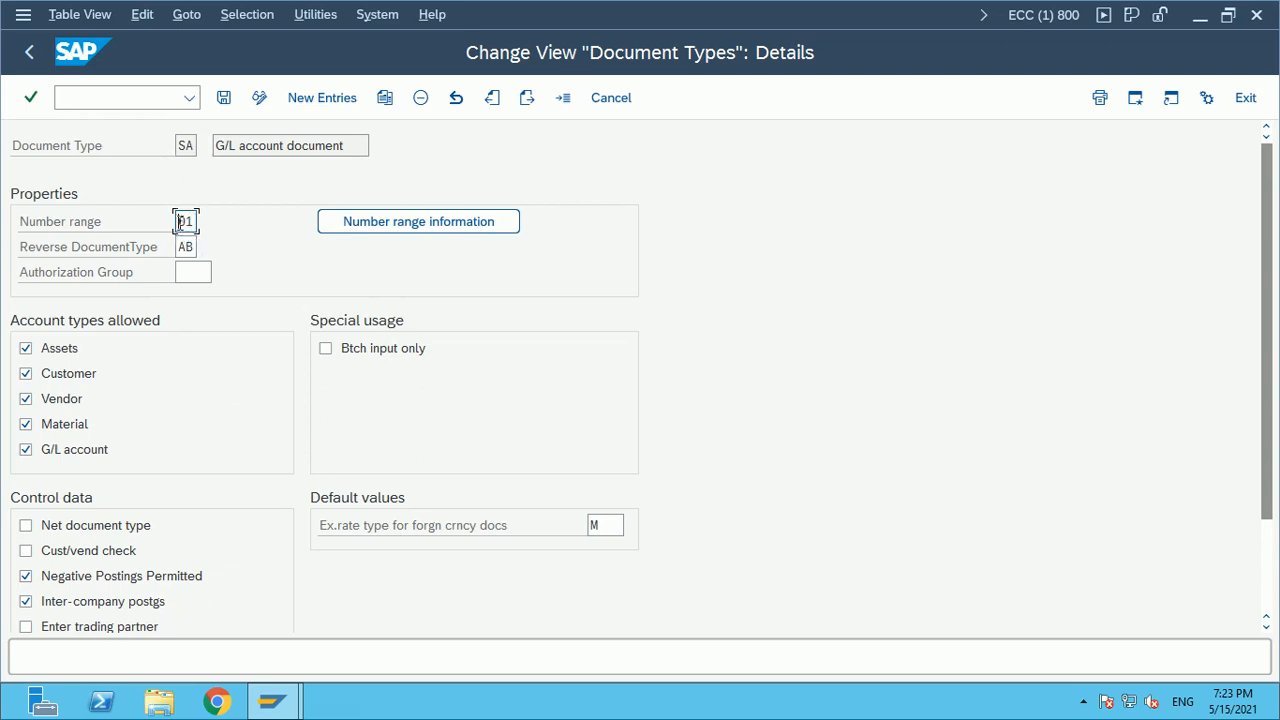
Highlight document type SA's number range, and relate it to the expense and bank accounts in C91:C92 of the Excel workbook
double_click(189, 221)
key("alt+Tab")
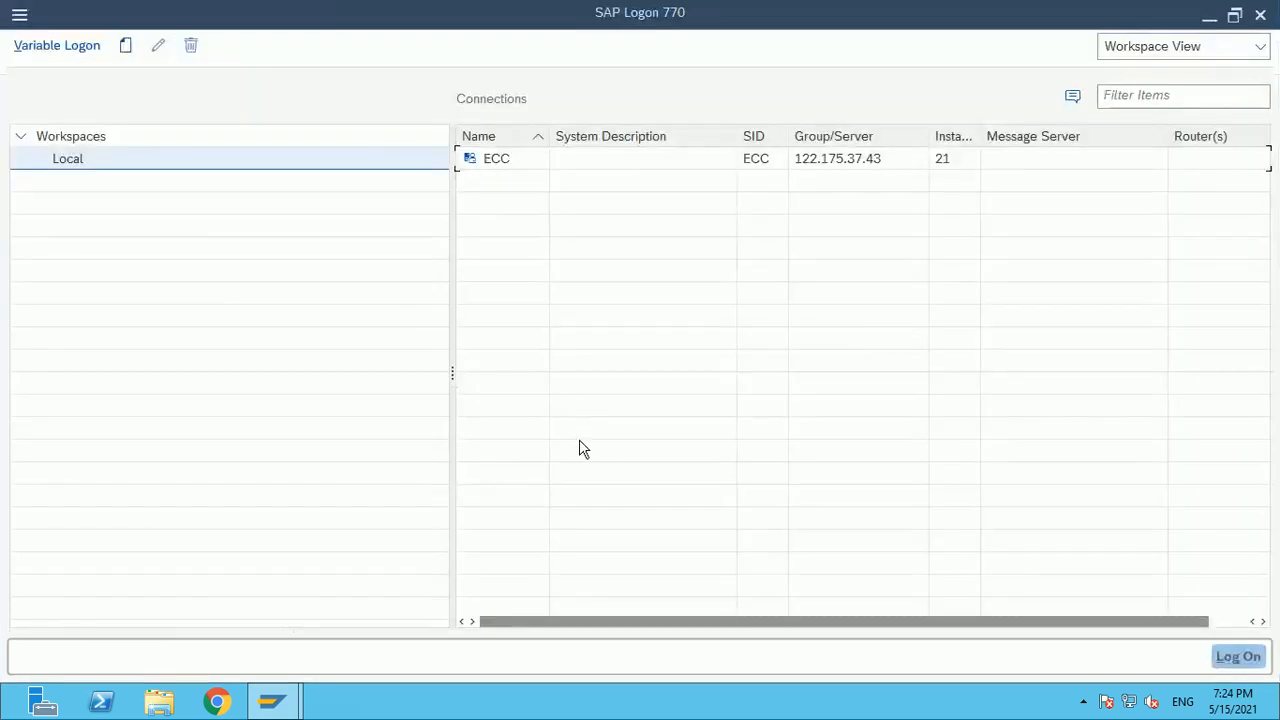
key("alt+Tab")
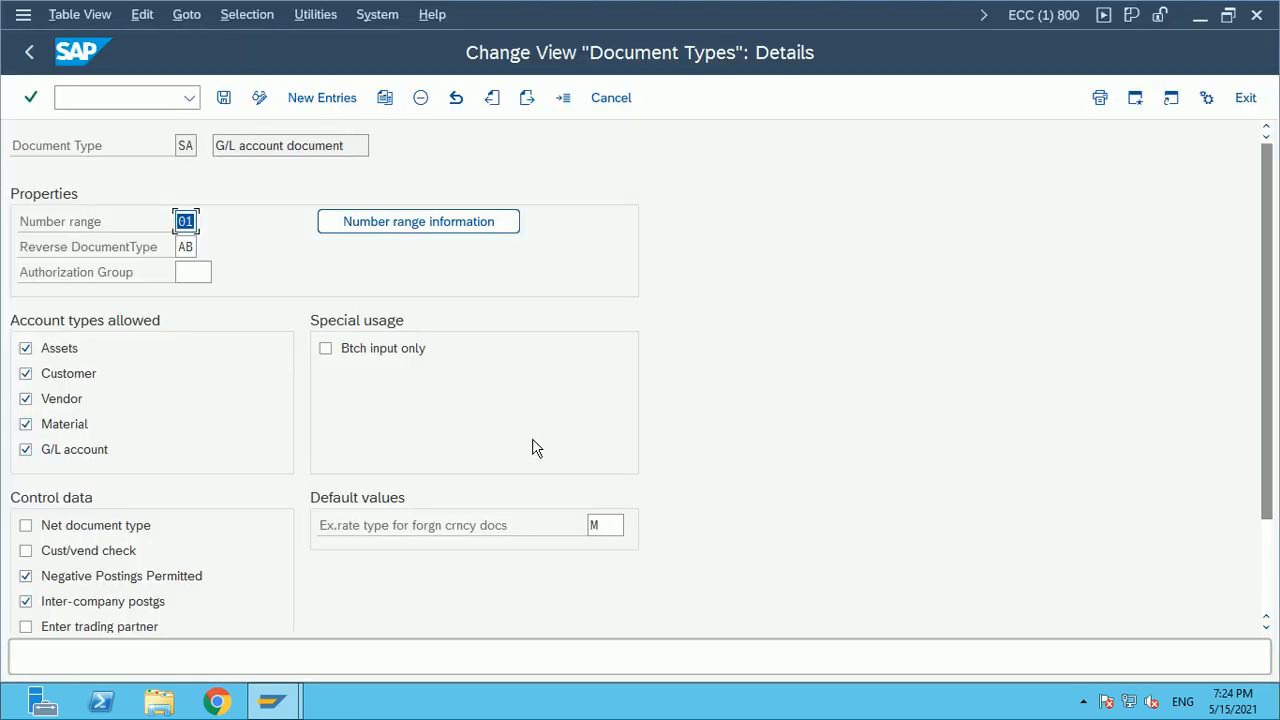
left_click(826, 18)
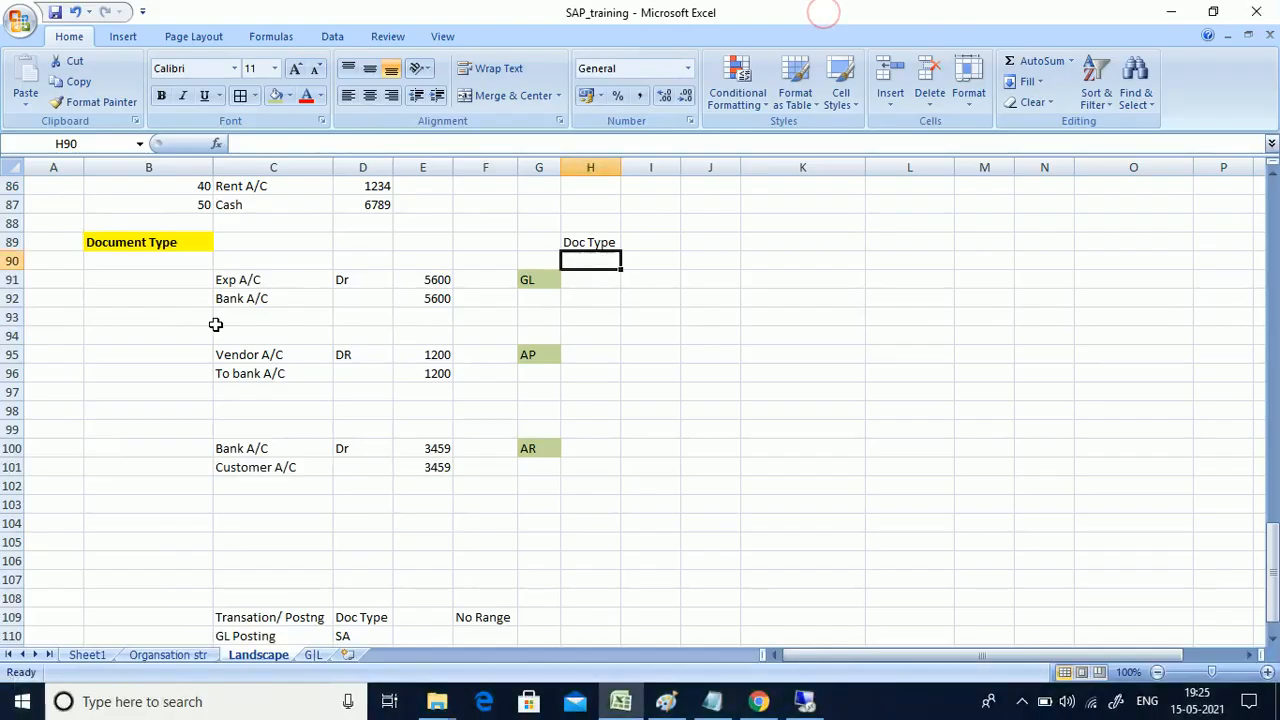
left_click_drag(246, 280, 256, 304)
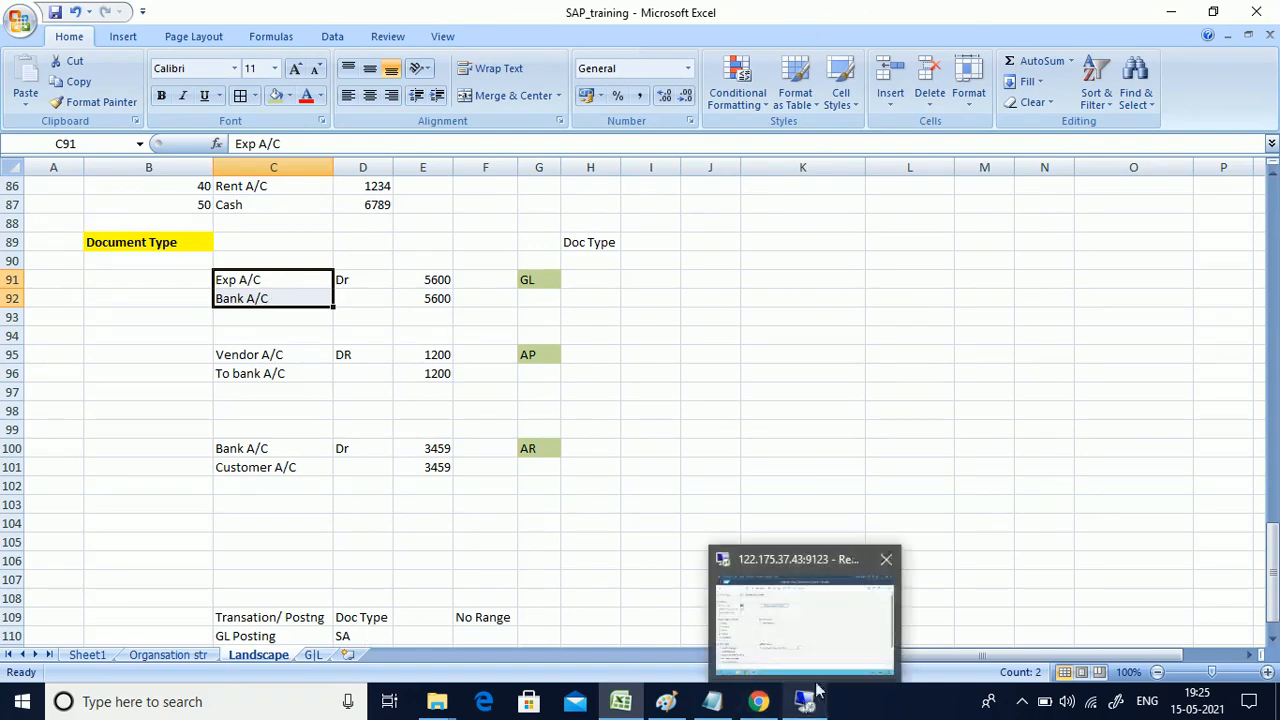
Switch back to SAP and examine the number range and reverse document type of document type SA
left_click(809, 625)
left_click(177, 220)
left_click_drag(177, 220, 218, 222)
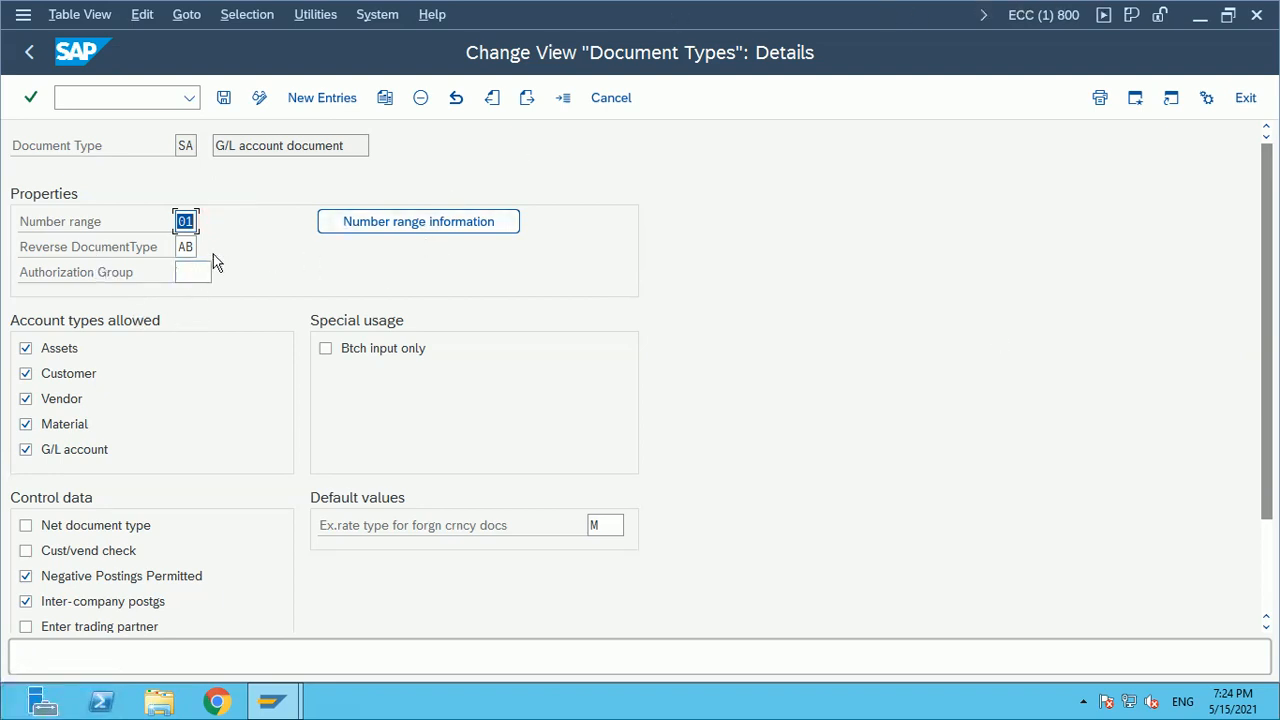
left_click(185, 247)
double_click(185, 247)
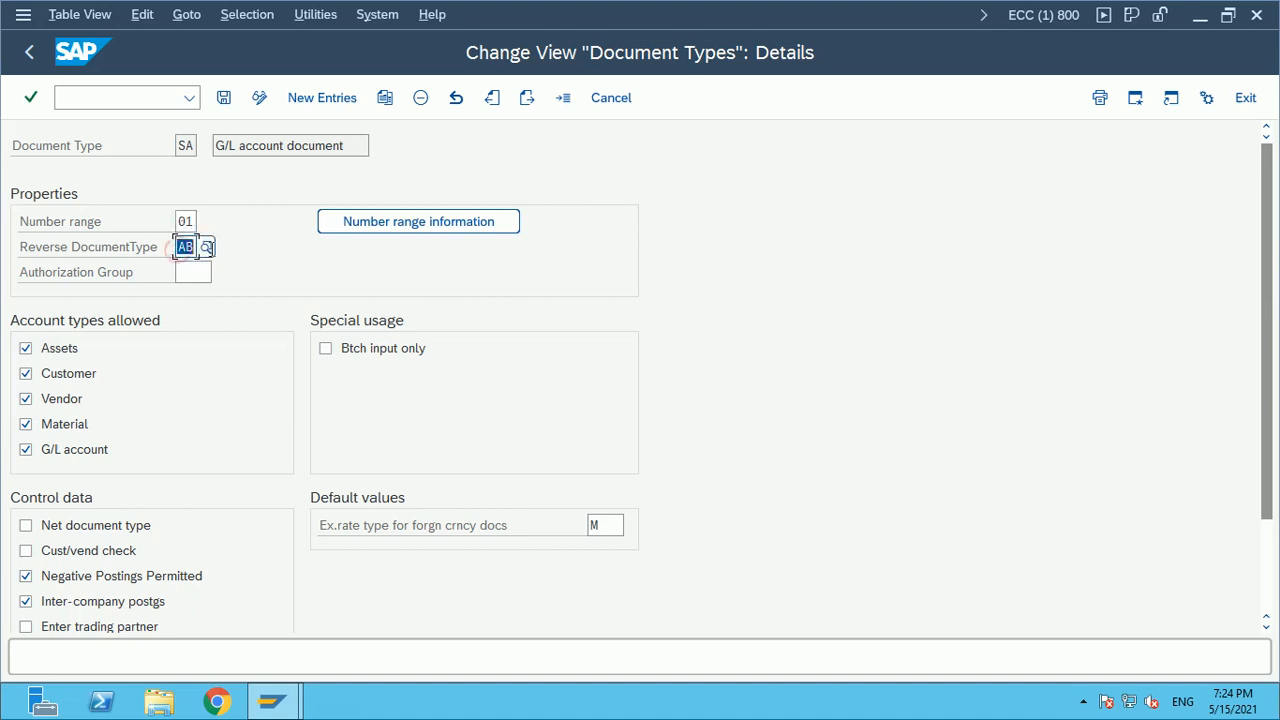
Start a G/L account posting with transaction f-02 in a new SAP session and highlight the first line item's posting key
left_click(599, 329)
left_click(1136, 100)
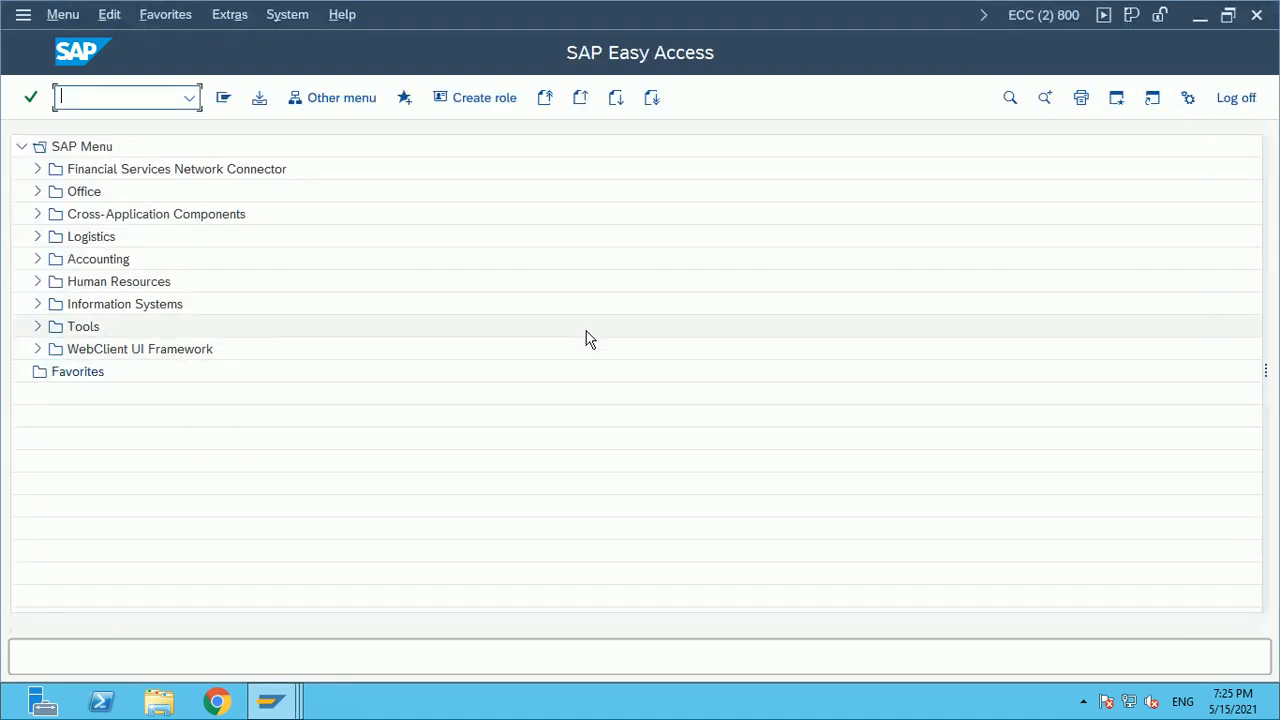
type("f-02")
key("Return")
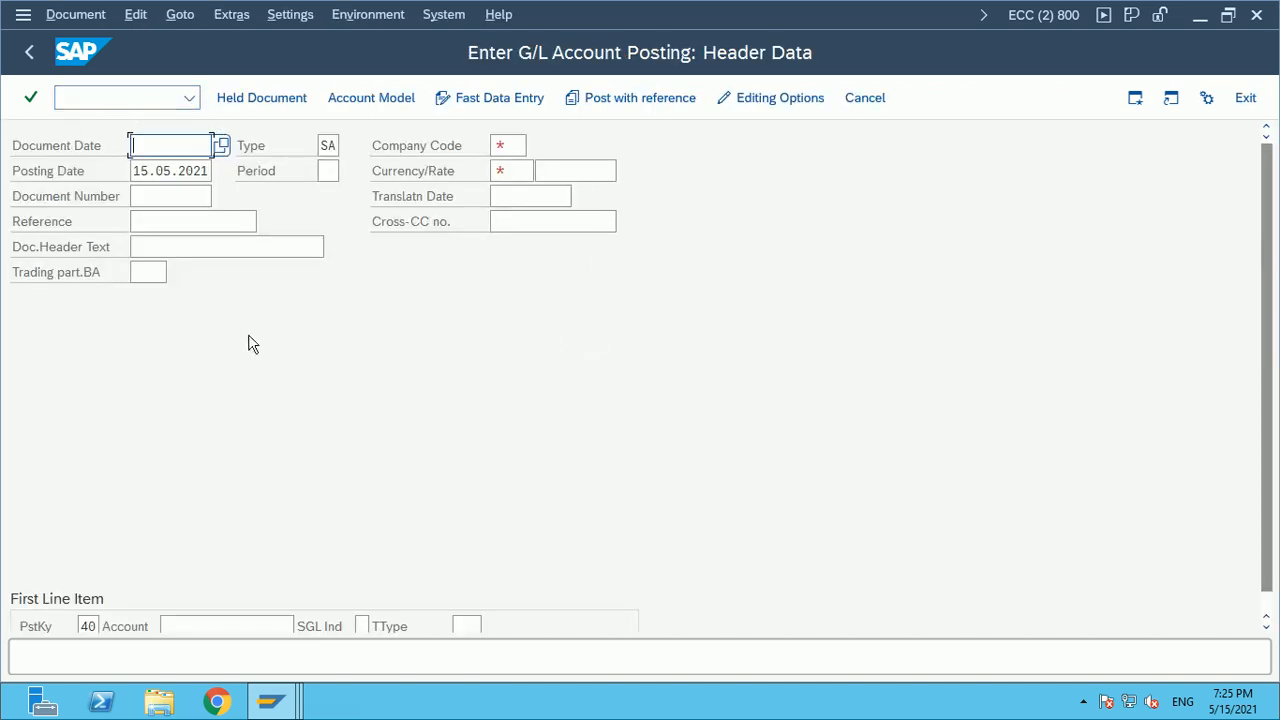
left_click(86, 626)
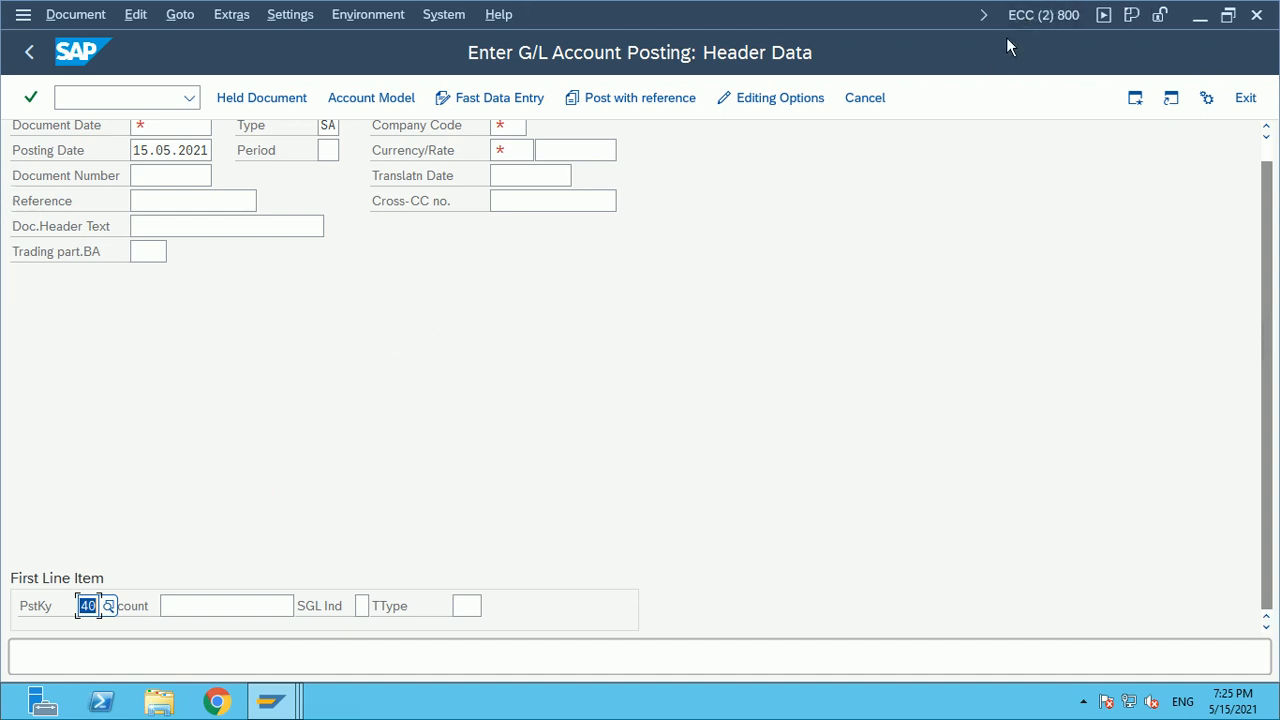
Examine the first line item's account, the document date and the document type field, and browse the list of available document types
left_click(184, 610)
left_click(285, 428)
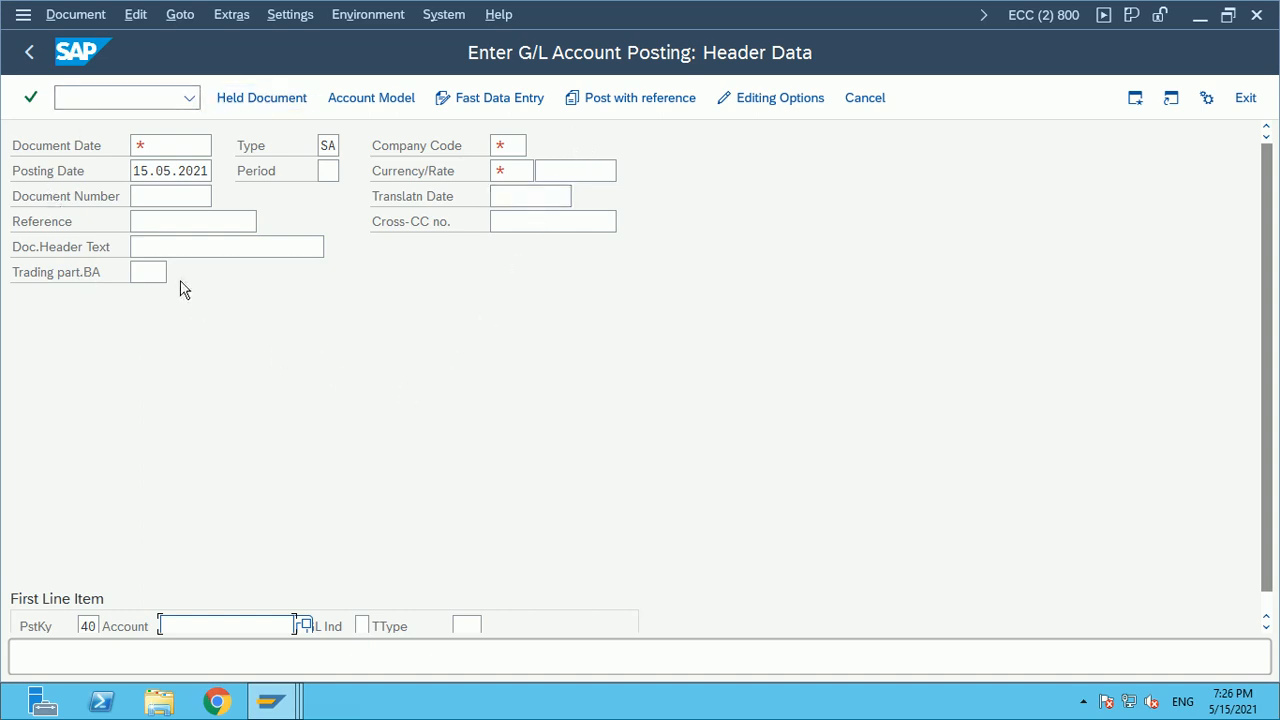
left_click(172, 146)
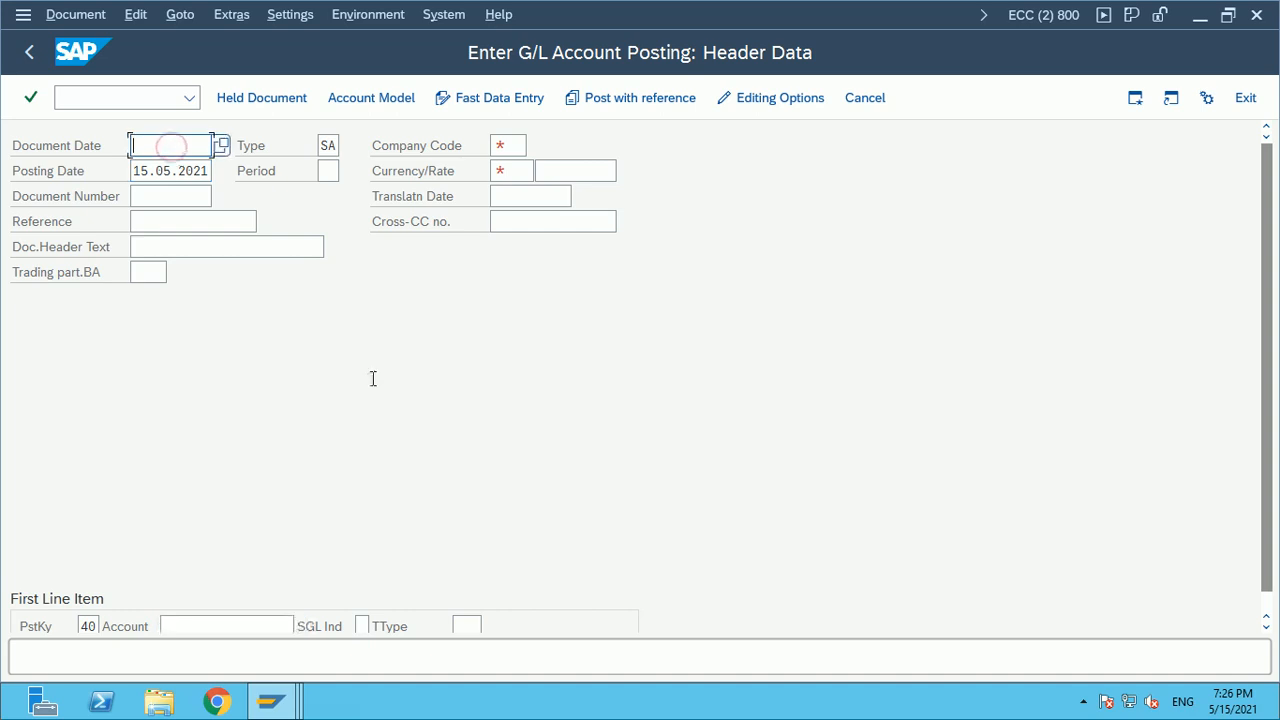
left_click(330, 145)
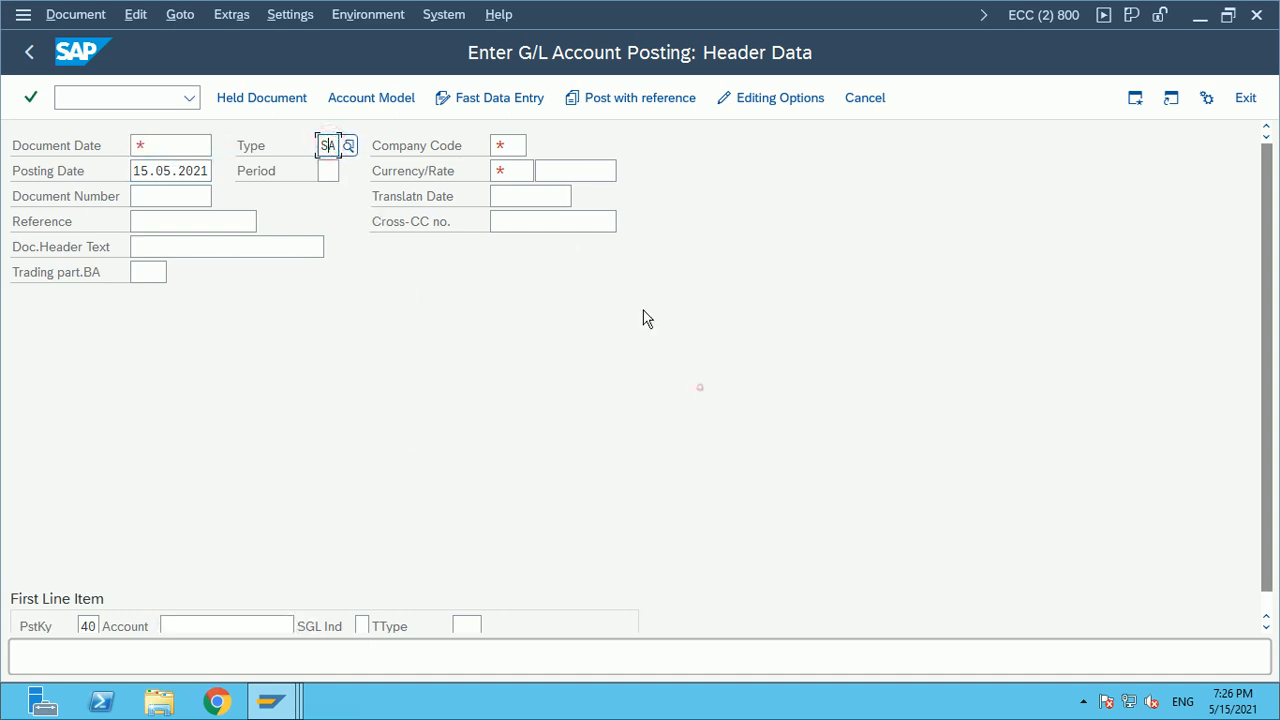
left_click(349, 147)
scroll(520, 450, "down", 13)
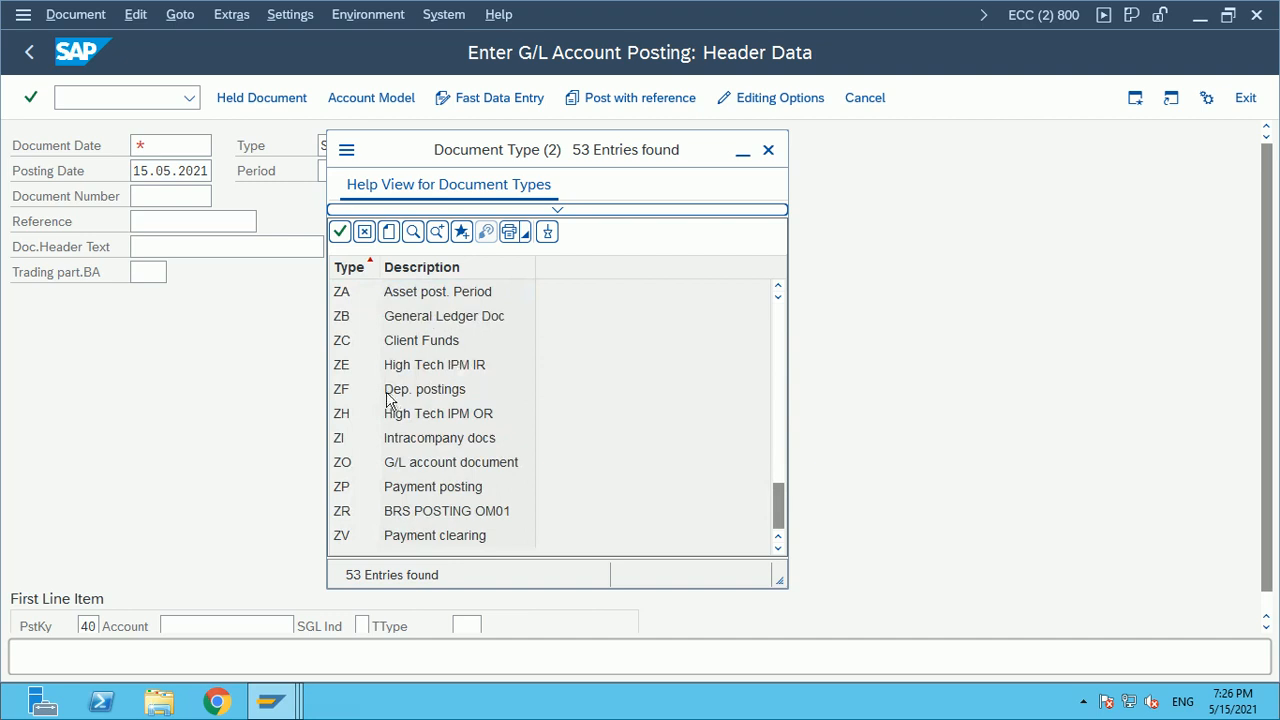
left_click(768, 150)
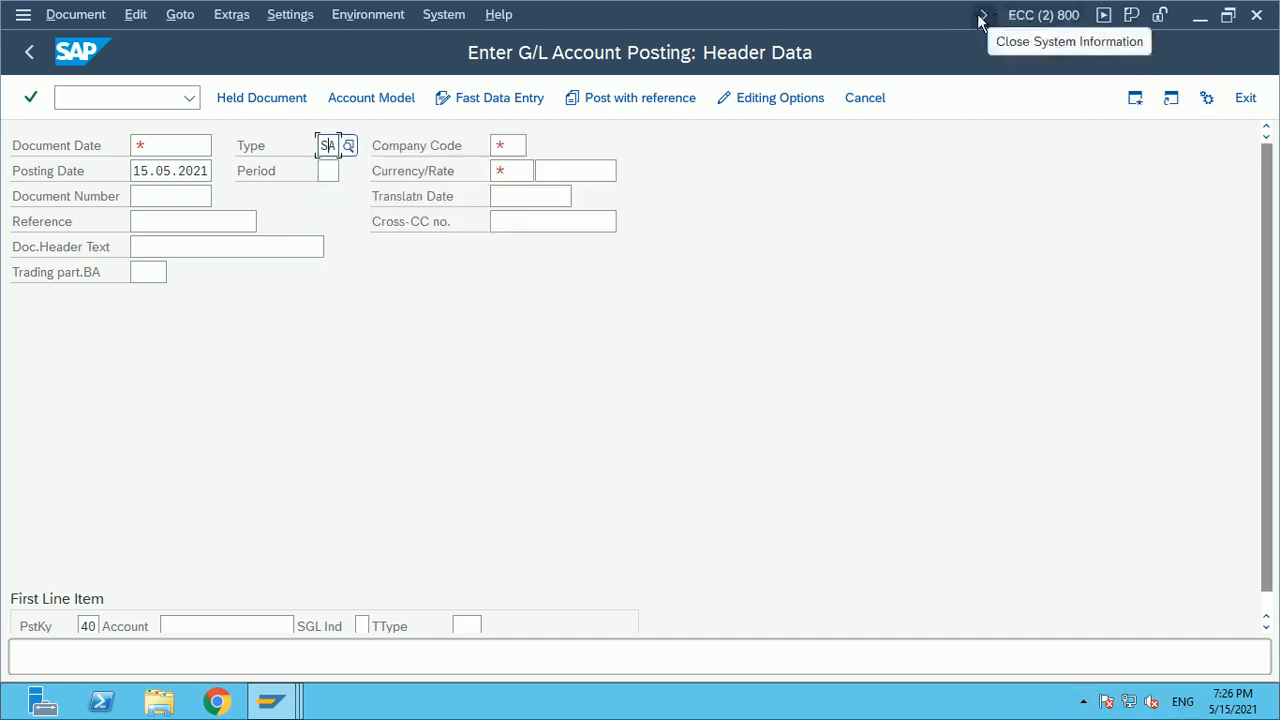
Check the session's system information for the current transaction, and highlight the document type in the posting header
left_click(1040, 15)
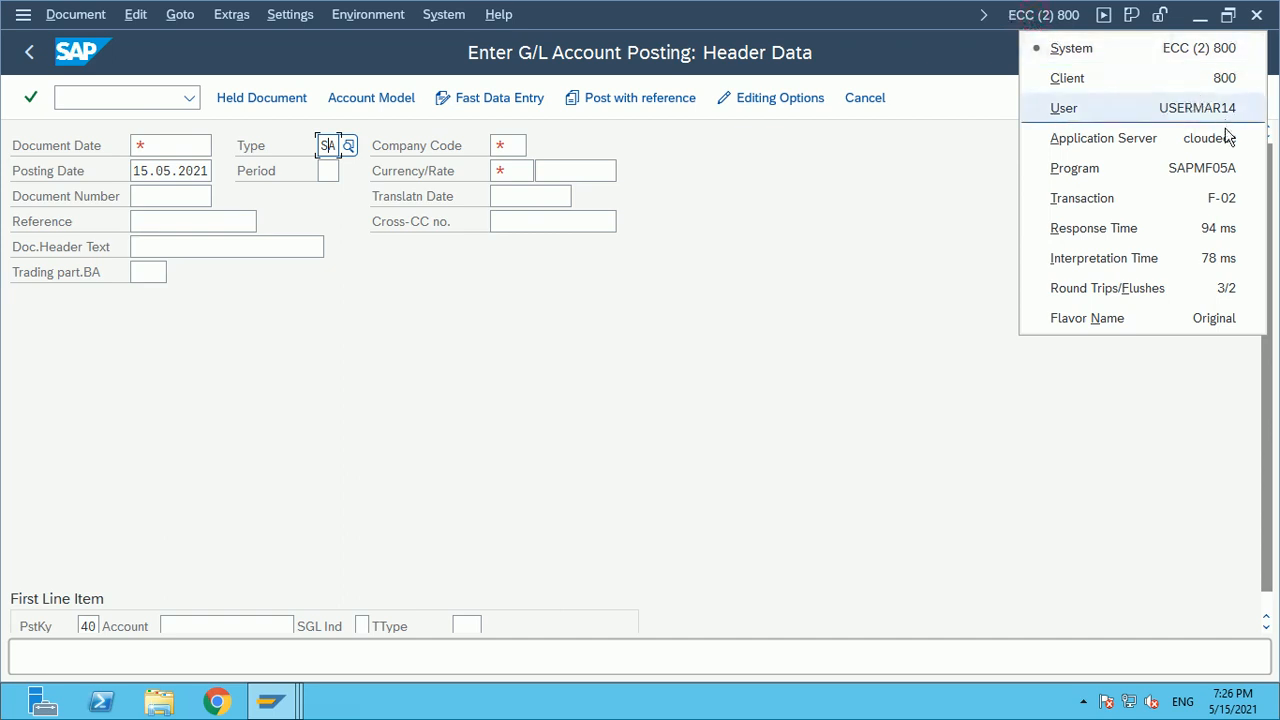
left_click(882, 328)
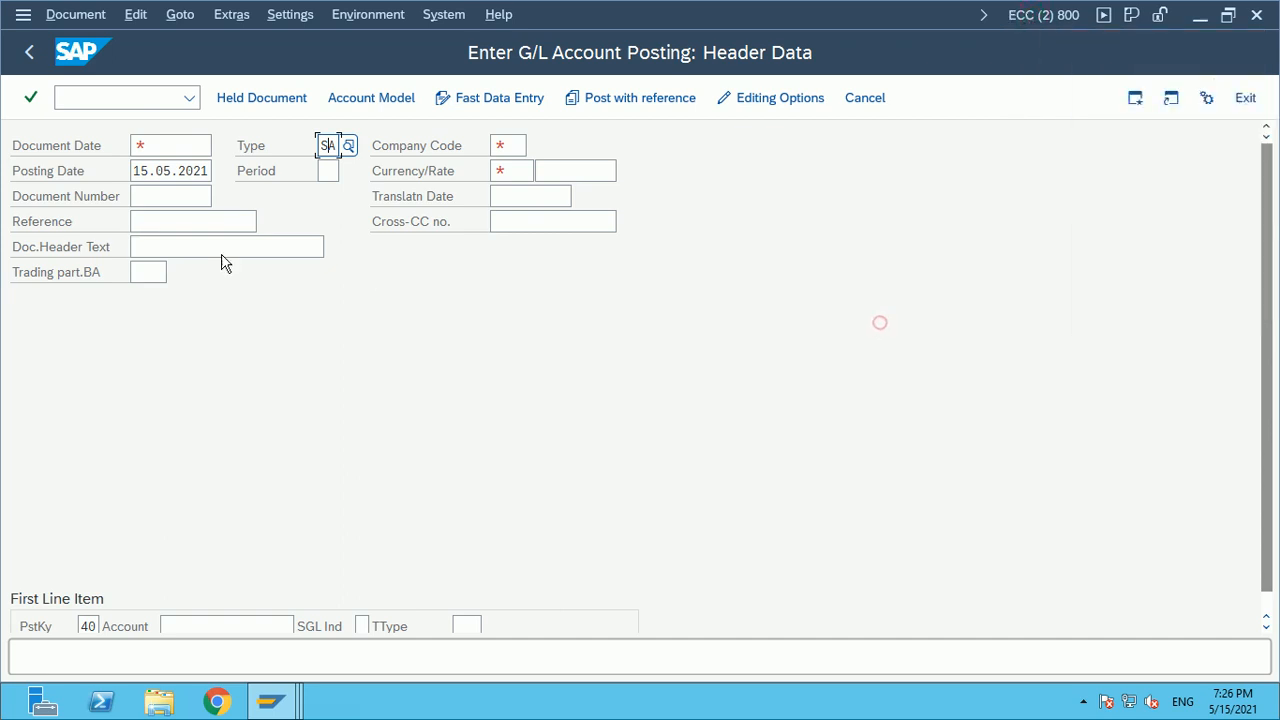
double_click(326, 145)
left_click(329, 145)
left_click(710, 491)
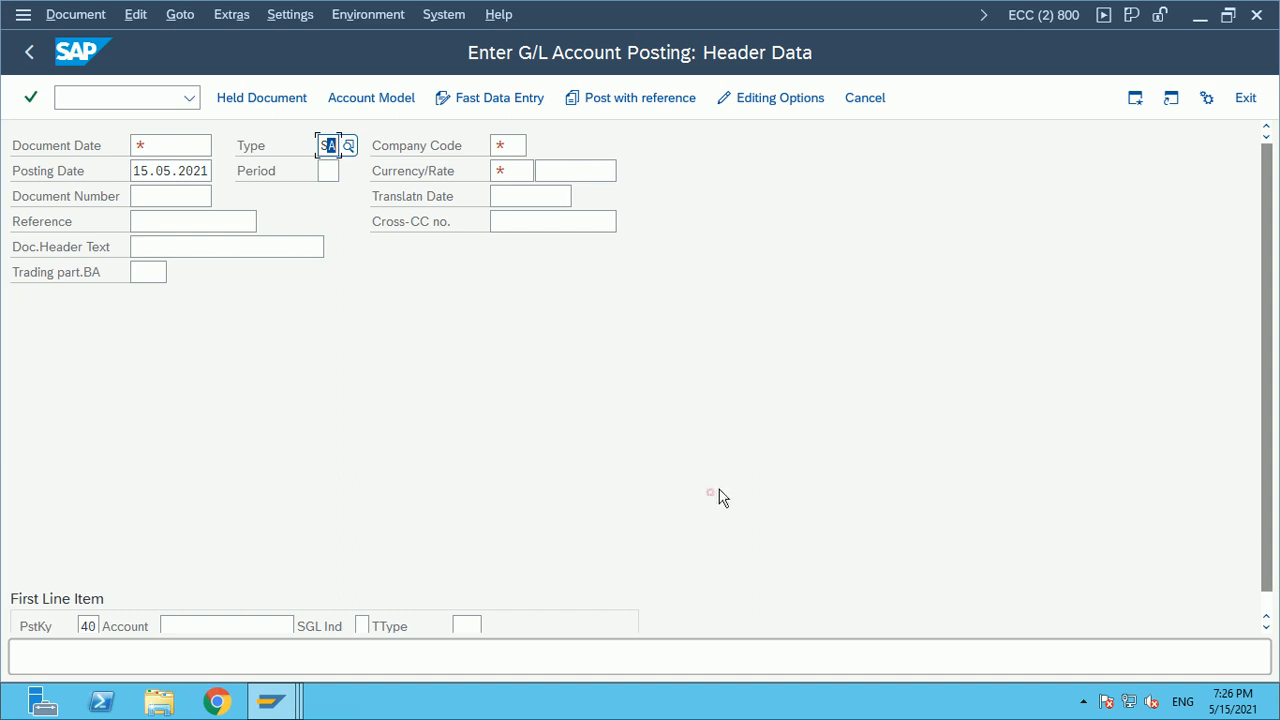
Point out the company code, posting date, period and document number fields in the posting header
left_click(512, 147)
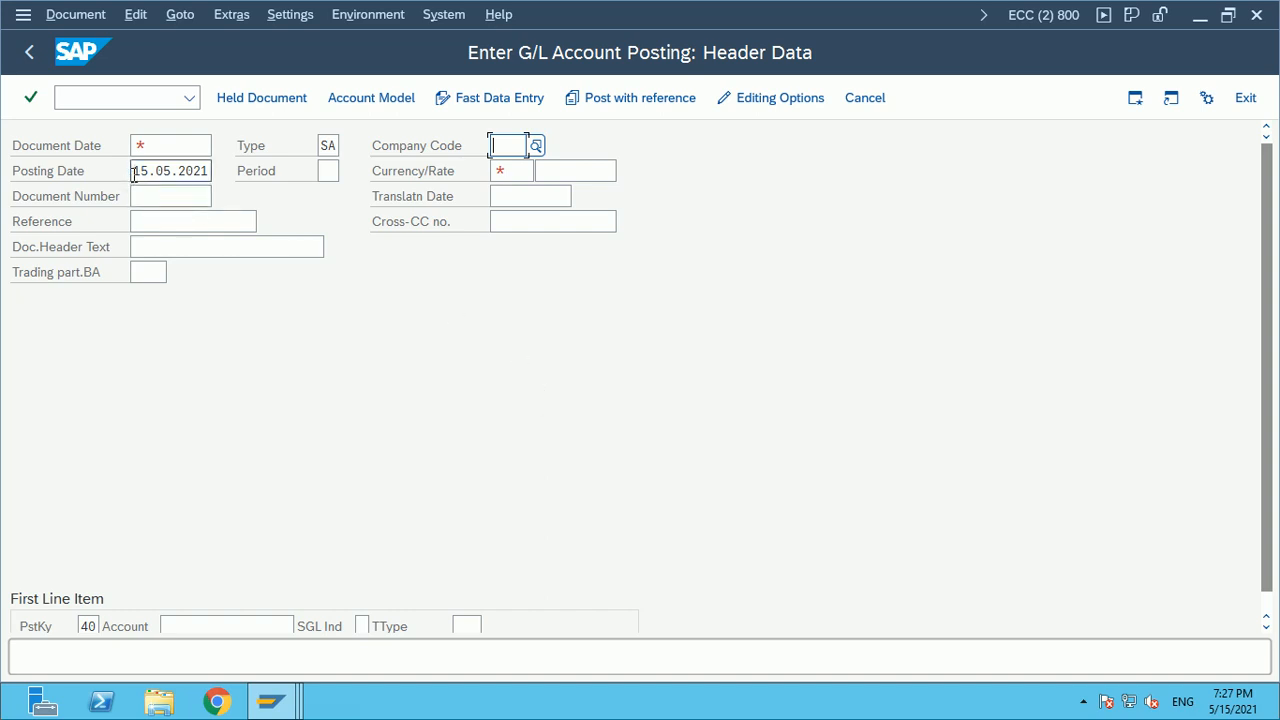
left_click_drag(134, 172, 223, 171)
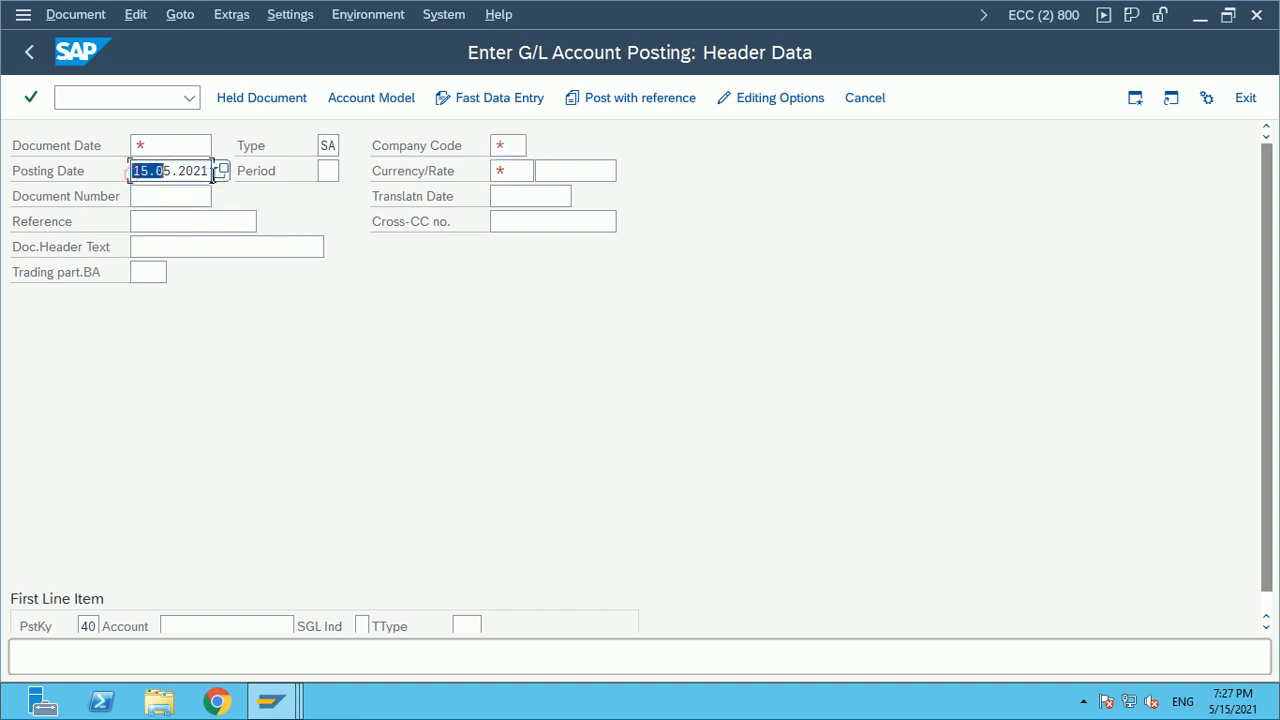
left_click(332, 171)
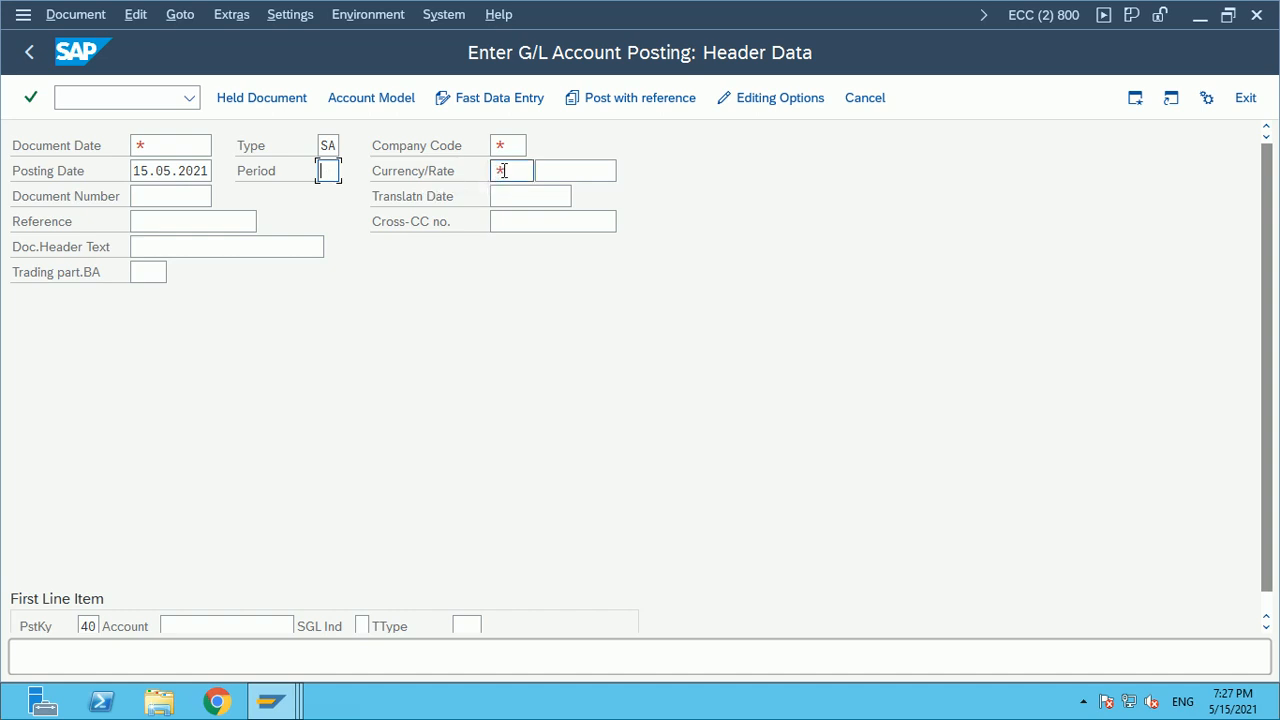
left_click(153, 195)
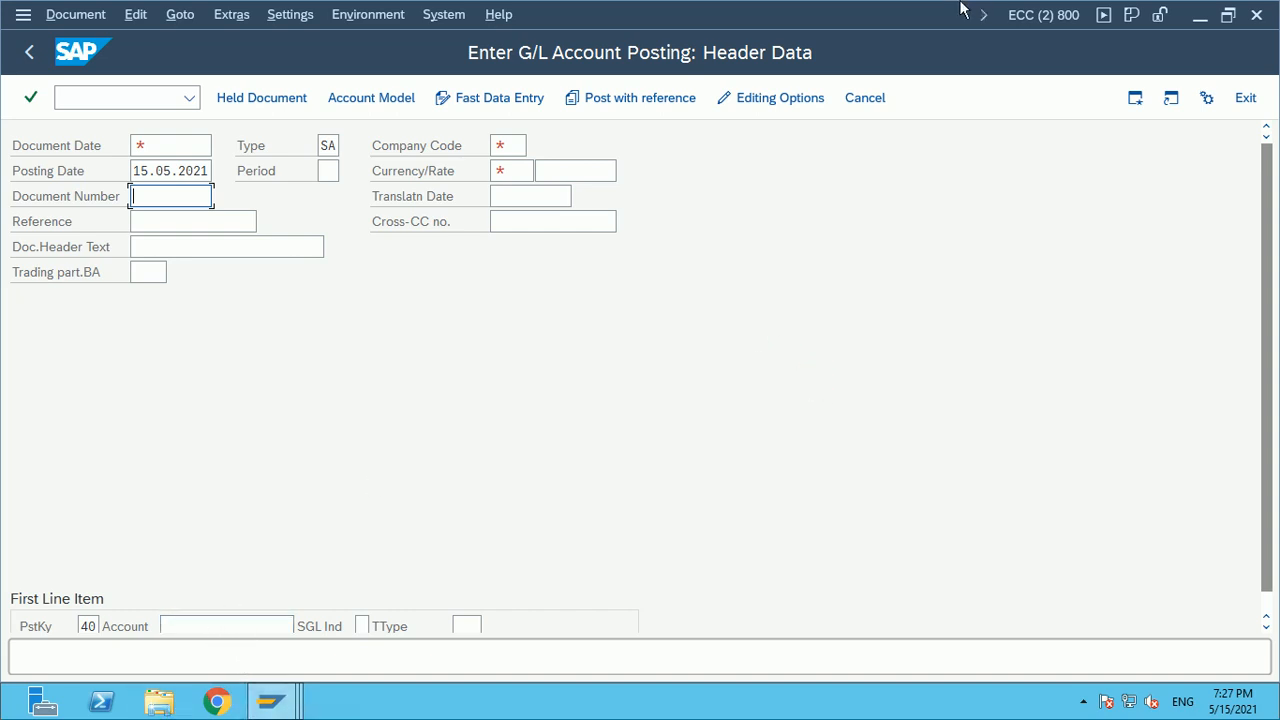
Switch to the Excel workbook and draw a rectangle about 8.28 cm wide and 6.43 cm high over columns L to O beside the sample entries
mouse_move(966, 5)
left_click(828, 12)
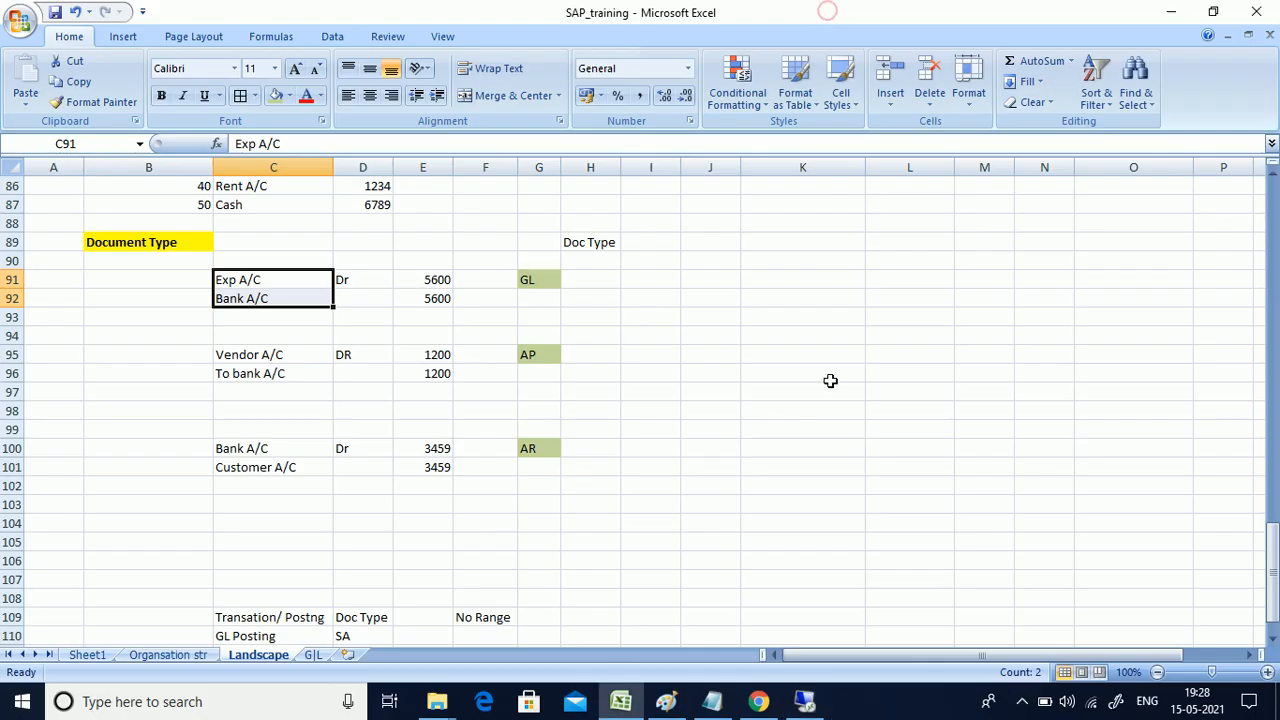
left_click(813, 278)
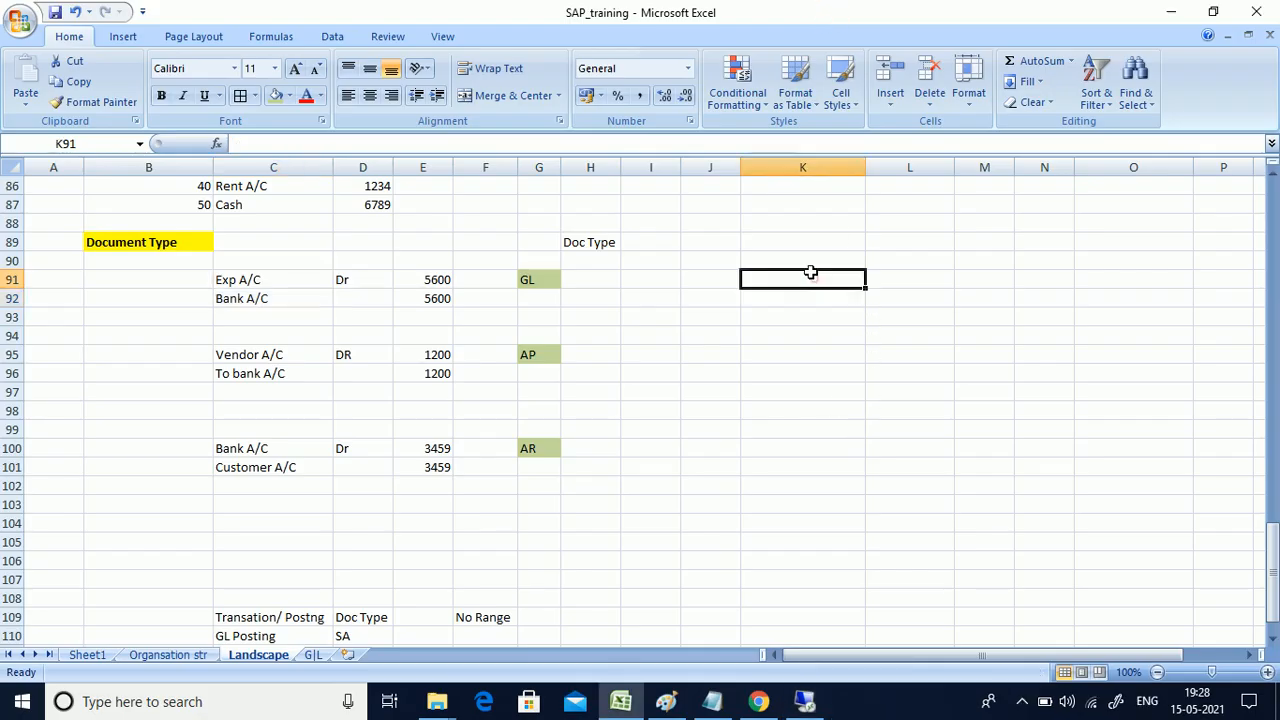
left_click(124, 40)
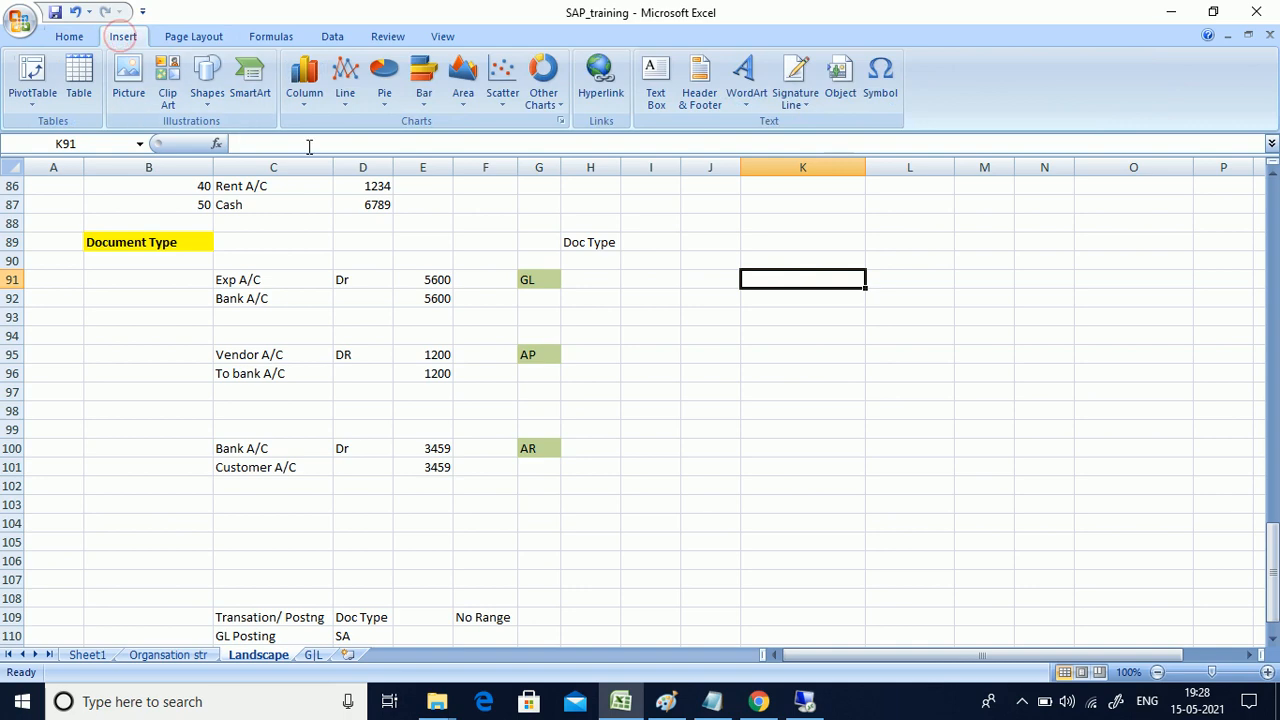
left_click(200, 88)
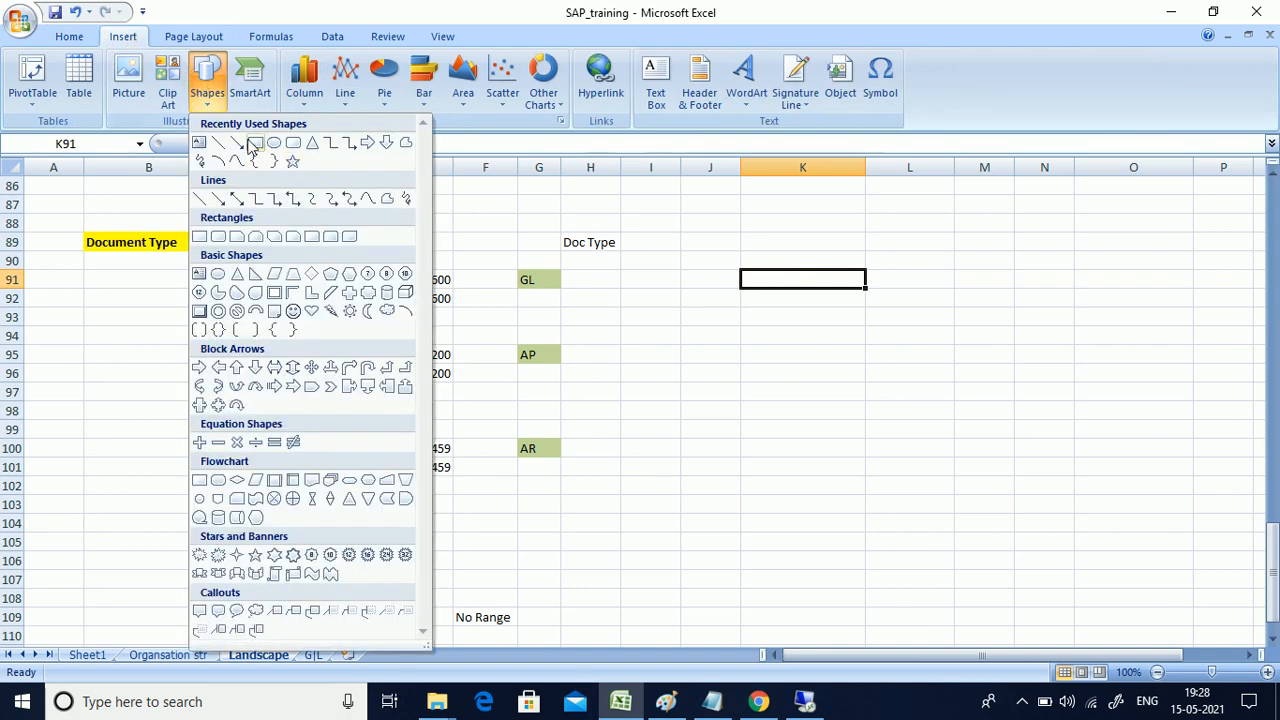
left_click(249, 145)
mouse_move(874, 259)
left_mouse_down()
mouse_move(1174, 366)
mouse_move(1168, 378)
left_mouse_up()
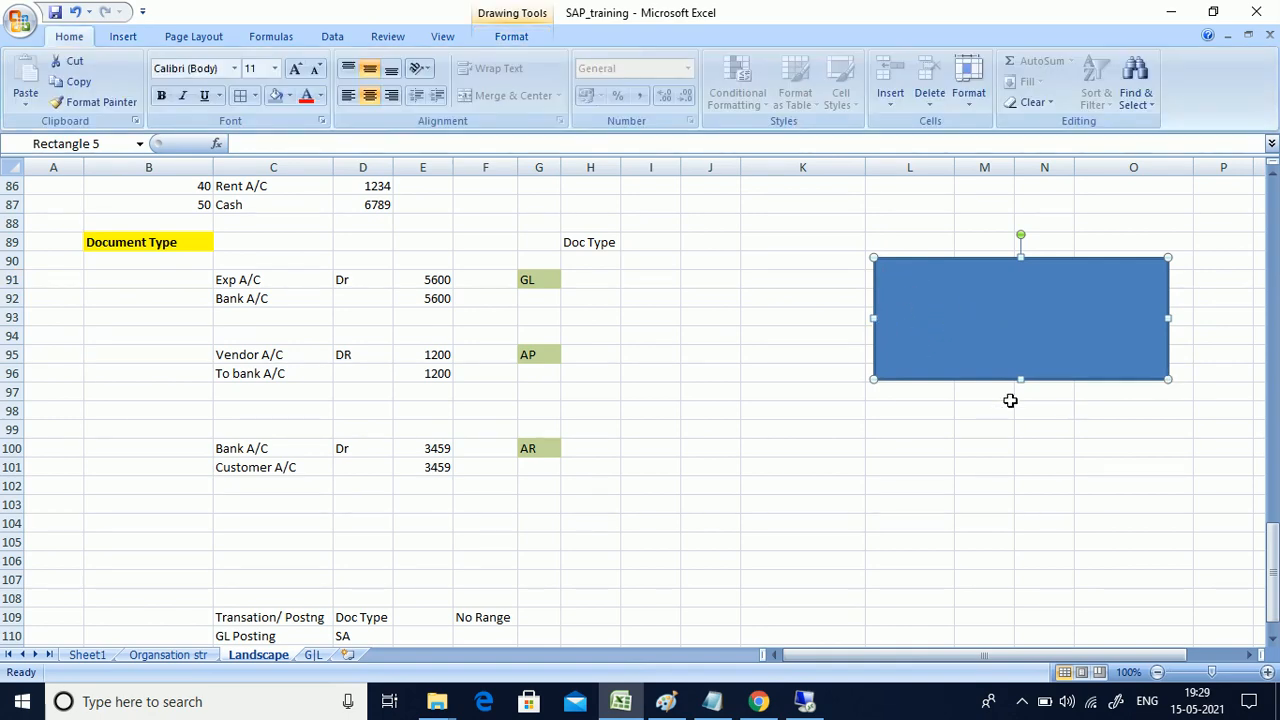
left_click_drag(1020, 380, 1033, 487)
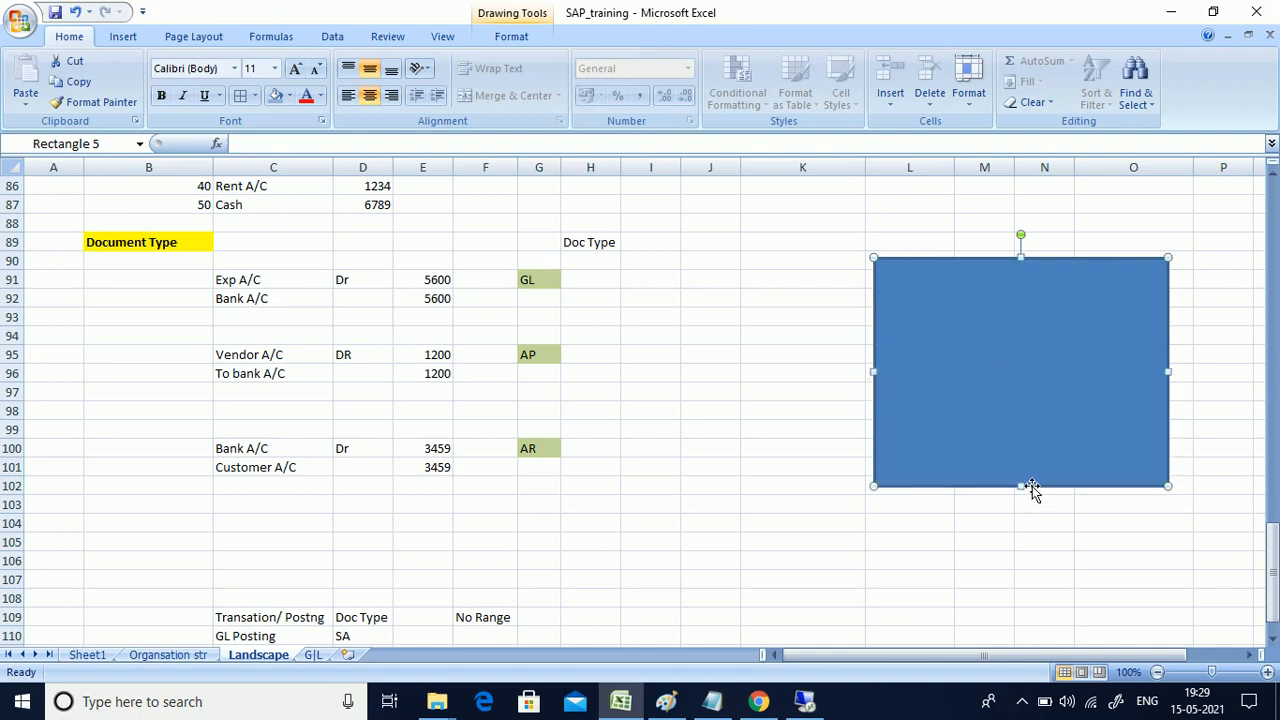
Draw a horizontal straight line across the middle of the rectangle and give it the black line style
left_click(124, 38)
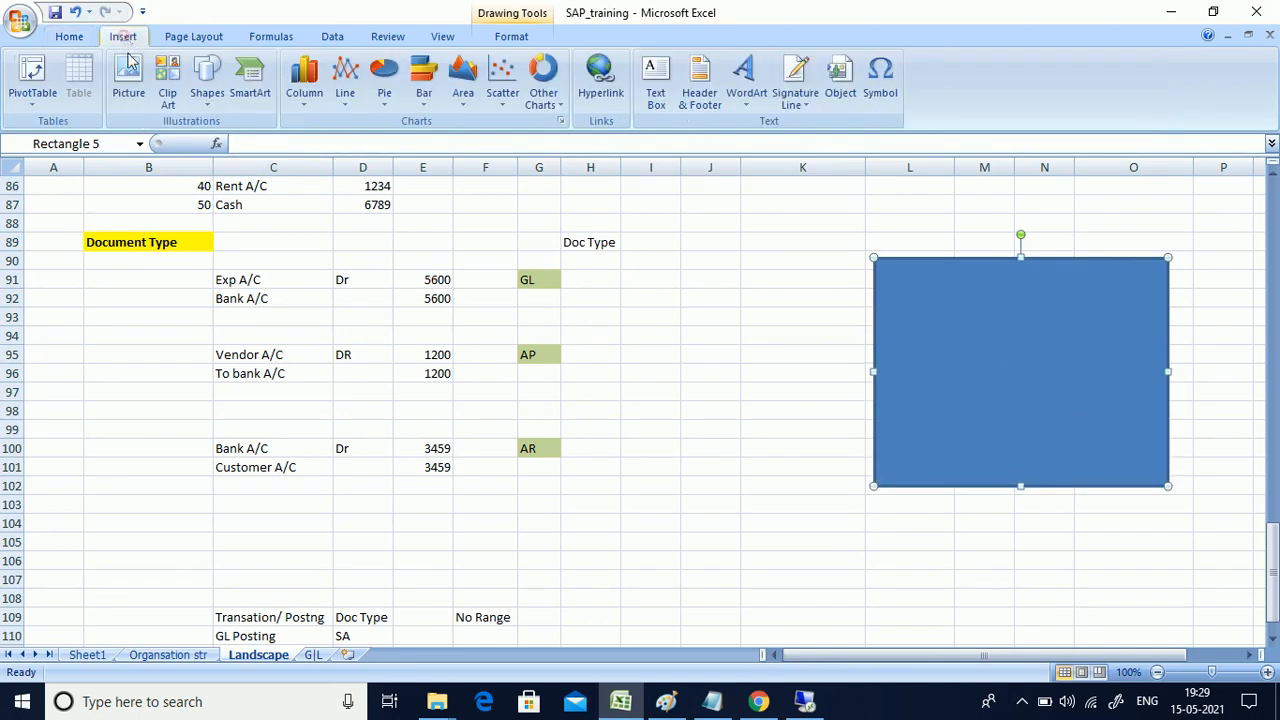
left_click(205, 90)
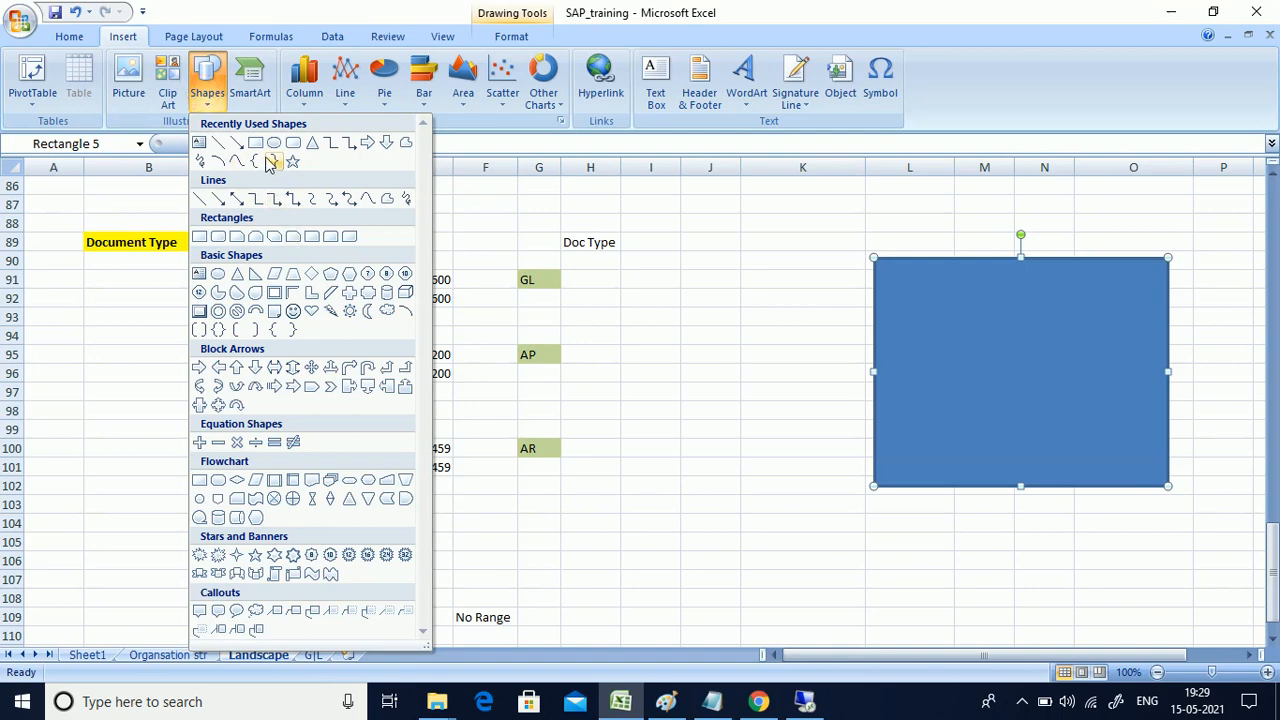
left_click(199, 198)
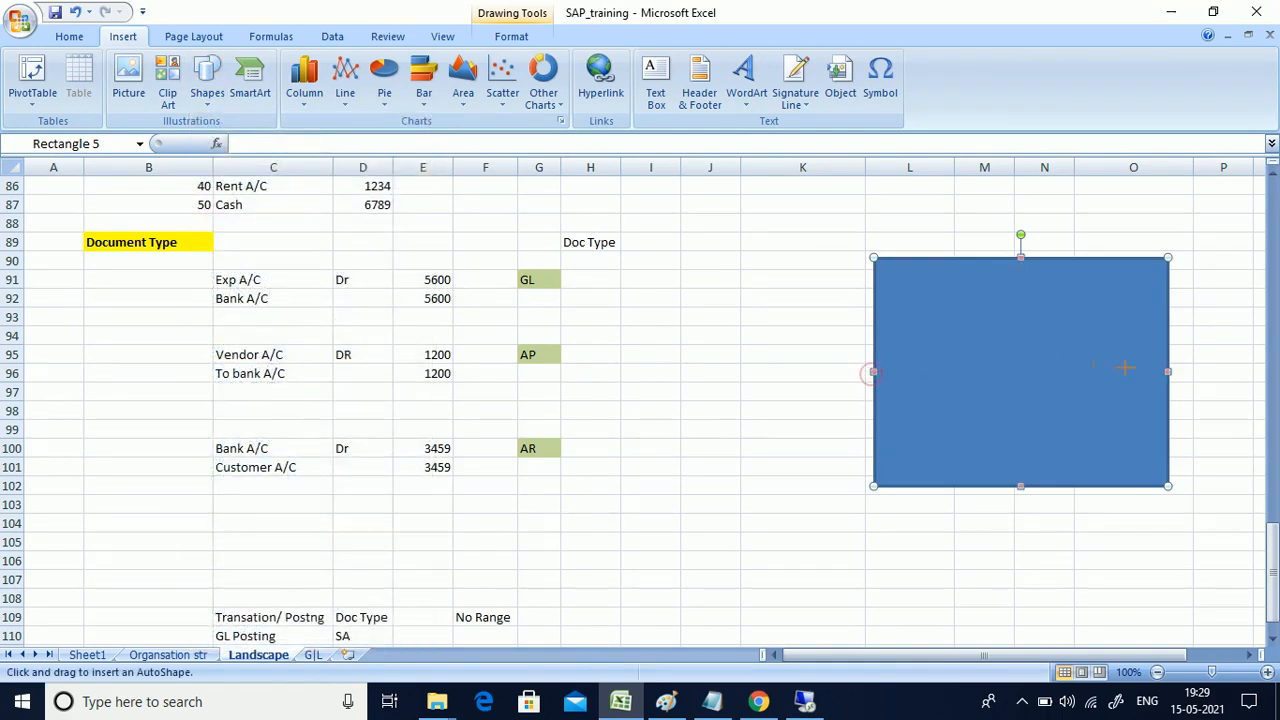
left_click_drag(1170, 370, 873, 372)
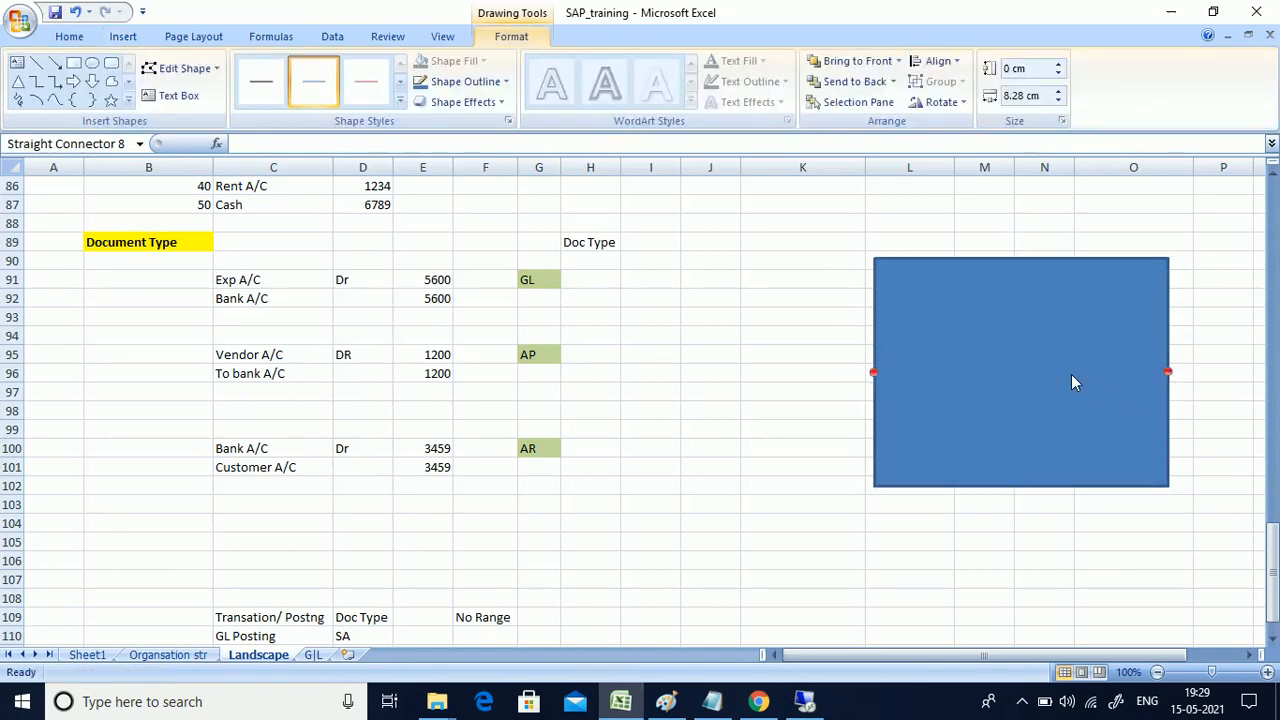
left_click(261, 80)
View the text fill colours for the rectangle, and move the rectangle slightly up and to the right
left_click(977, 424)
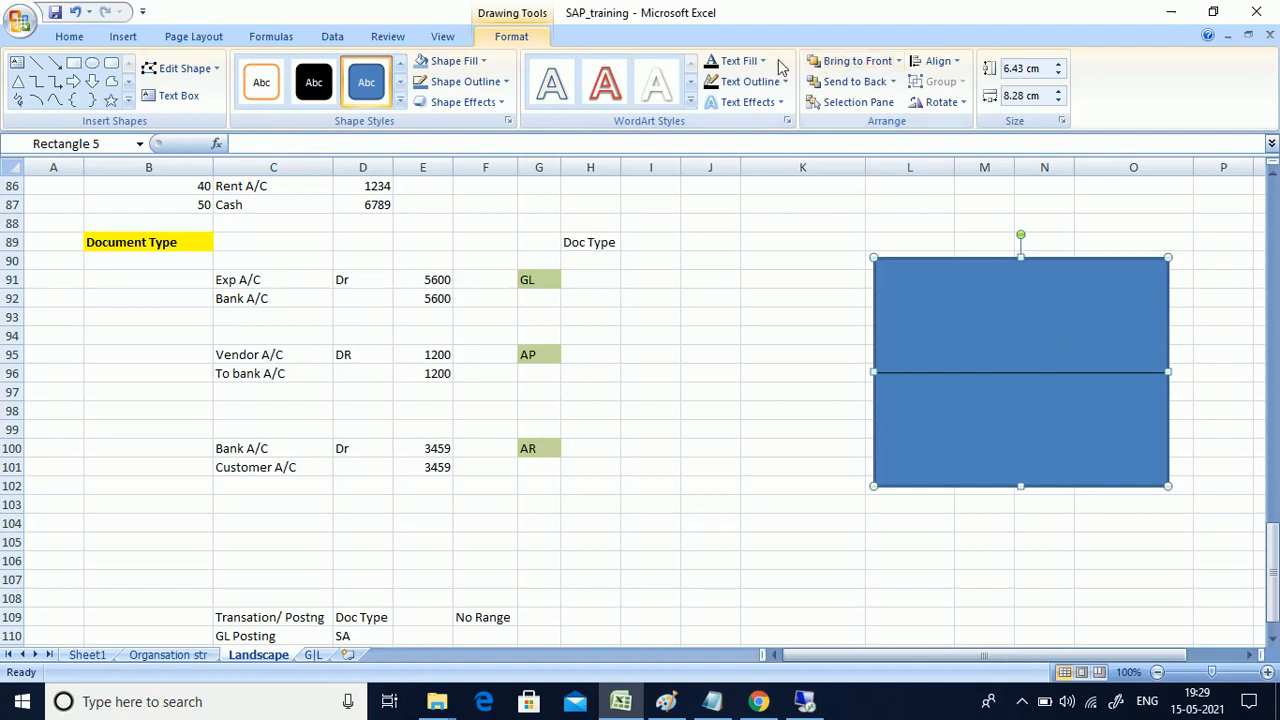
left_click(743, 66)
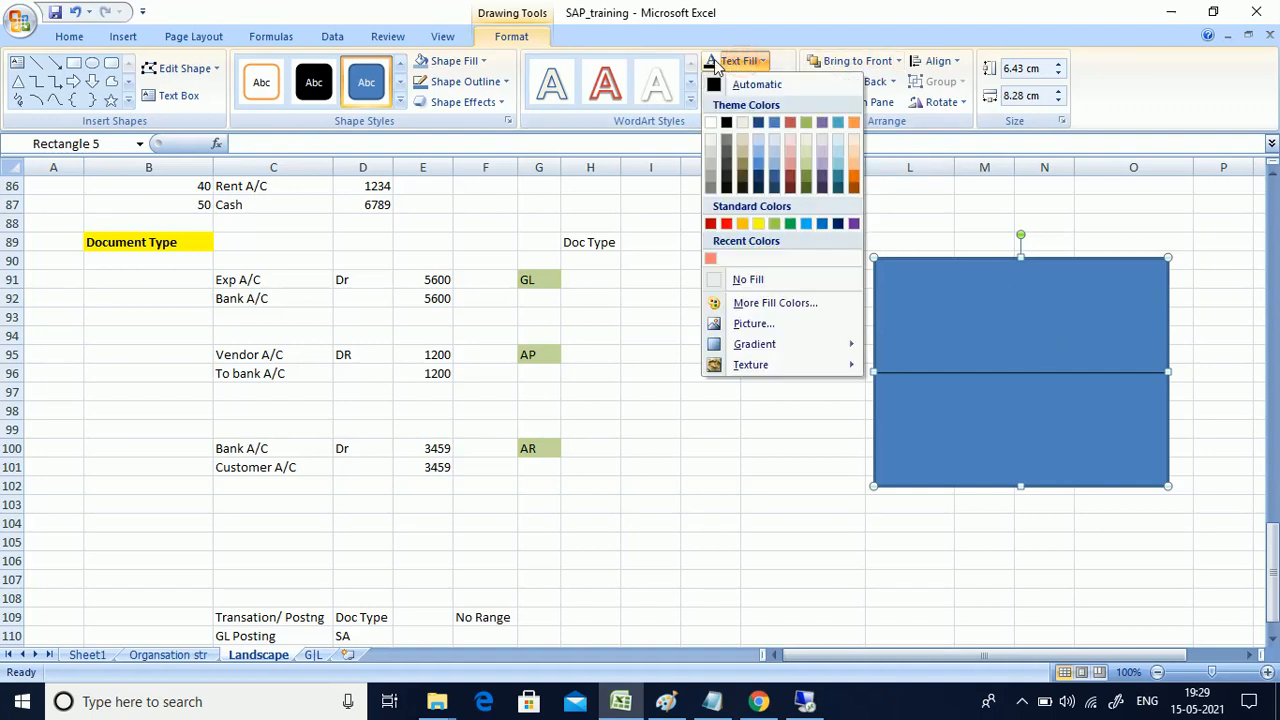
left_click(720, 60)
mouse_move(928, 297)
left_mouse_down()
mouse_move(1003, 317)
mouse_move(932, 295)
left_mouse_up()
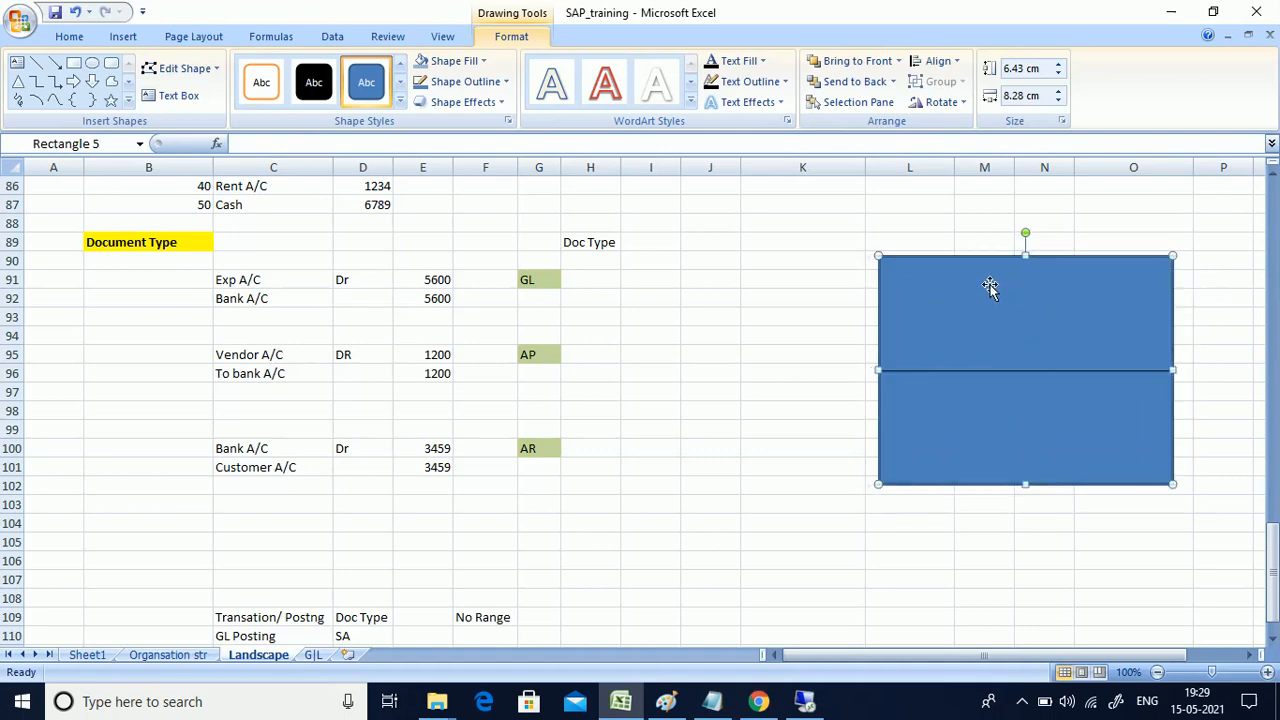
Label the rectangle's upper half "Docu Header" in K92 and its lower half "Line item" in K98
left_click(814, 292)
type("Docu")
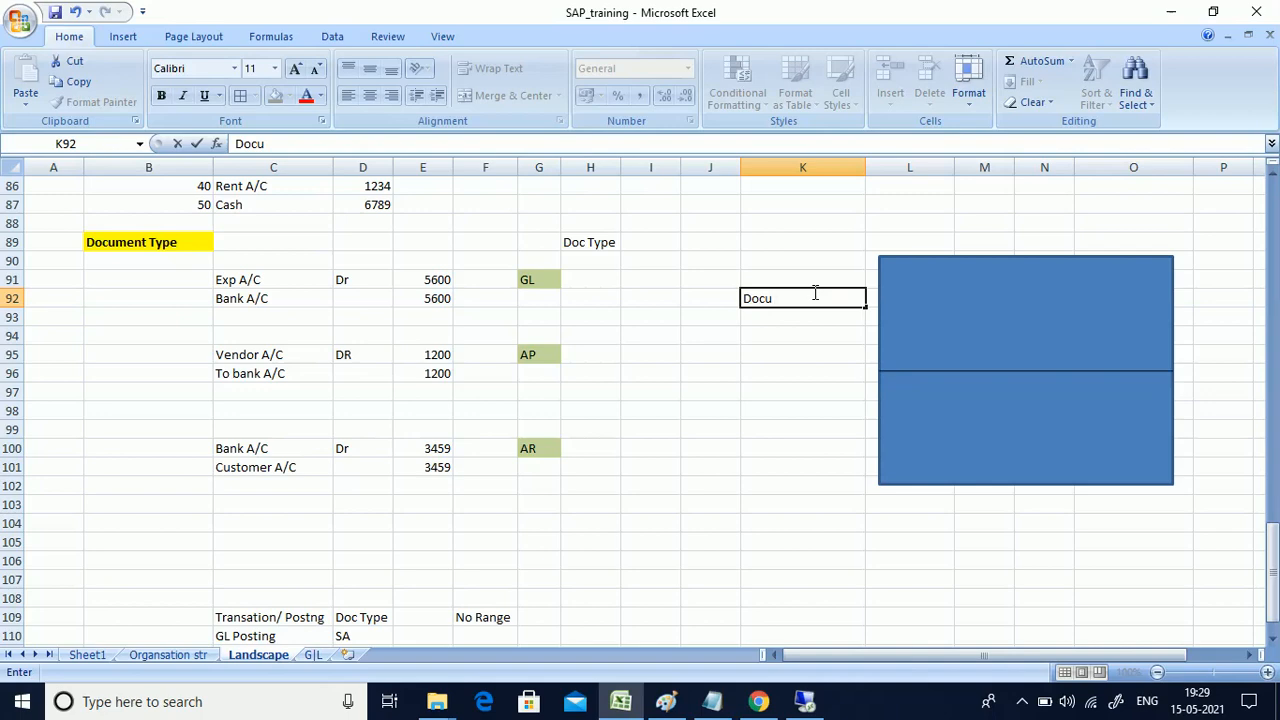
type(" Header")
left_click(789, 414)
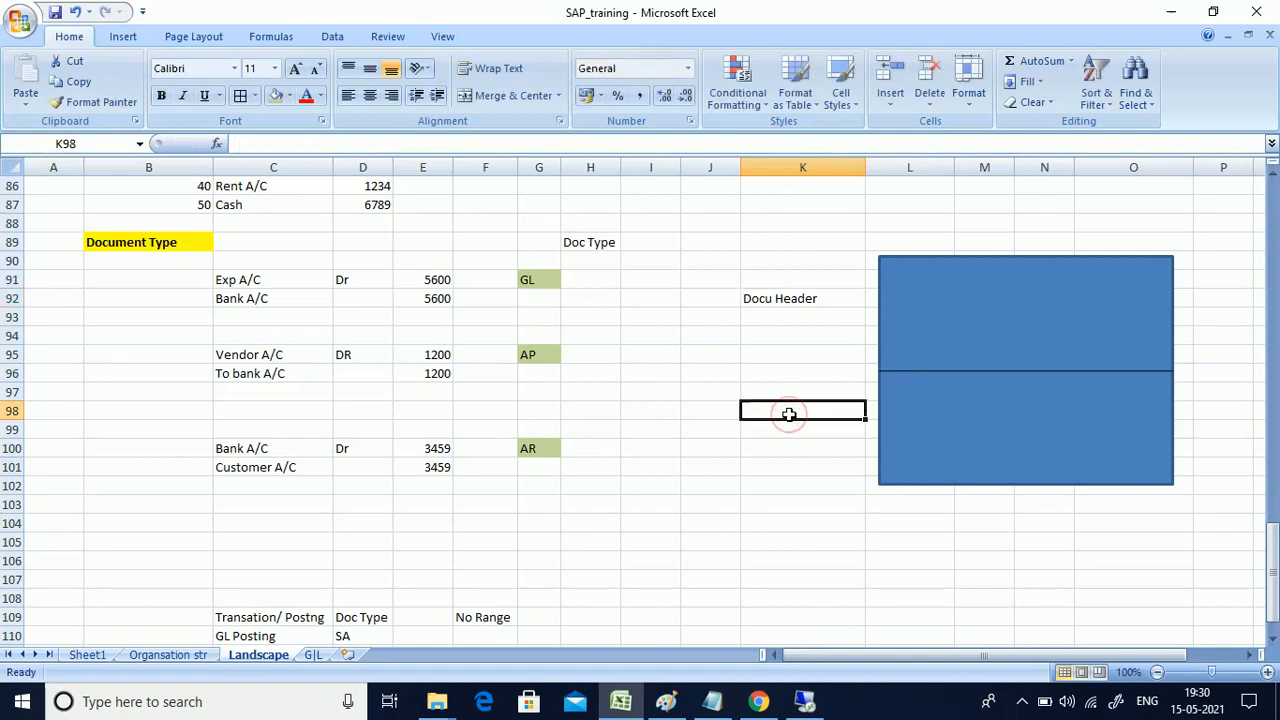
type("L")
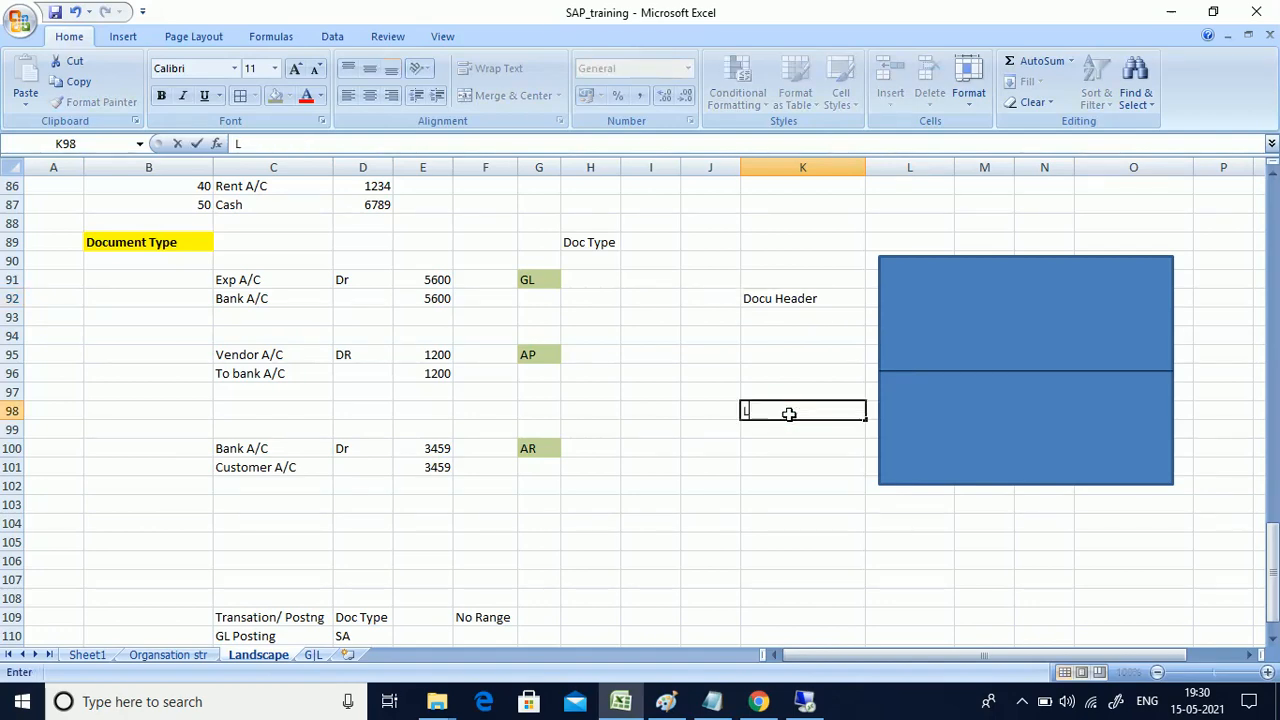
type("ine item")
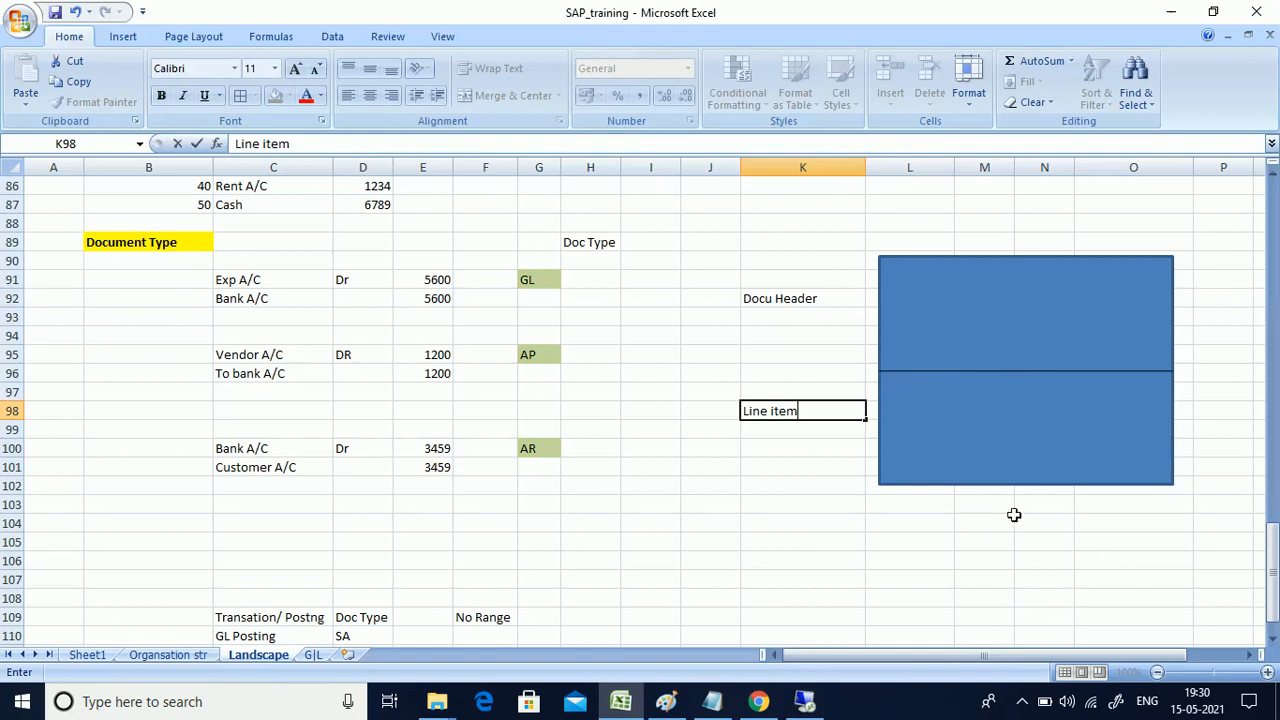
left_click(917, 451)
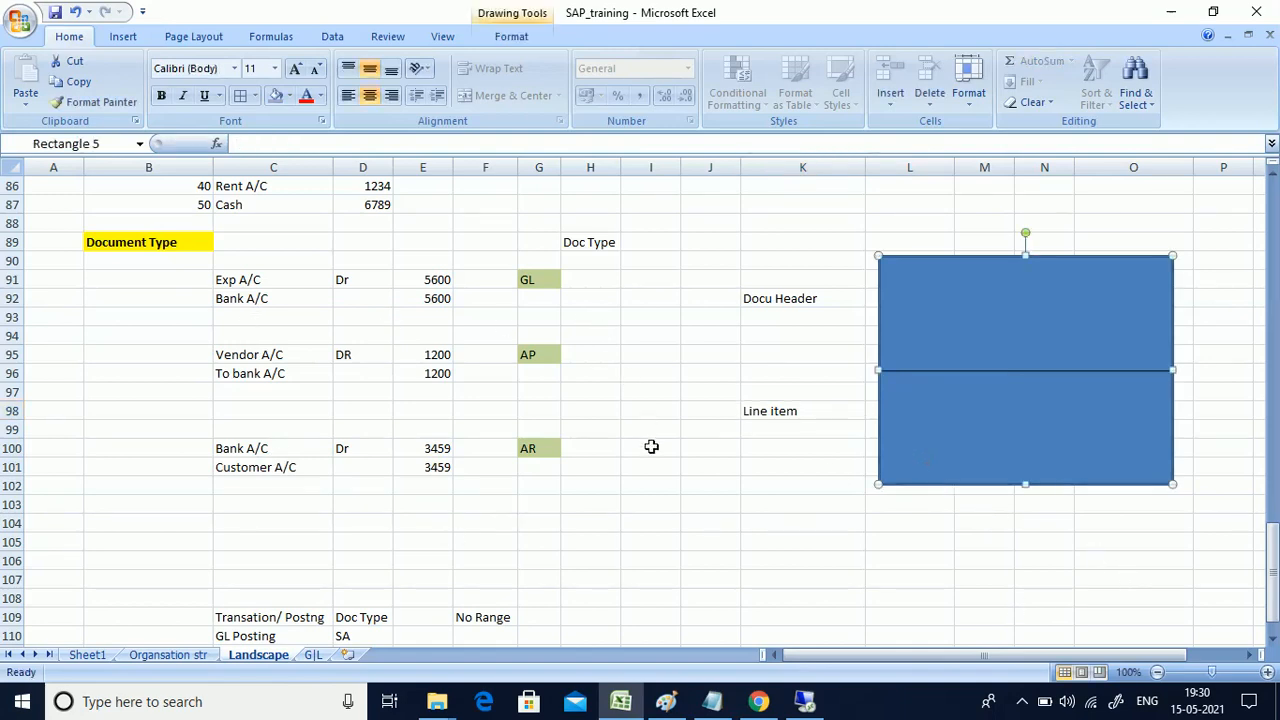
Highlight the posting keys of the rent and cash accounts in B86:B87
scroll(651, 443, "up", 4)
left_click_drag(173, 412, 372, 430)
mouse_move(183, 414)
left_mouse_down()
mouse_move(180, 434)
mouse_move(155, 400)
mouse_move(163, 428)
mouse_move(164, 412)
left_mouse_up()
scroll(740, 407, "down", 2)
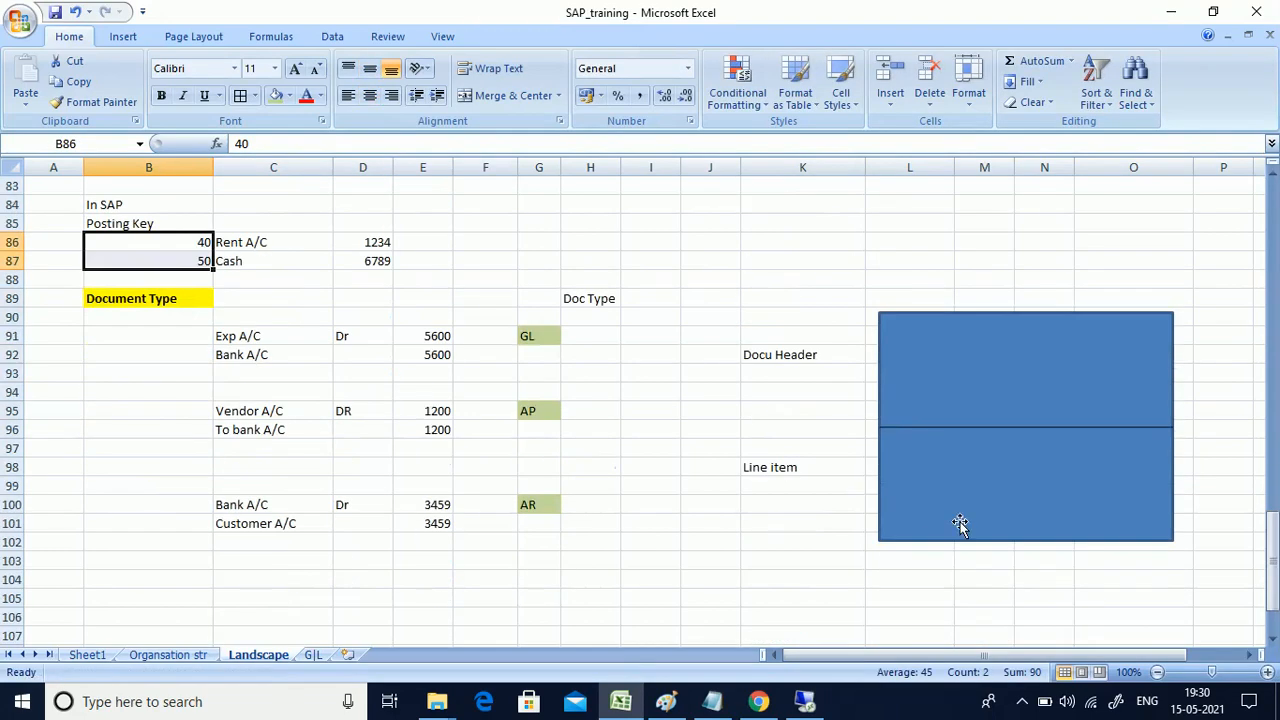
Enter the posting keys 40 in K100 and 50 in K101 below the line item label, and switch back to SAP
left_click(910, 500)
left_click(831, 502)
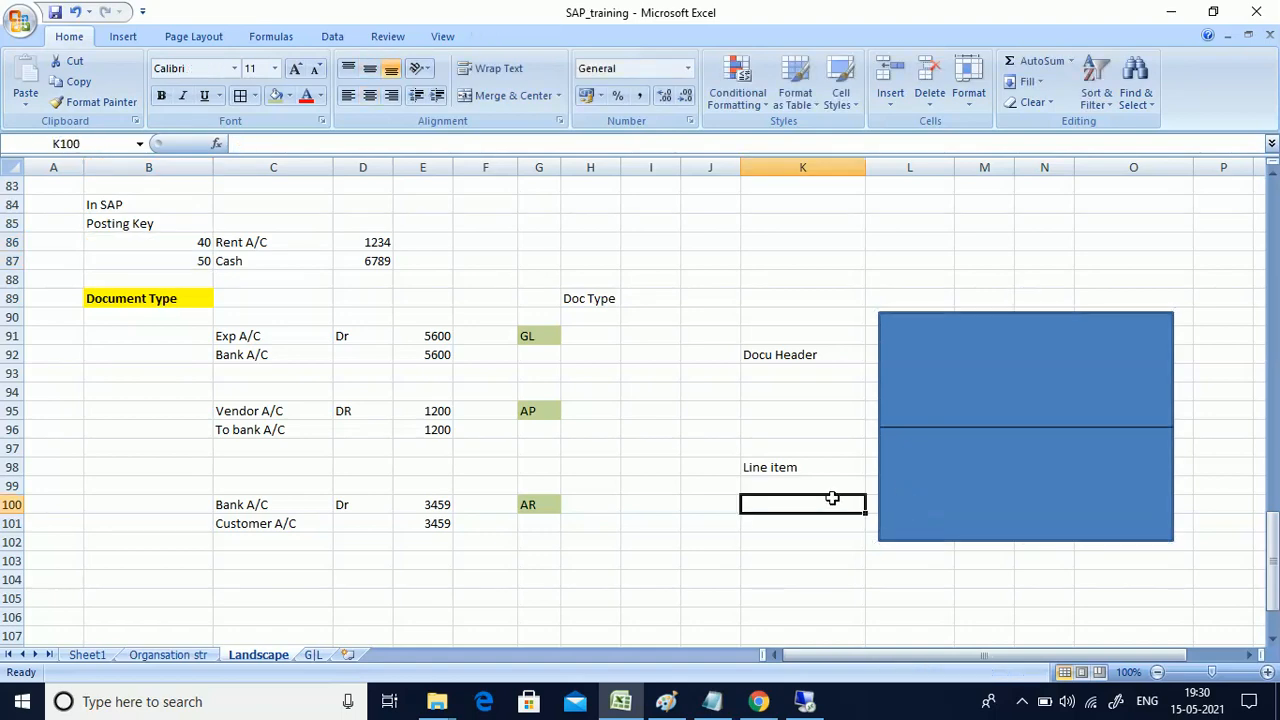
type("40")
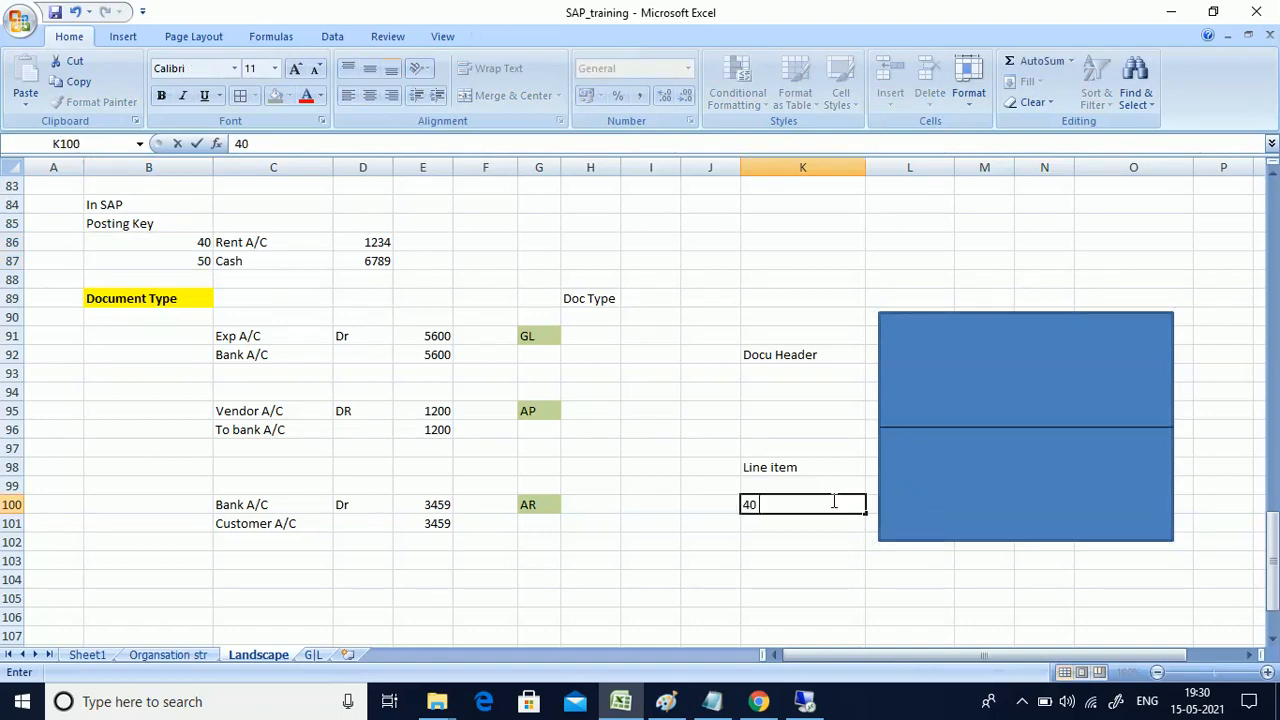
left_click(760, 525)
type("50")
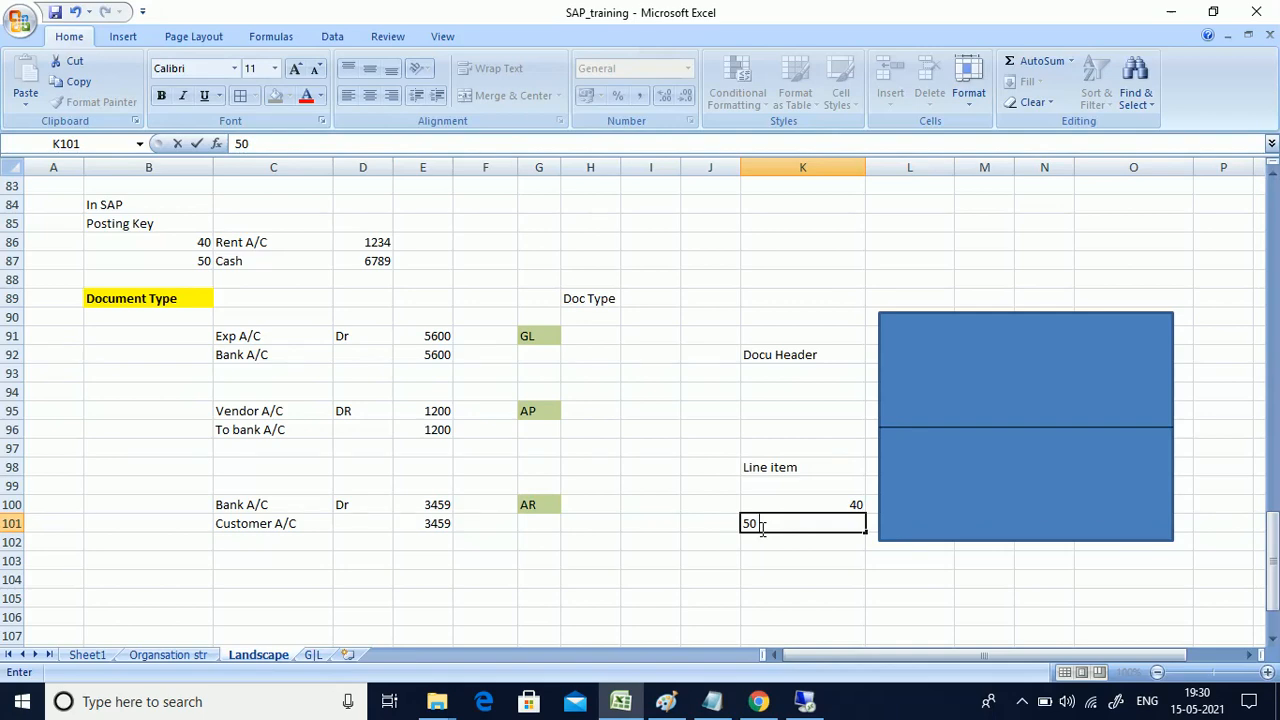
left_click(805, 701)
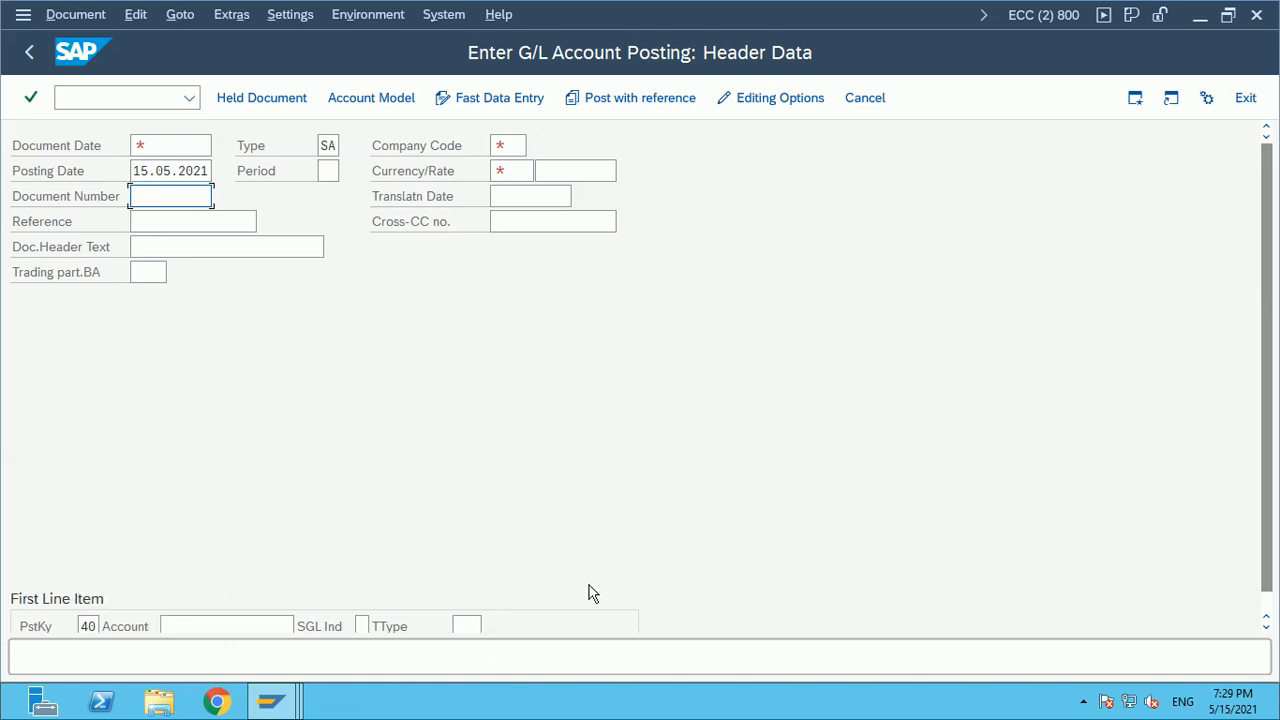
Switch to the session with the details of document type SA and view its session information, including the transaction code
left_click(1205, 27)
left_click(897, 411)
left_click(1200, 20)
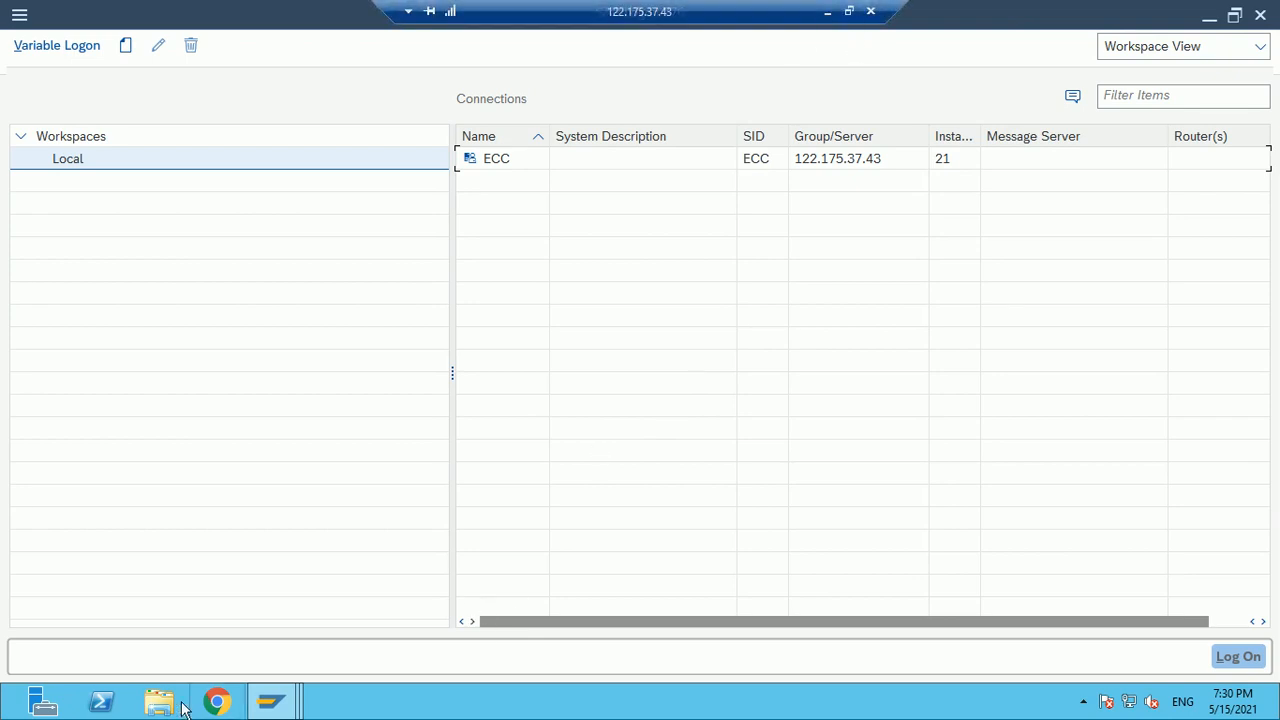
left_click(272, 701)
left_click(353, 600)
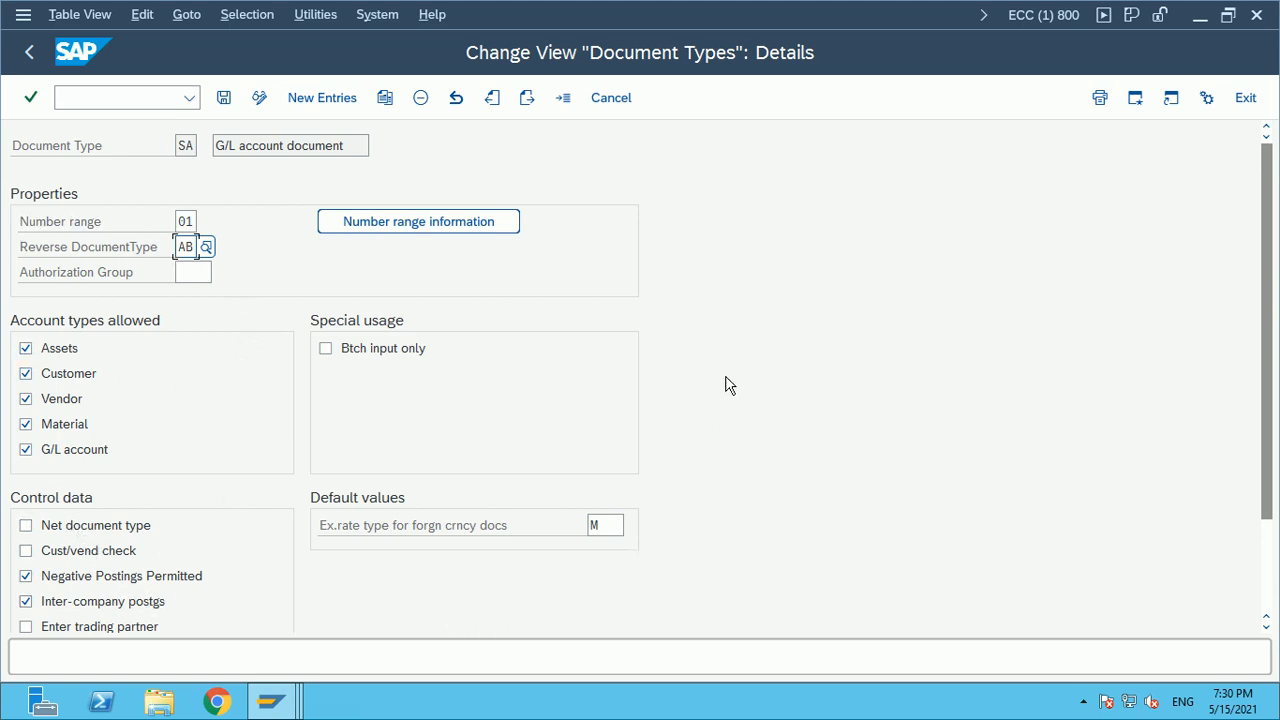
left_click(1065, 16)
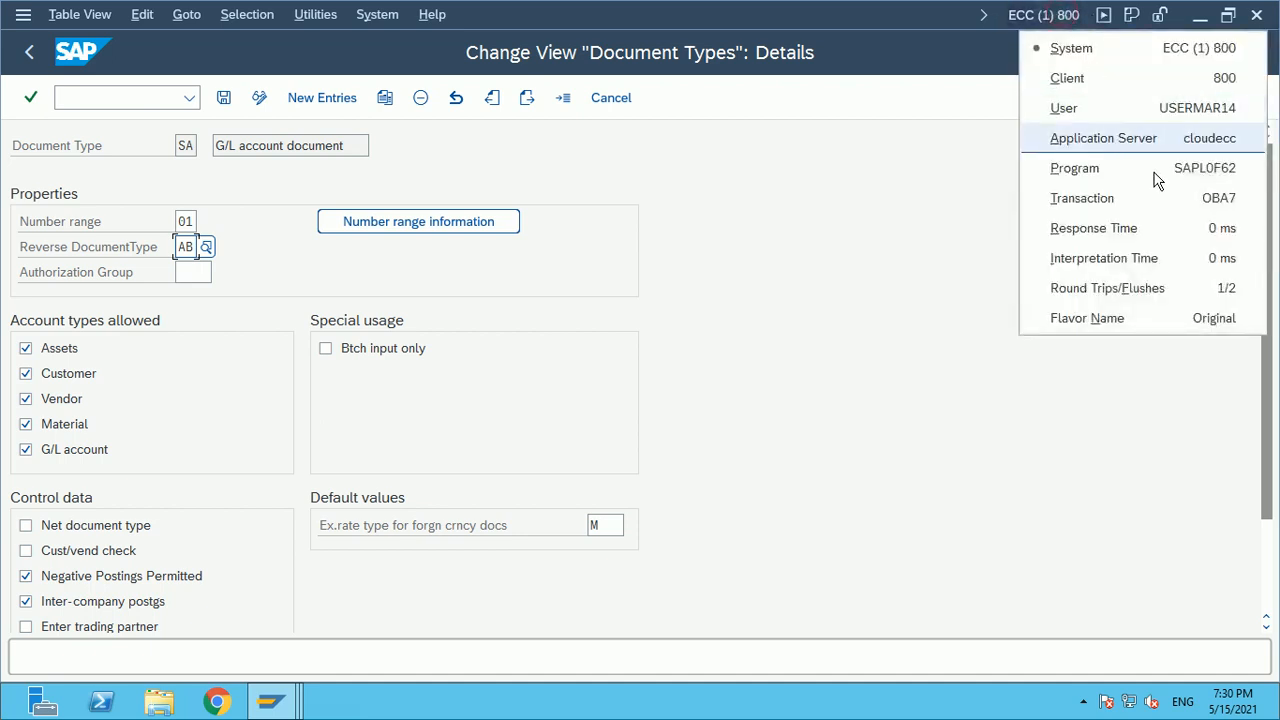
left_click(863, 283)
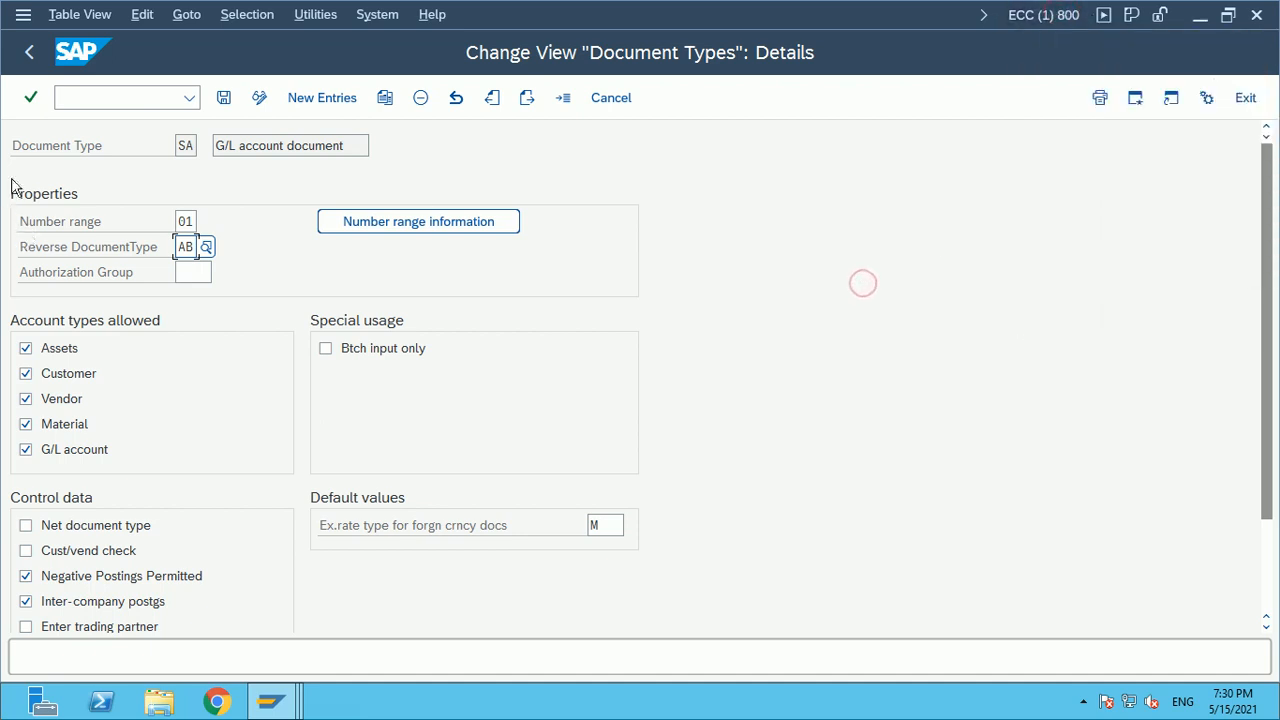
Highlight the document type SA and its reverse document type
double_click(180, 146)
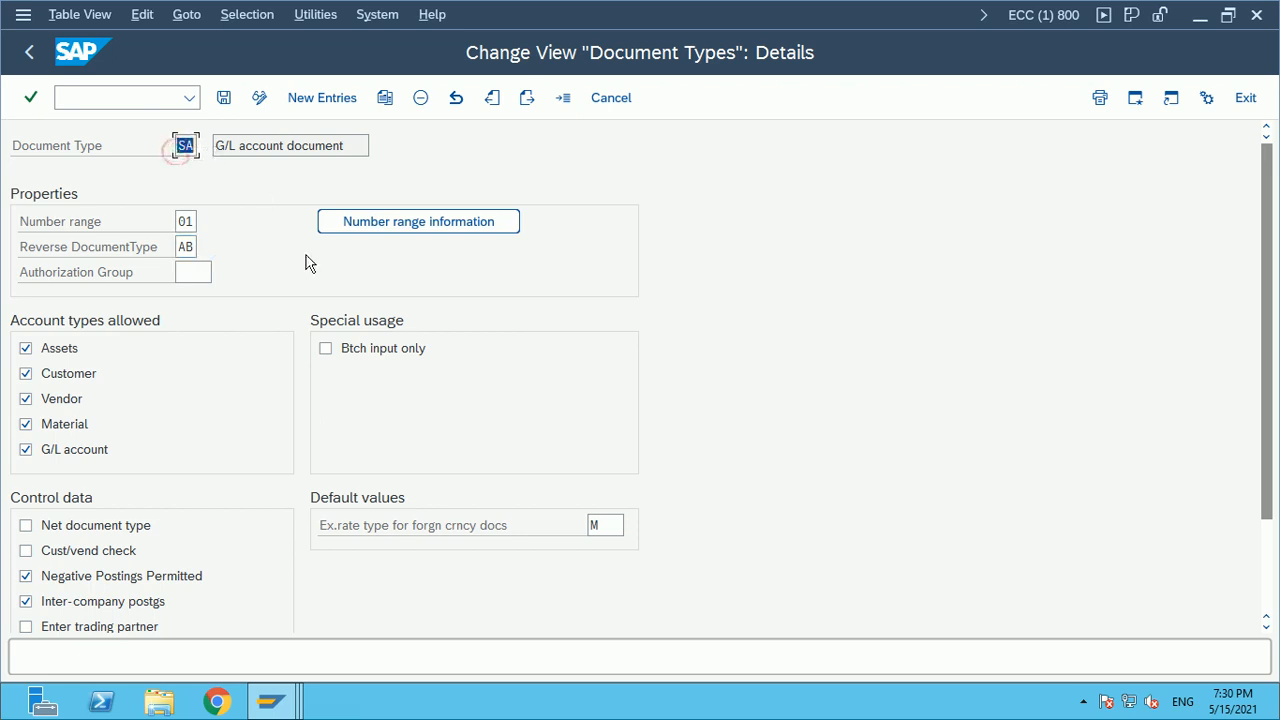
left_click(817, 462)
left_click(183, 247)
double_click(183, 247)
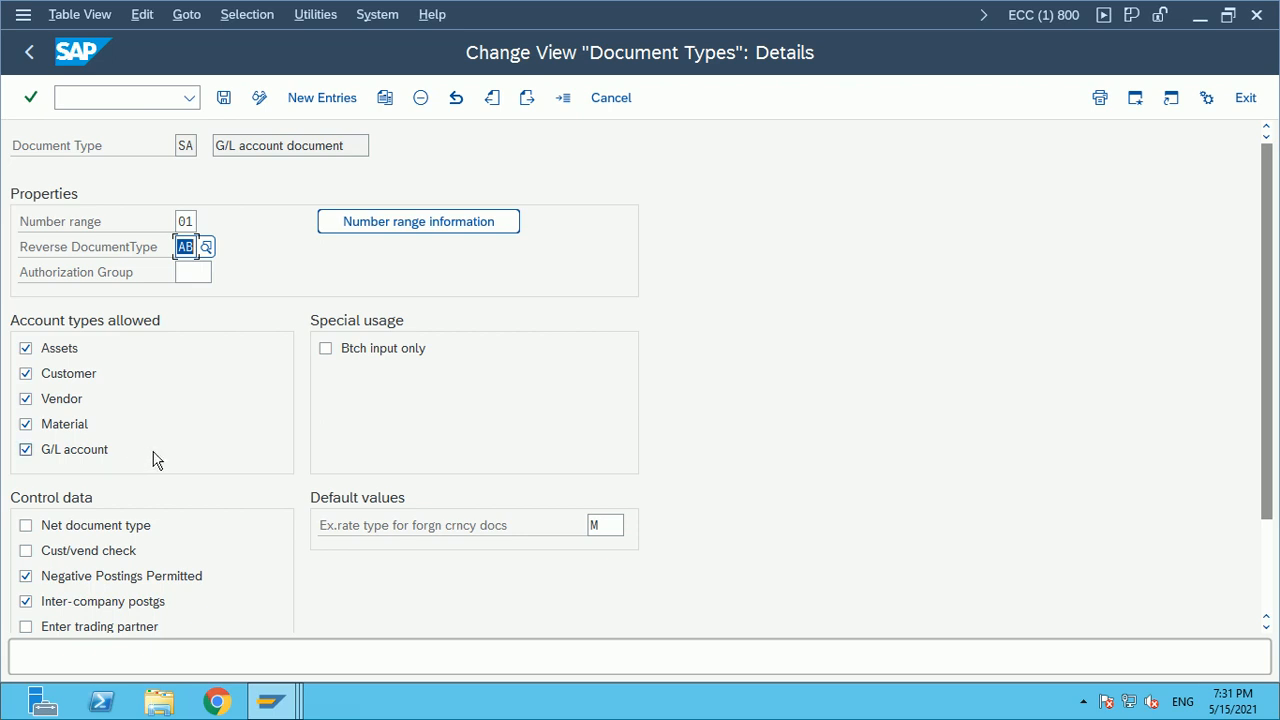
Examine document type SA's number range, allowed account types, control data and fields required during document entry
scroll(155, 460, "down", 2)
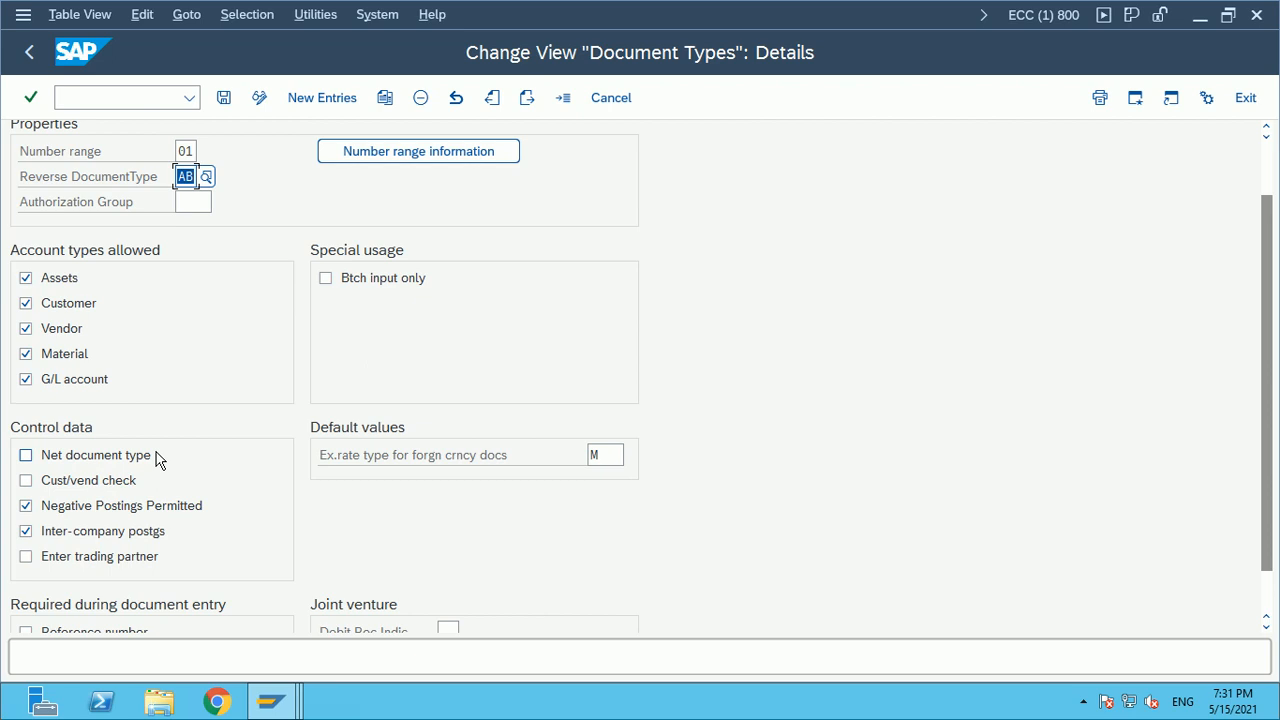
scroll(303, 540, "down", 1)
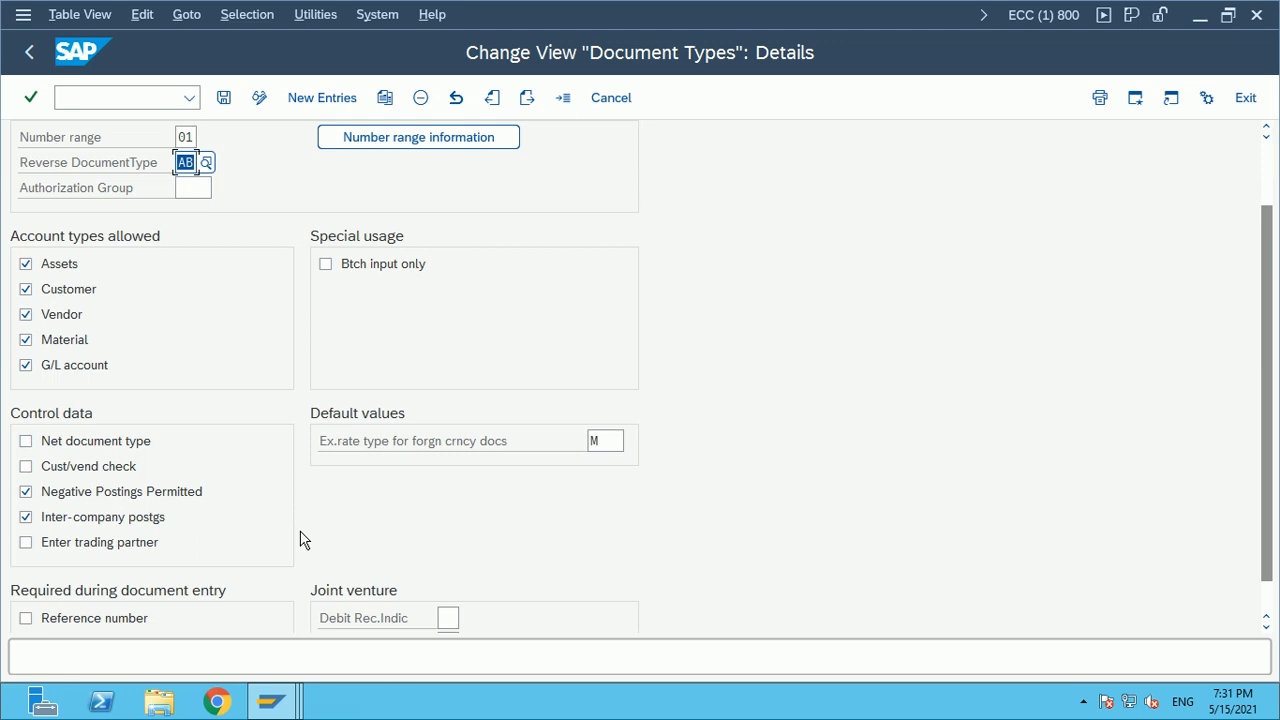
scroll(303, 540, "down", 3)
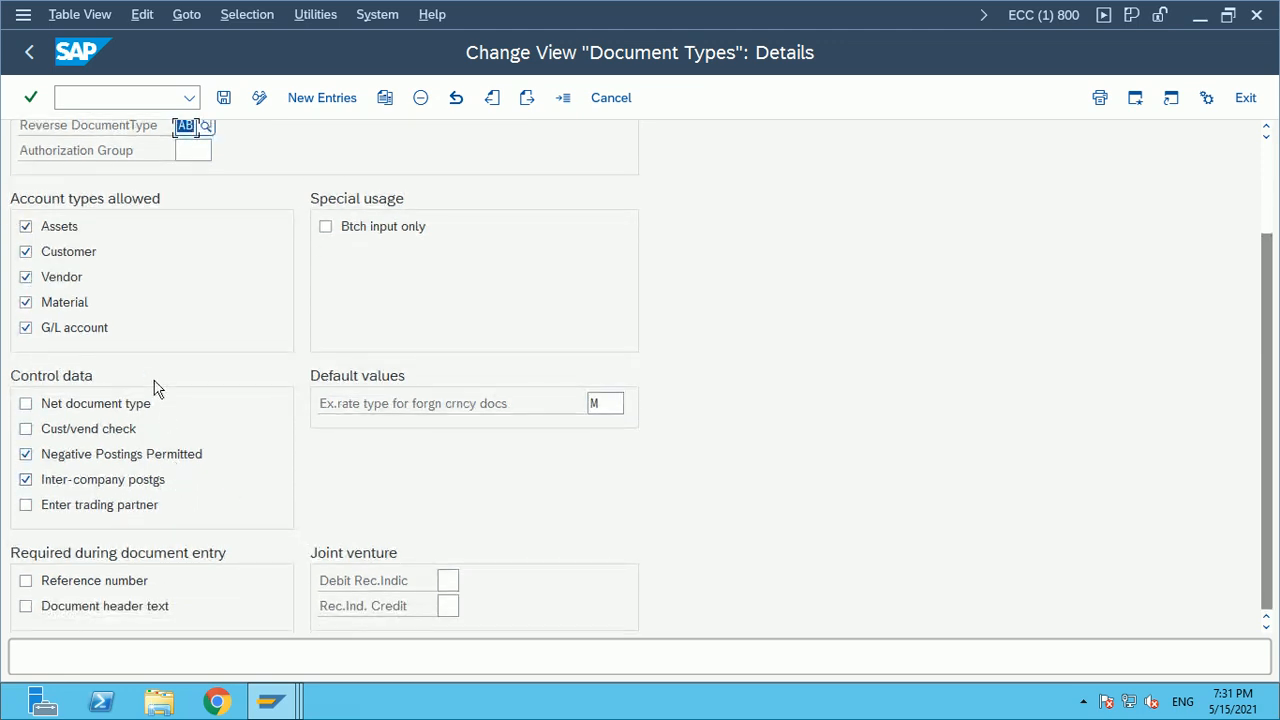
scroll(154, 383, "up", 5)
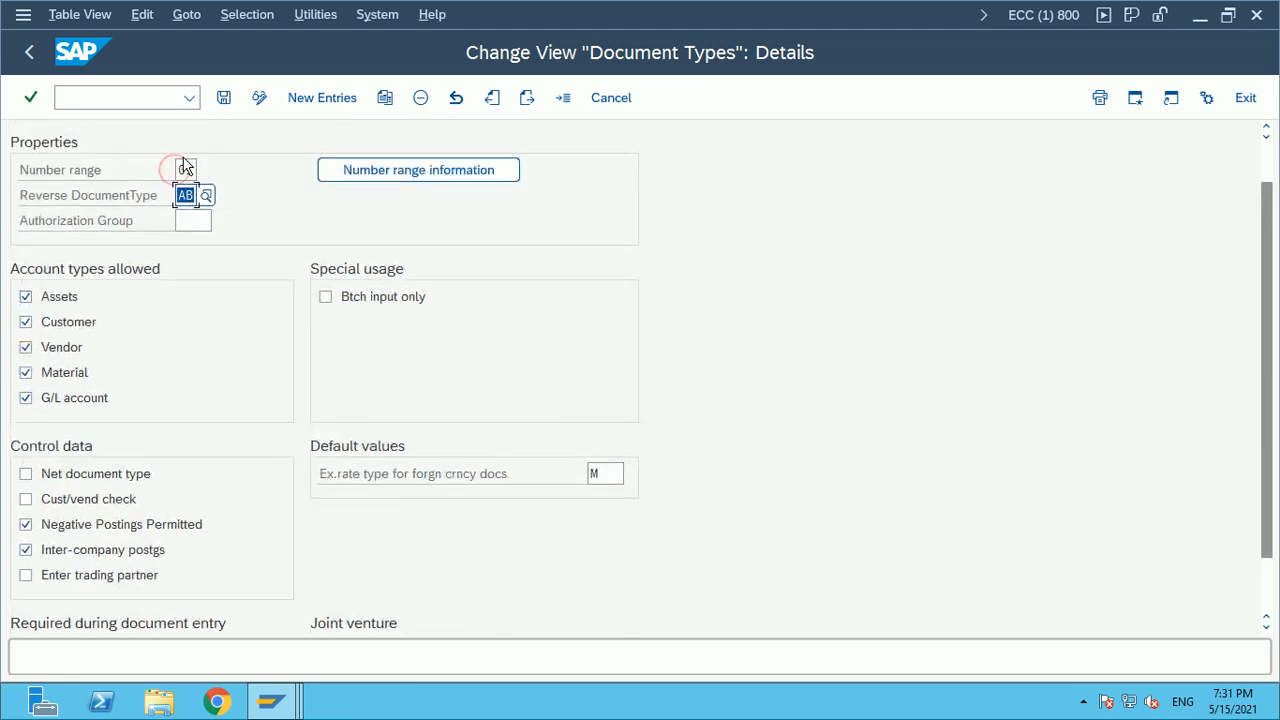
left_click(184, 170)
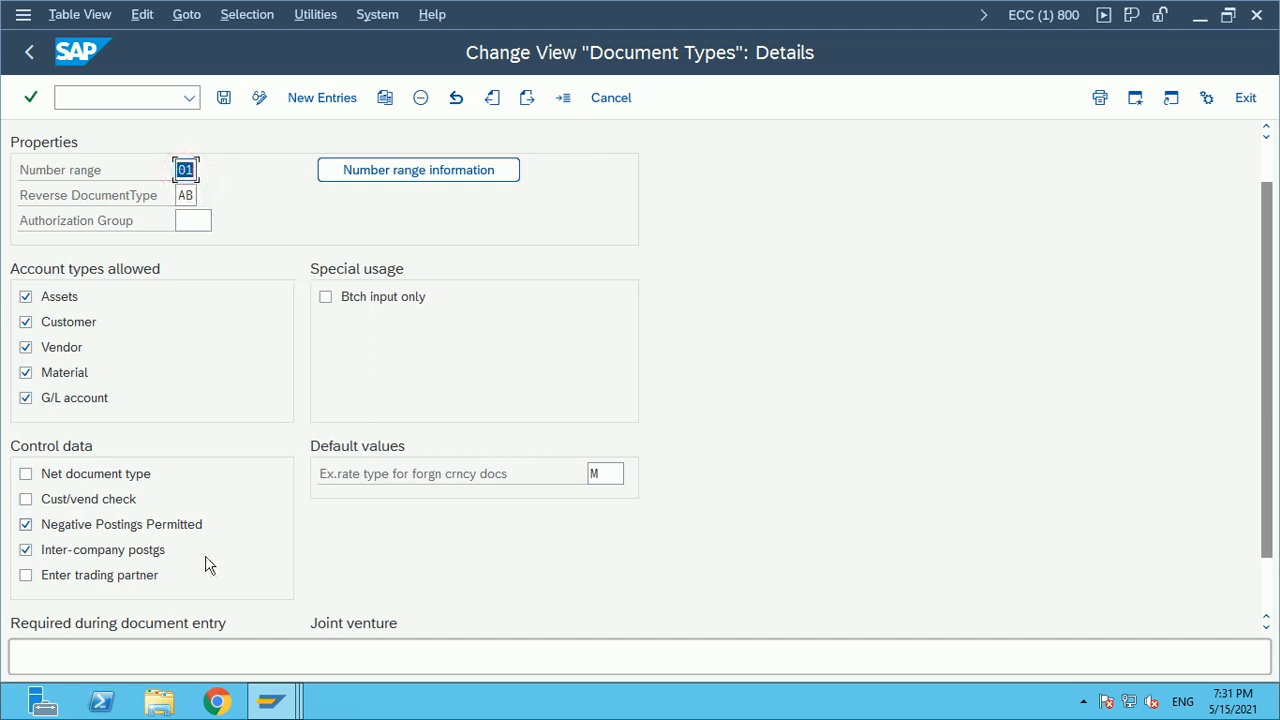
scroll(362, 600, "down", 1)
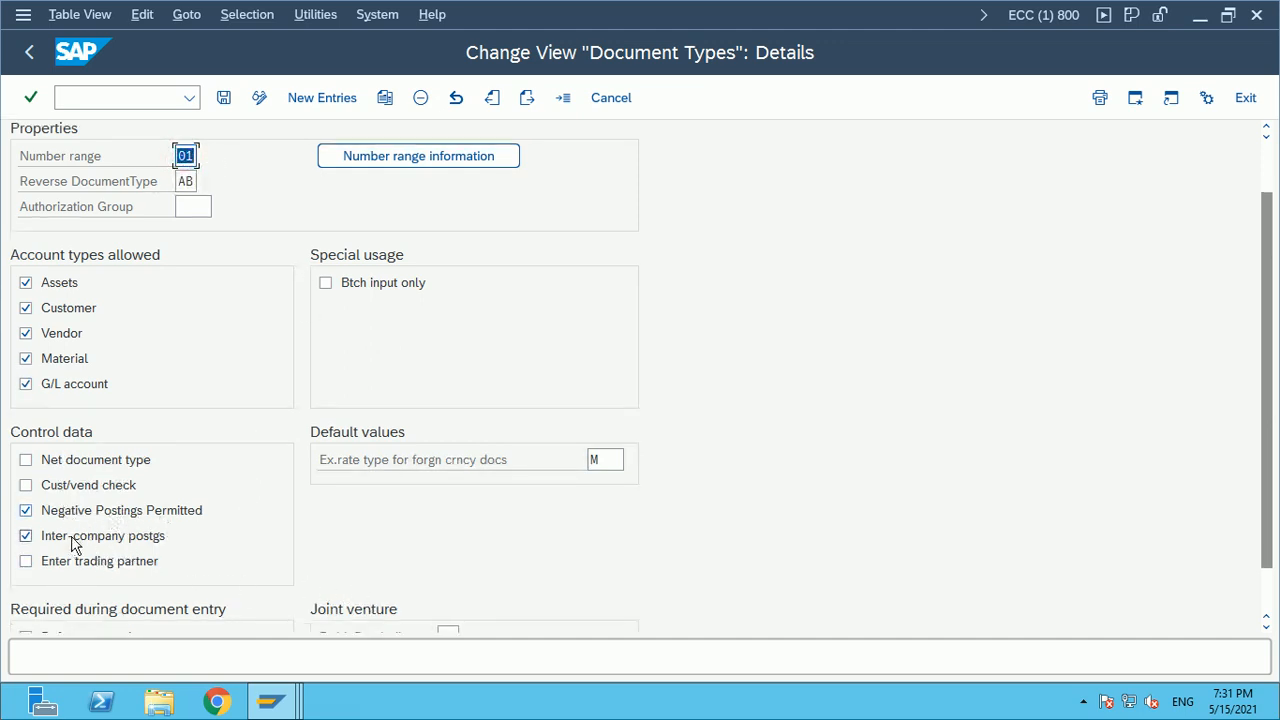
scroll(426, 560, "down", 4)
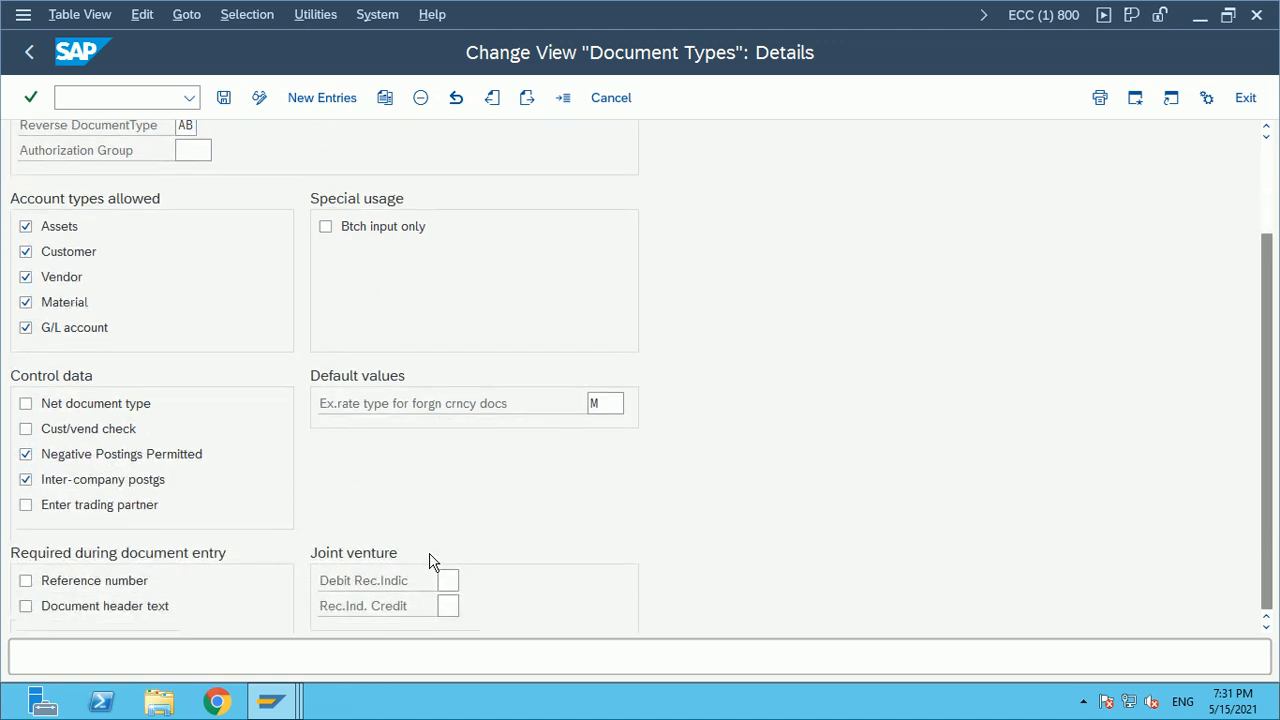
scroll(451, 531, "up", 9)
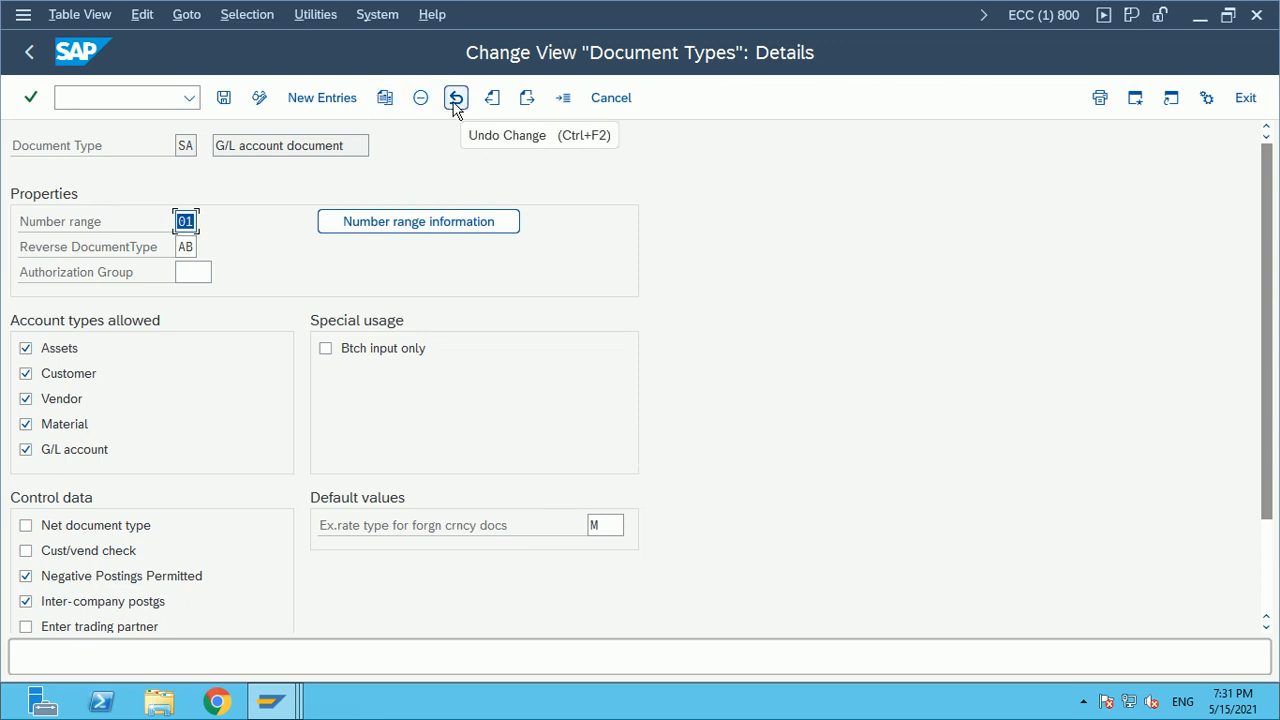
Return to the document types overview and find the vendor document types in the list
left_click(30, 60)
left_click(487, 489)
left_click(19, 424)
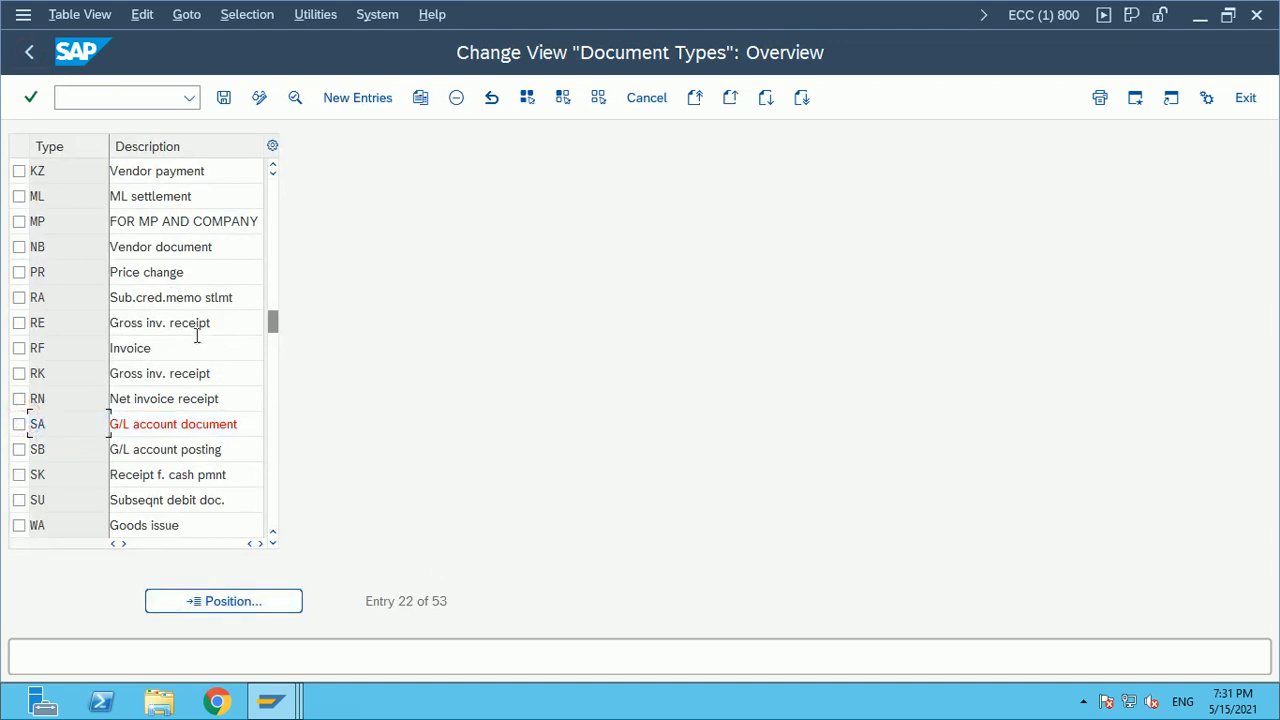
scroll(200, 330, "up", 2)
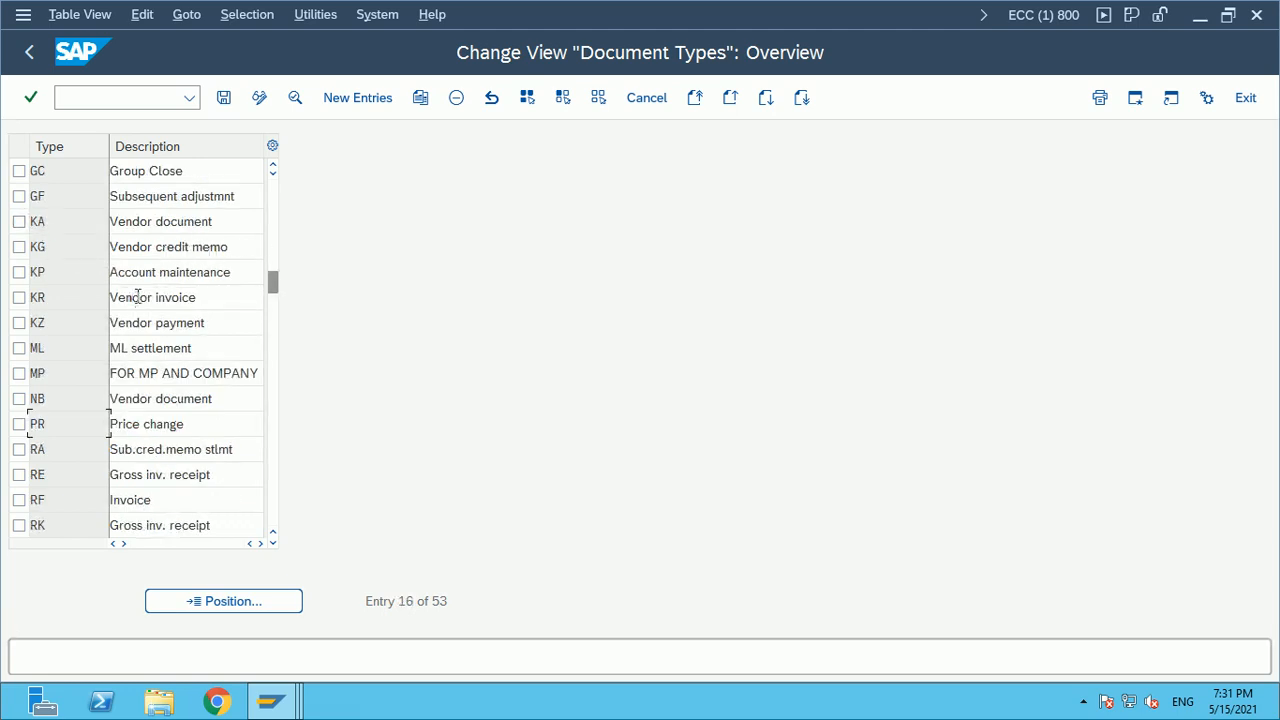
Highlight the Vendor invoice description and its document type KR in the overview list
left_click(231, 294)
left_click_drag(231, 294, 100, 285)
left_click(475, 357)
left_click(212, 297)
left_click_drag(241, 300, 86, 283)
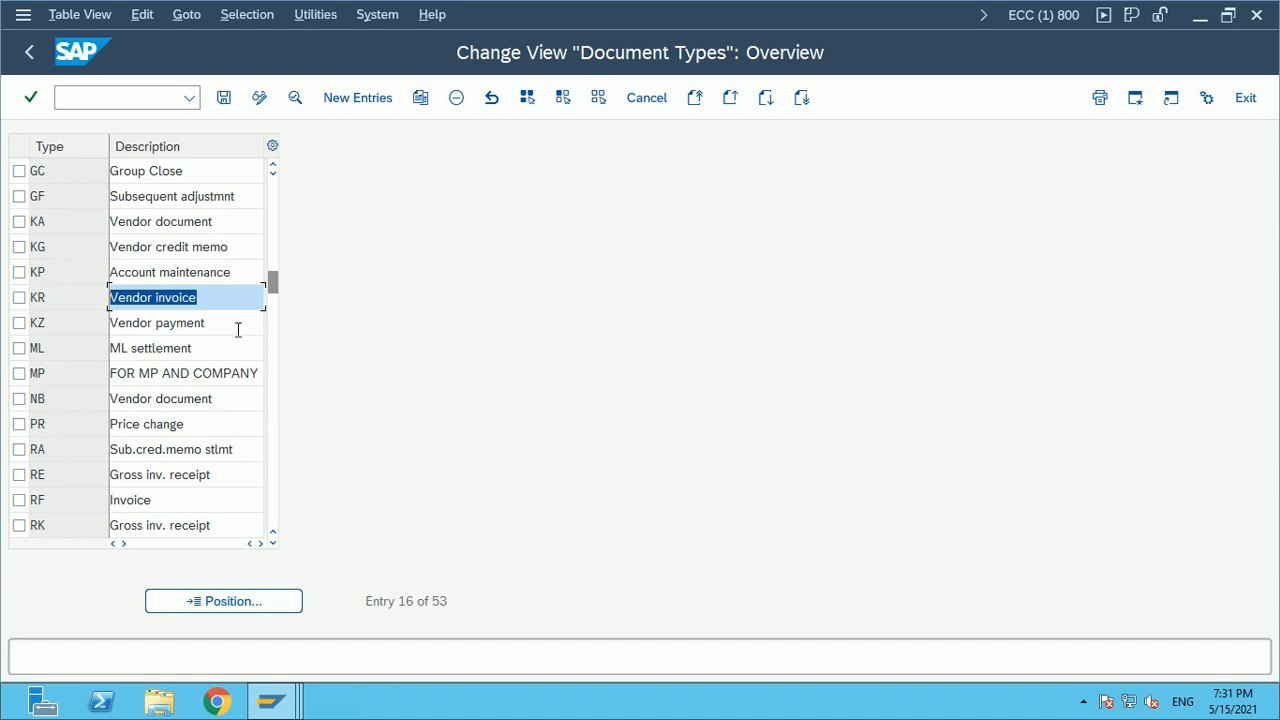
left_click(217, 303)
left_click_drag(222, 298, 100, 299)
double_click(65, 297)
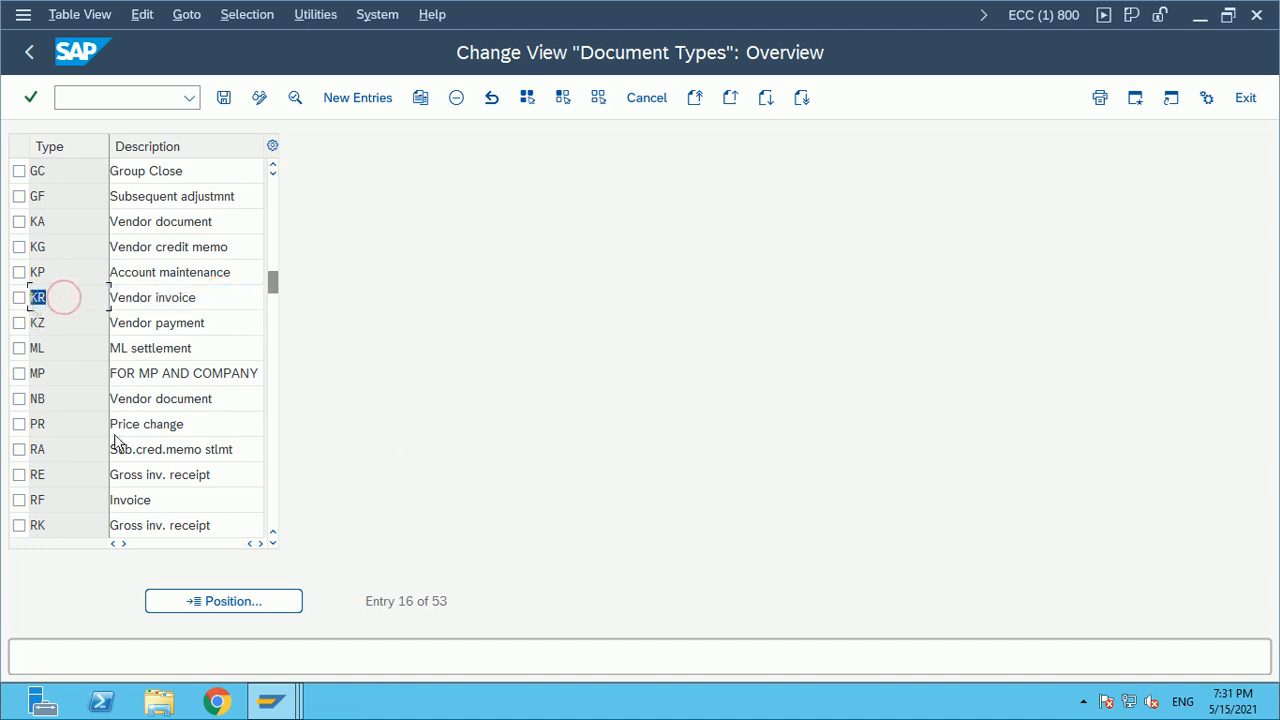
Open the vendor invoice entry transaction FB60 in the G/L posting session, using company code RL11
mouse_move(288, 710)
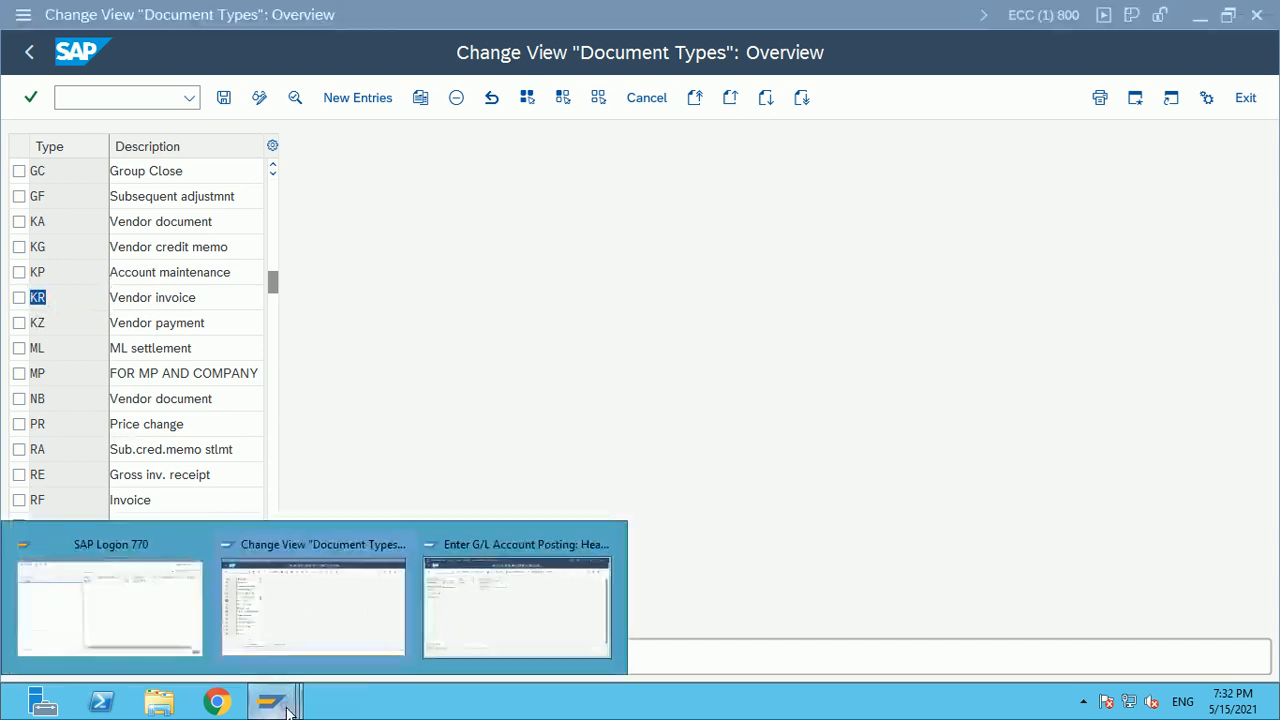
left_click(560, 635)
left_click(114, 94)
type("/nfb60")
key("Return")
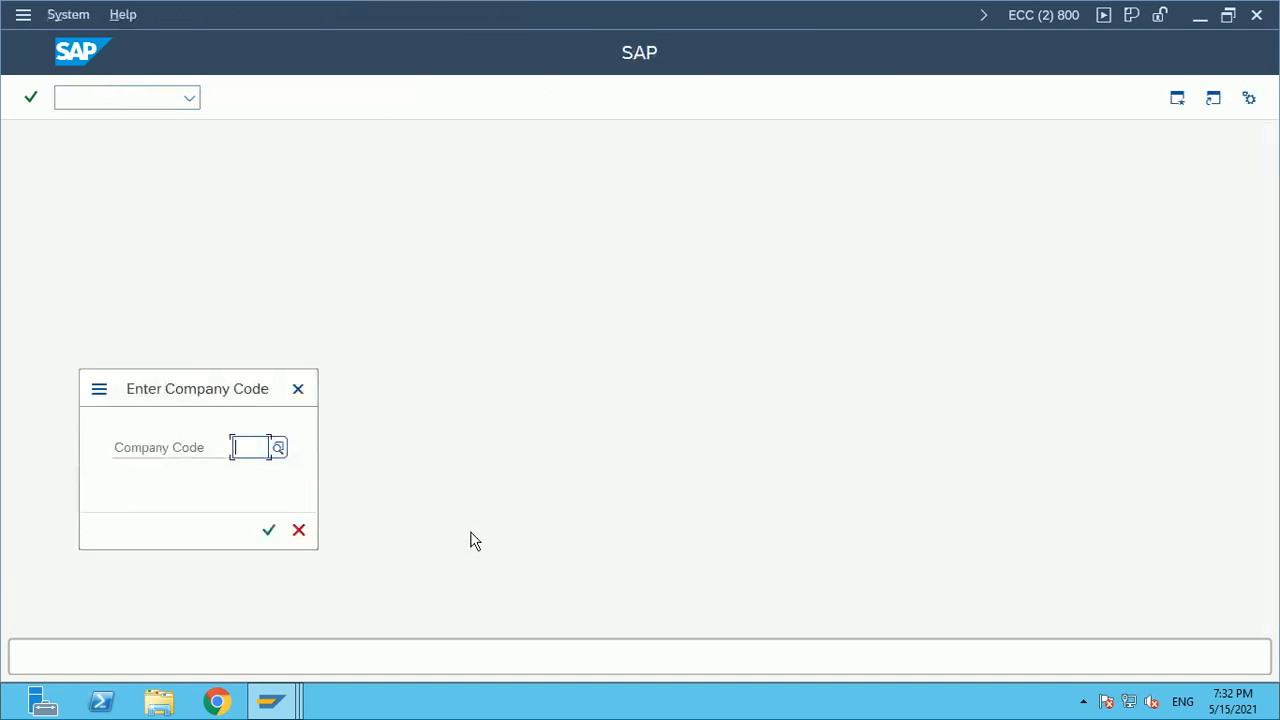
type("RL11")
key("Return")
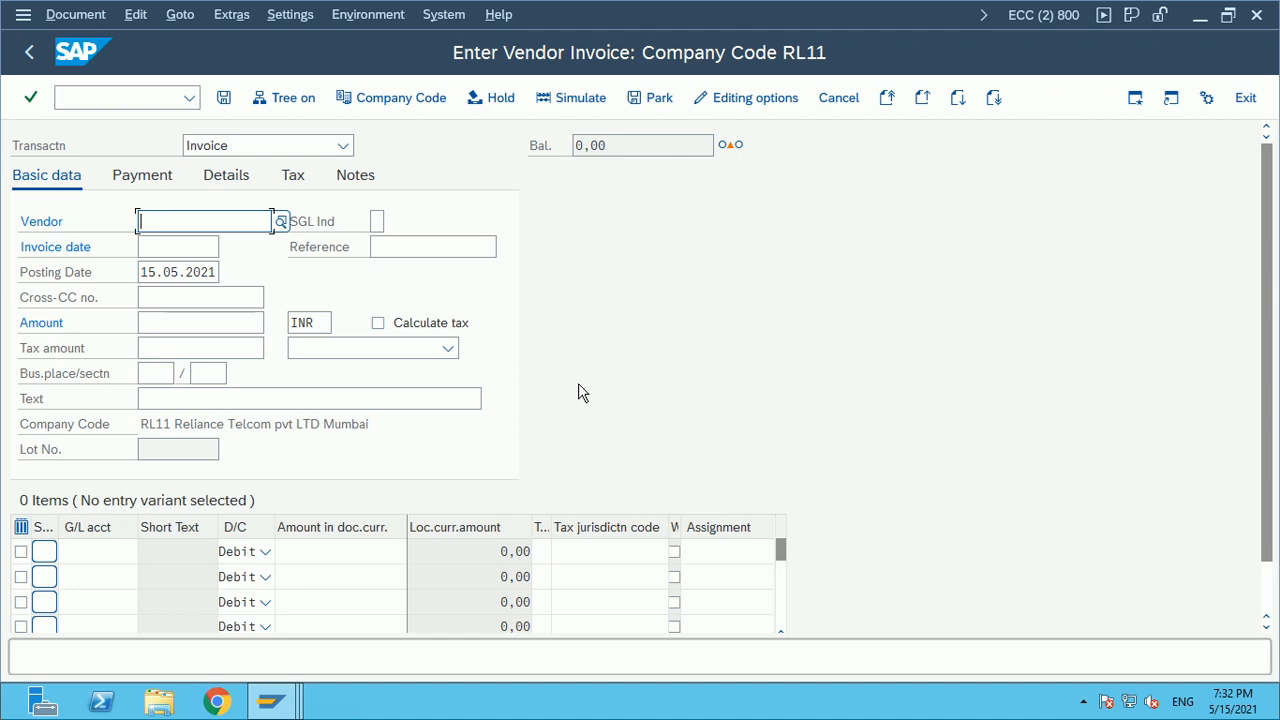
Leave the vendor invoice entry and return to the SAP Easy Access menu
left_click(30, 56)
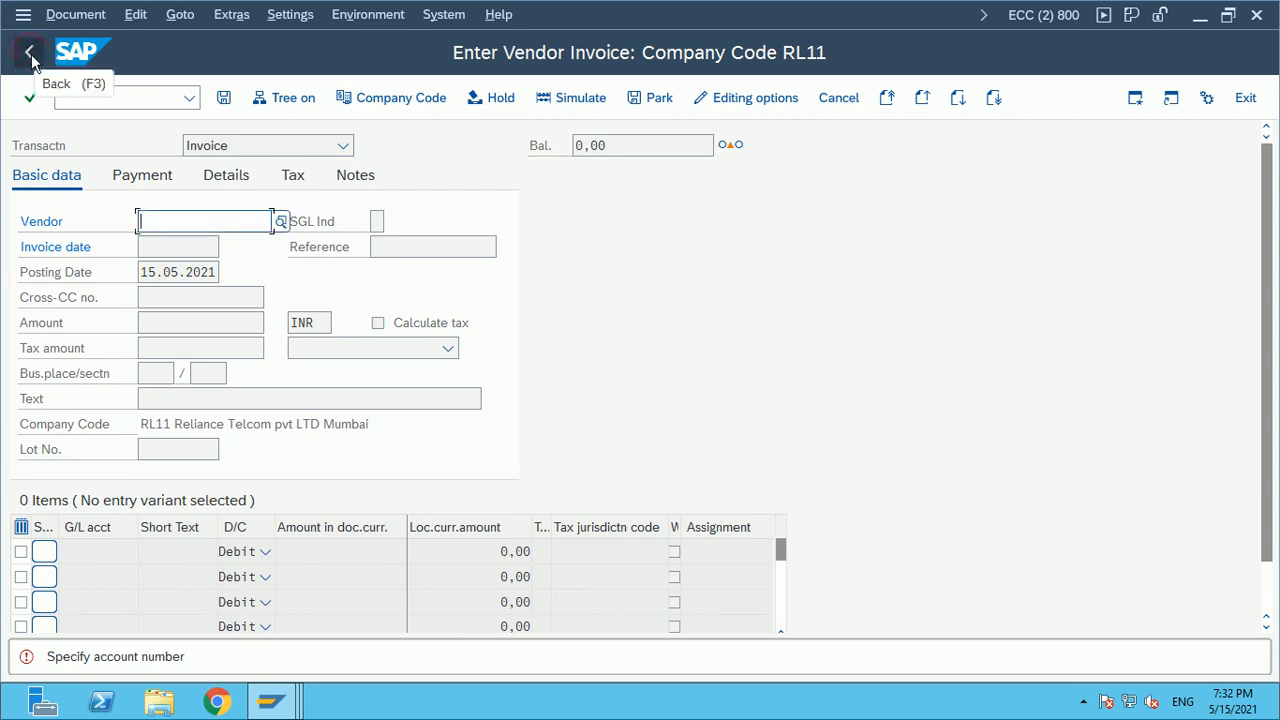
left_click(31, 58)
left_click(29, 60)
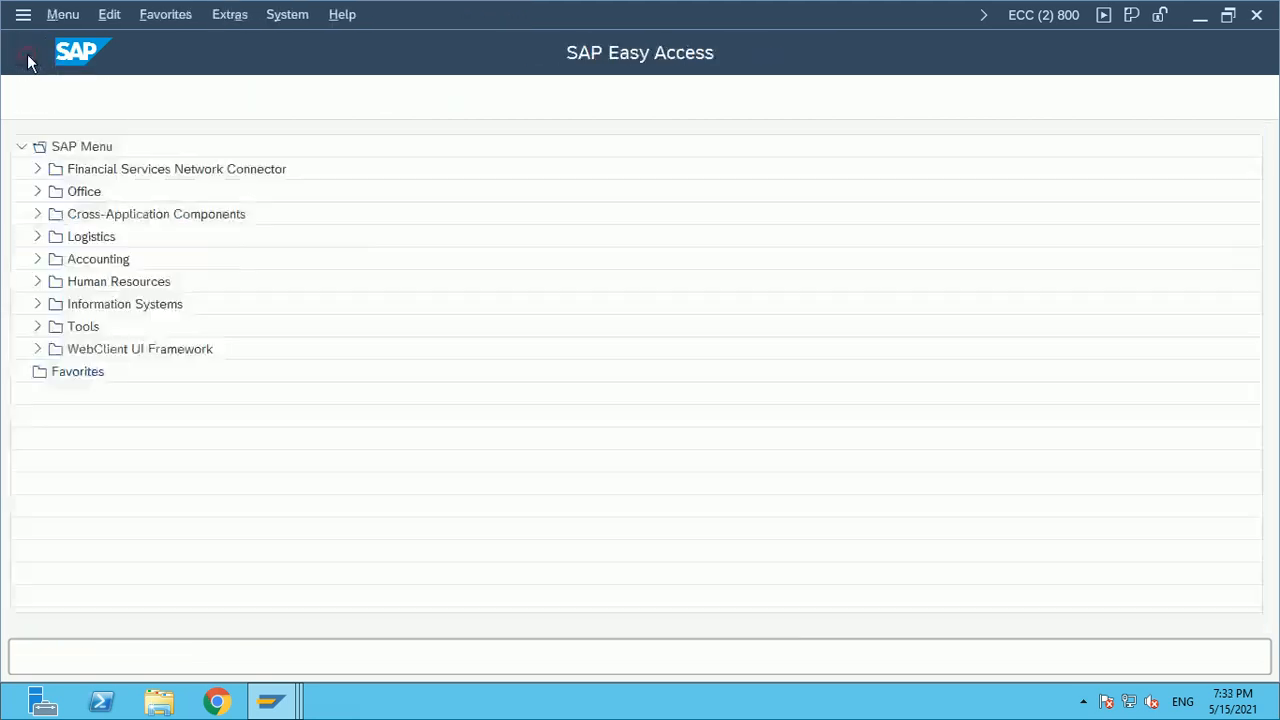
left_click(371, 305)
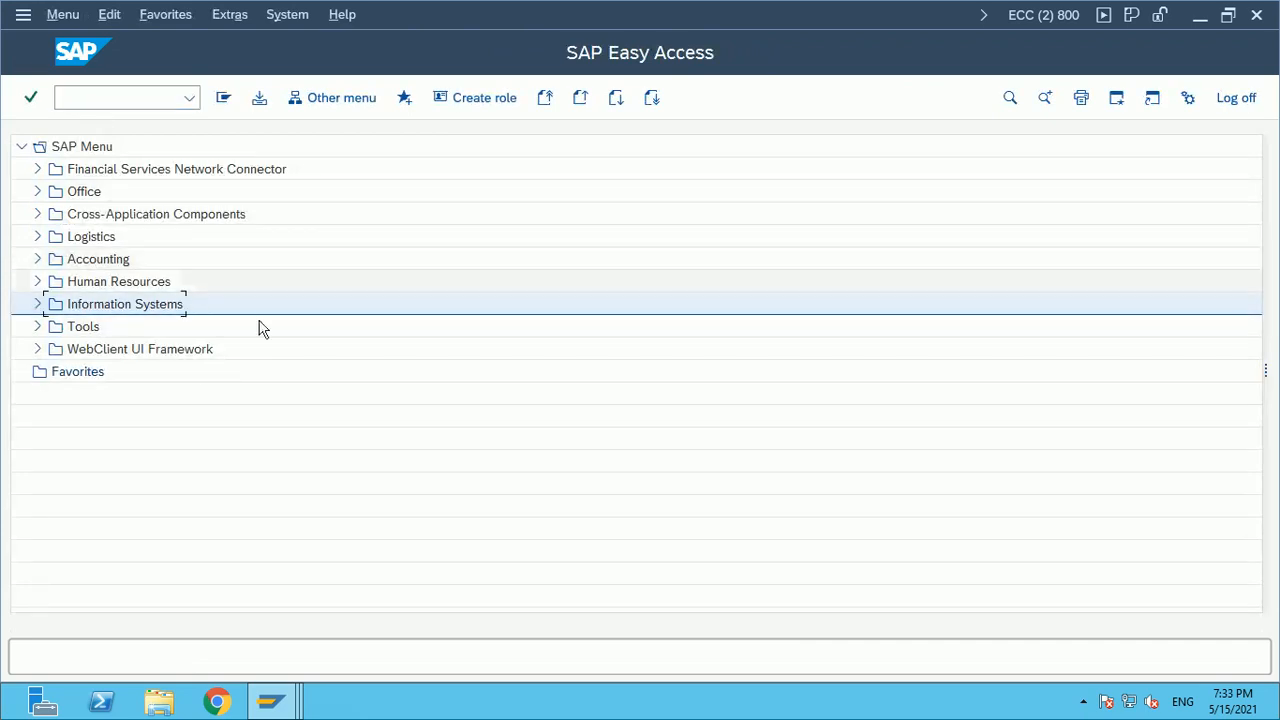
left_click(436, 538)
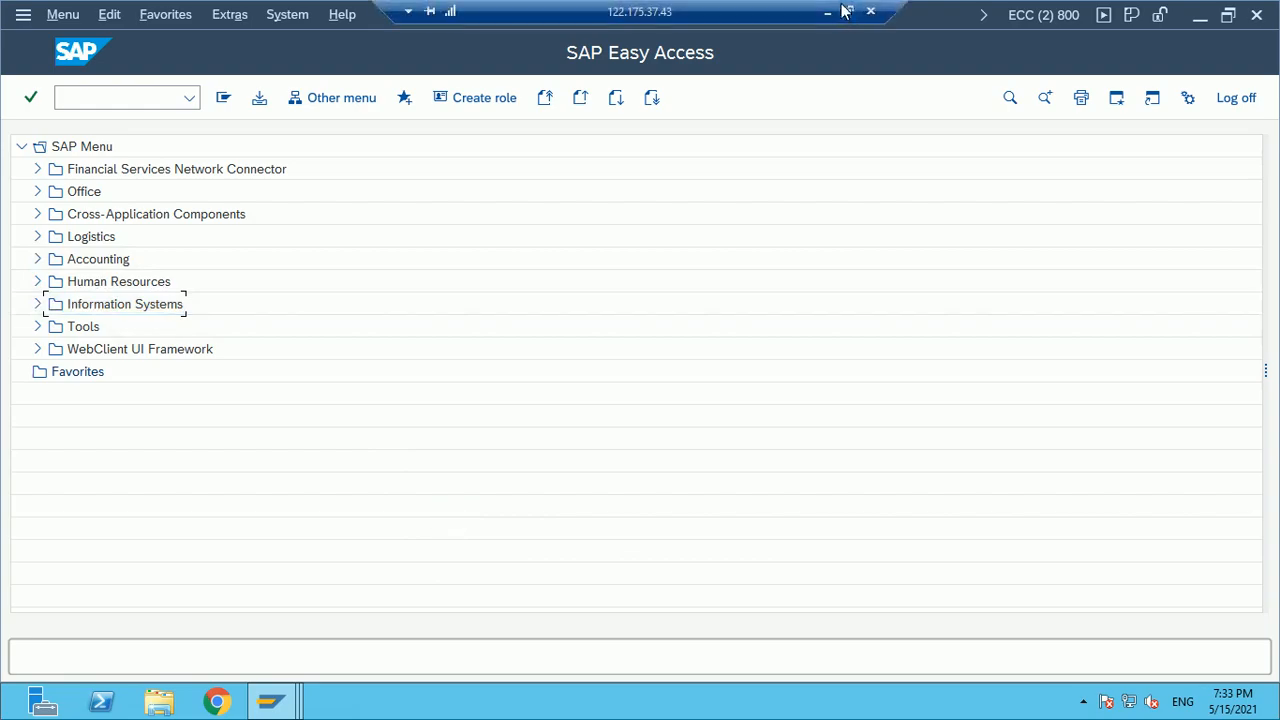
Switch to the Excel workbook and highlight the sample GL, AP and AR entries in C91:H100
left_click(826, 14)
type("50")
left_click(407, 428)
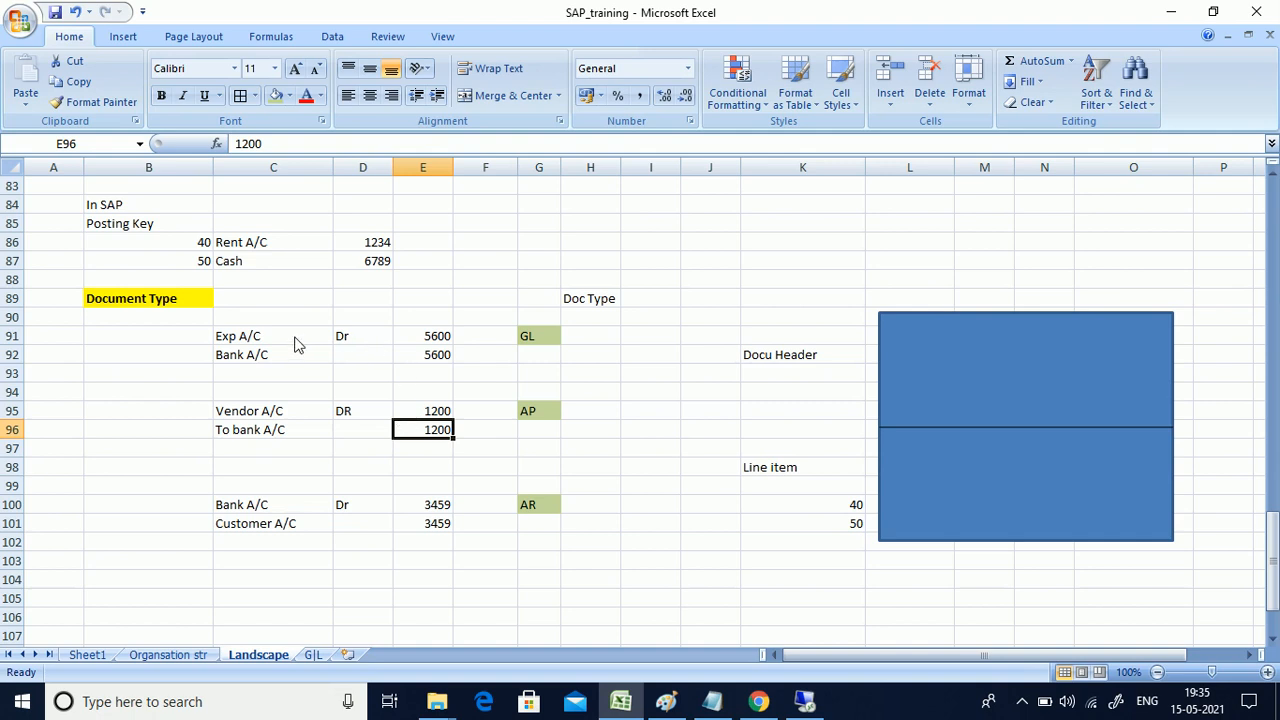
left_click_drag(238, 330, 615, 504)
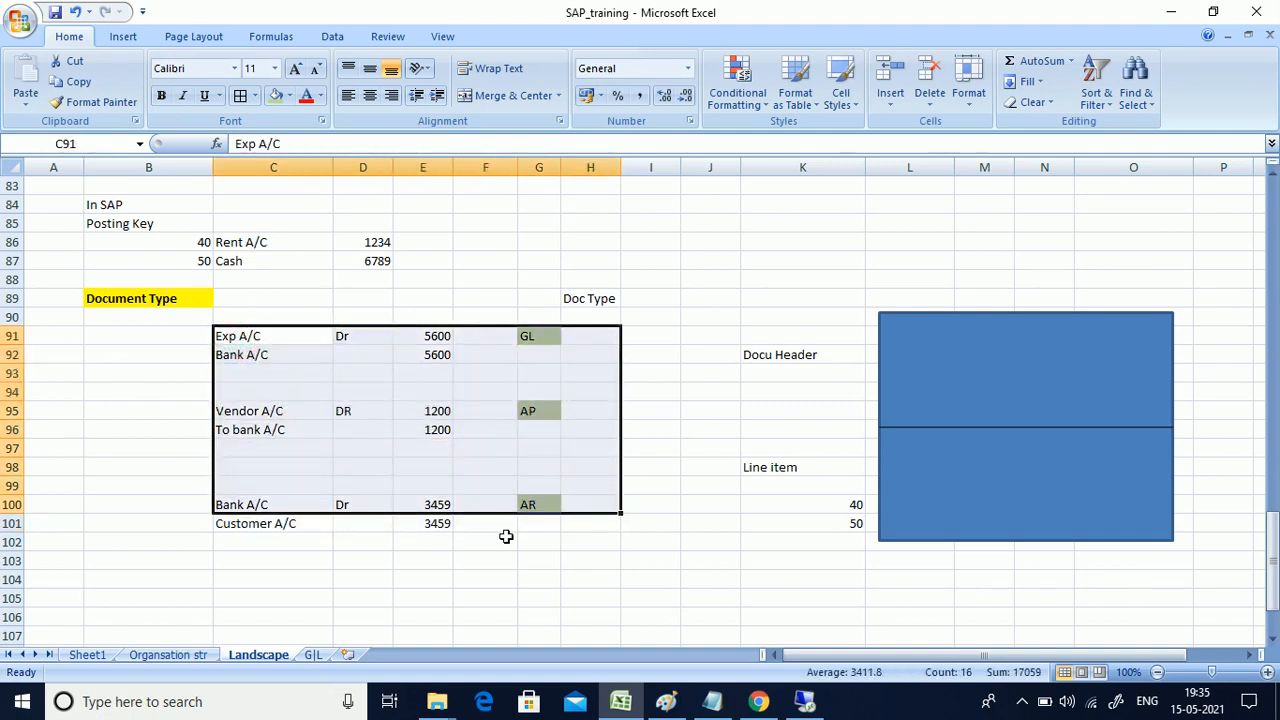
left_click(480, 470)
left_click(443, 406)
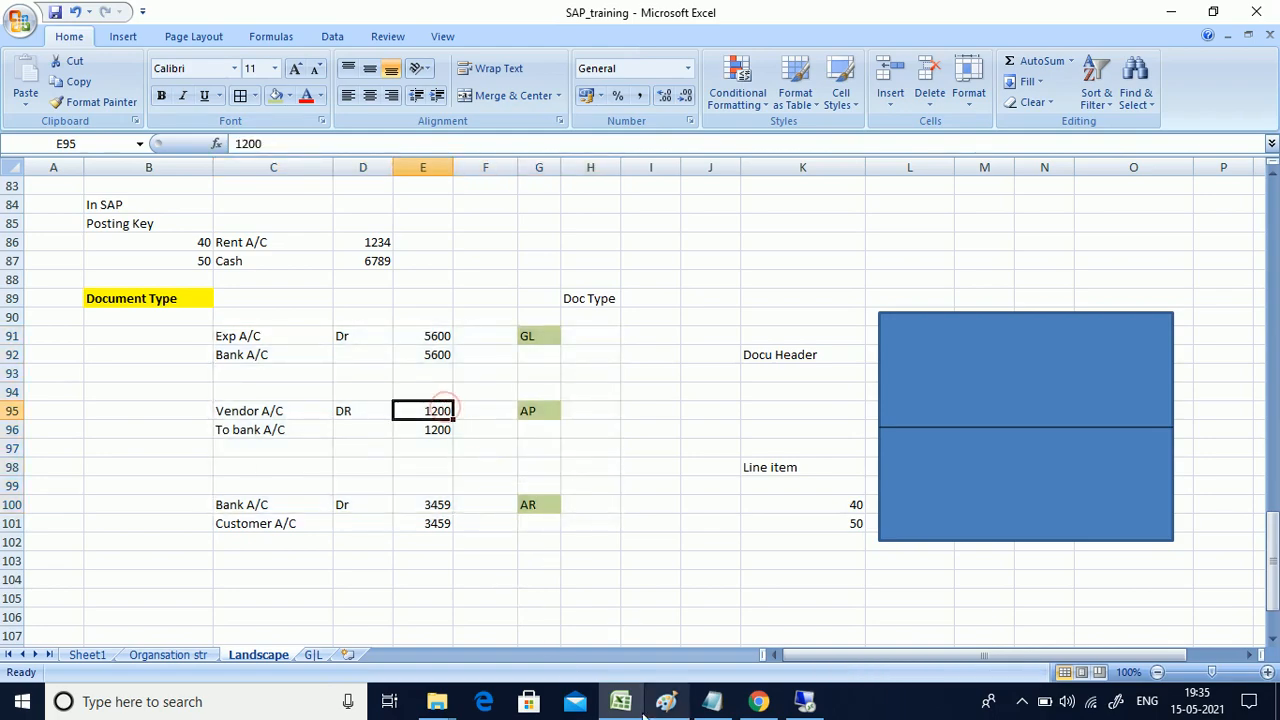
Switch back to the SAP document types overview and open the details of document type KR
left_click(804, 701)
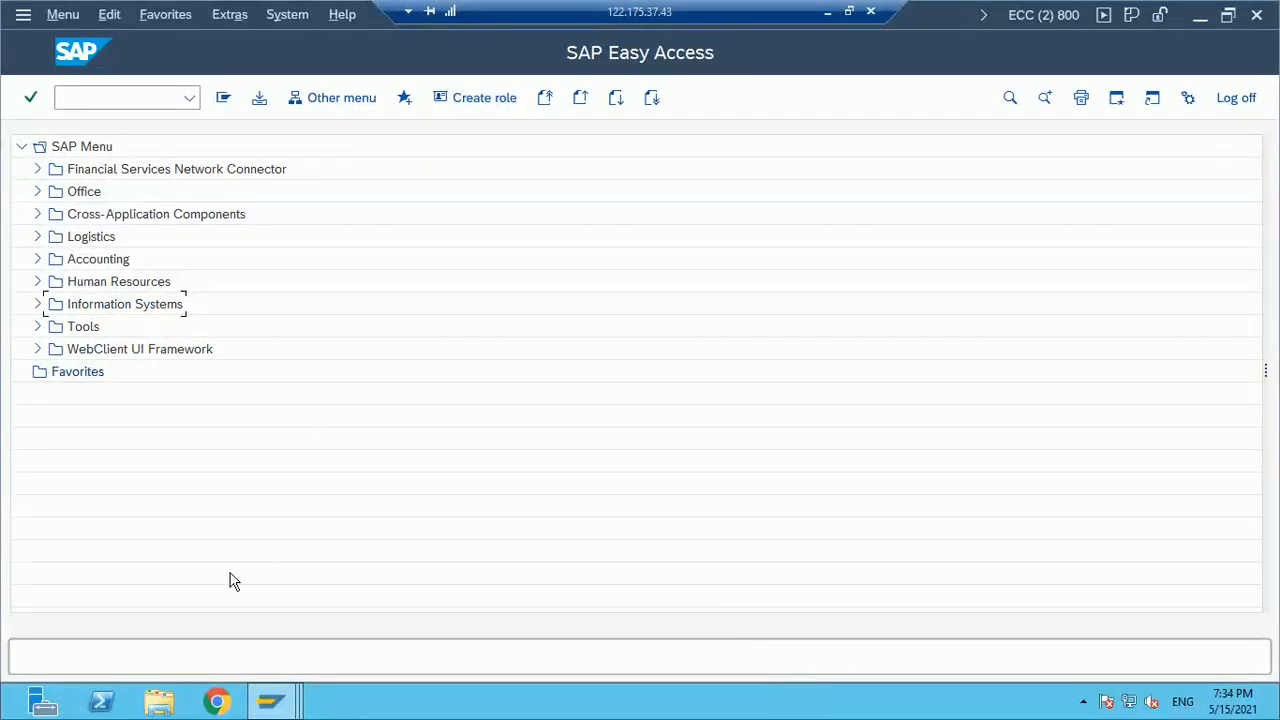
mouse_move(270, 701)
left_click(332, 595)
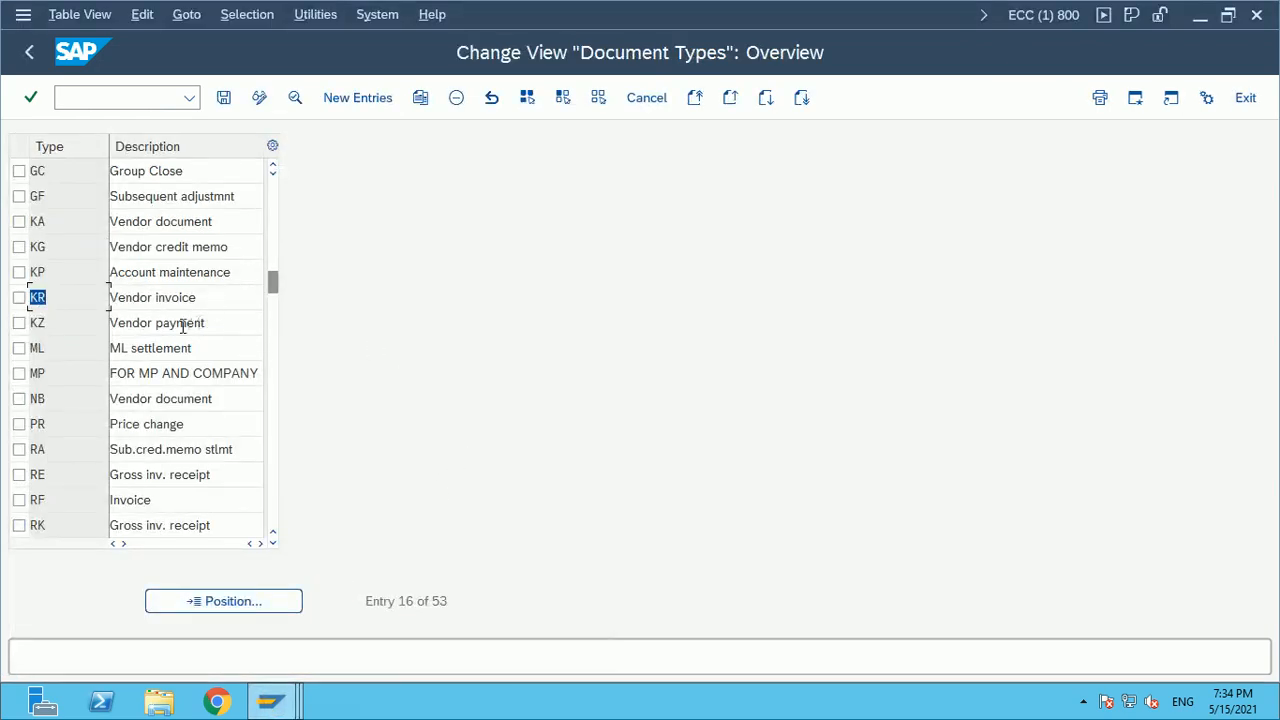
double_click(176, 297)
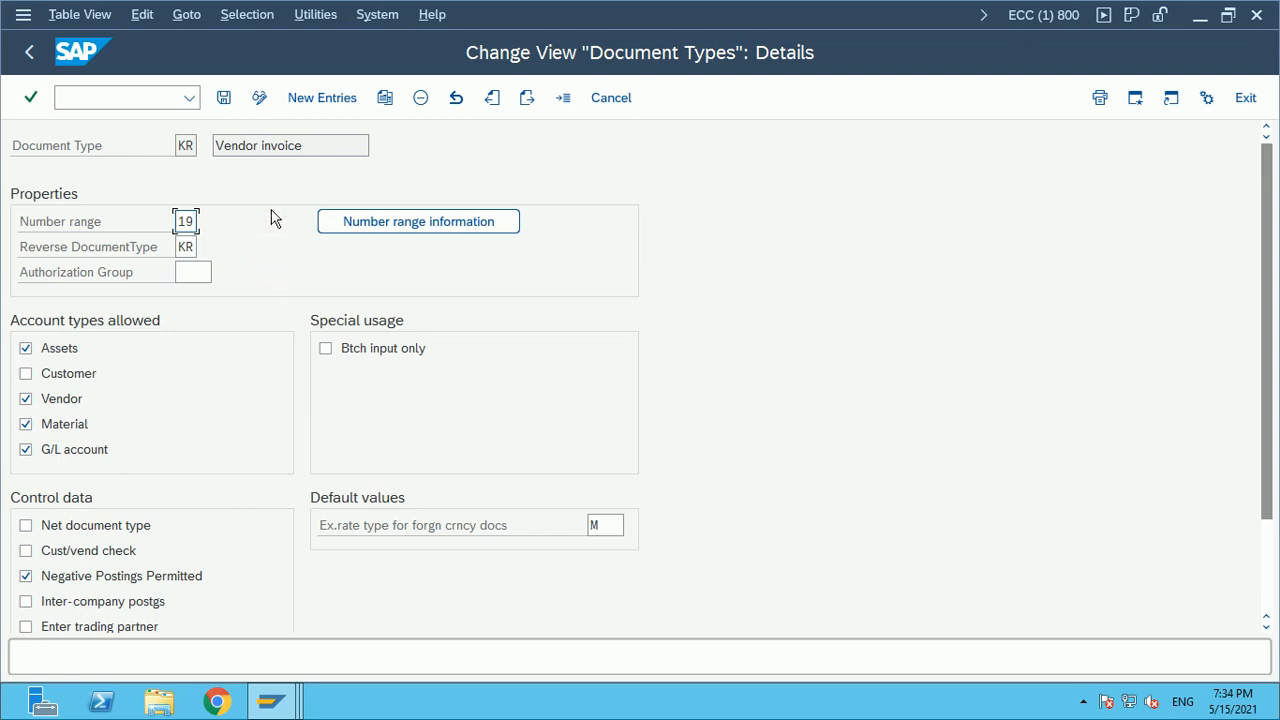
Highlight the Vendor invoice description and the number range of document type KR
left_click_drag(330, 148, 213, 146)
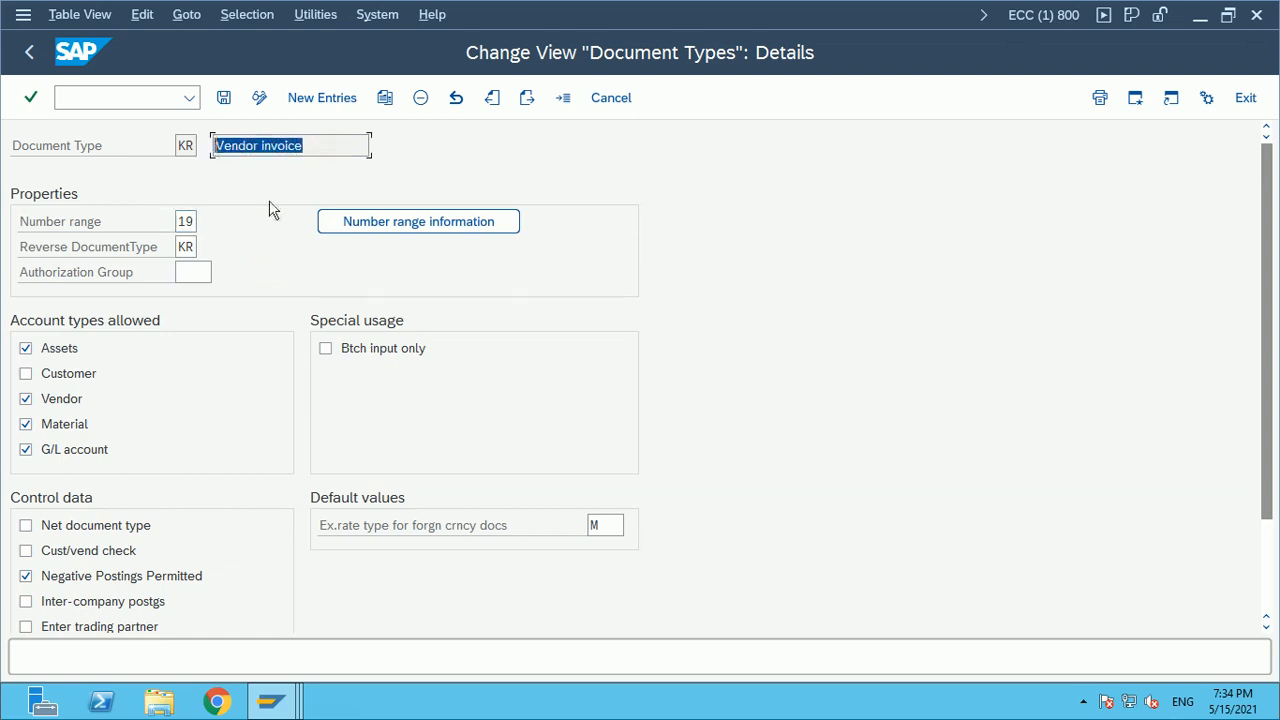
left_click(308, 147)
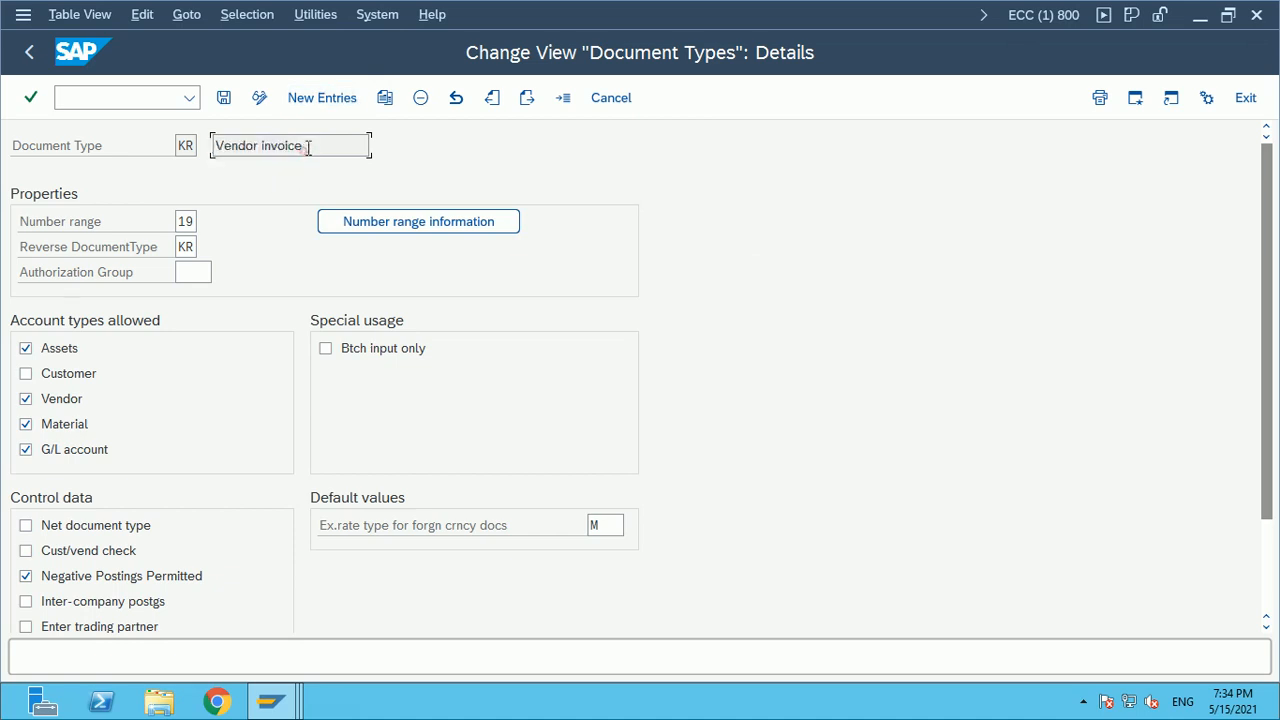
double_click(314, 146)
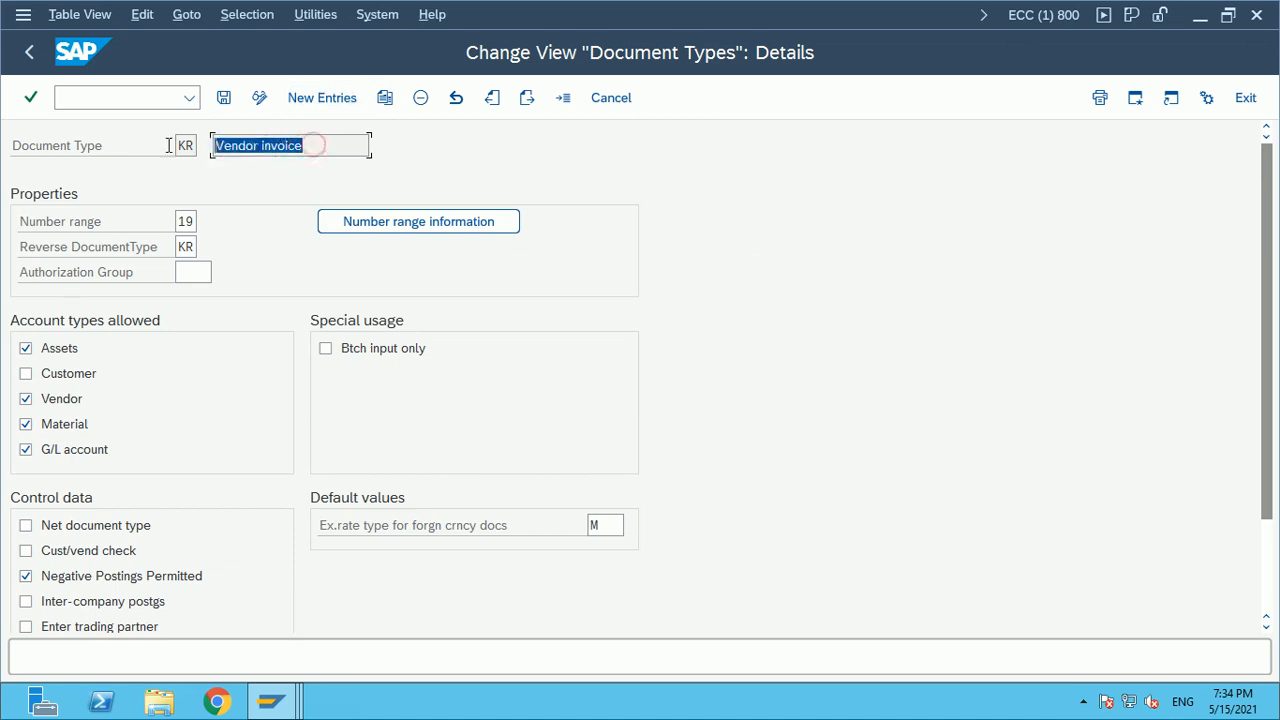
double_click(185, 220)
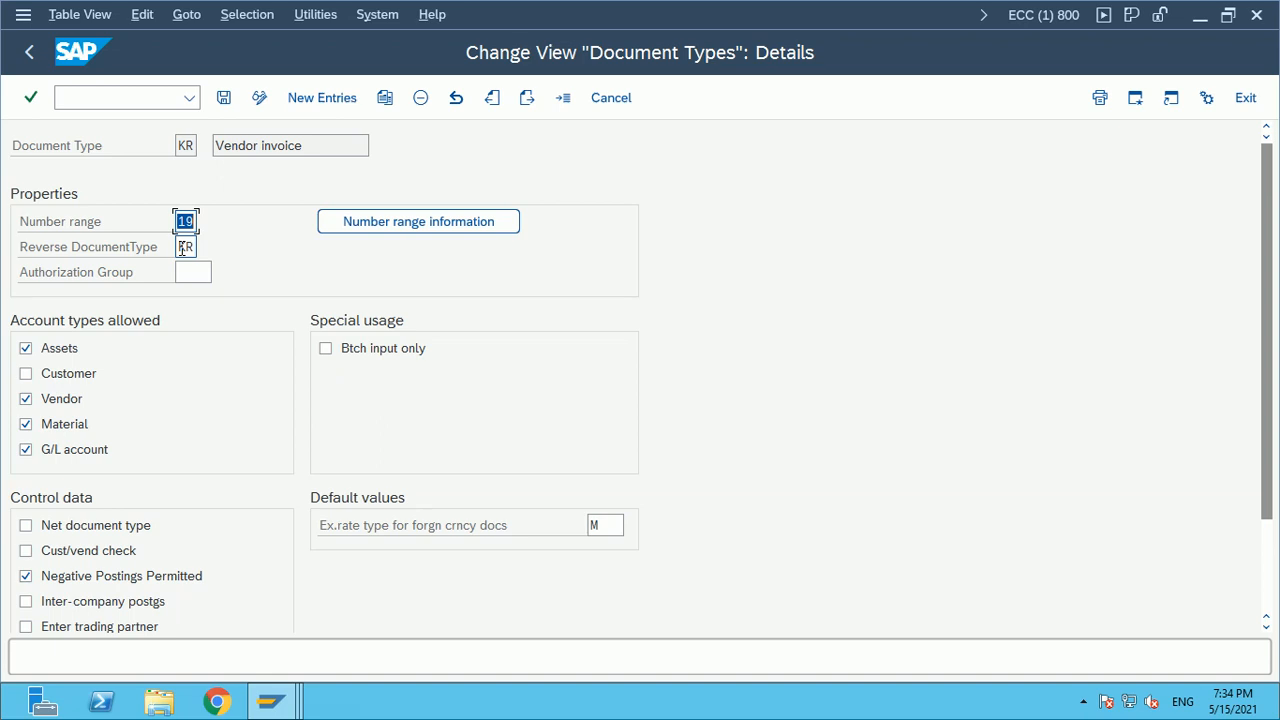
Highlight the reverse document type of KR, review its account type and control data settings, and highlight its number range
double_click(184, 247)
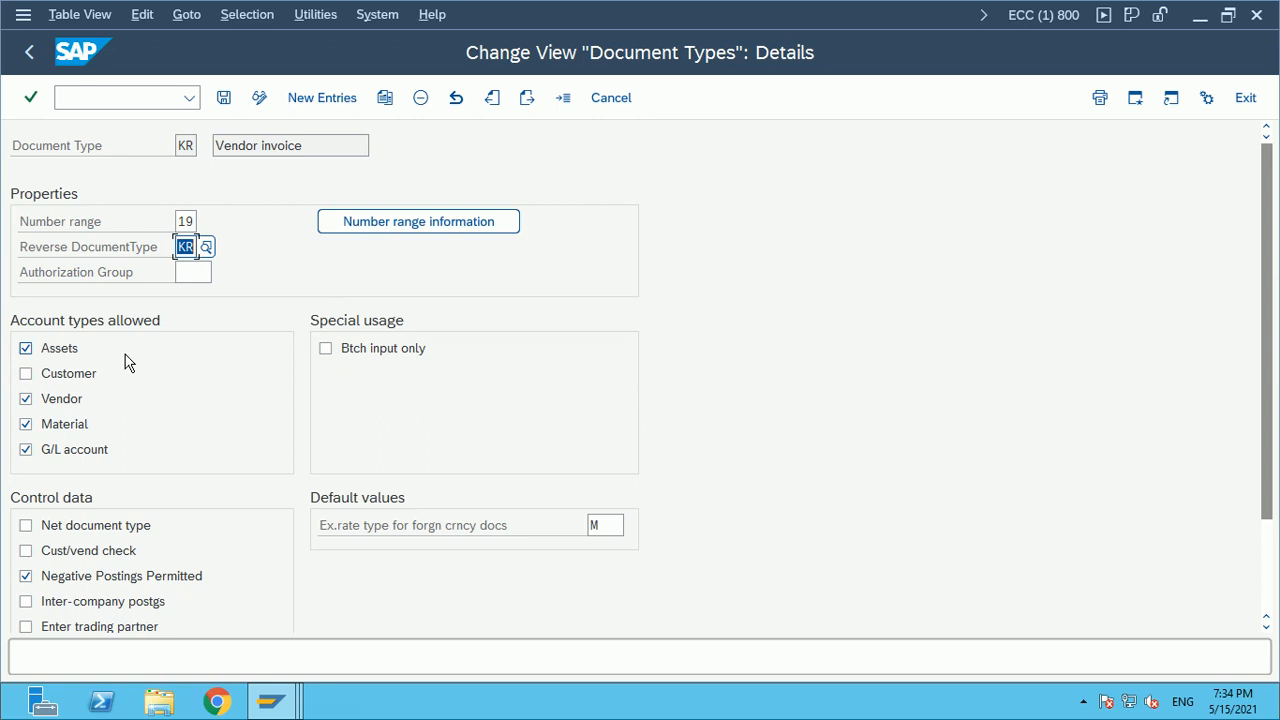
scroll(170, 440, "down", 1)
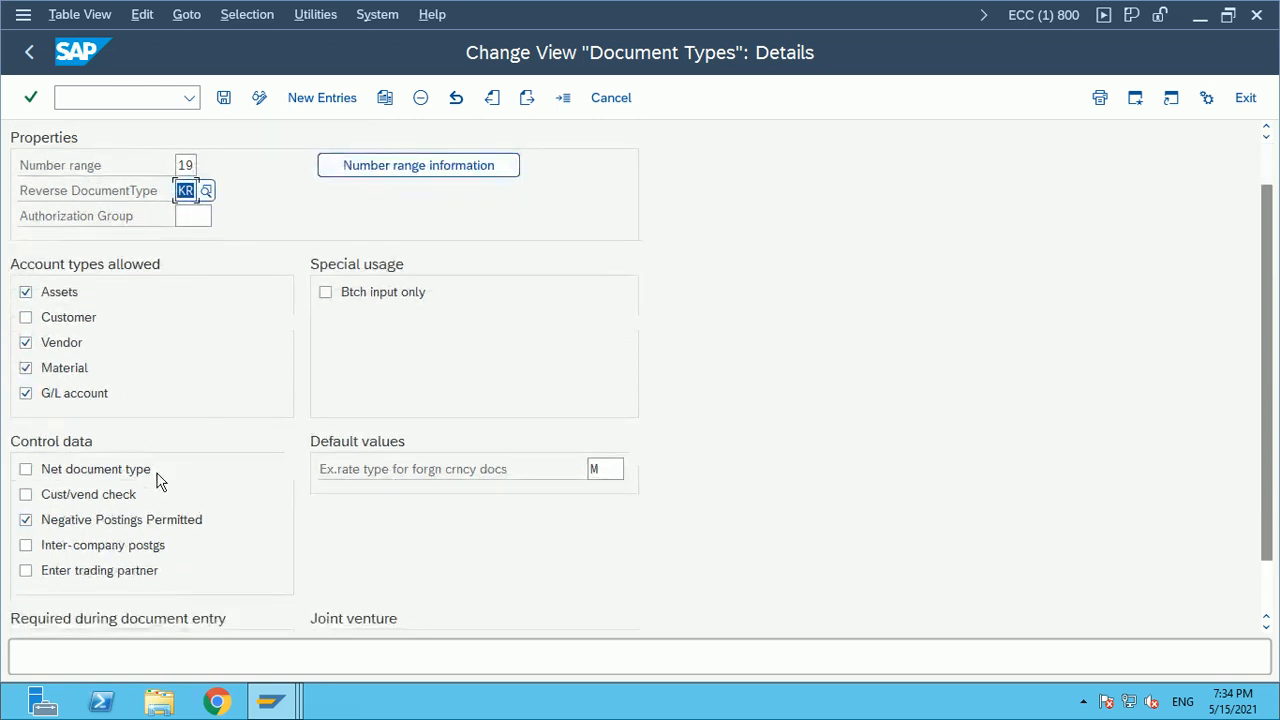
scroll(489, 561, "down", 1)
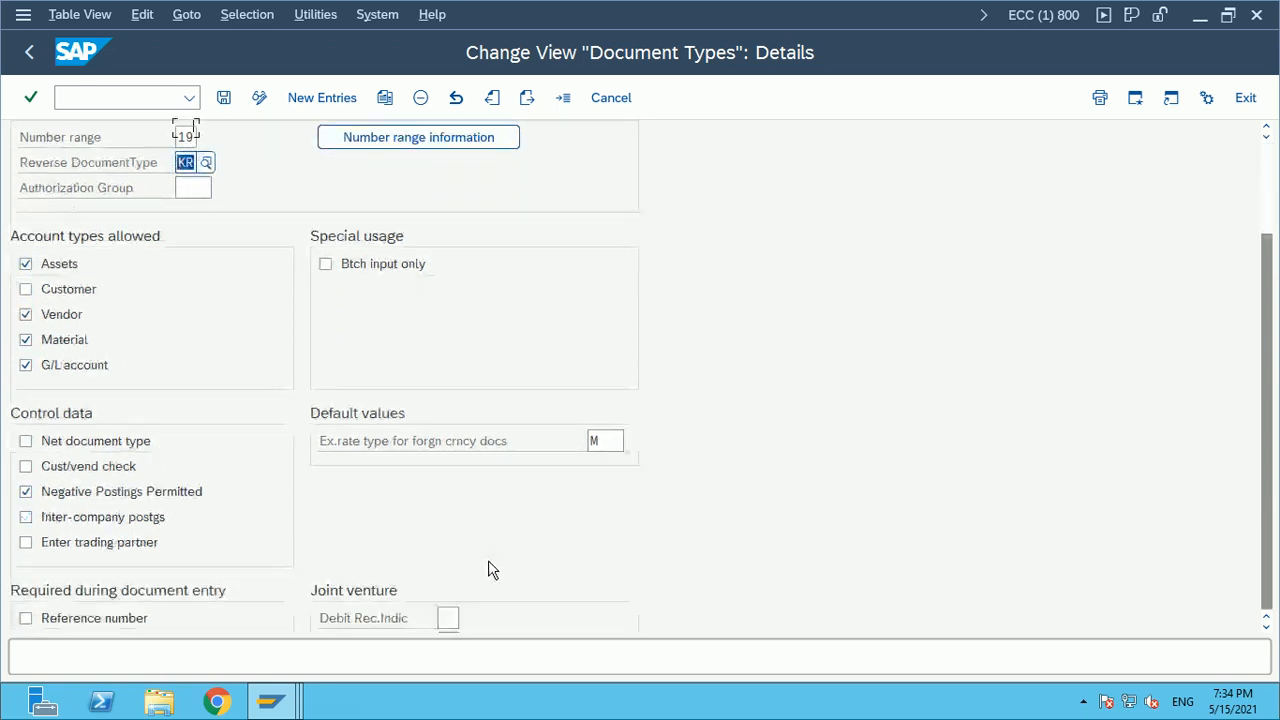
scroll(487, 552, "up", 2)
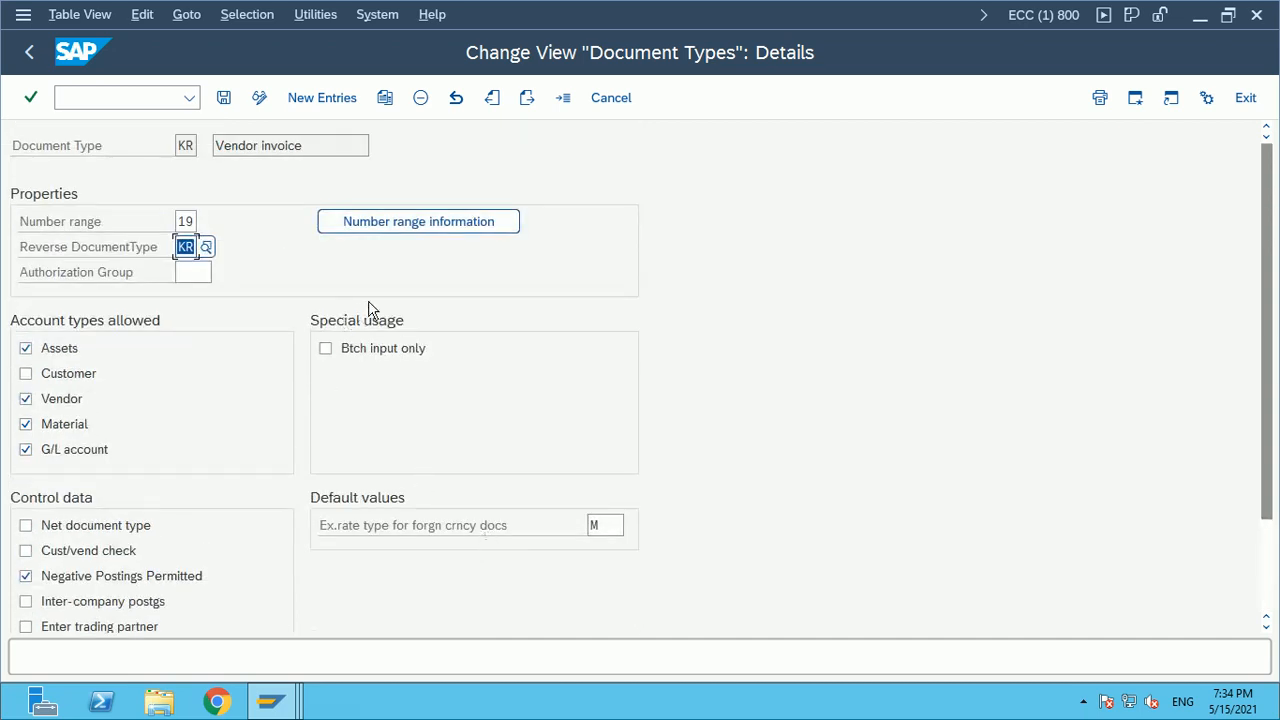
left_click_drag(183, 221, 223, 217)
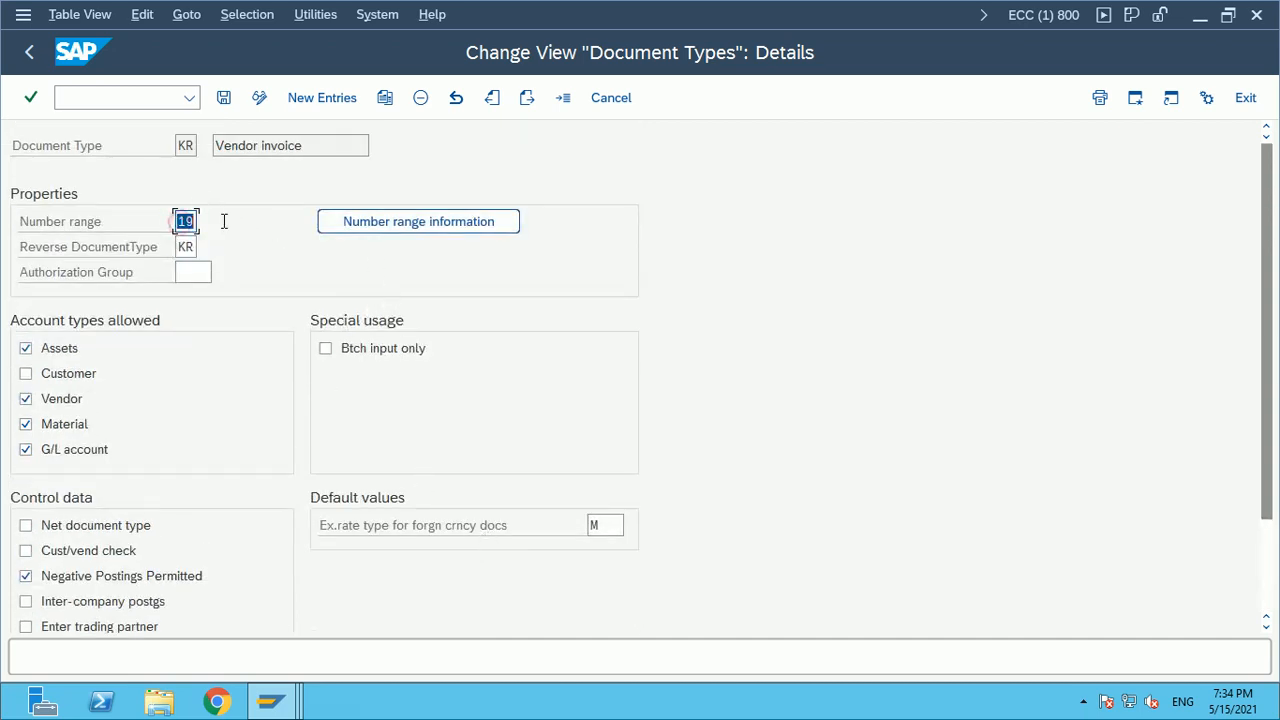
Open the details of vendor payment document type KZ and highlight its number range and reverse document type
left_click(33, 62)
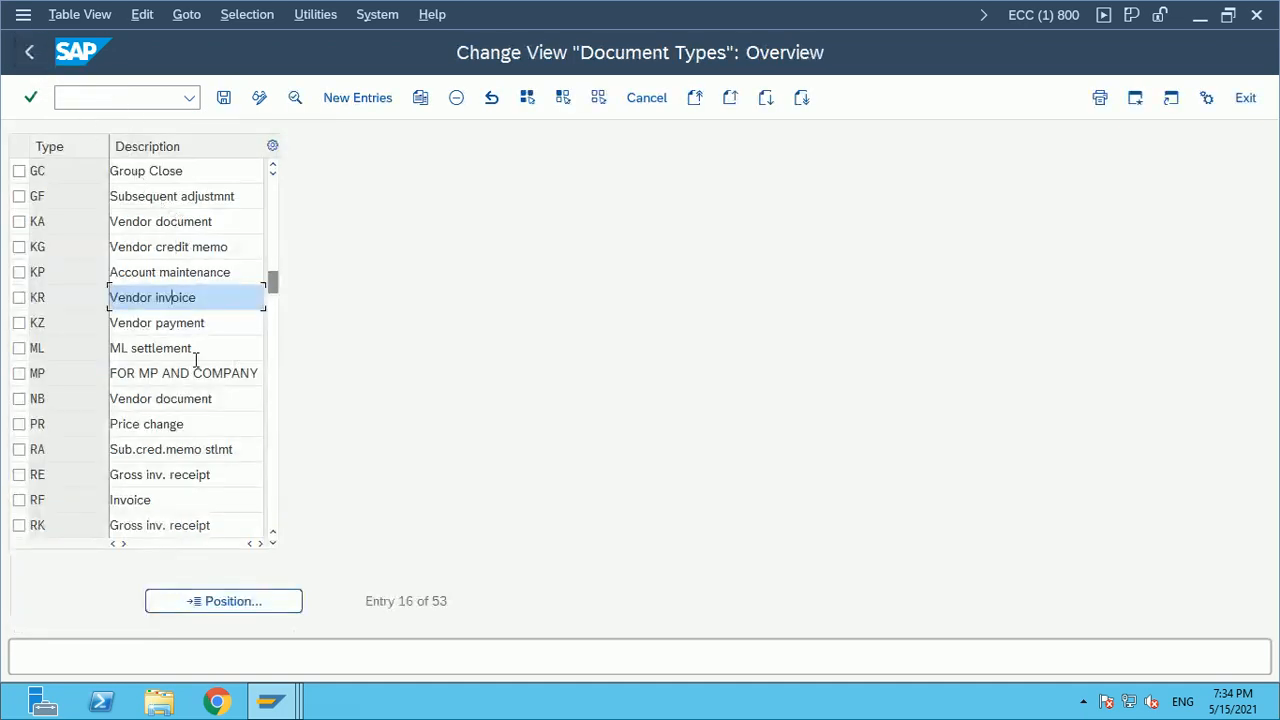
double_click(178, 323)
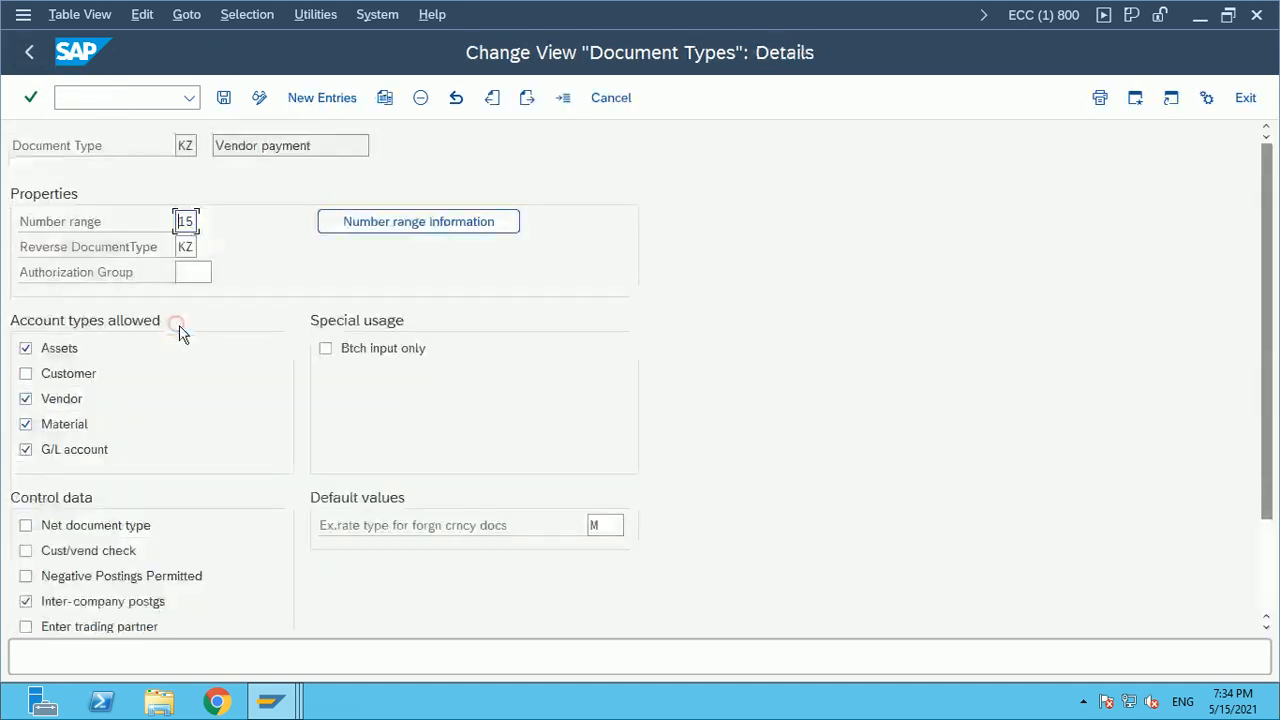
double_click(185, 221)
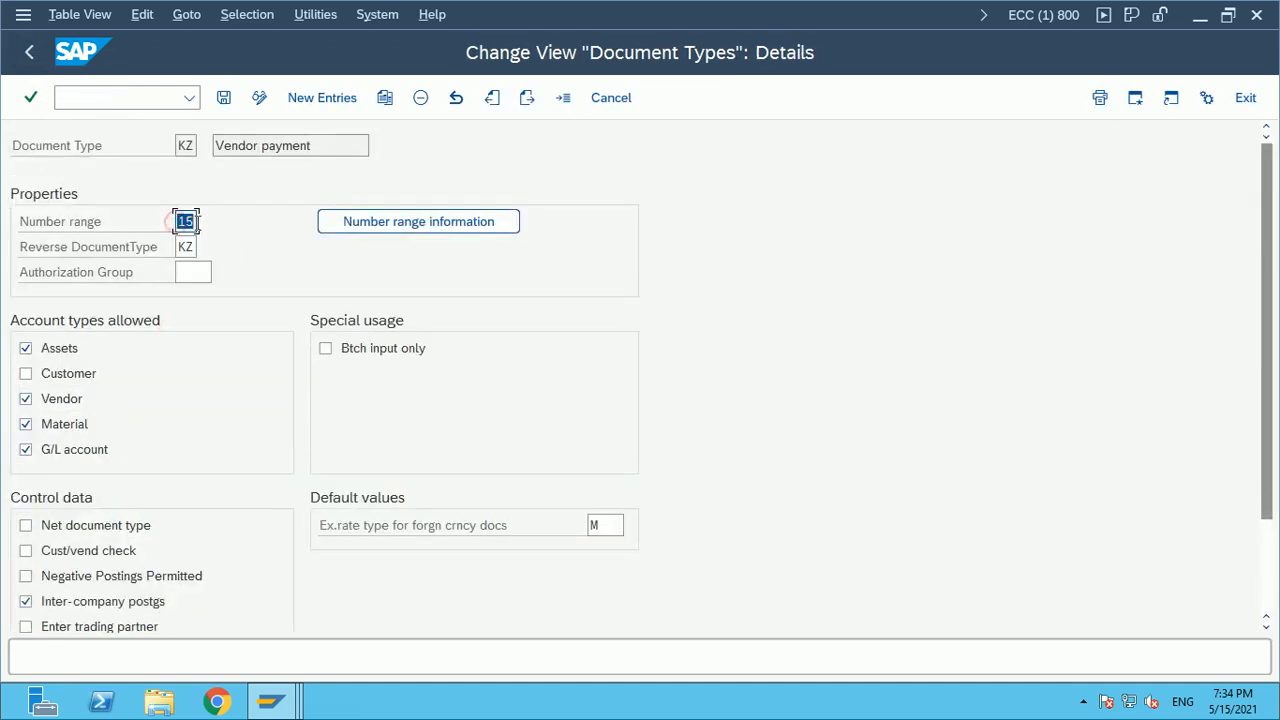
double_click(184, 248)
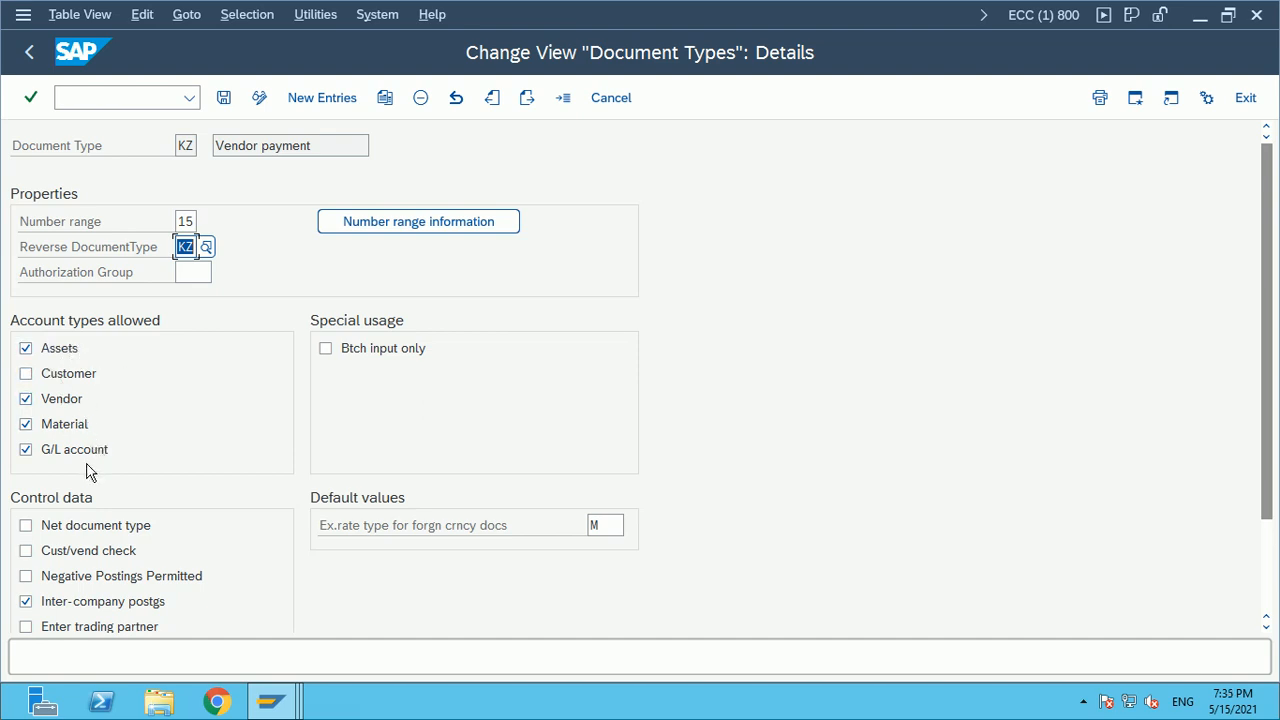
Return to the document types overview and open the details of customer invoice document type DR
left_click(29, 52)
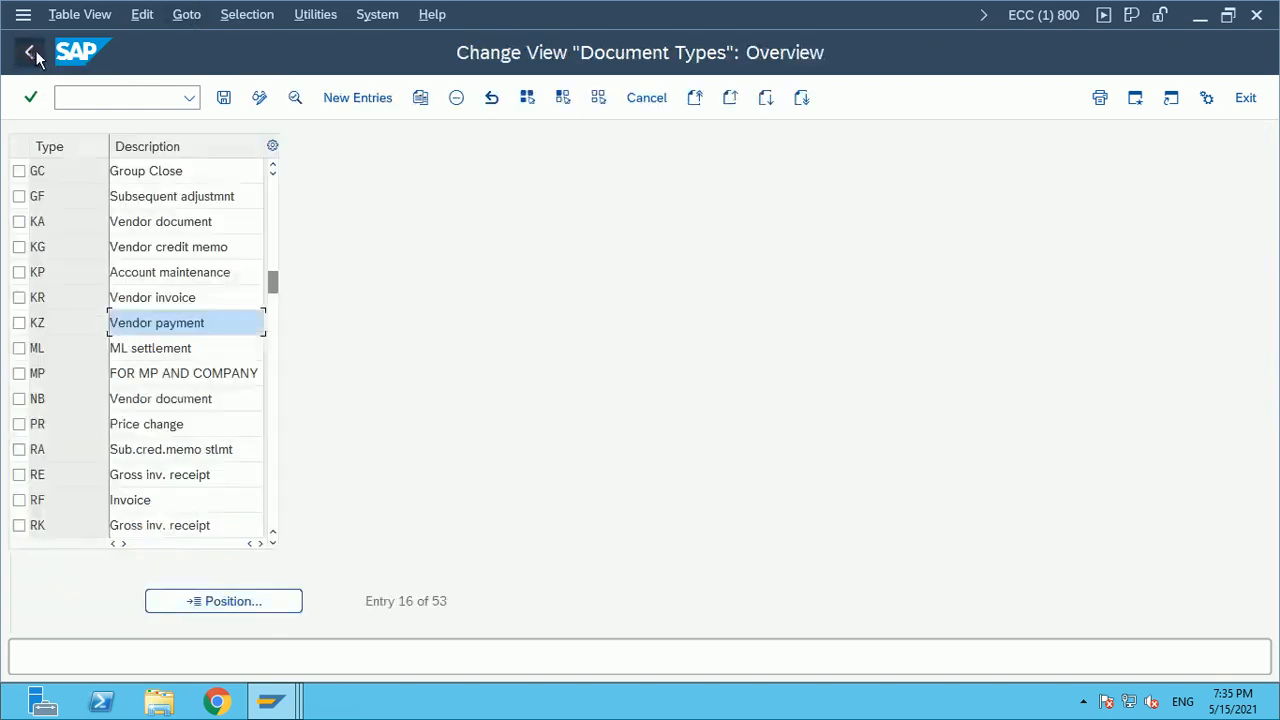
scroll(232, 424, "down", 5)
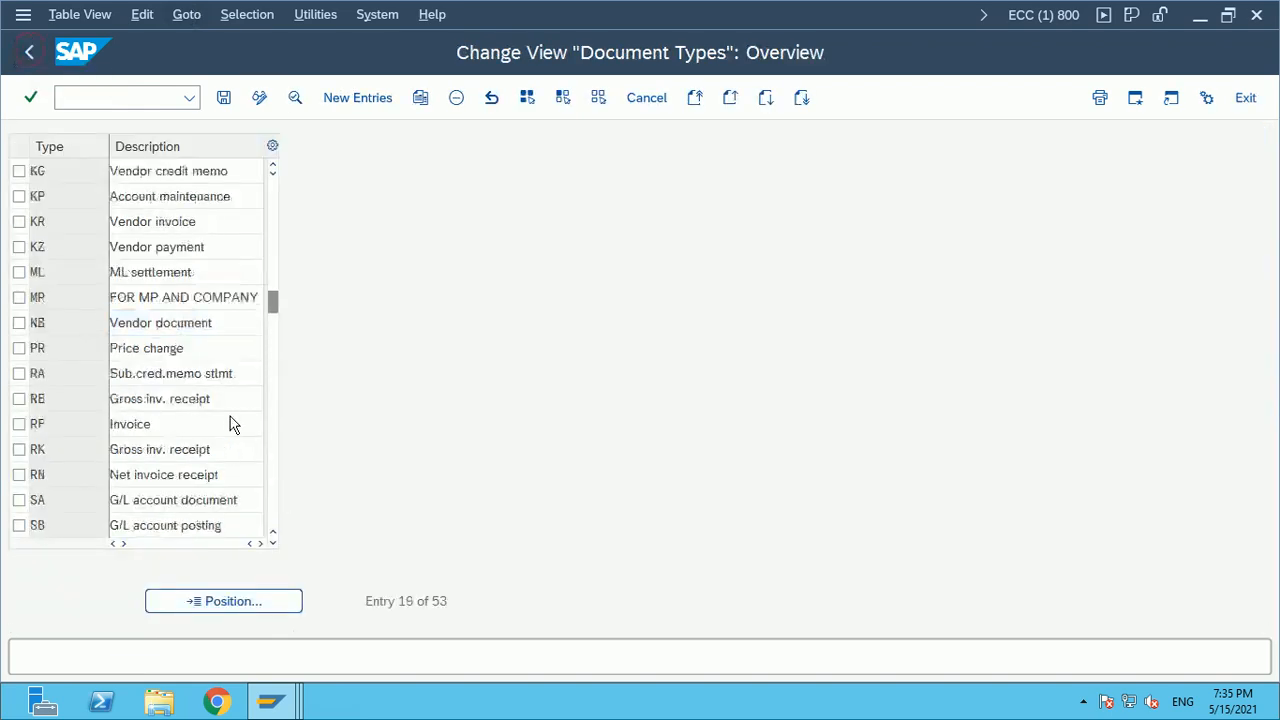
scroll(232, 420, "up", 3)
scroll(234, 419, "up", 7)
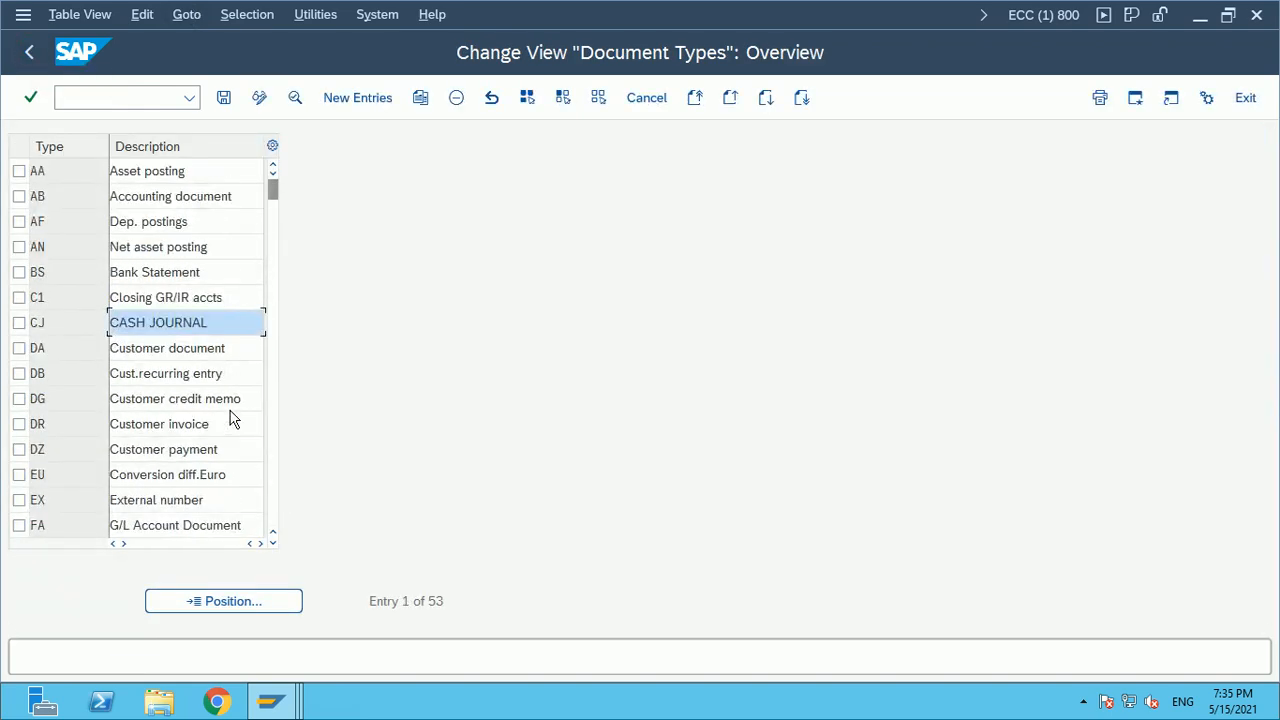
scroll(216, 392, "down", 1)
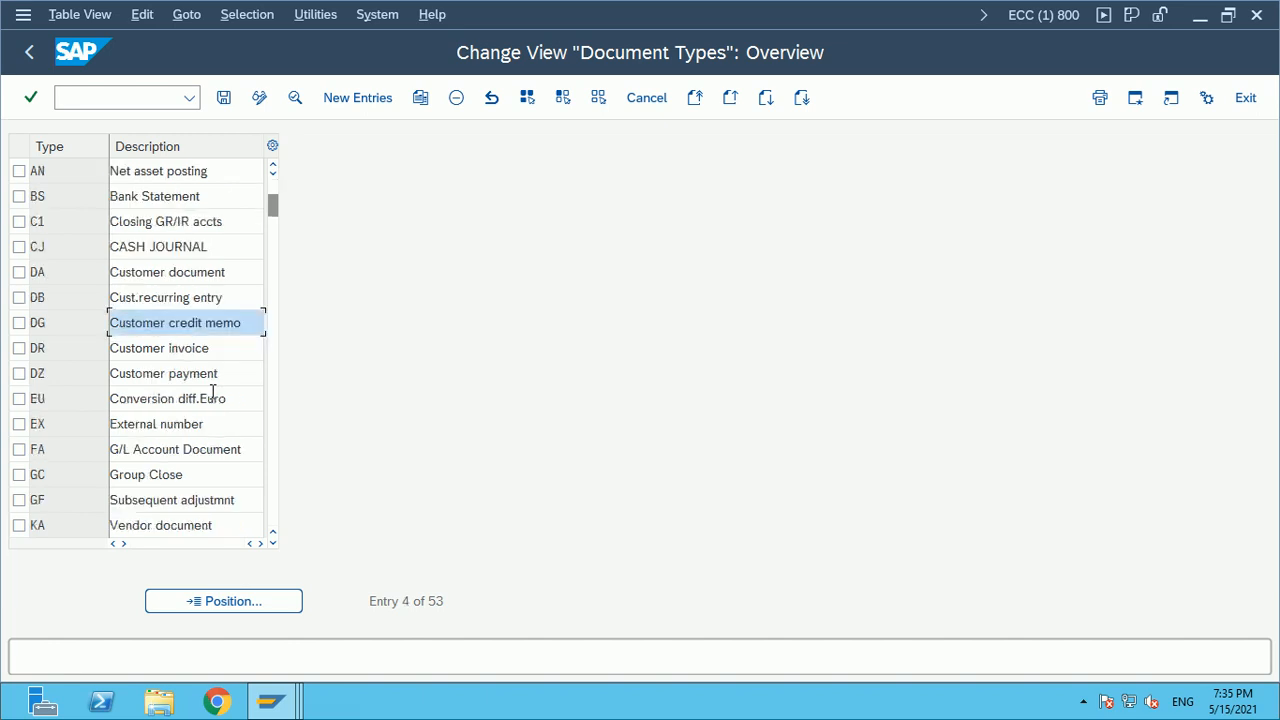
double_click(156, 345)
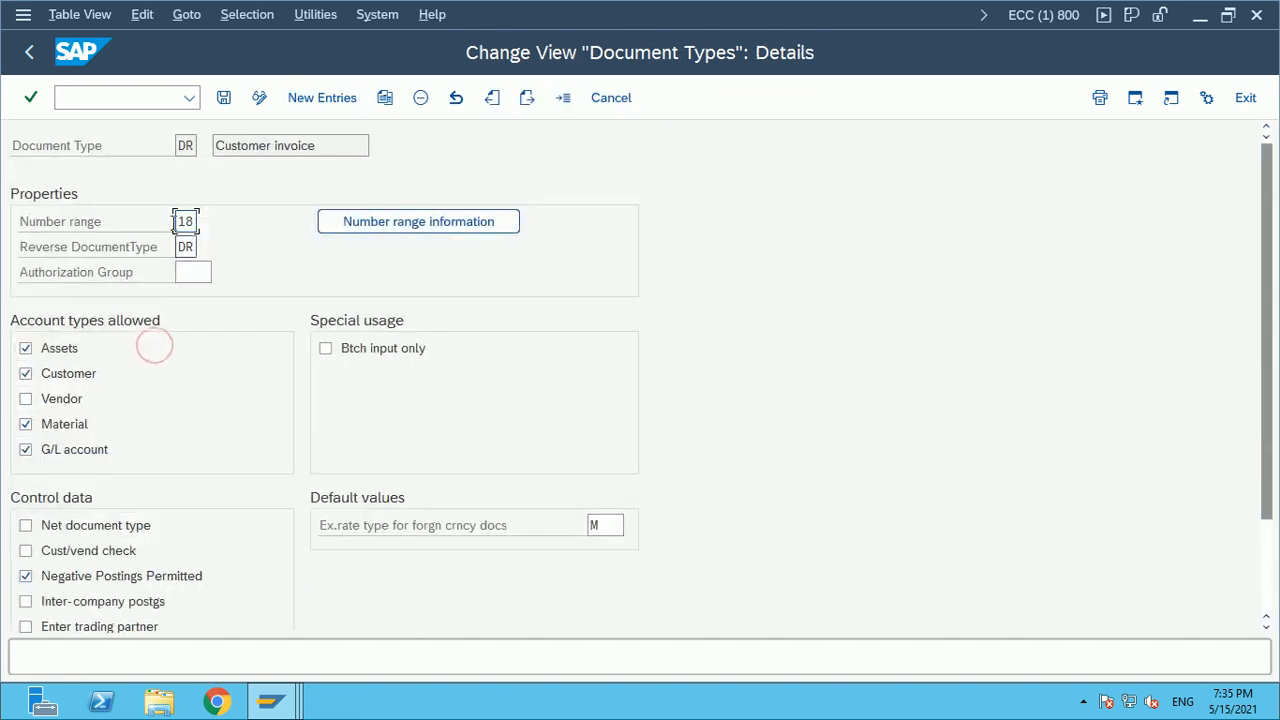
Highlight the number range and check the reverse document type of DR, and return to the document types overview
double_click(202, 220)
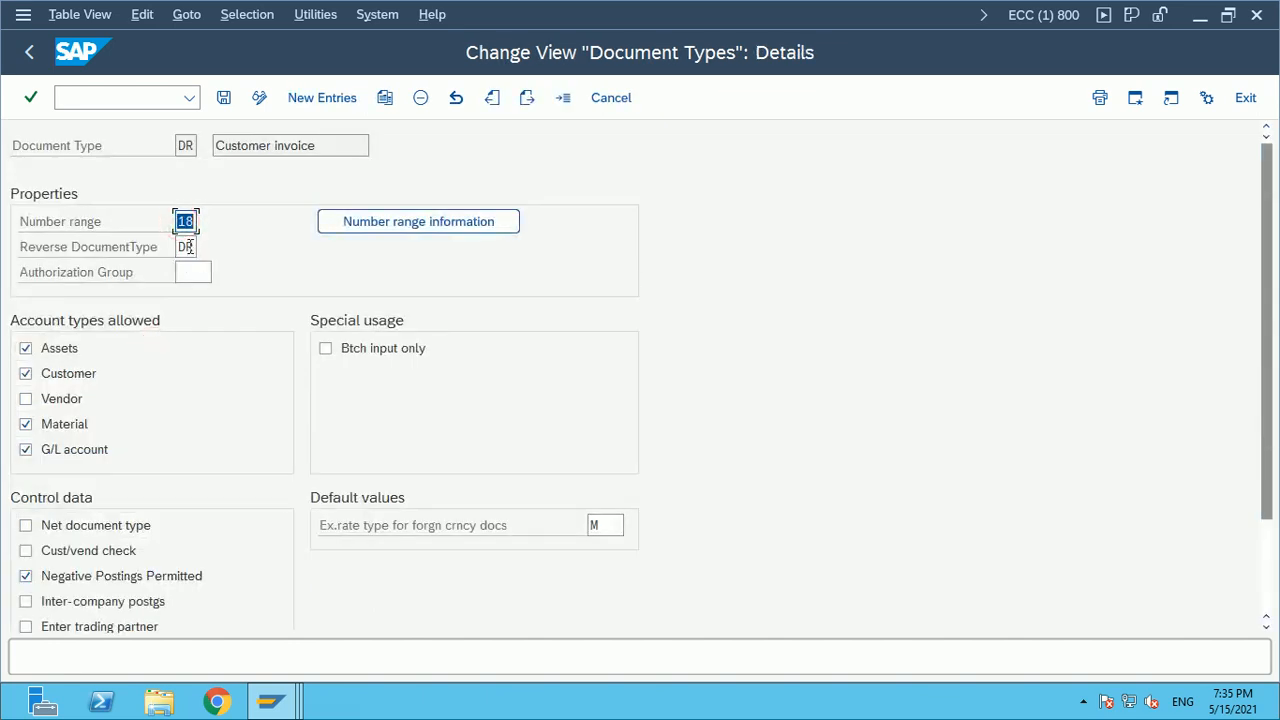
left_click(180, 247)
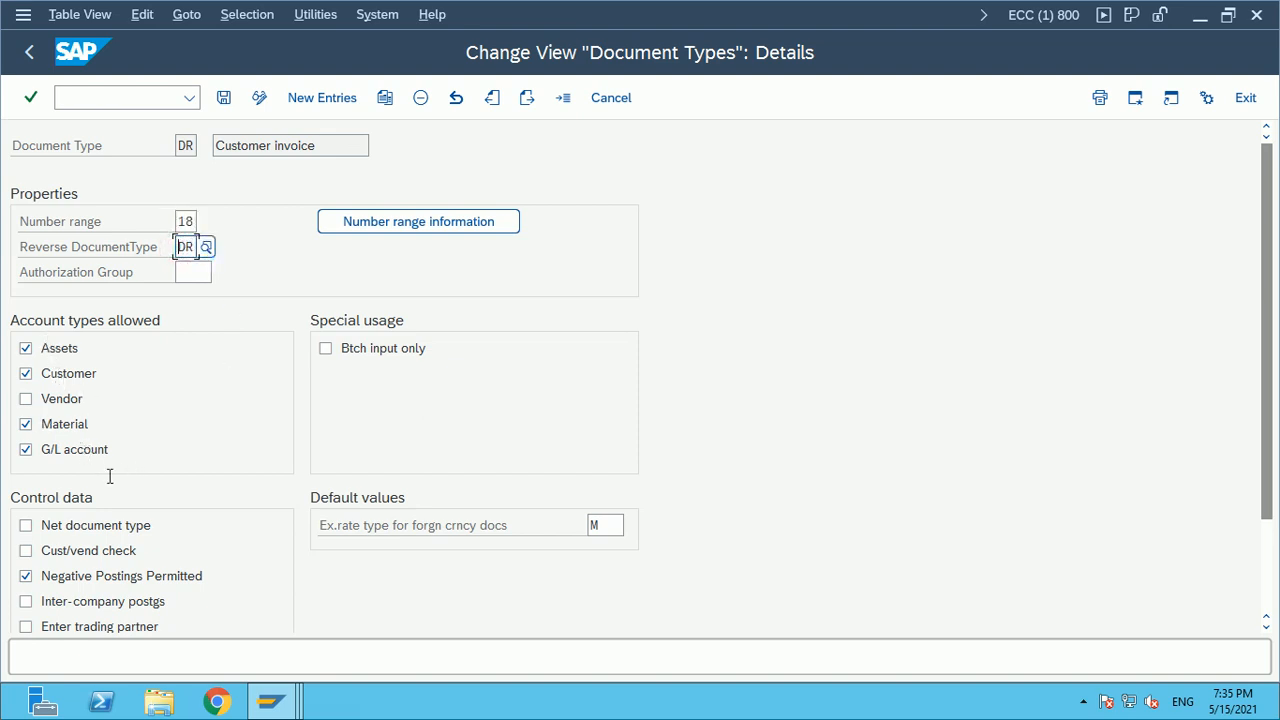
left_click_drag(178, 482, 271, 468)
left_click(851, 463)
left_click(855, 466)
left_click_drag(198, 247, 214, 220)
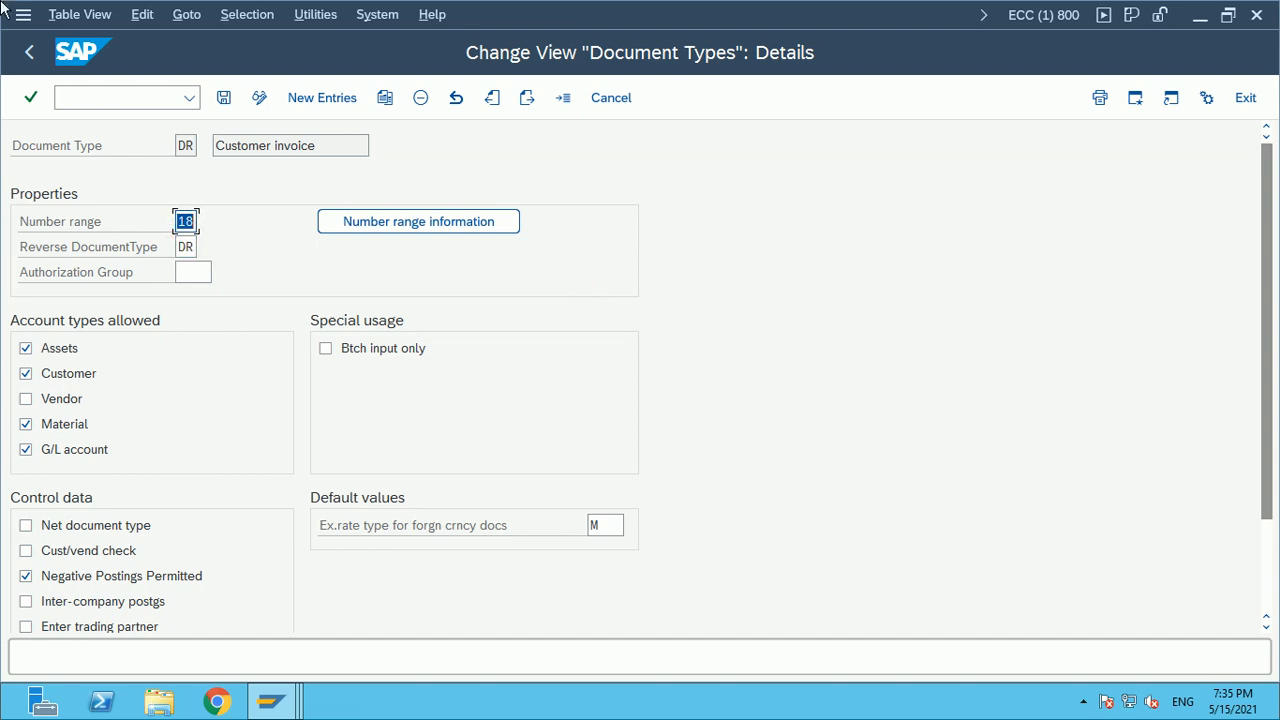
left_click(29, 57)
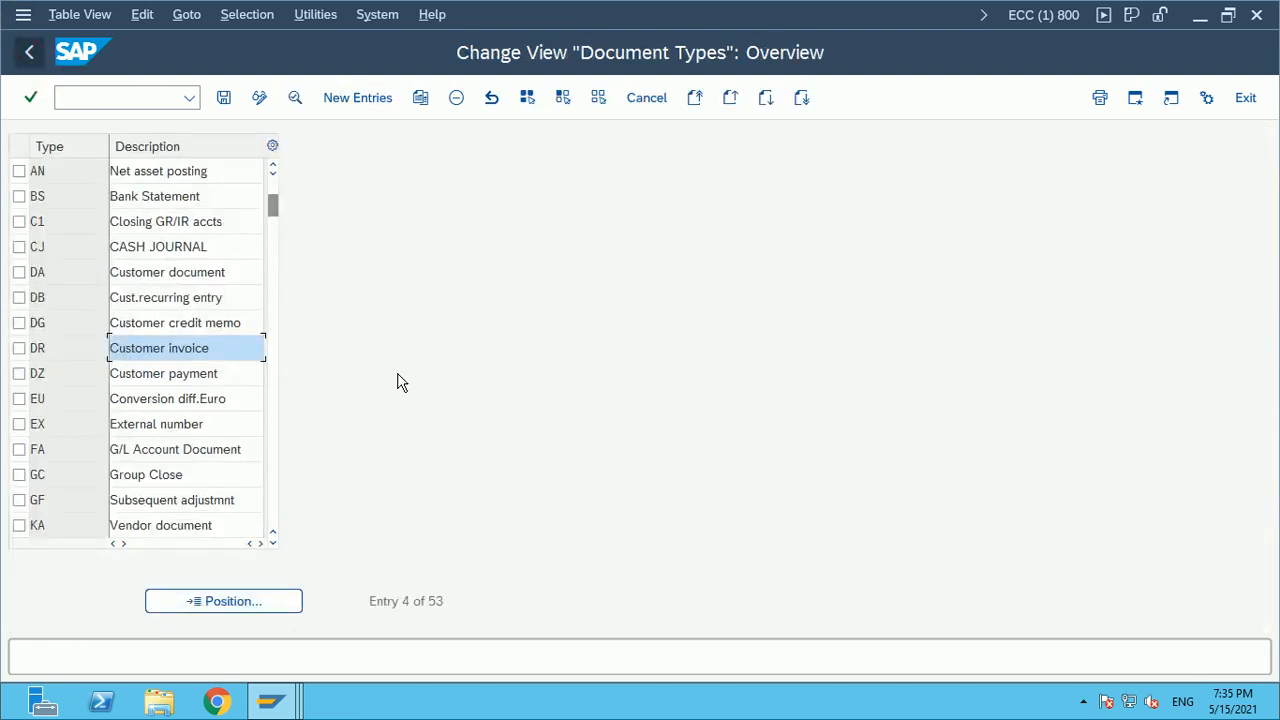
left_click(454, 535)
Switch to the Excel workbook and highlight the GL Posting entry with its document type in C110:D110
mouse_move(690, 3)
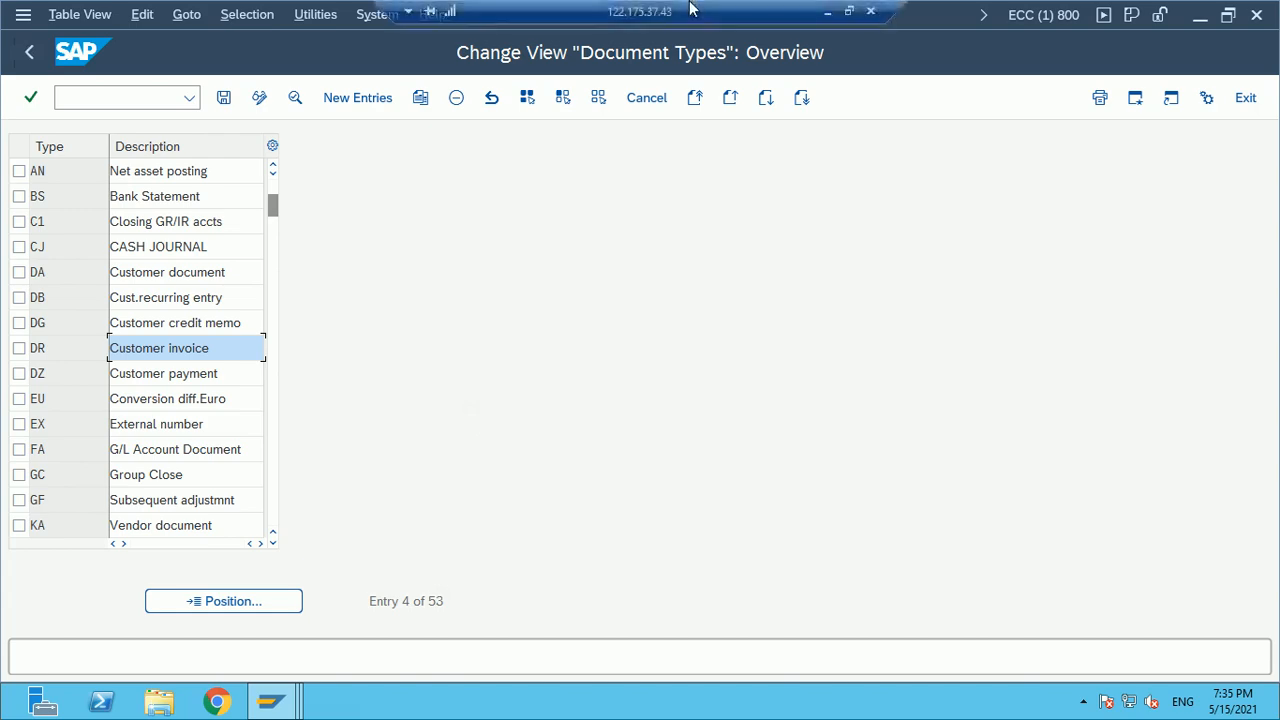
left_click(827, 12)
scroll(702, 380, "down", 5)
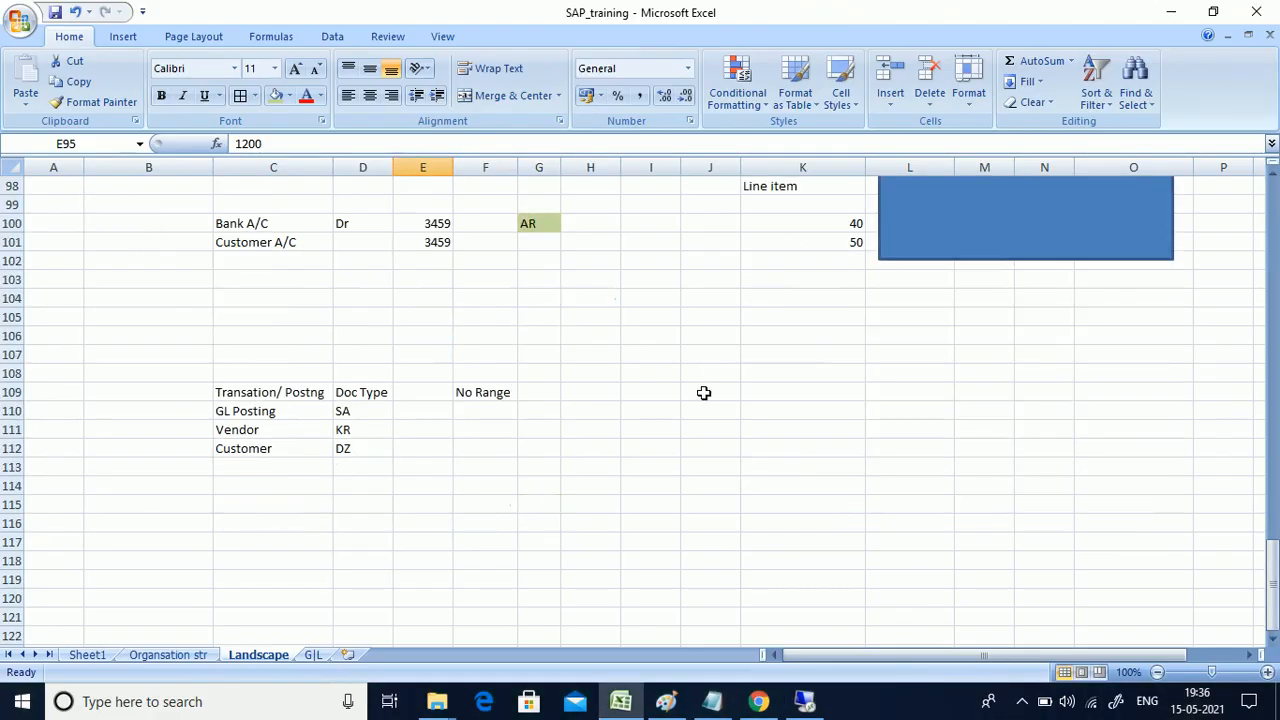
left_click(404, 453)
left_click(475, 414)
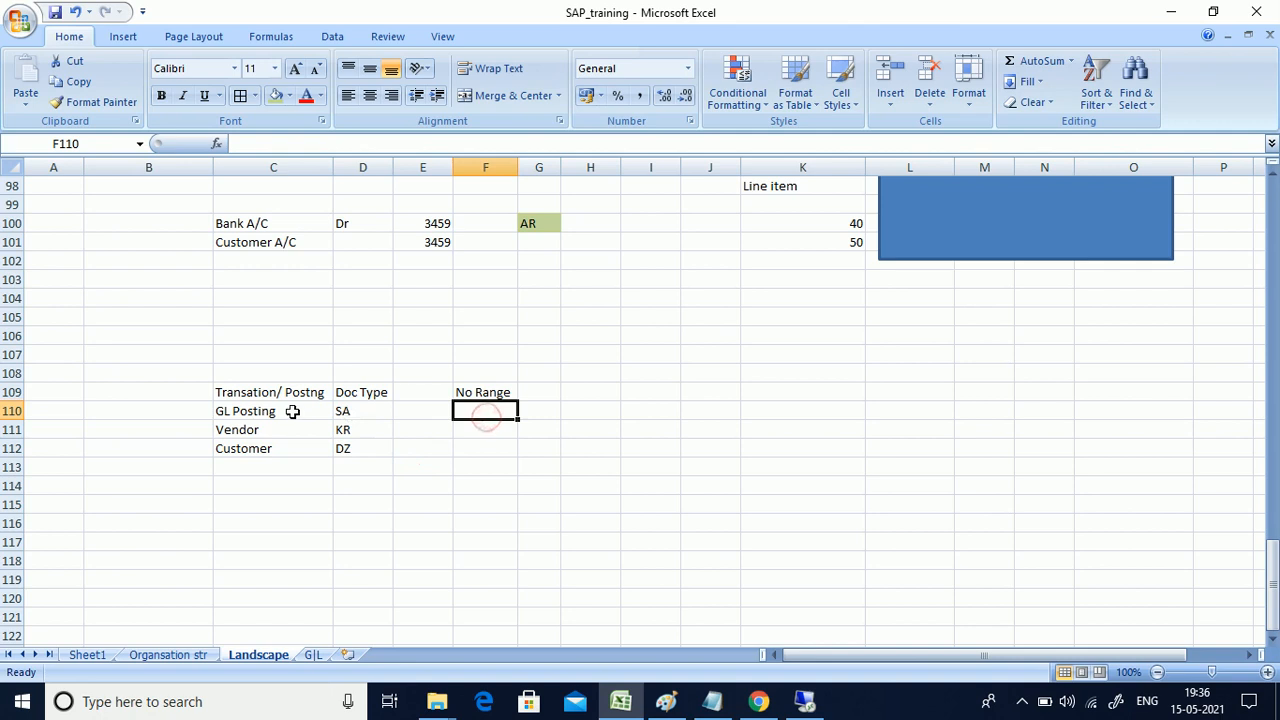
left_click(240, 411)
left_click_drag(240, 411, 357, 413)
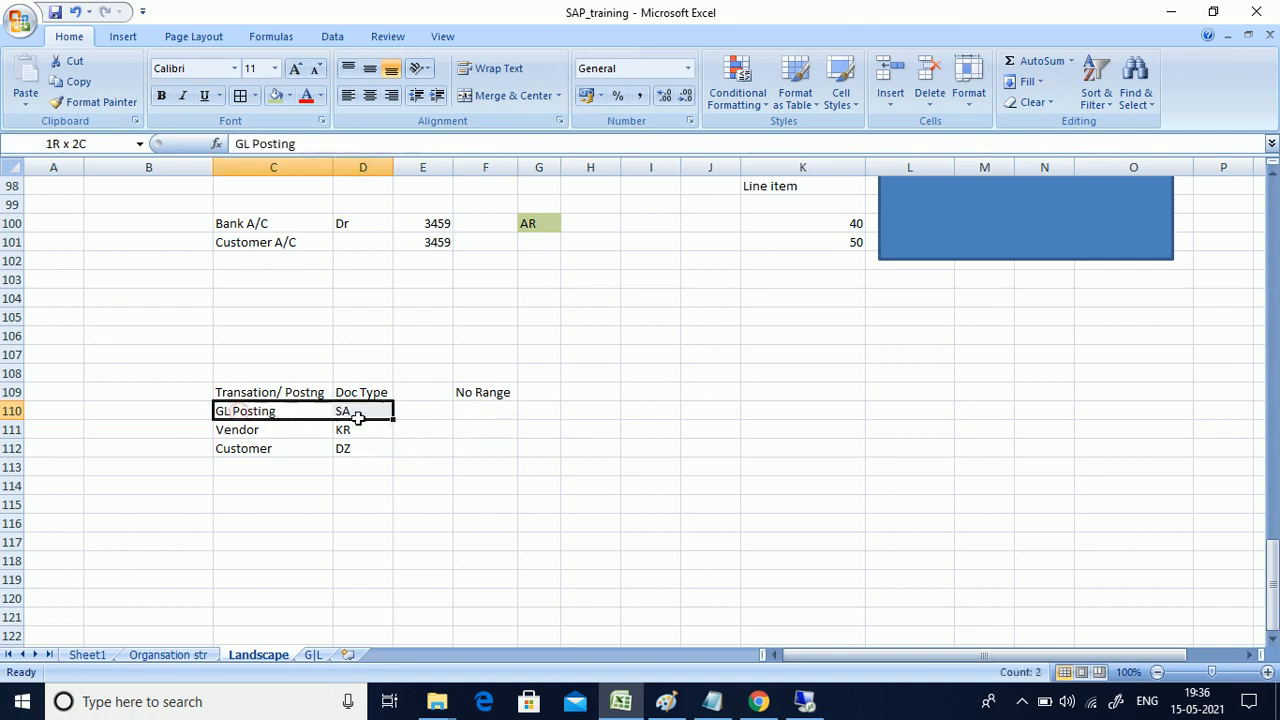
left_click(415, 449)
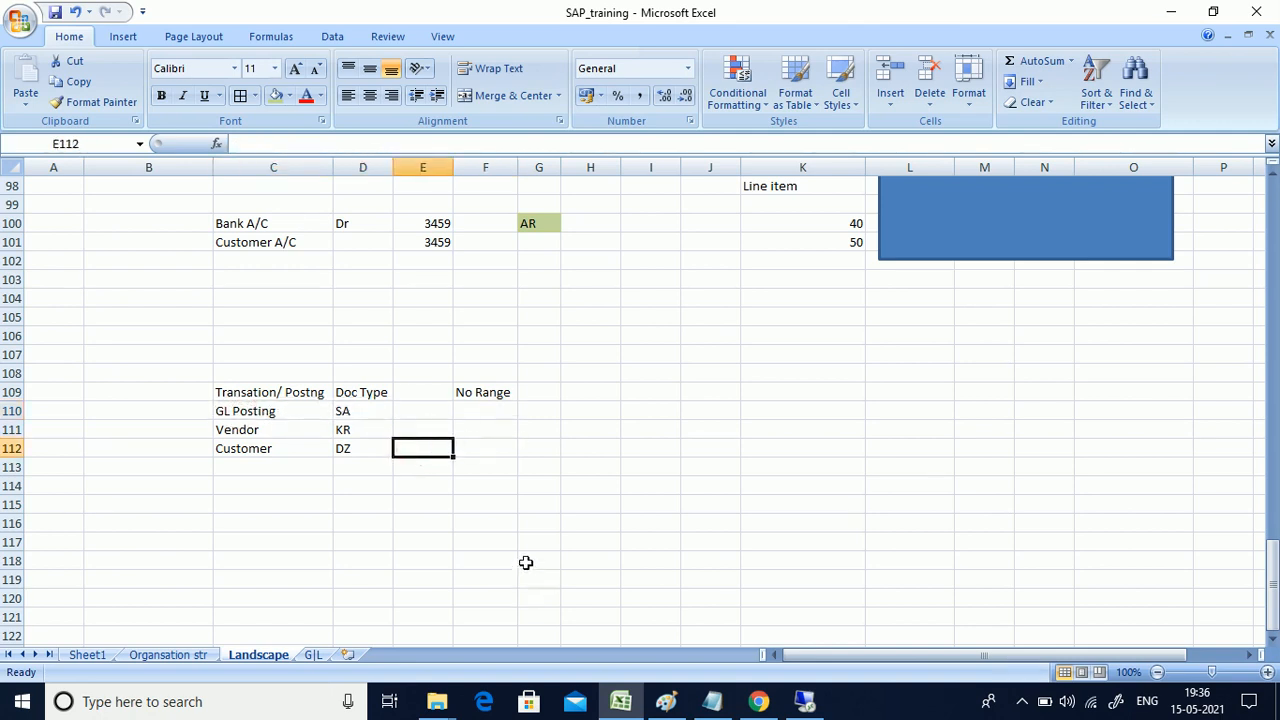
mouse_move(624, 700)
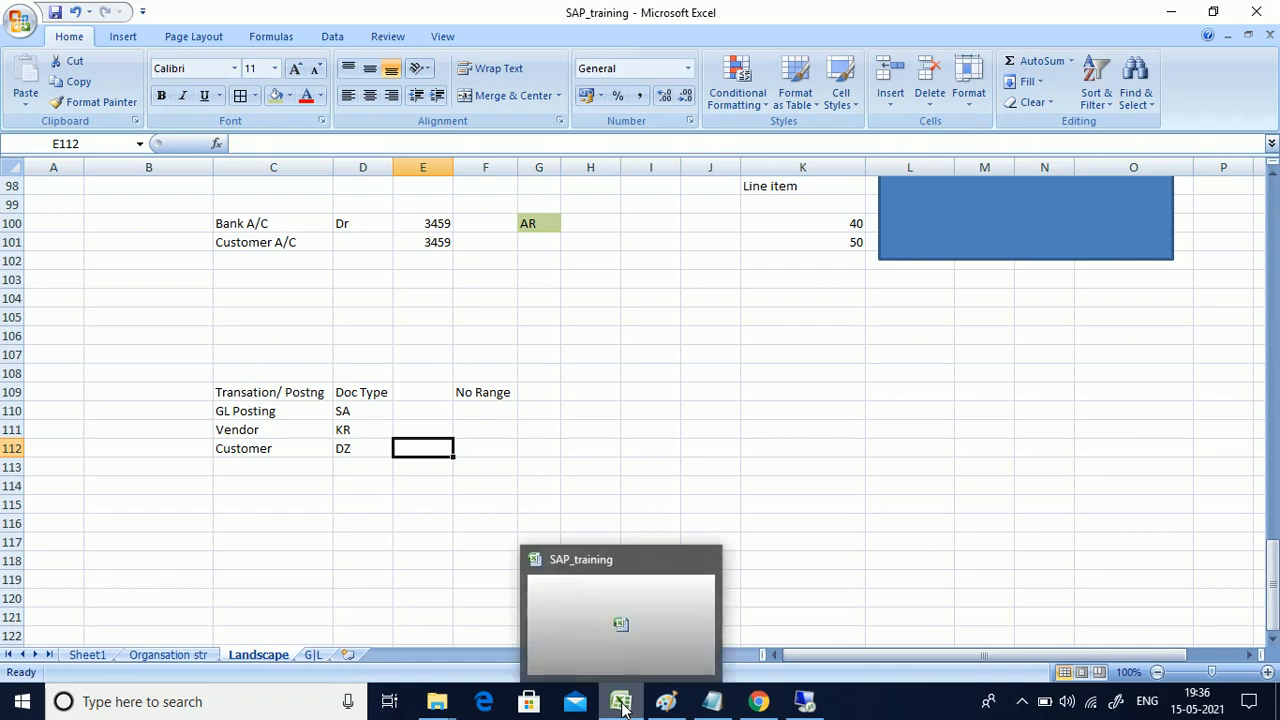
Switch back to SAP, reopen the details of document type DR and highlight its number range
left_click(805, 701)
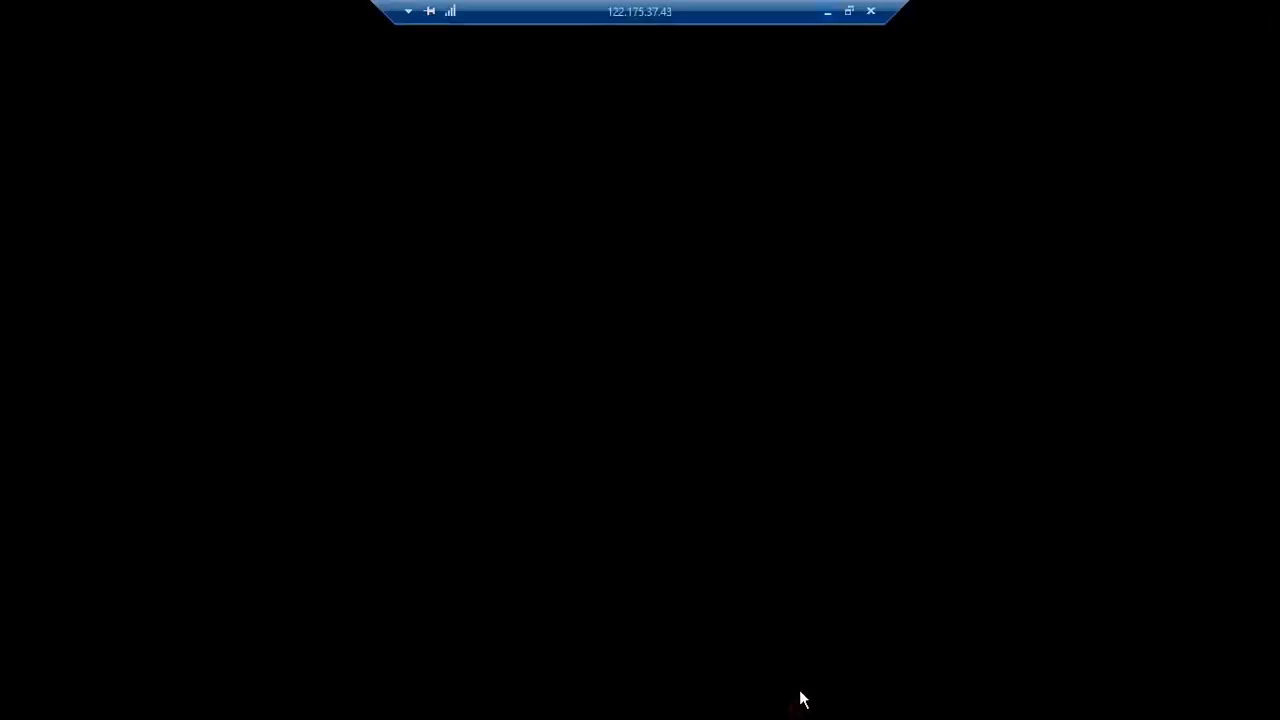
double_click(208, 352)
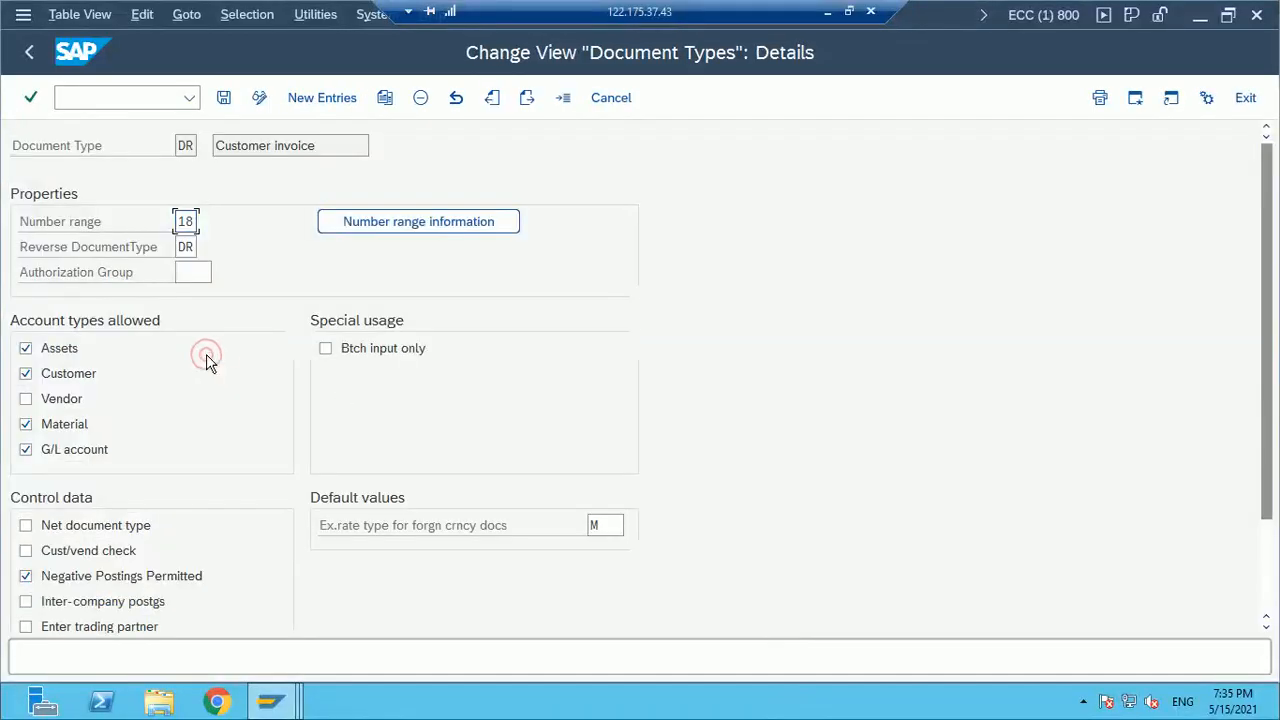
double_click(186, 221)
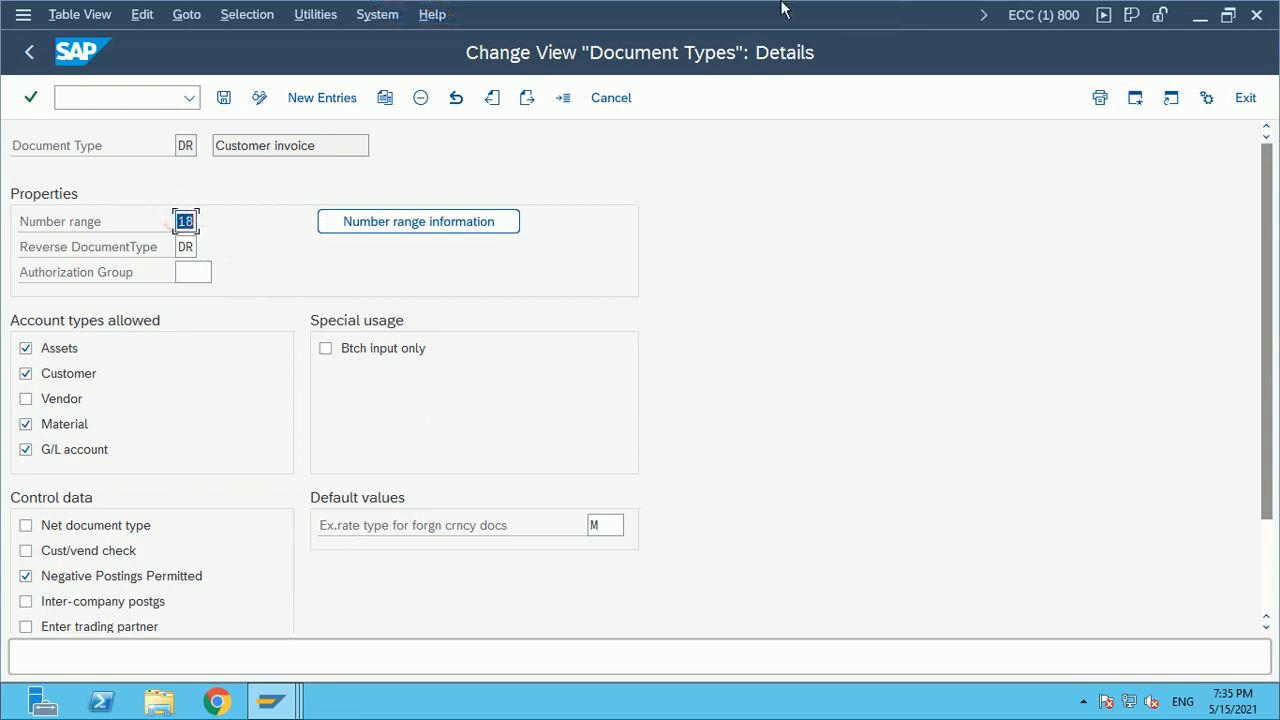
Switch to the Excel workbook, enter number range 18 for the Customer row in E112 and select E111
left_click(822, 14)
left_click(420, 446)
type("18")
left_click(497, 466)
left_click(426, 428)
Switch back to SAP and open the details of vendor invoice document type KR from the overview
left_click(800, 702)
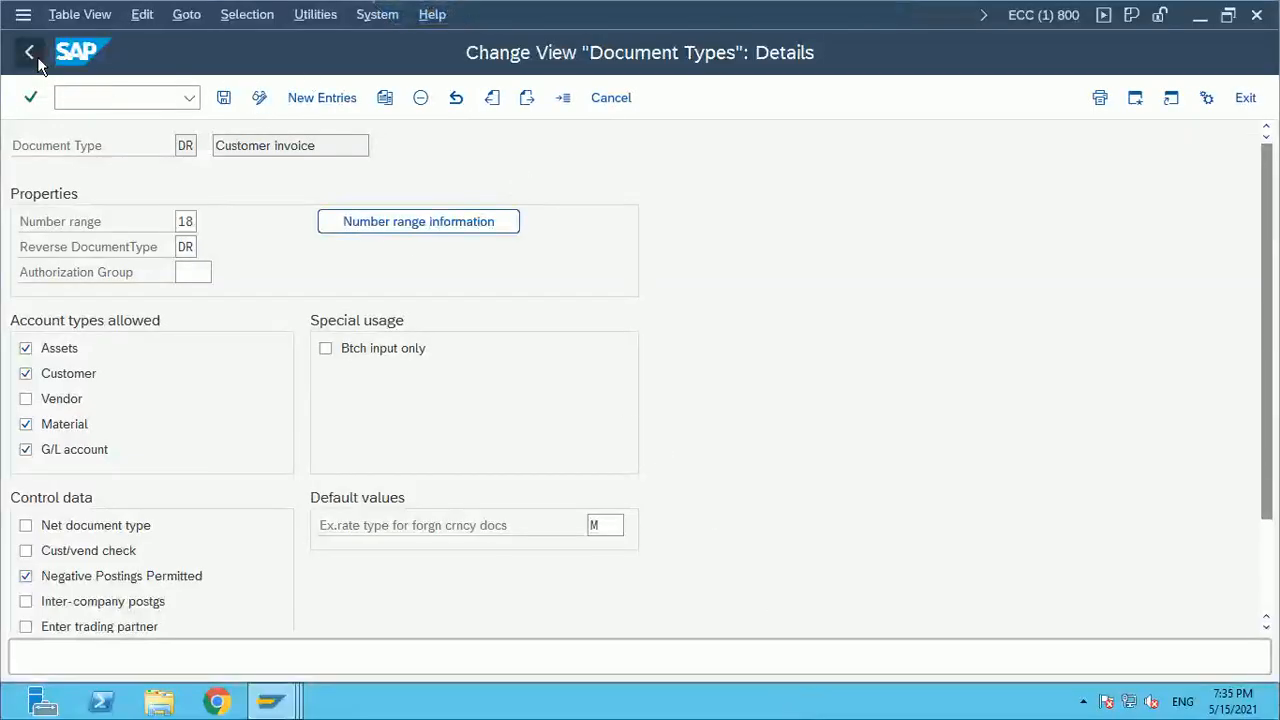
left_click(30, 52)
scroll(239, 503, "down", 3)
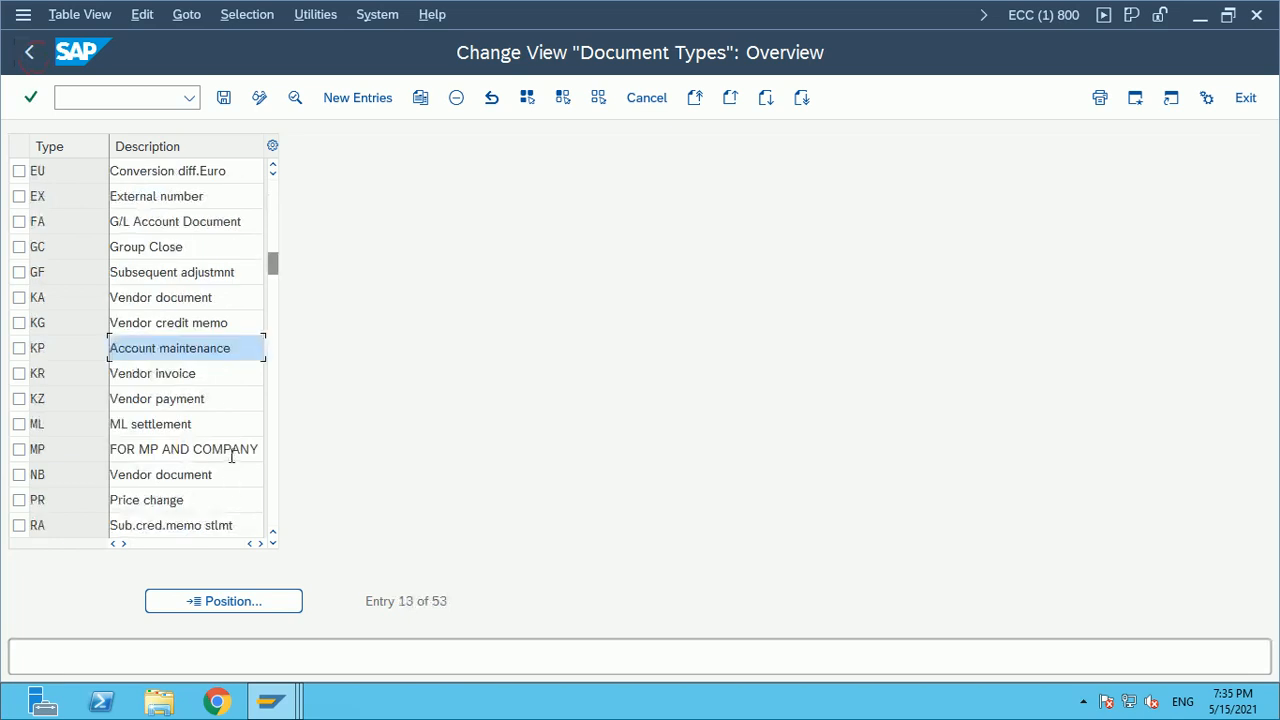
double_click(189, 376)
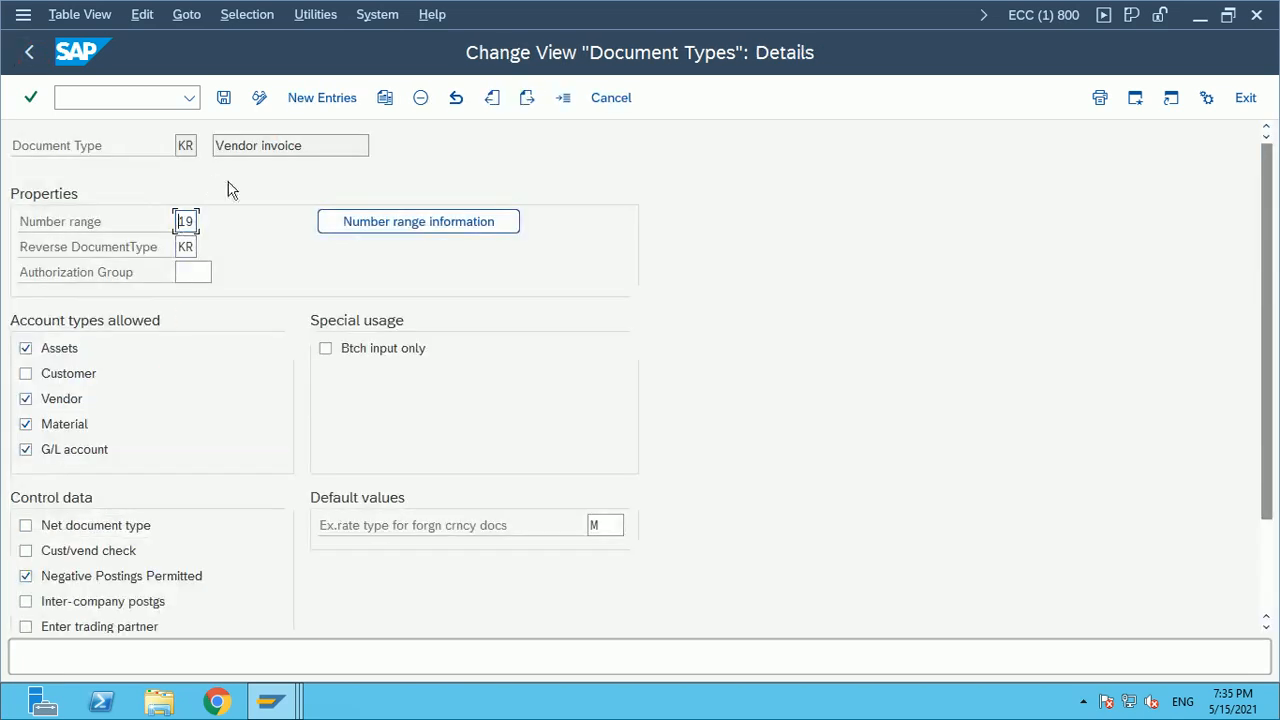
Switch to the Excel workbook, enter number range 19 for the Vendor row in E111 and select E110
mouse_move(410, 4)
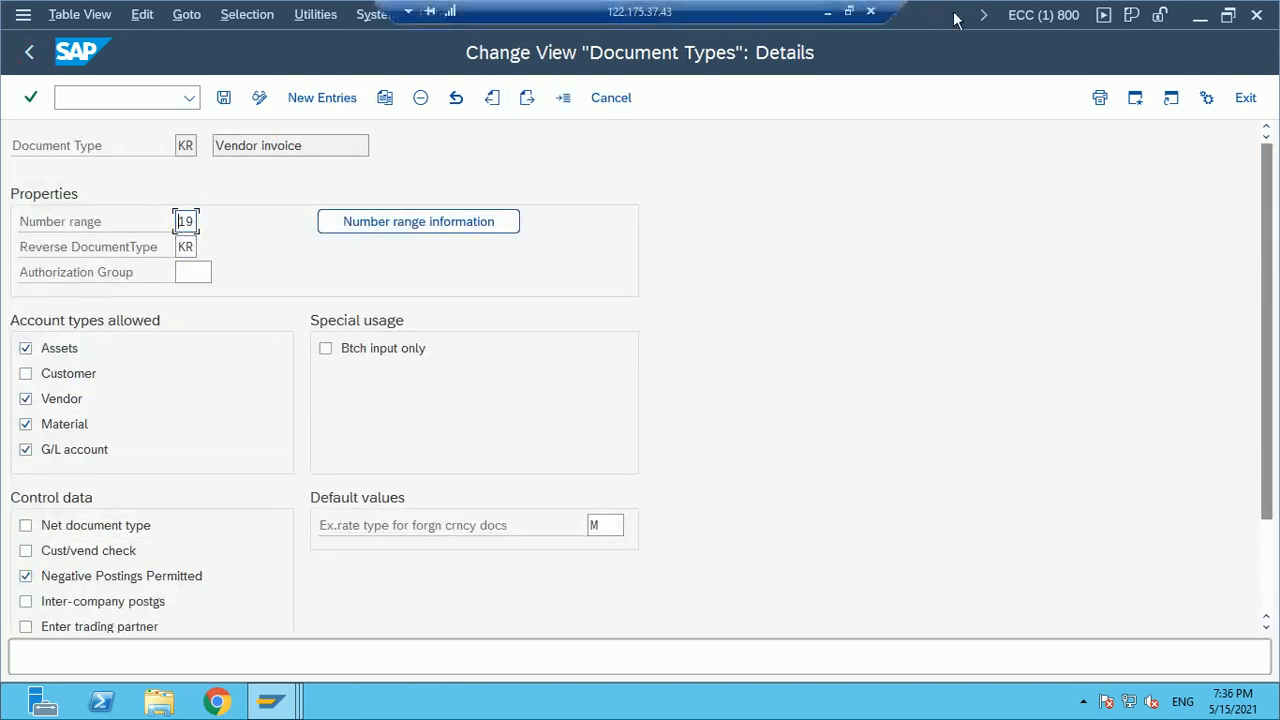
left_click(828, 12)
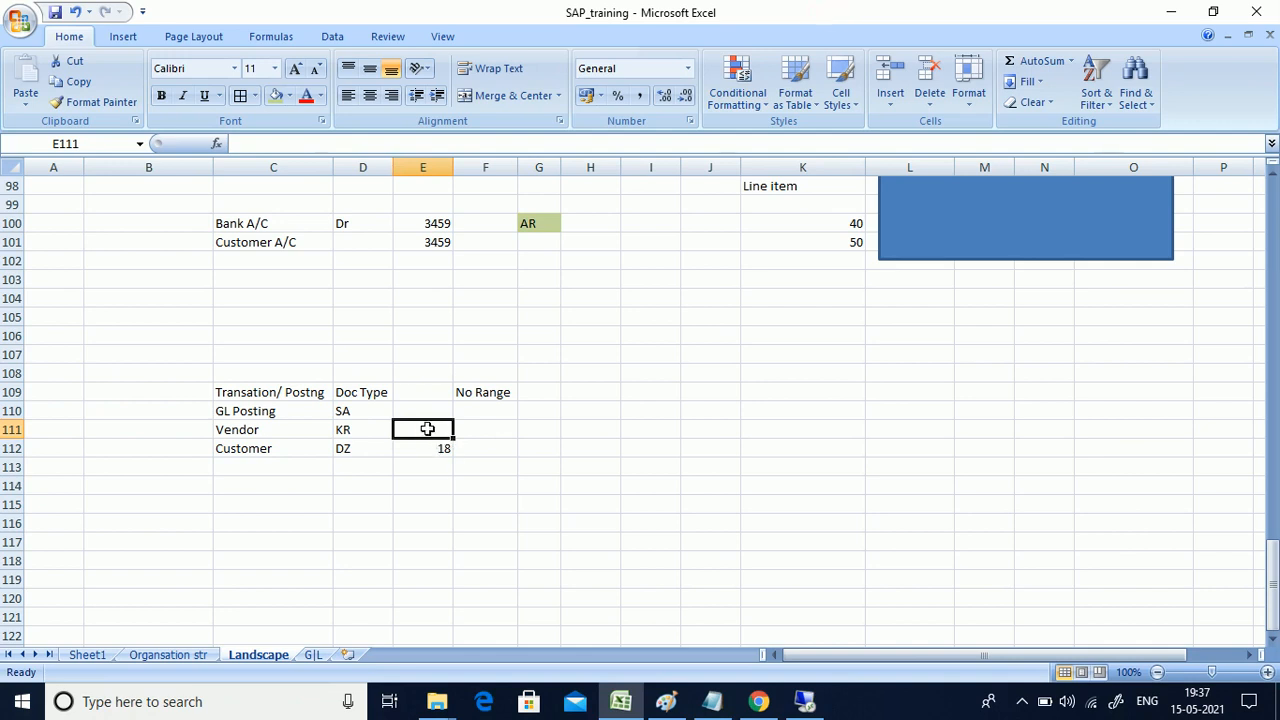
type("19")
left_click(510, 490)
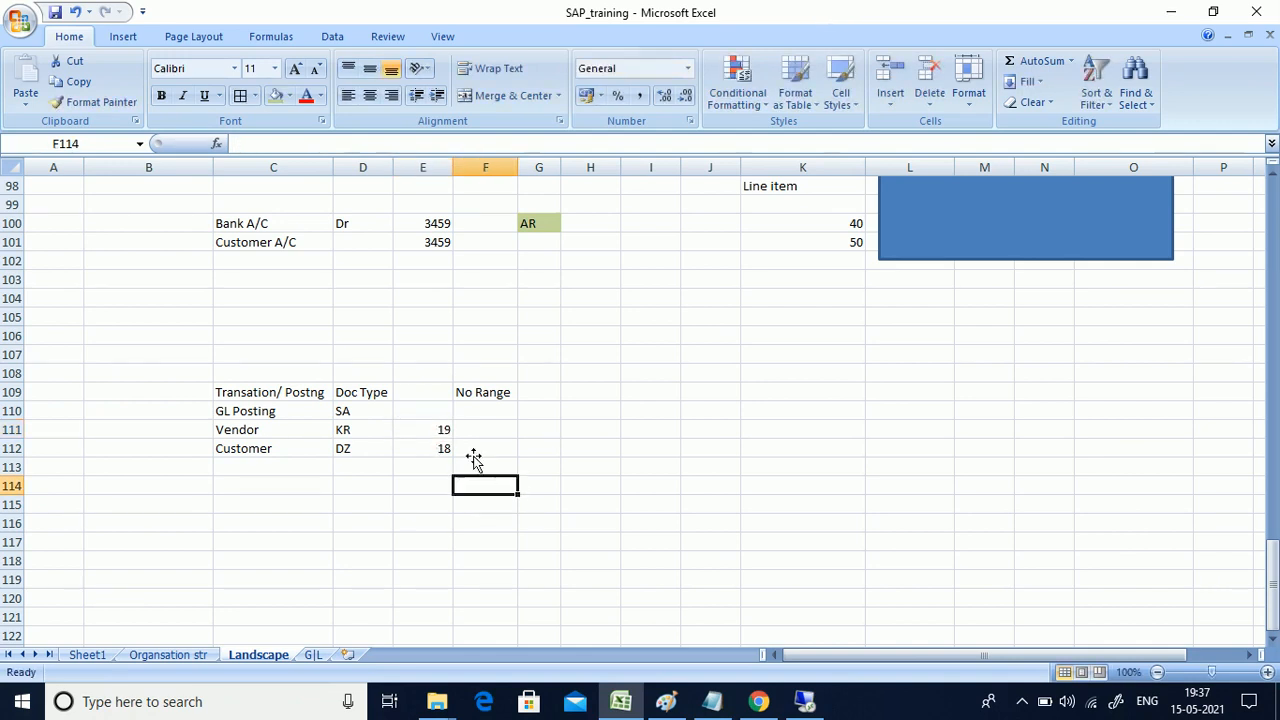
left_click(423, 417)
Switch back to SAP and open the details of G/L account document type SA from the document types overview
left_click(817, 690)
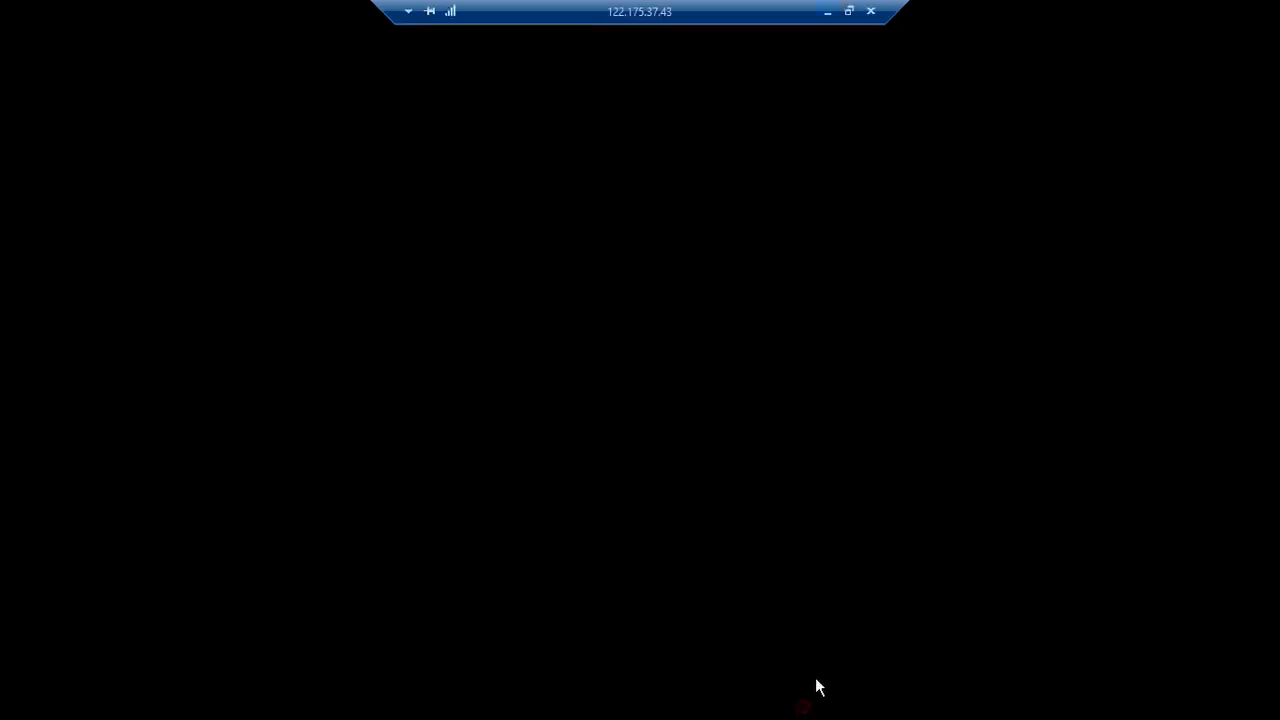
left_click(29, 56)
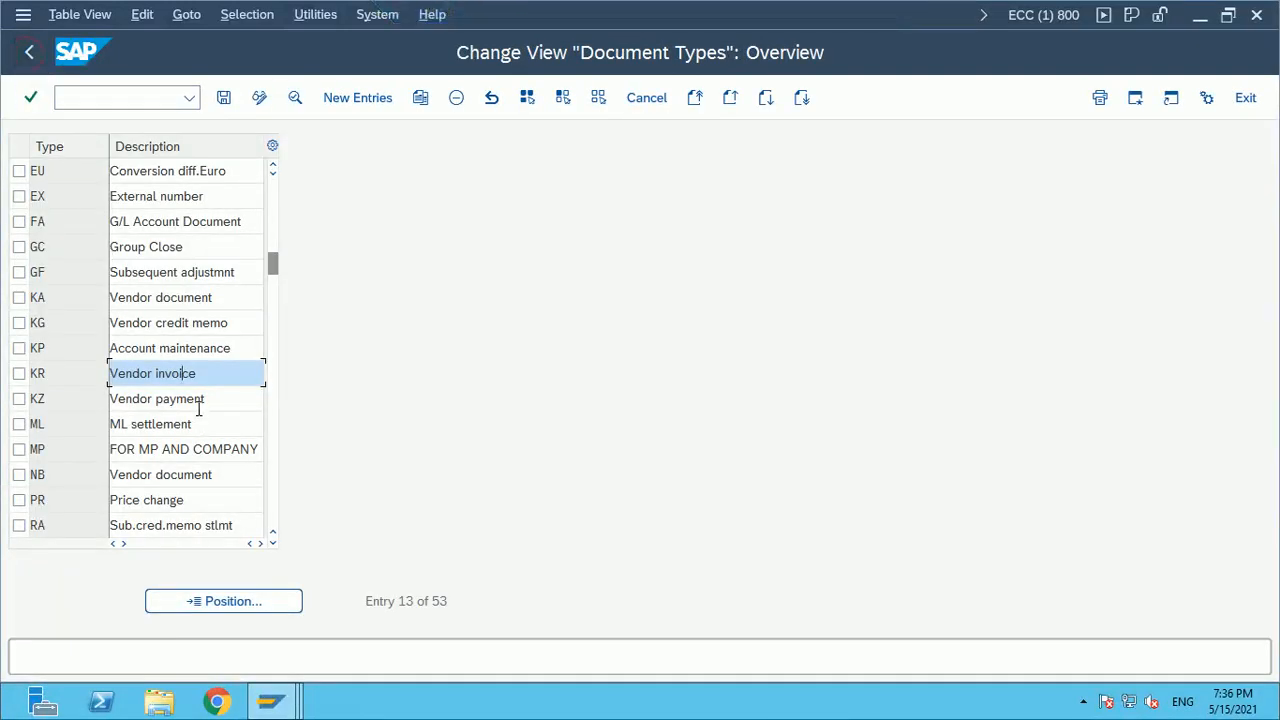
scroll(199, 410, "down", 3)
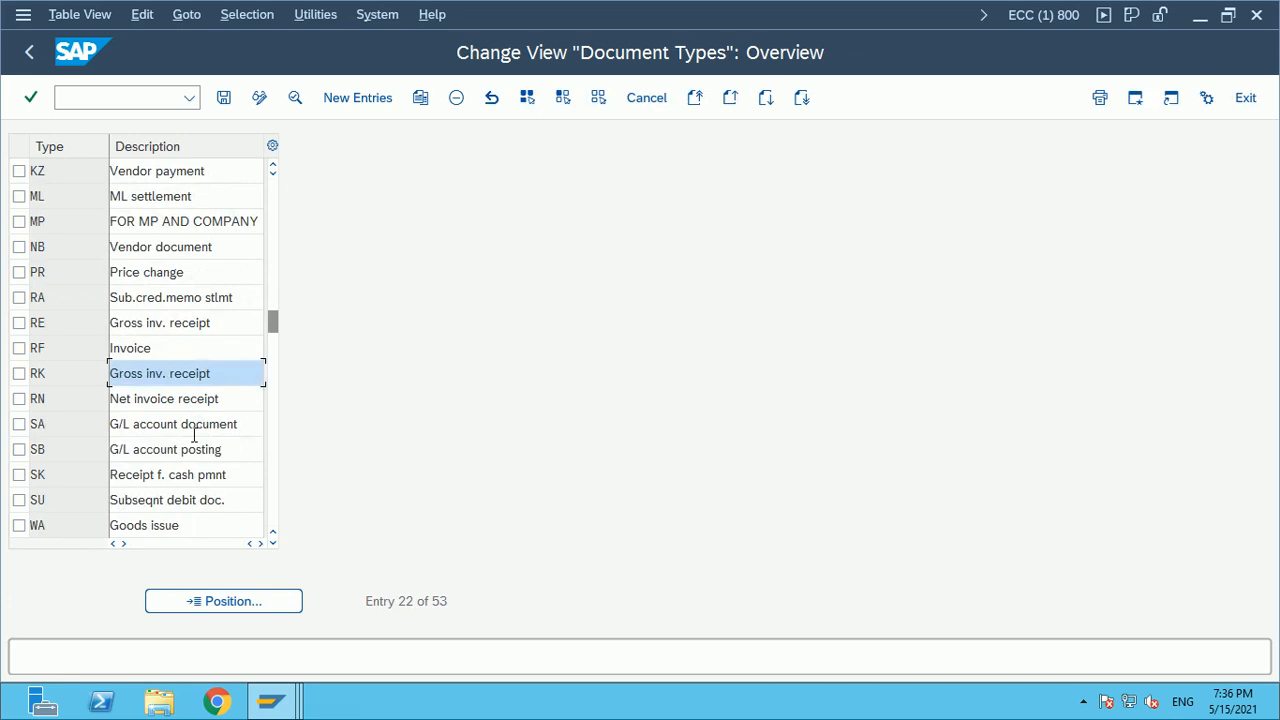
double_click(181, 451)
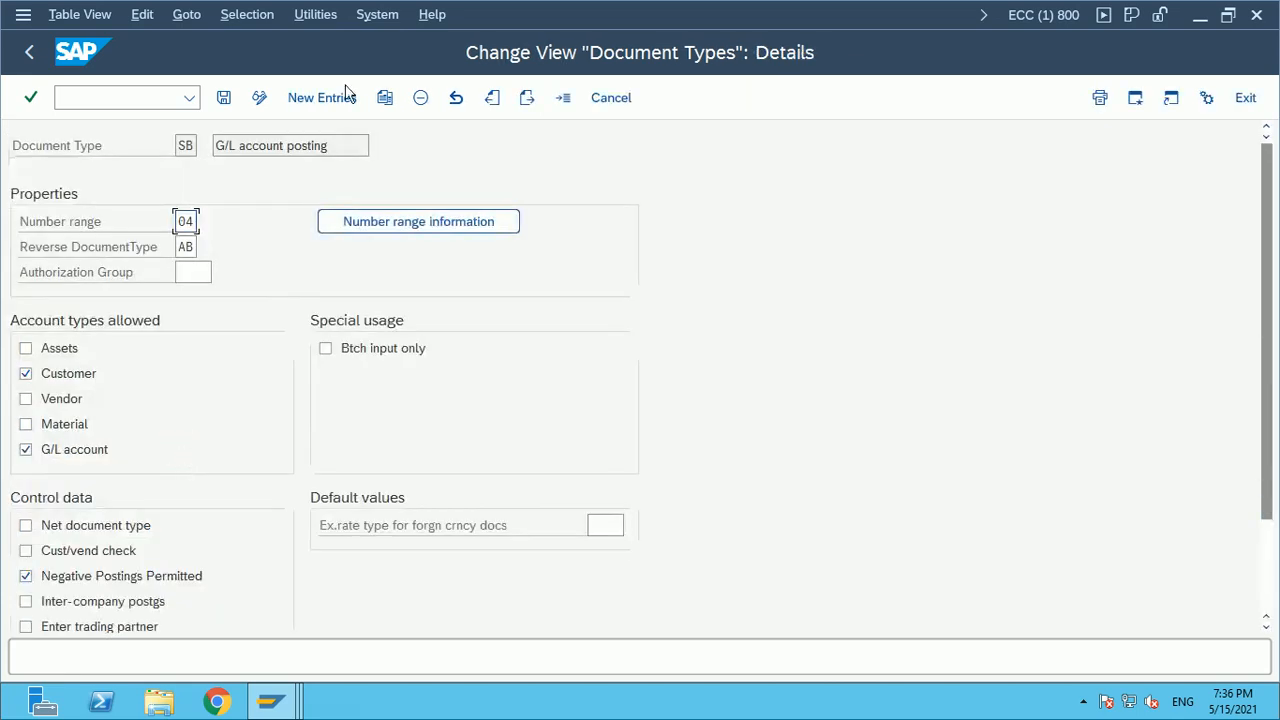
left_click(29, 52)
double_click(207, 427)
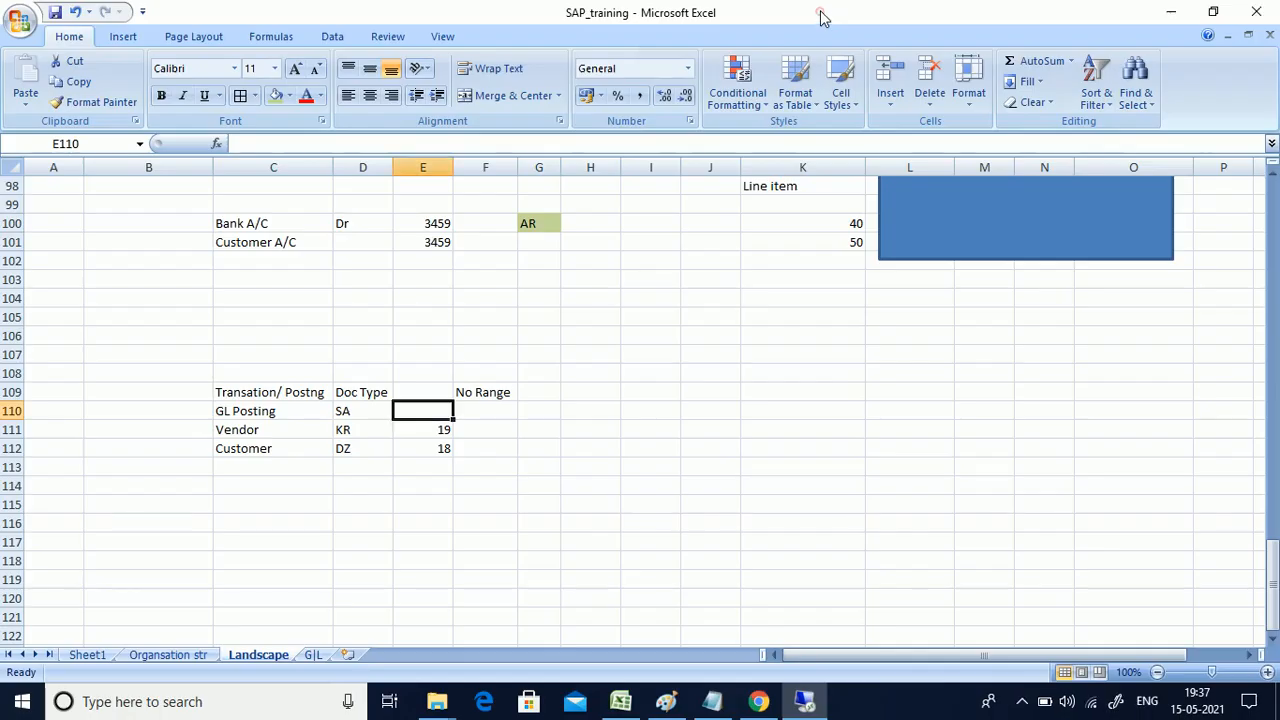
Switch to the Excel workbook, enter number range 01 for the GL Posting row in E110 and highlight the table
left_click(822, 12)
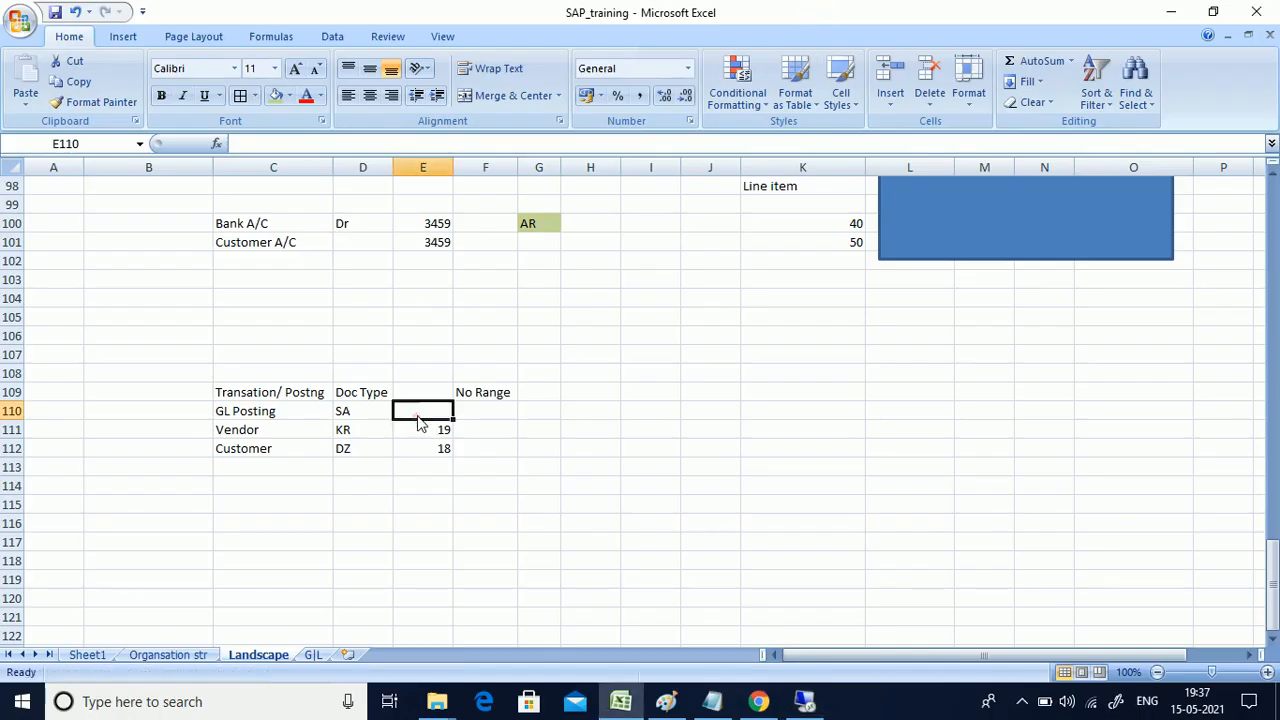
type("01")
left_click(598, 486)
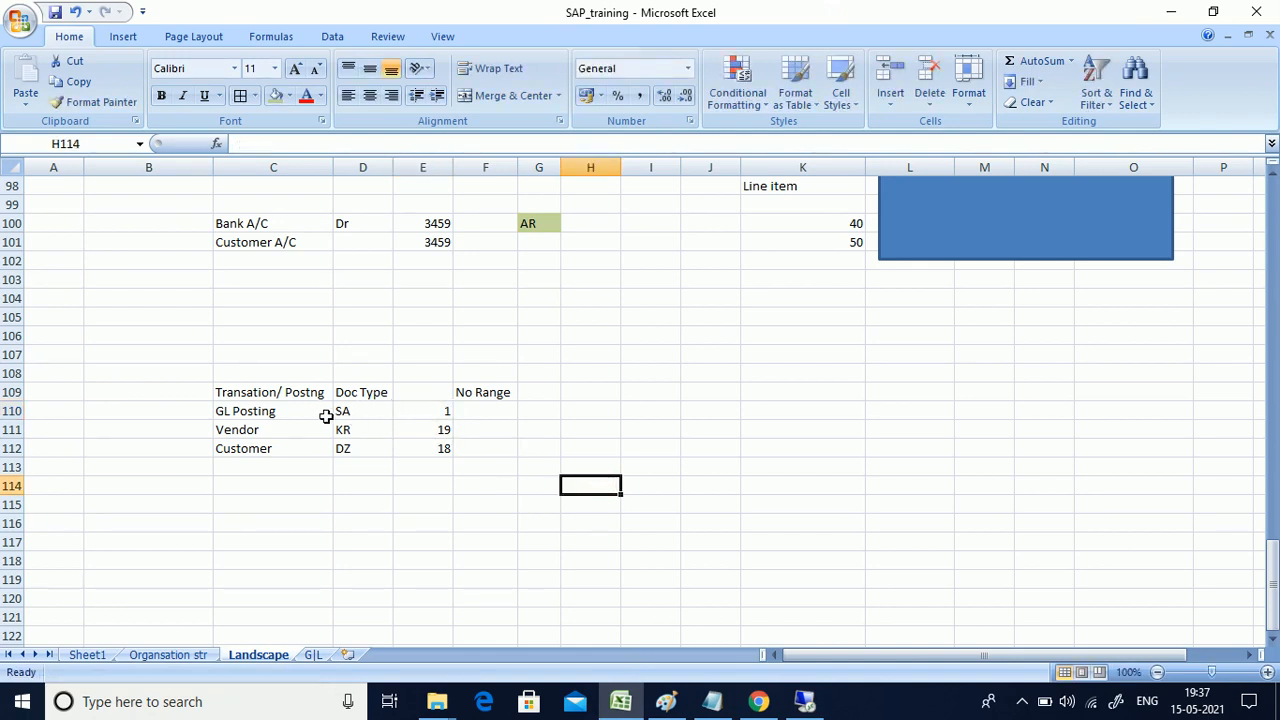
left_click_drag(240, 396, 447, 453)
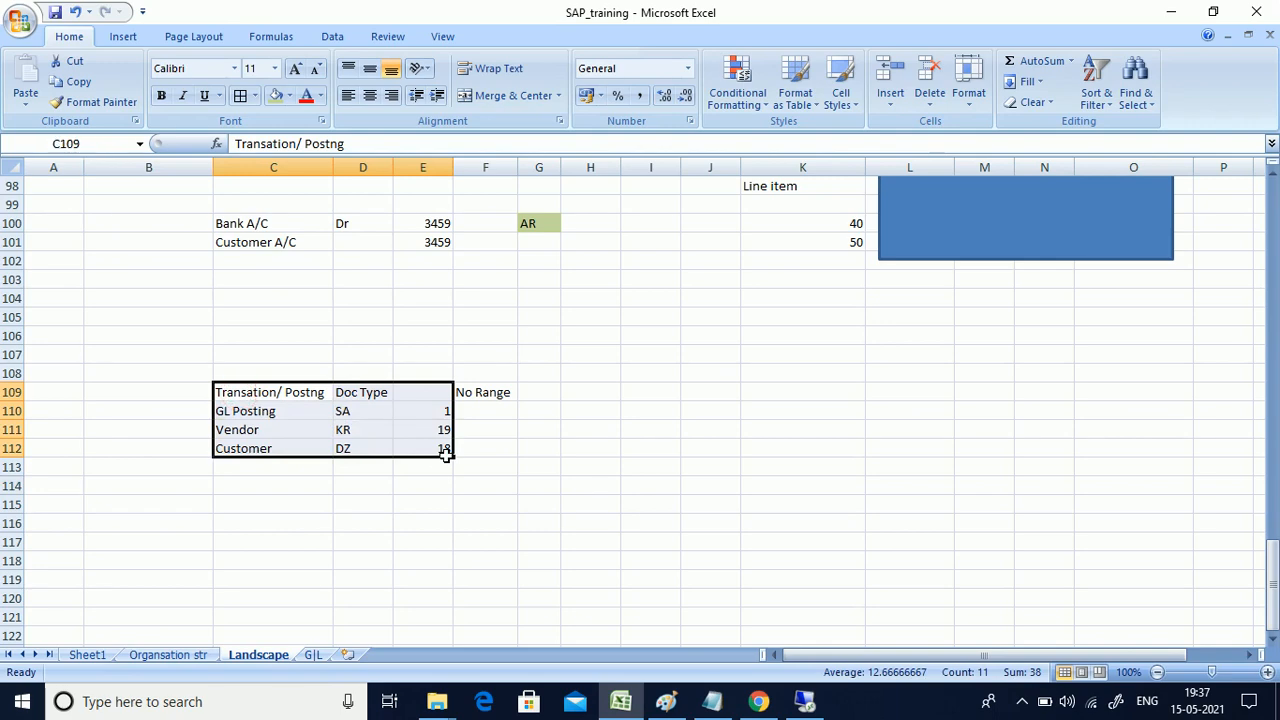
left_click_drag(268, 413, 392, 413)
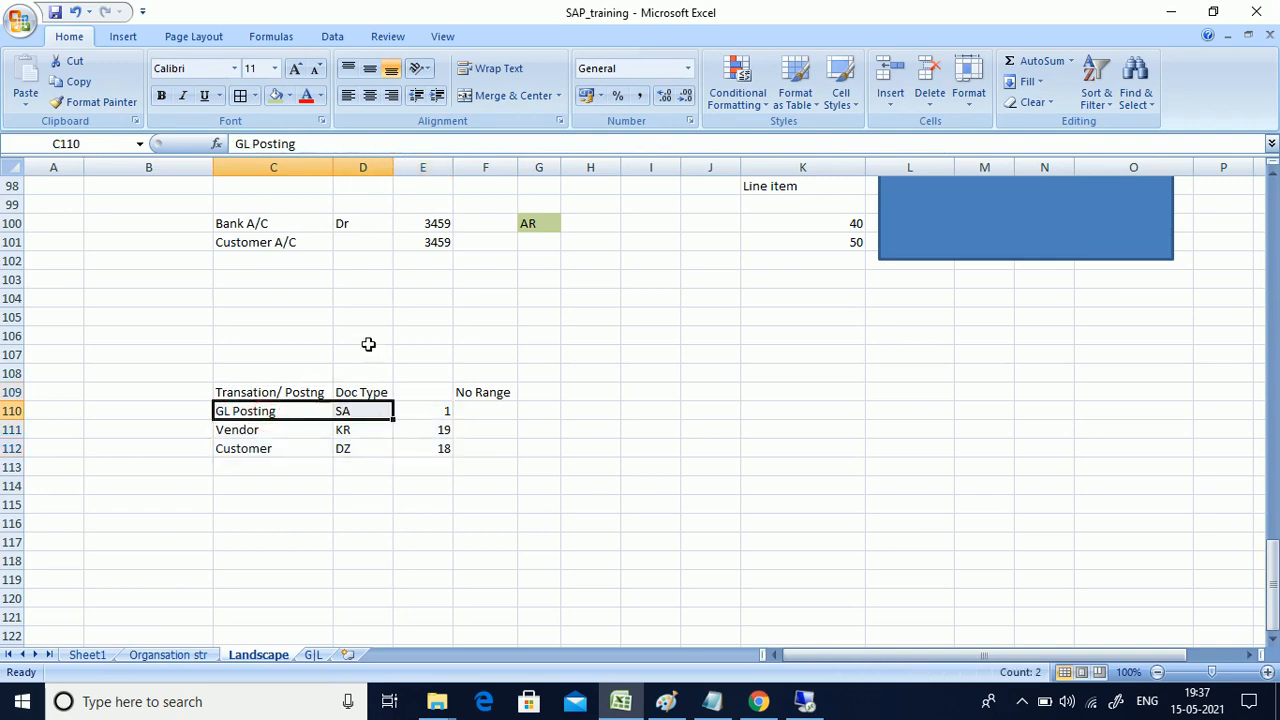
Copy the Exp A/C and Bank A/C journal entry starting at C91 and paste it at I109 beside the number range table
scroll(369, 343, "up", 3)
left_click_drag(267, 231, 440, 244)
key("ctrl+c")
scroll(849, 529, "down", 2)
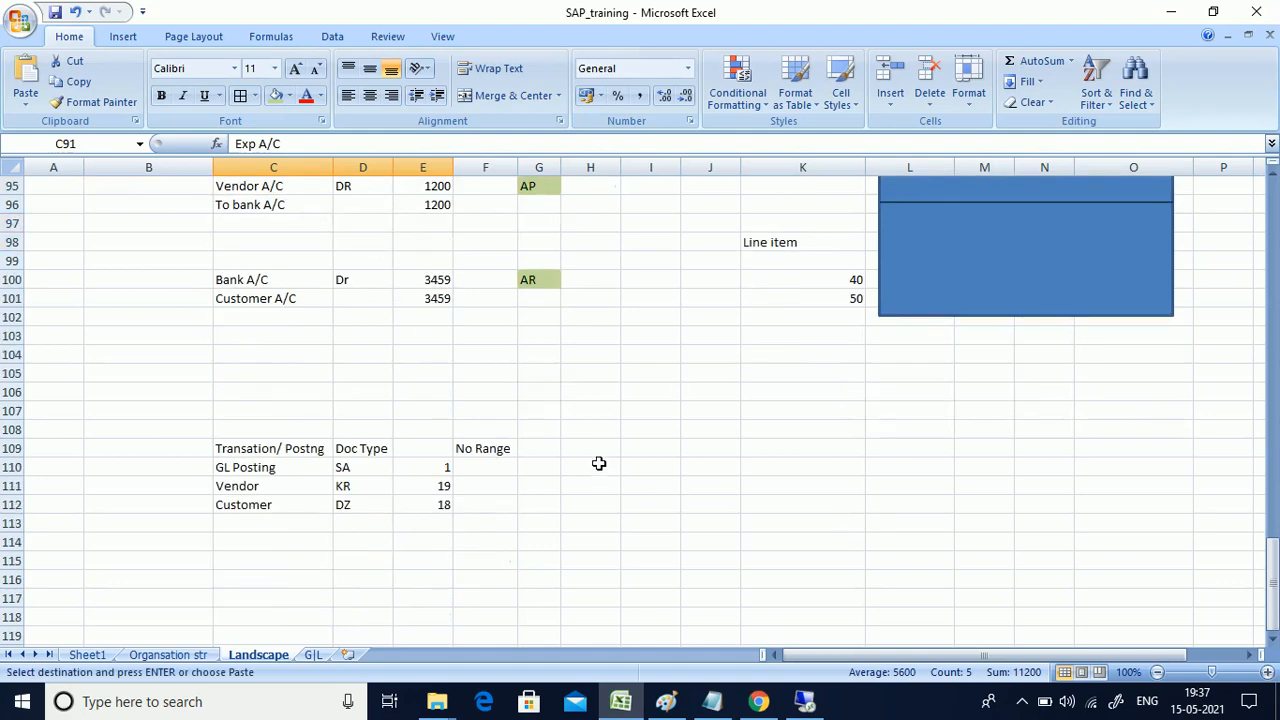
left_click(650, 449)
key("ctrl+v")
left_click(790, 541)
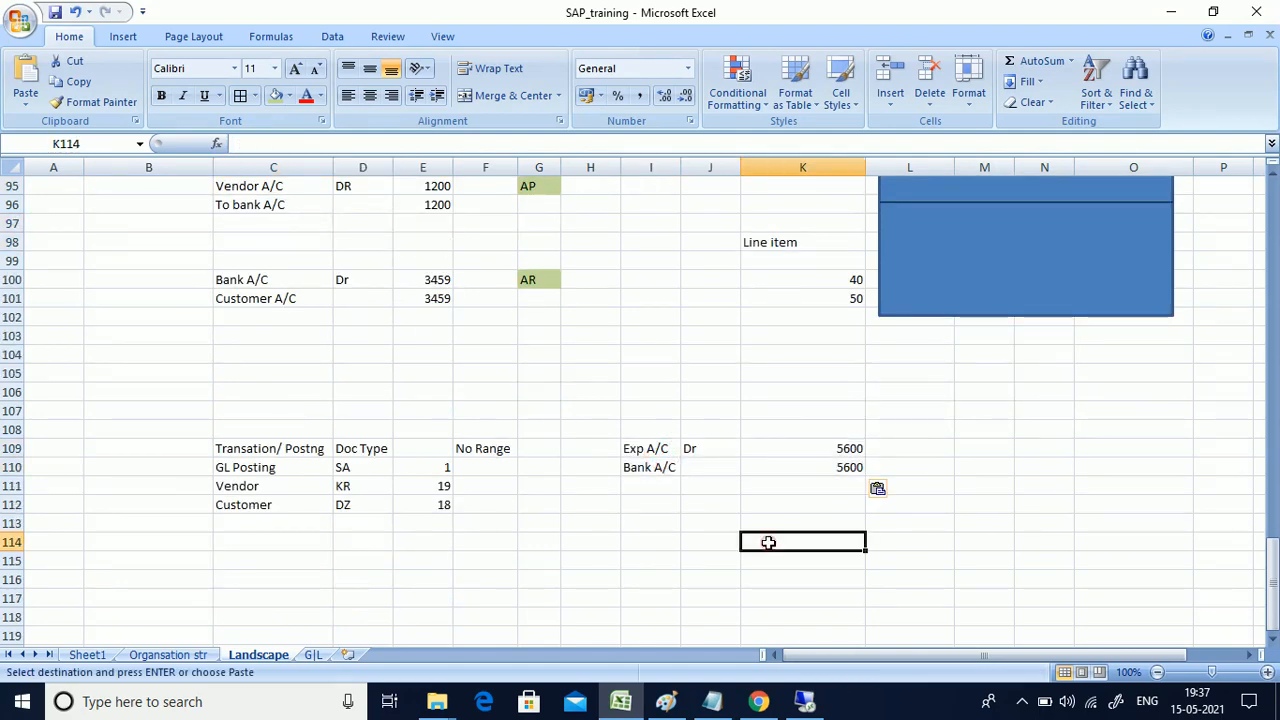
Highlight the pasted journal entry and enter its transaction code F-02 in M109
left_click_drag(650, 446, 820, 471)
left_click(964, 447)
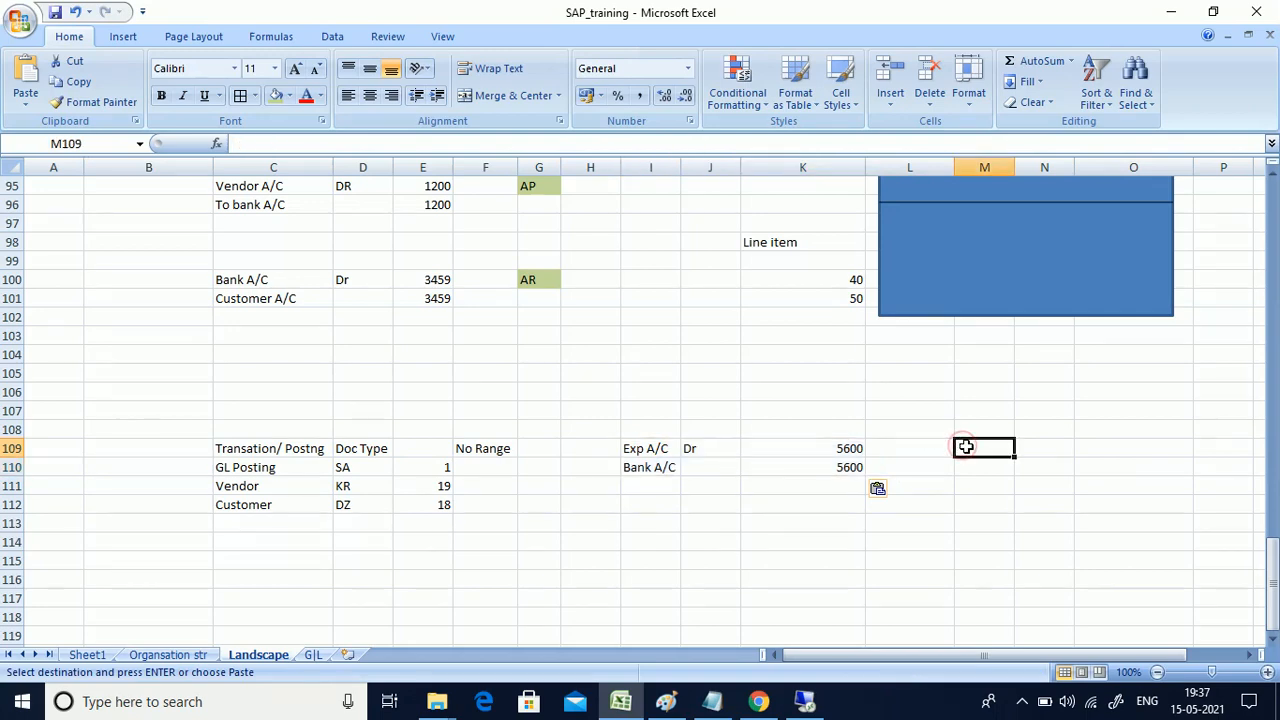
type("F-")
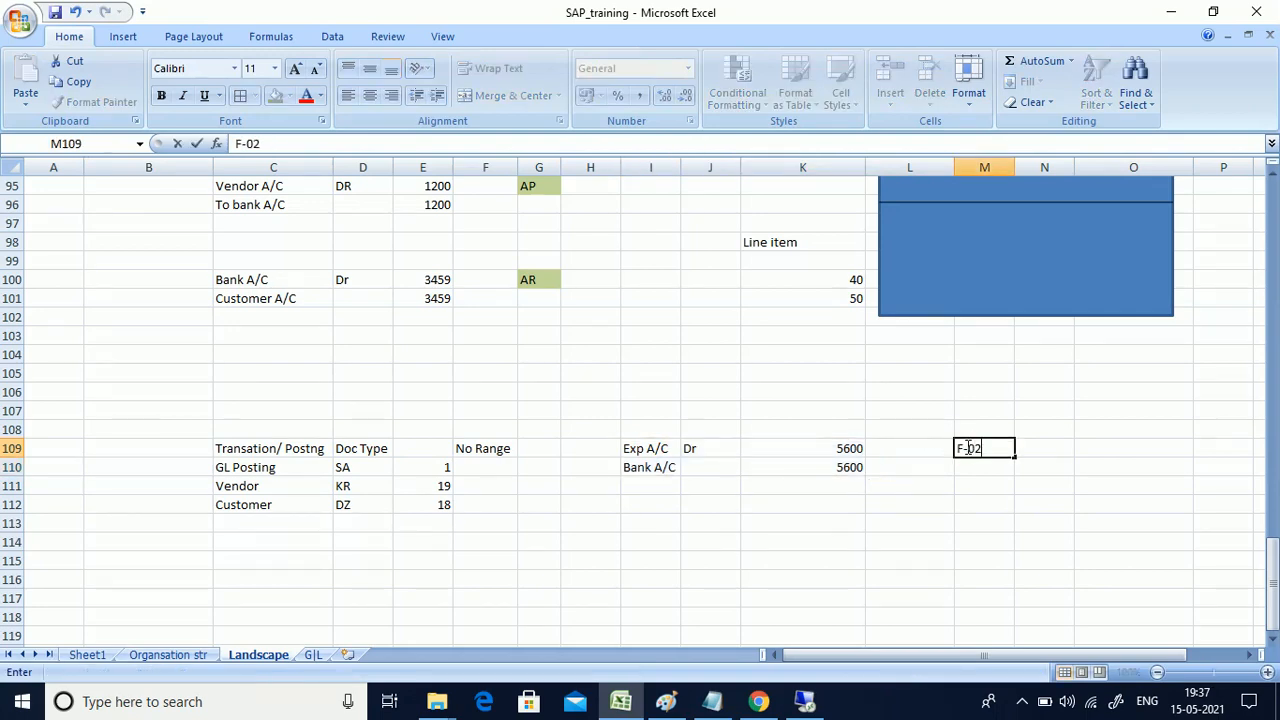
type("02")
left_click(855, 616)
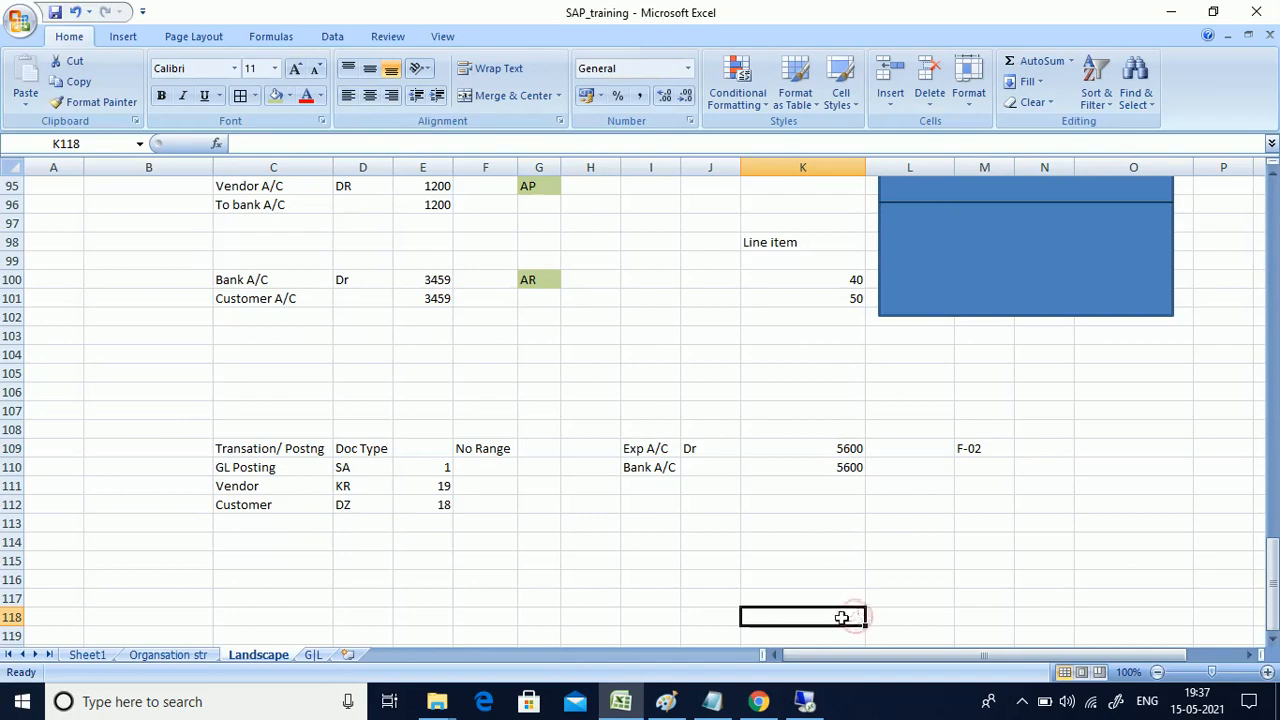
left_click(653, 598)
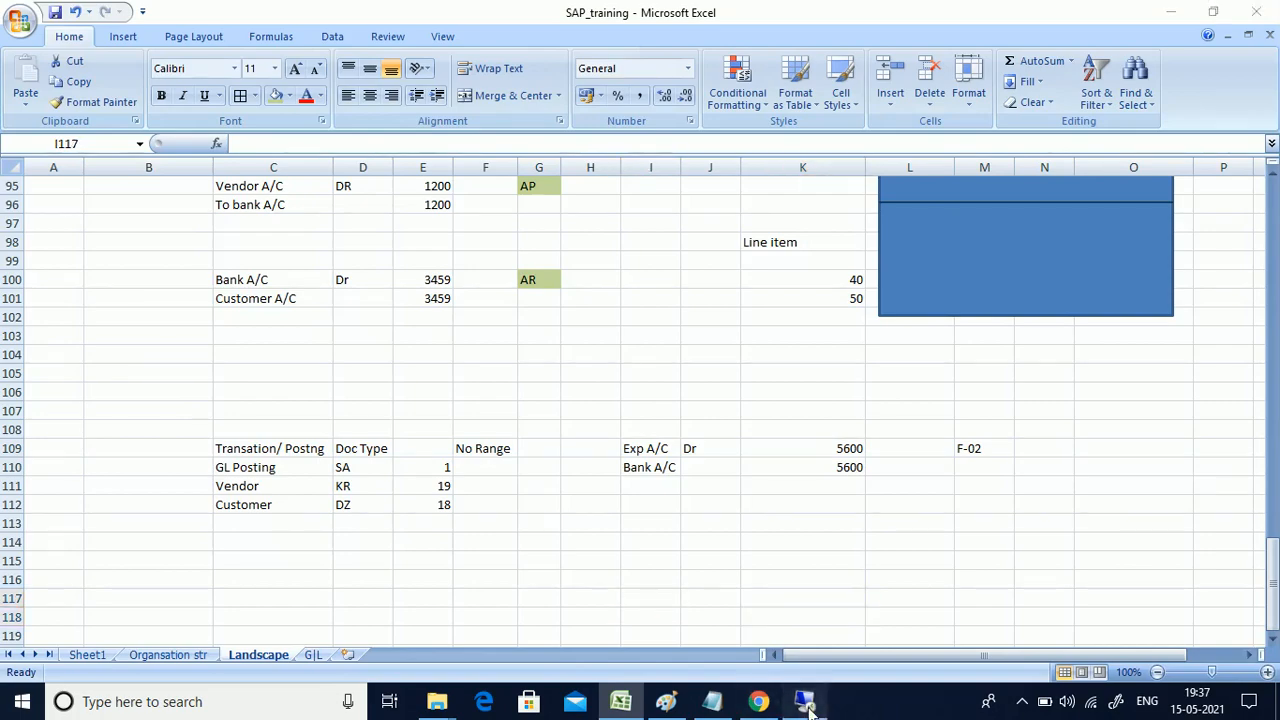
Switch back to SAP, leave the document types settings and start G/L account posting (F-02) in the SAP Easy Access session
left_click(805, 701)
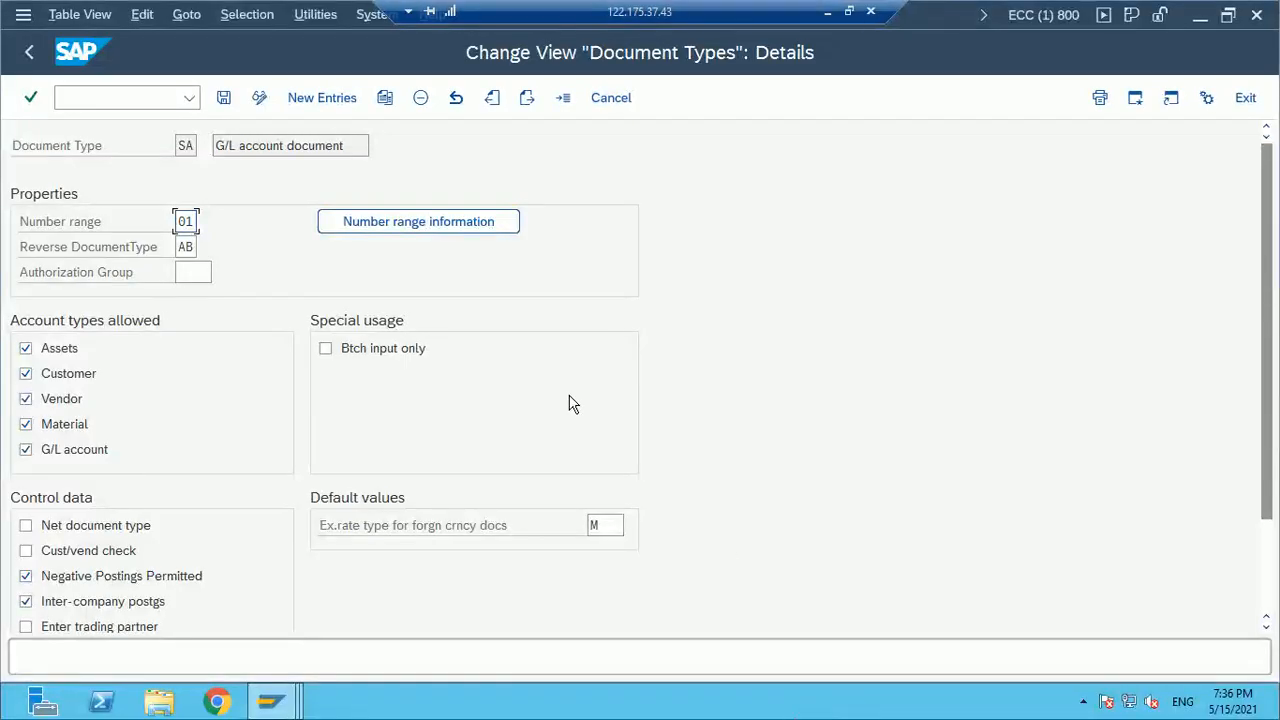
left_click(29, 53)
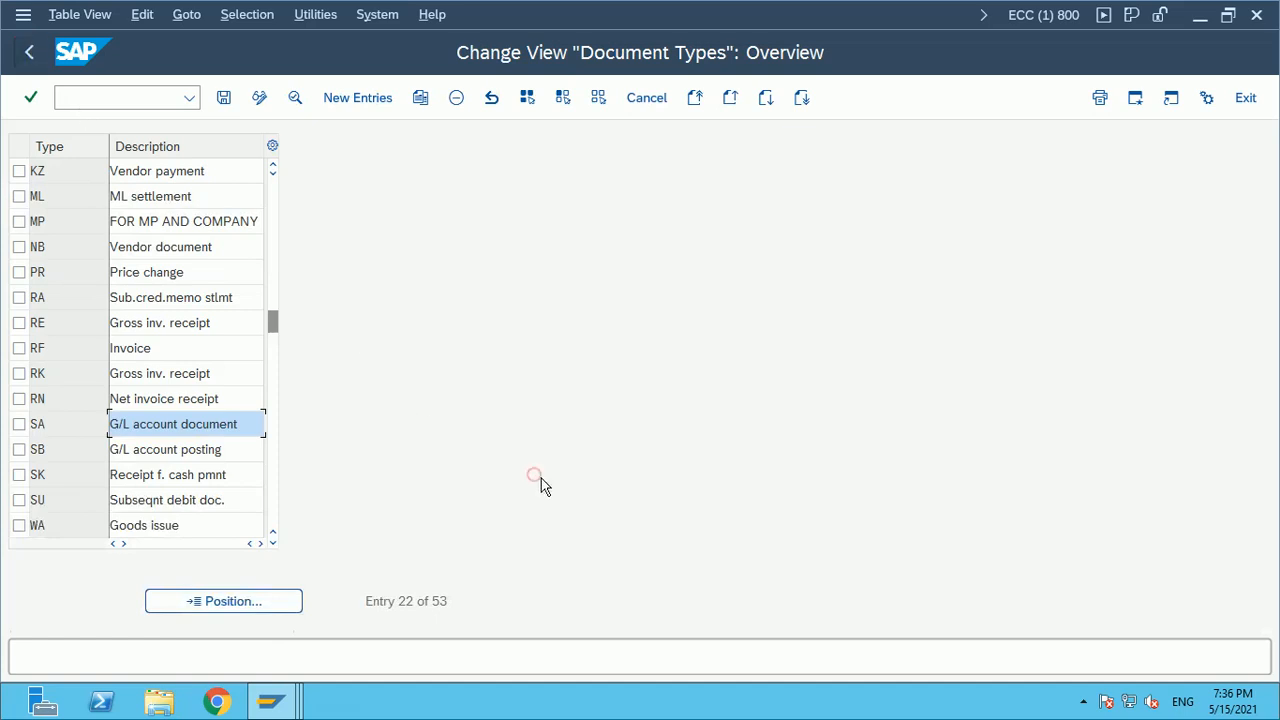
left_click(29, 53)
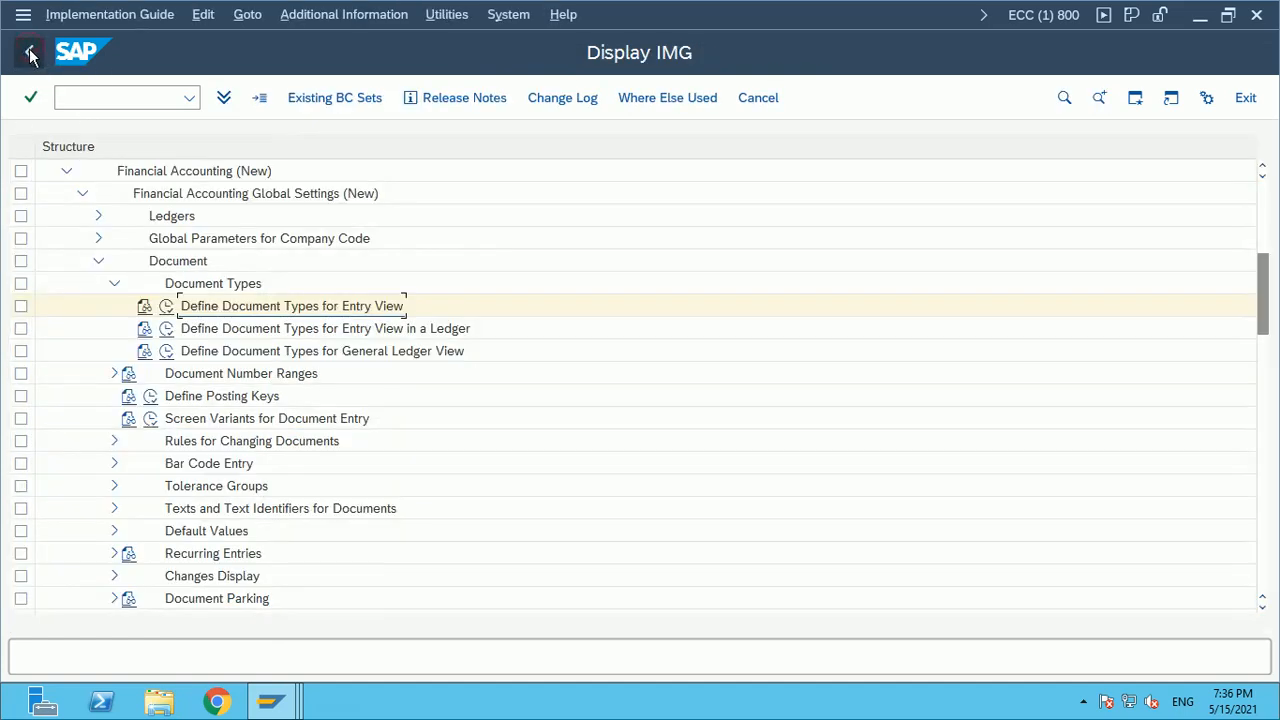
mouse_move(313, 707)
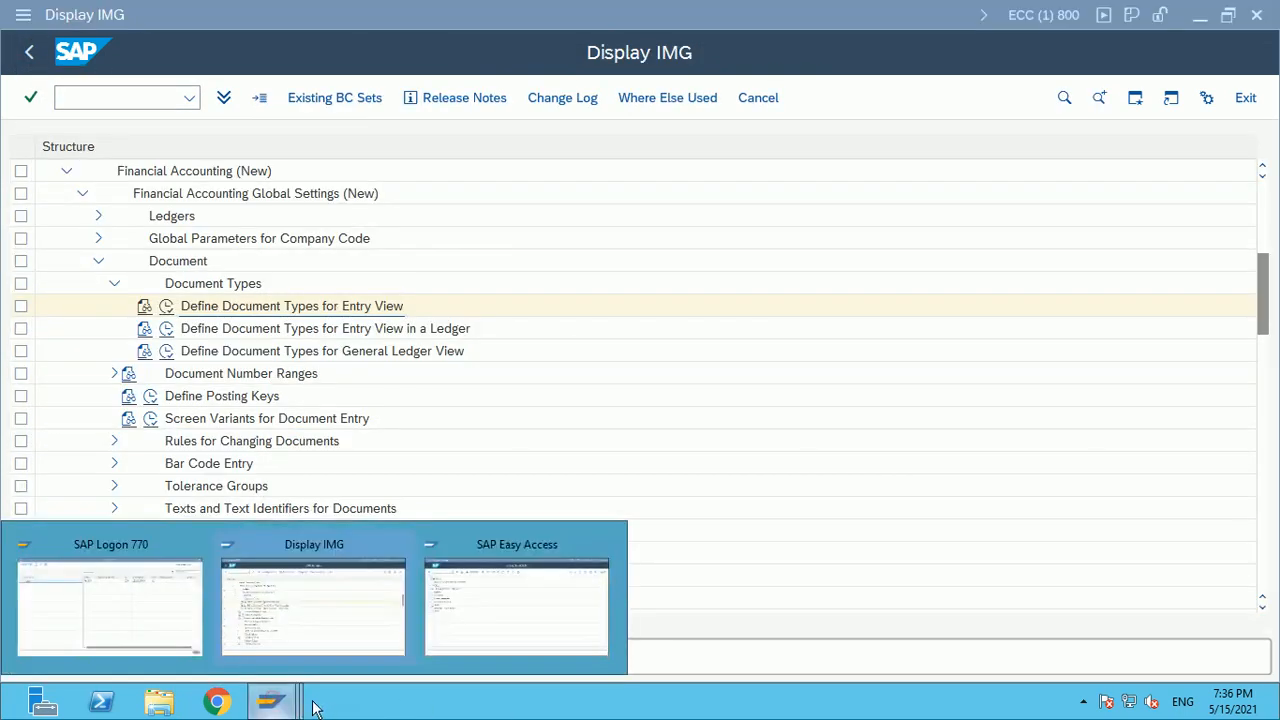
left_click(586, 608)
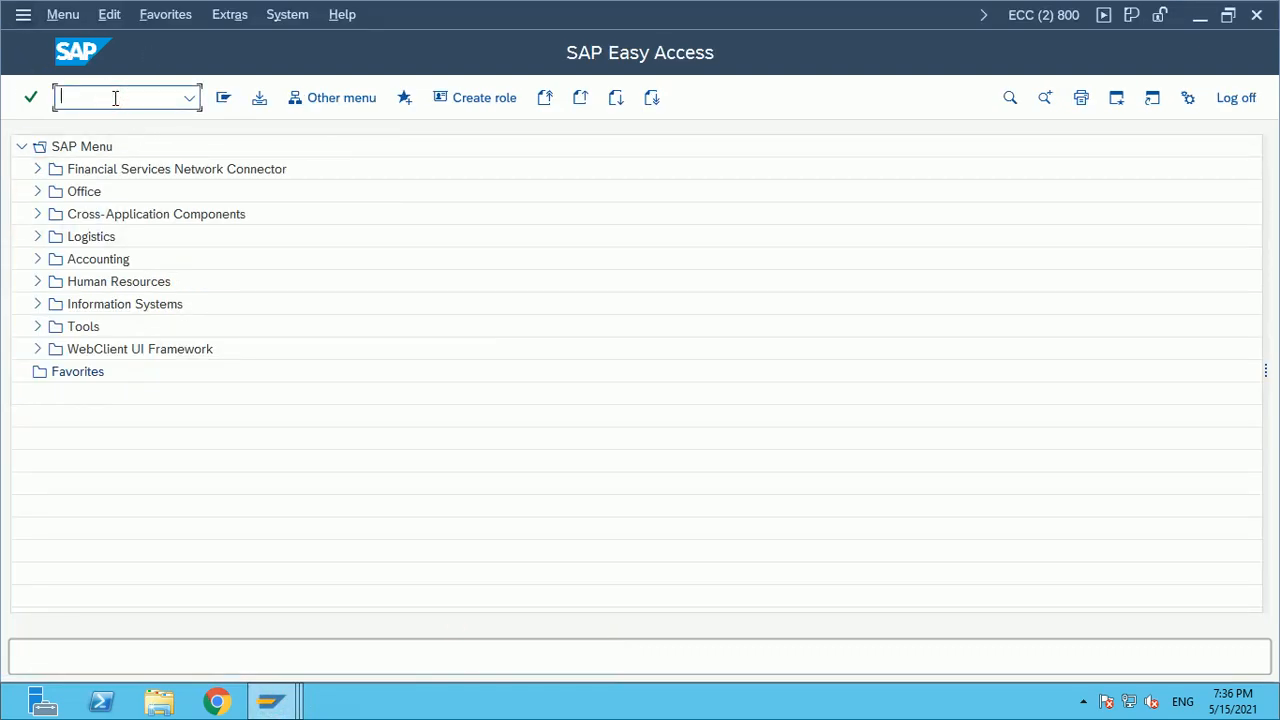
key("Return")
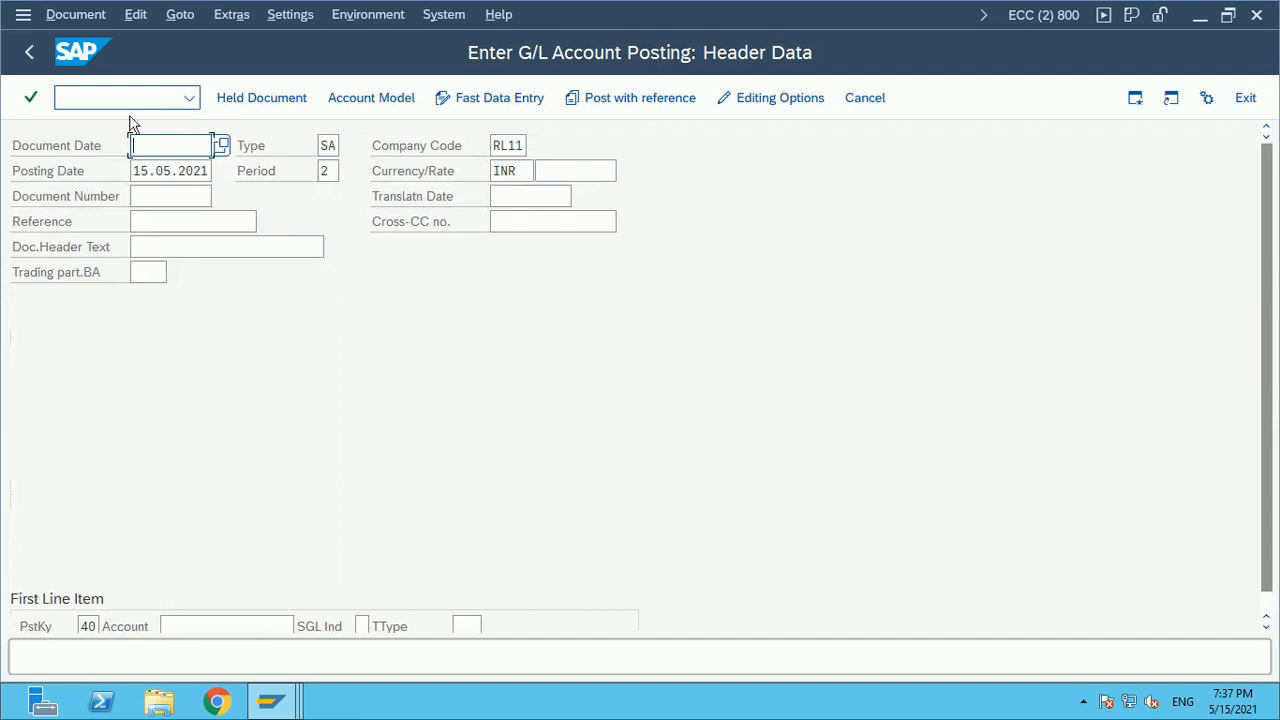
Examine the Document Date and Document Number fields in the G/L account posting header data
left_click(251, 343)
left_click(157, 198)
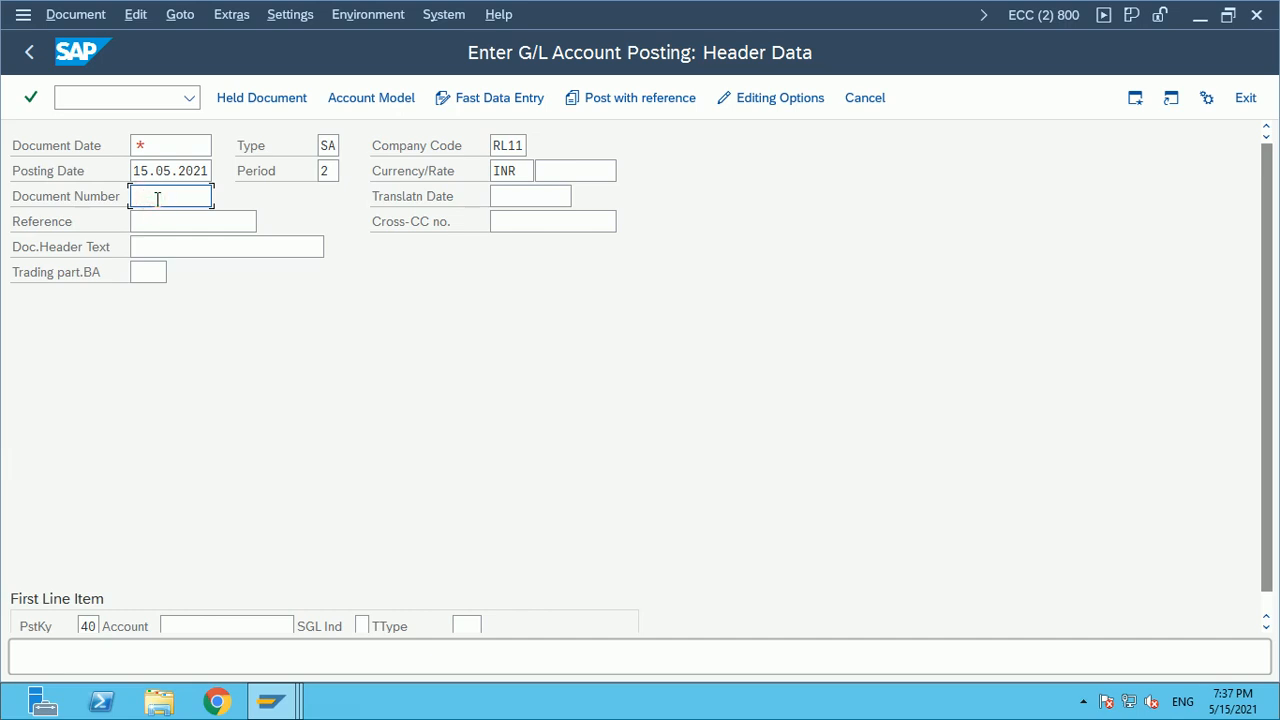
left_click(173, 148)
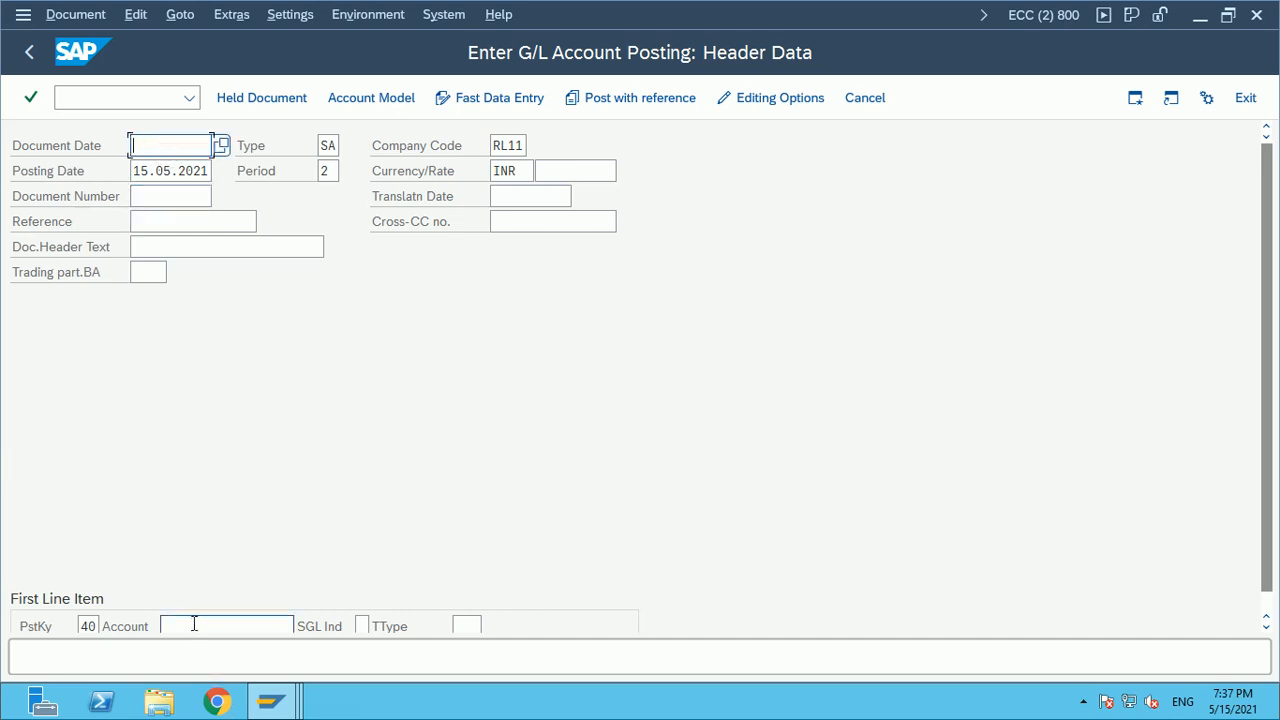
left_click(180, 199)
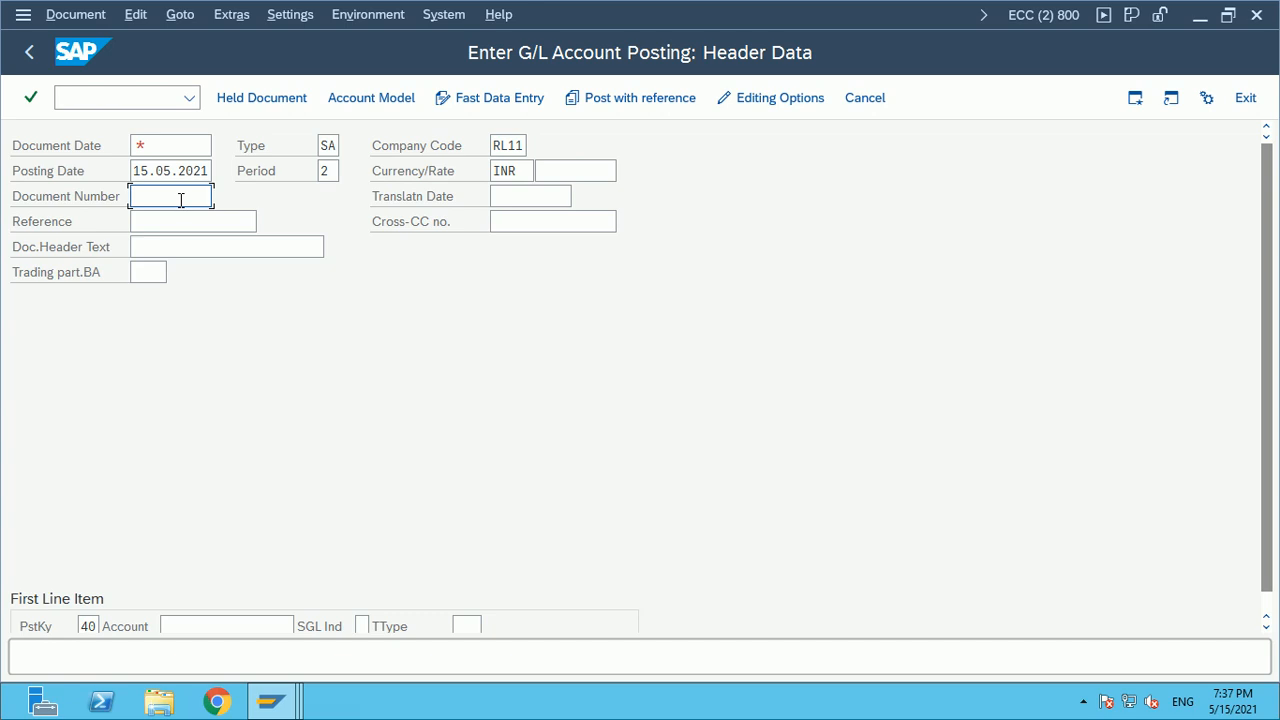
Switch to the Excel workbook and highlight the journal entry in I109:K110 and its transaction code in M109
left_click(830, 10)
left_click(608, 540)
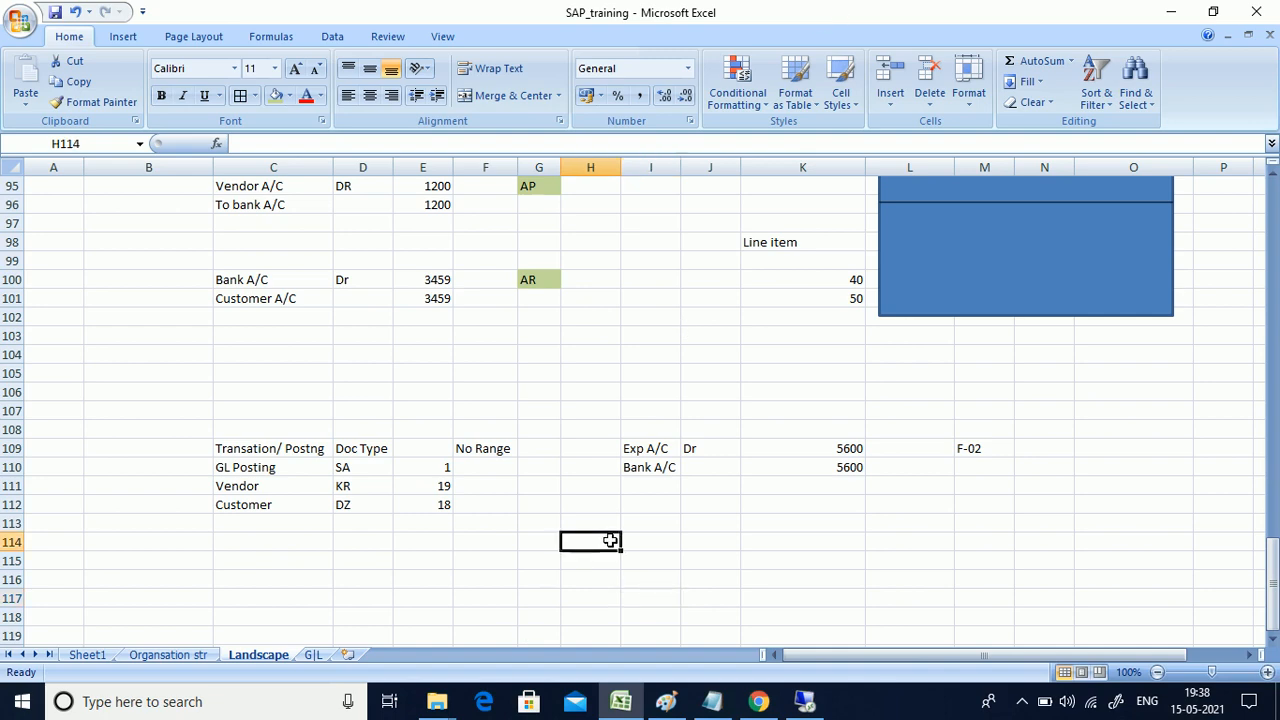
scroll(605, 447, "down", 2)
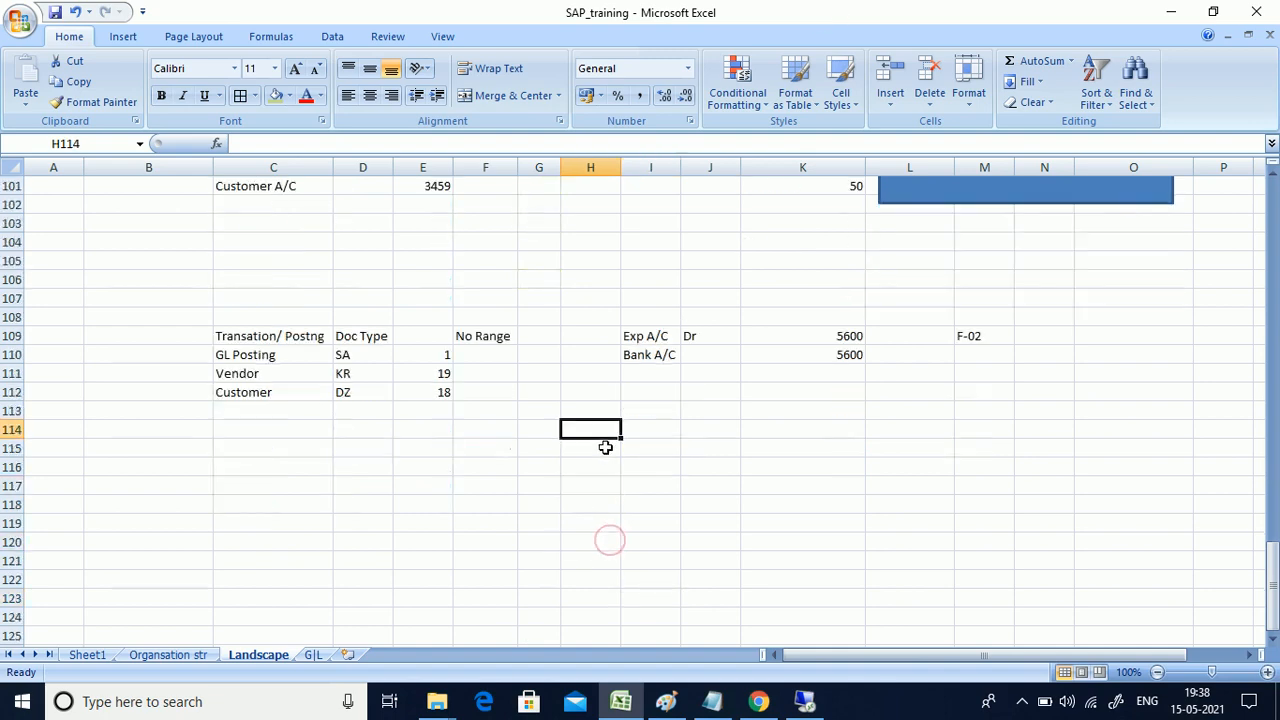
left_click(257, 358)
left_click(648, 336)
left_click_drag(648, 336, 818, 351)
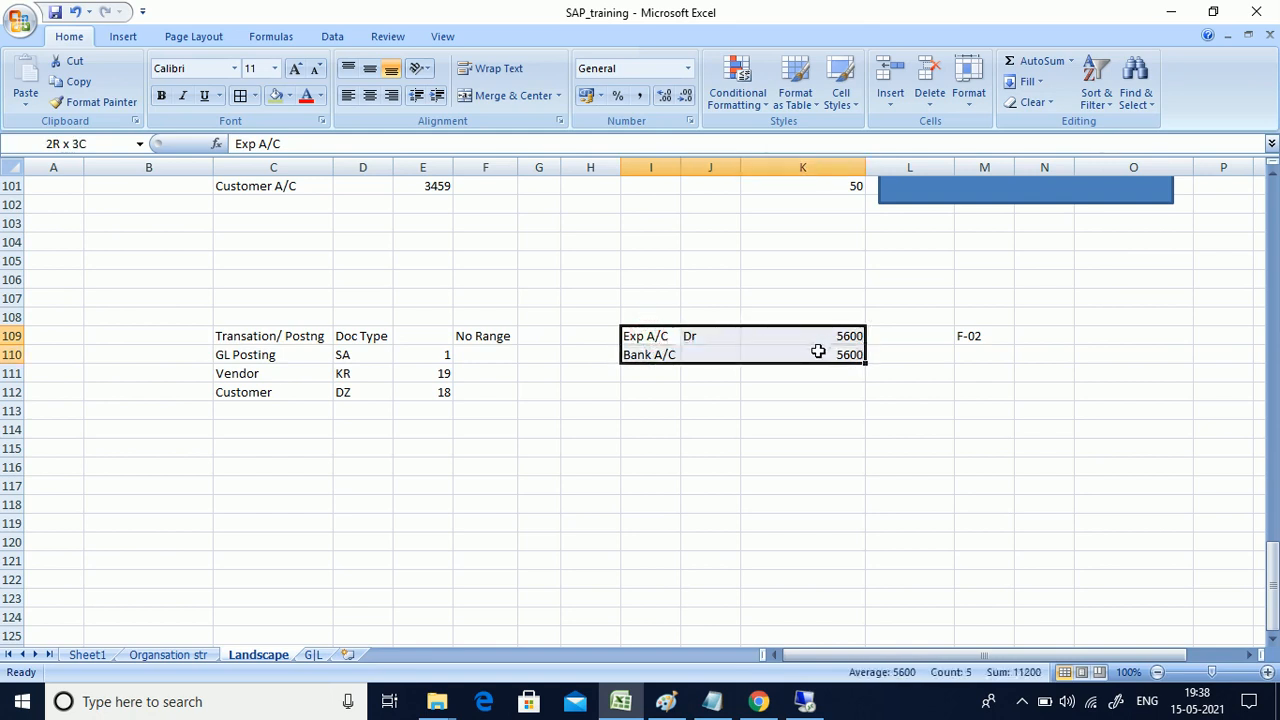
left_click(978, 334)
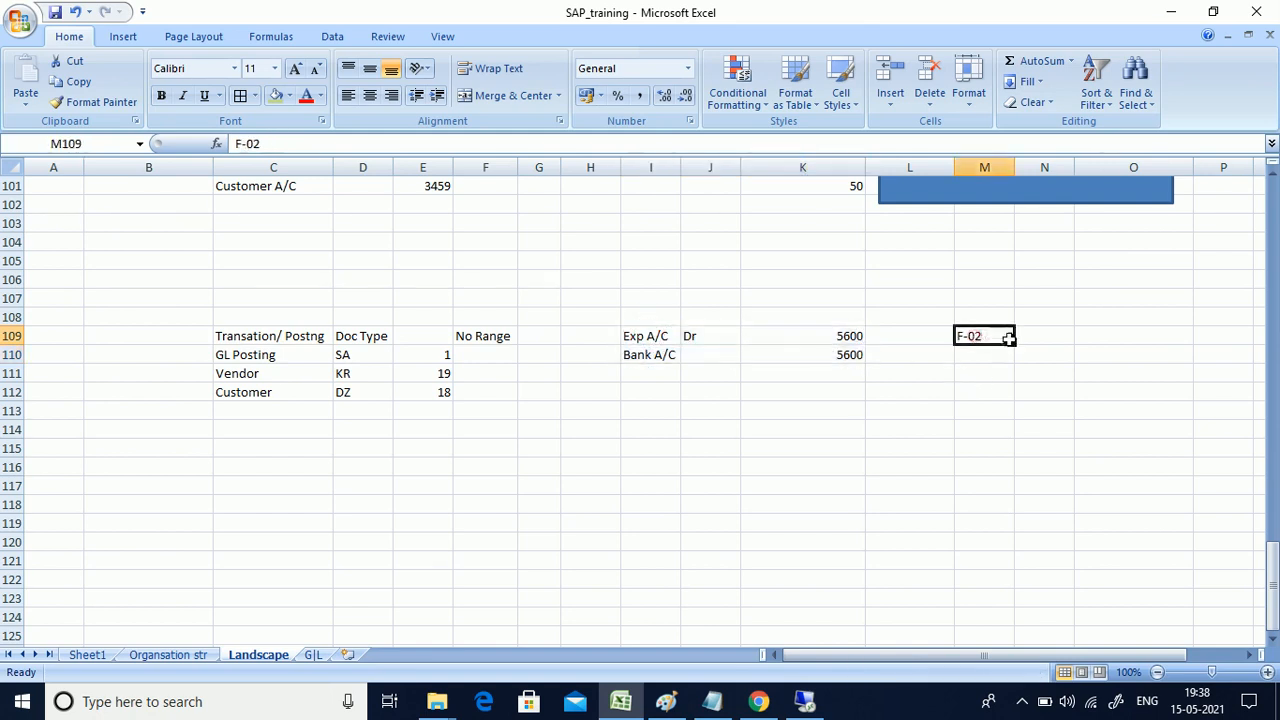
Point out the debit amount in K109 and the Exp A/C and Bank A/C cells of the journal entry
left_click(777, 450)
left_click(841, 335)
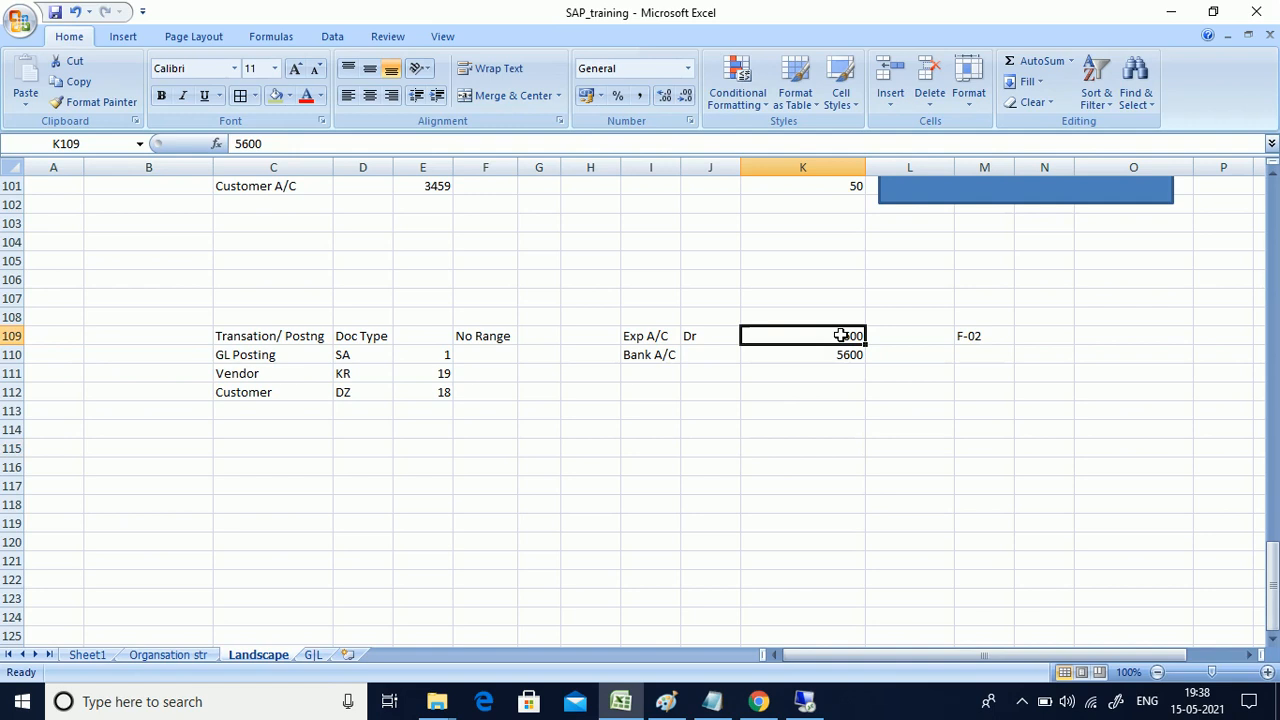
left_click(638, 338)
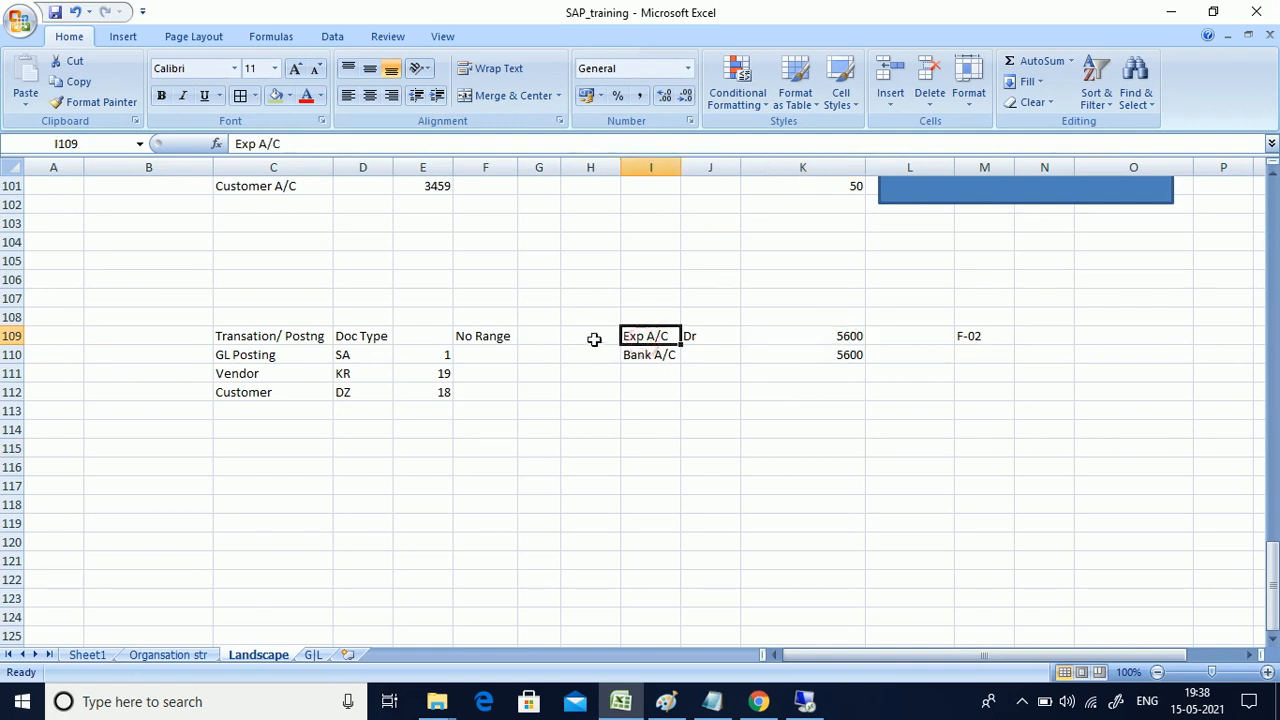
left_click(592, 337)
left_click(651, 338)
left_click(655, 360)
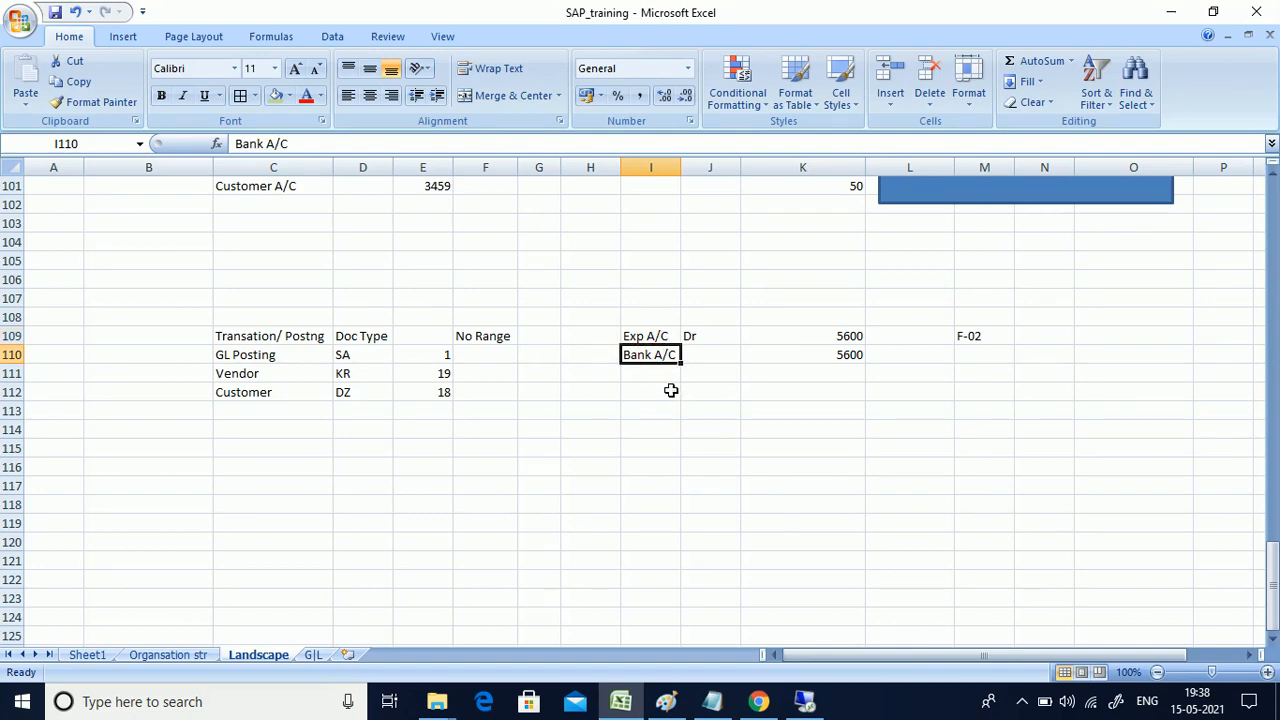
Highlight the GL Posting row in C110:E110 and the number range cell beside document type SA
left_click_drag(263, 360, 415, 347)
left_click(435, 335)
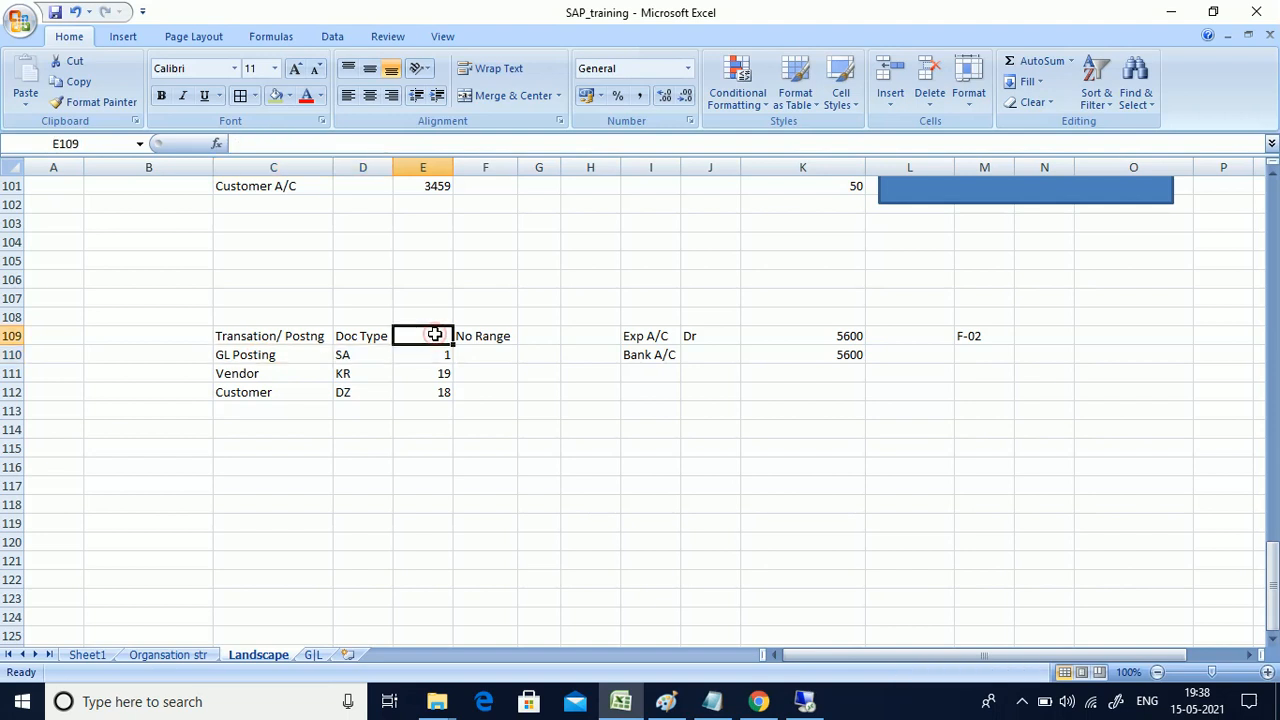
left_click_drag(223, 357, 440, 350)
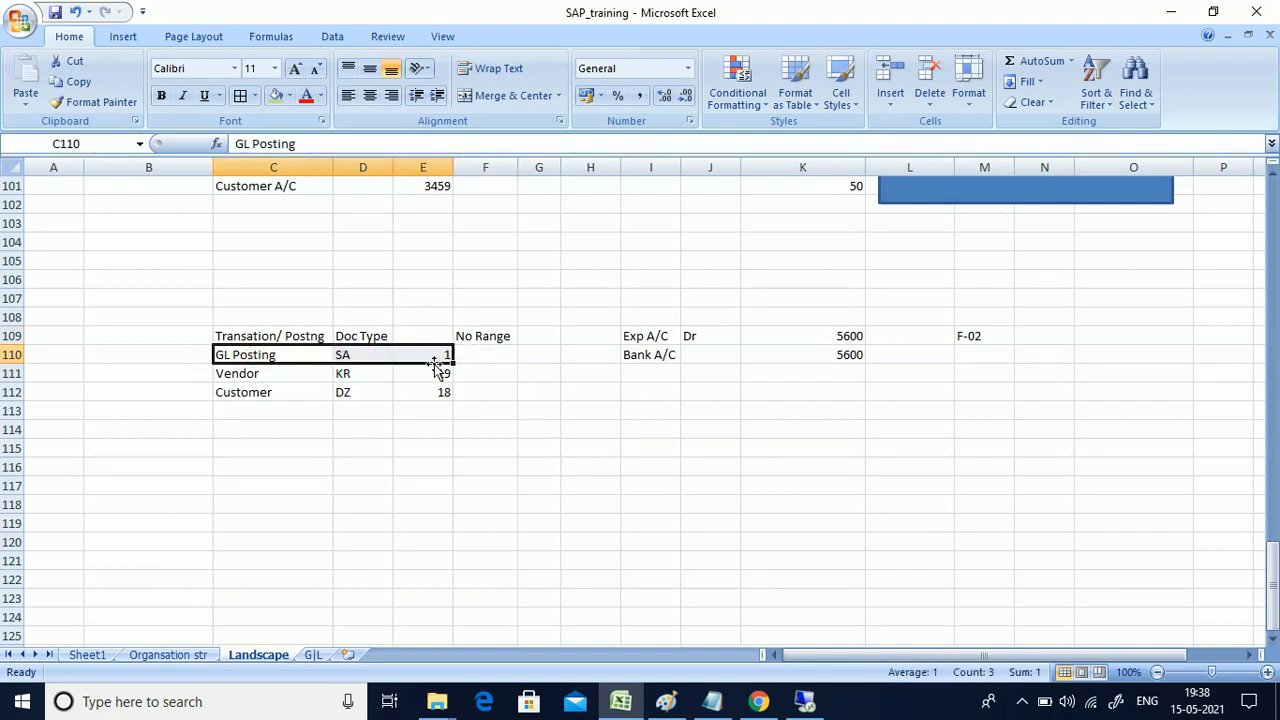
left_click(437, 360)
left_click(513, 374)
left_click(497, 356)
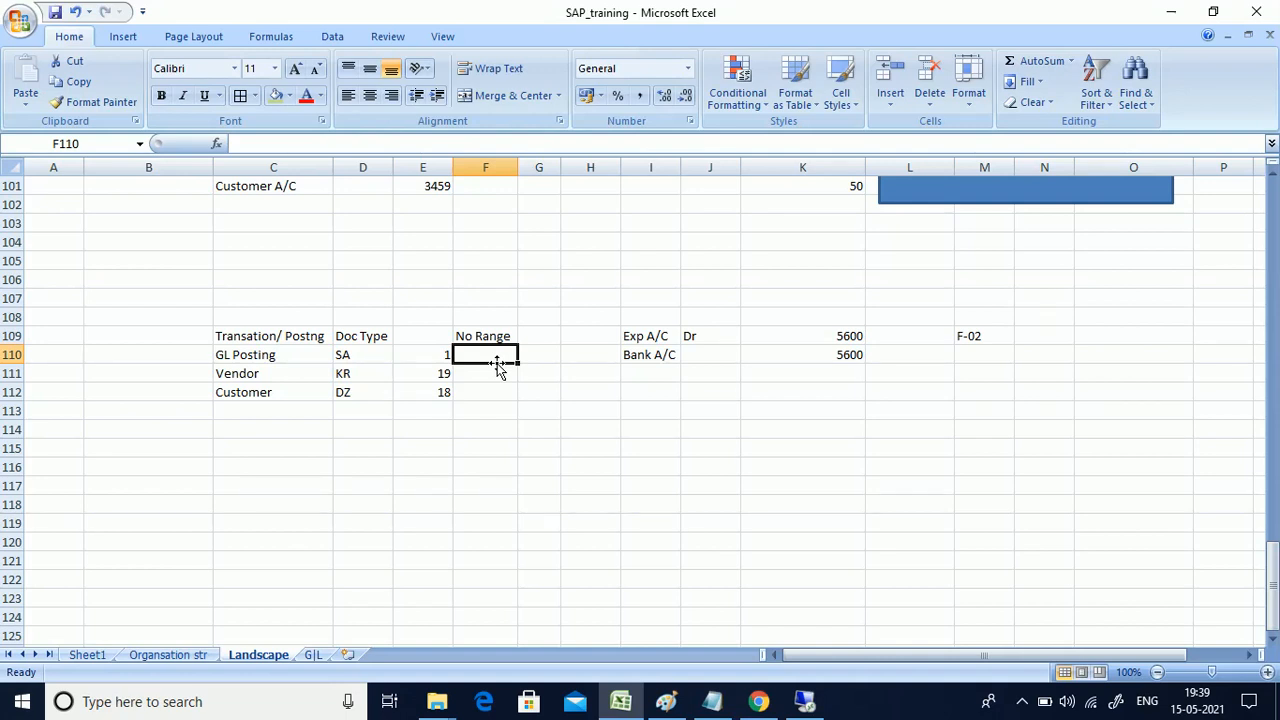
double_click(492, 357)
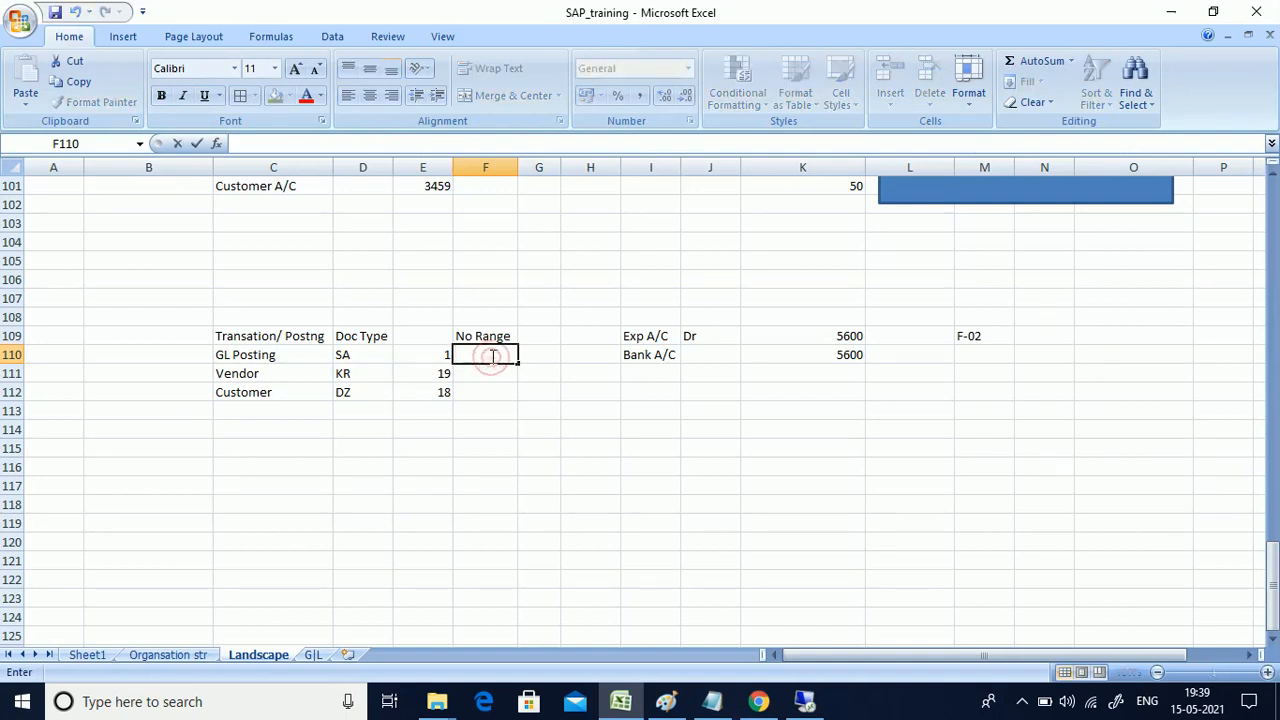
type("10000")
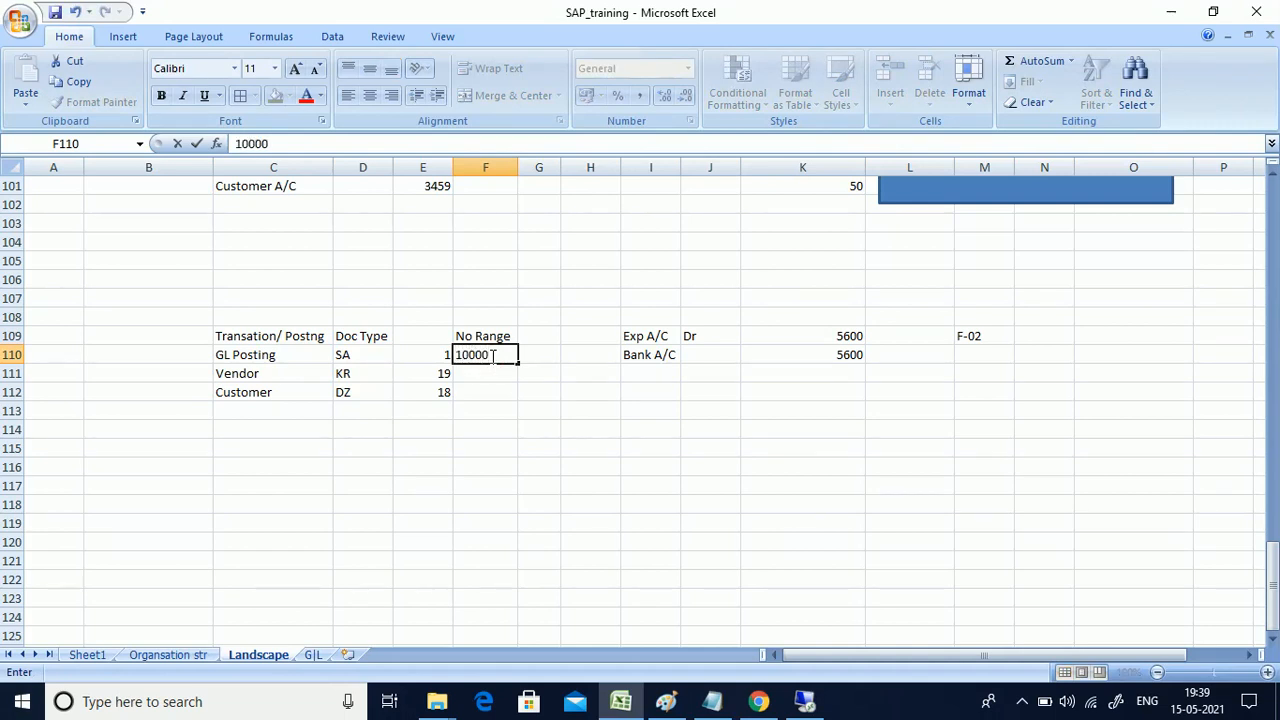
type("-")
key("BackSpace")
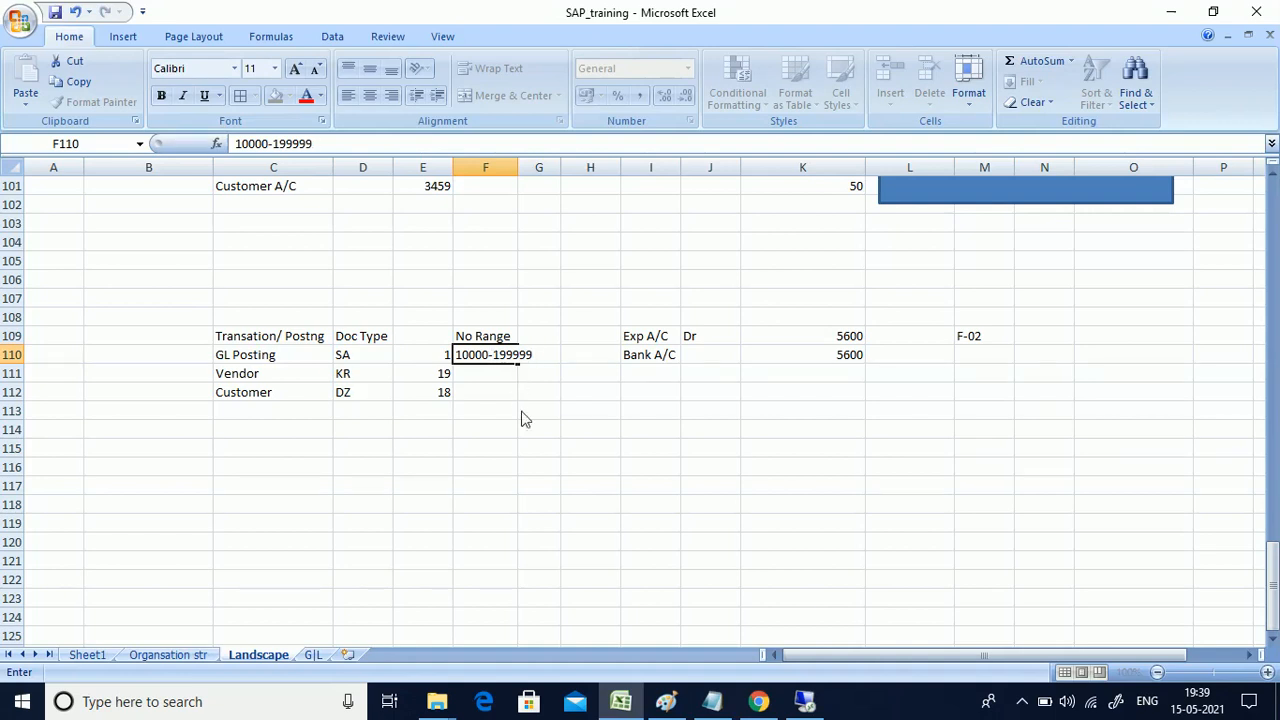
left_click(525, 412)
left_click(490, 360)
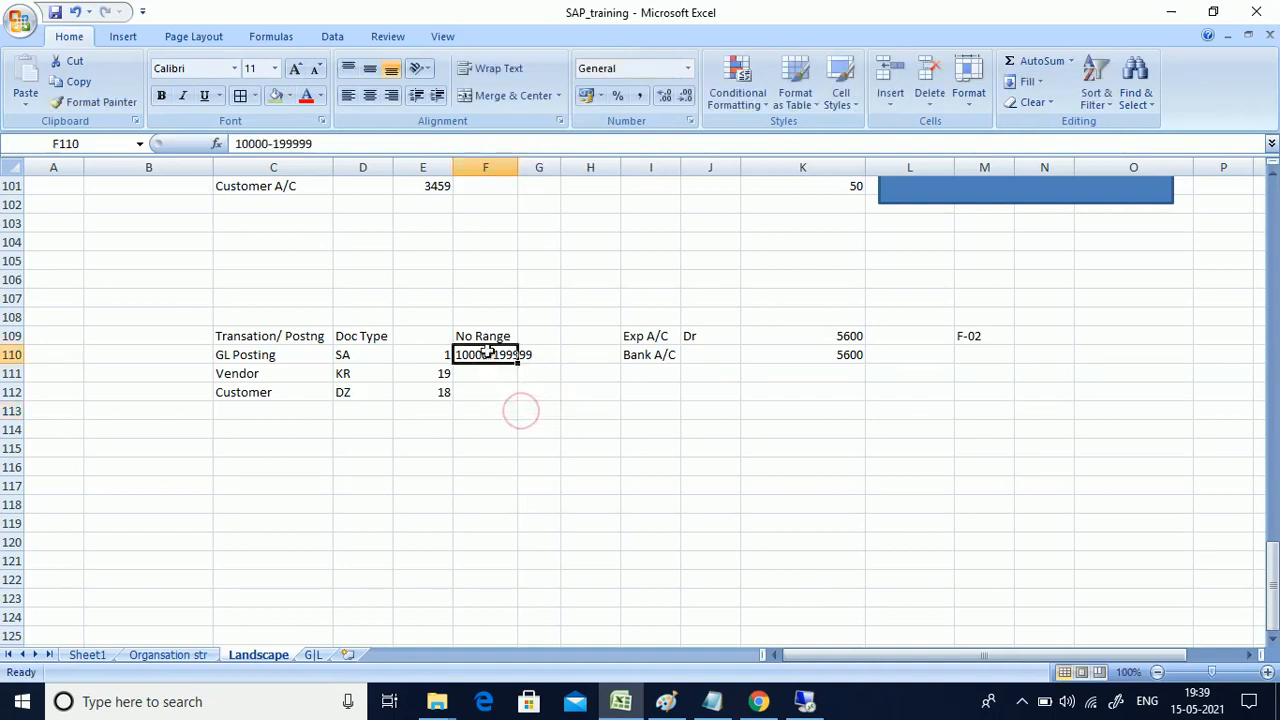
double_click(517, 166)
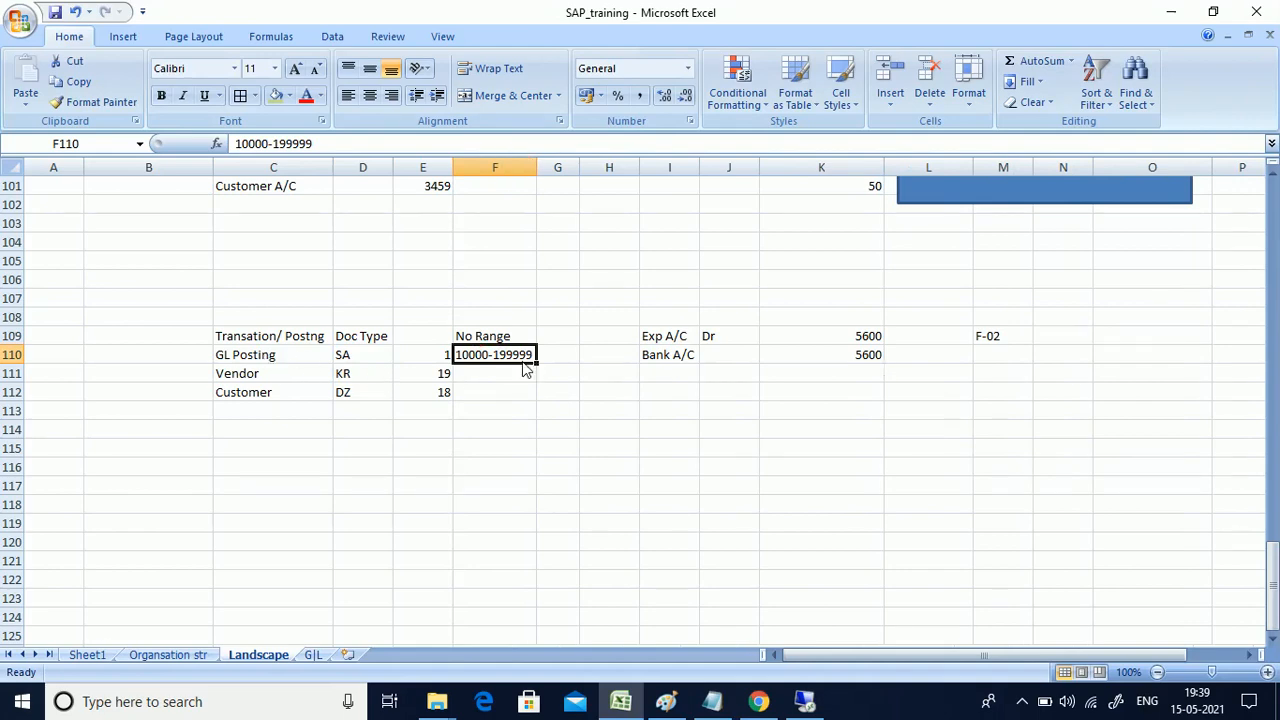
left_click(124, 37)
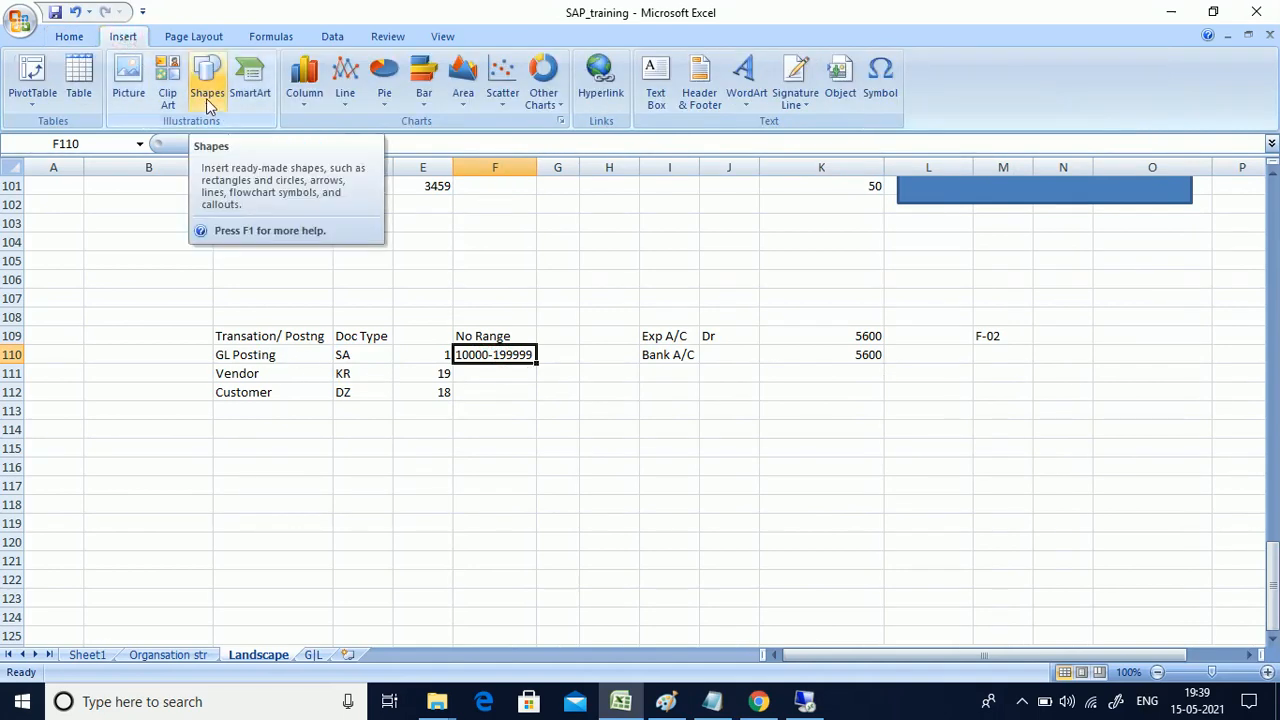
left_click(208, 100)
left_click(240, 148)
left_click_drag(460, 354, 422, 354)
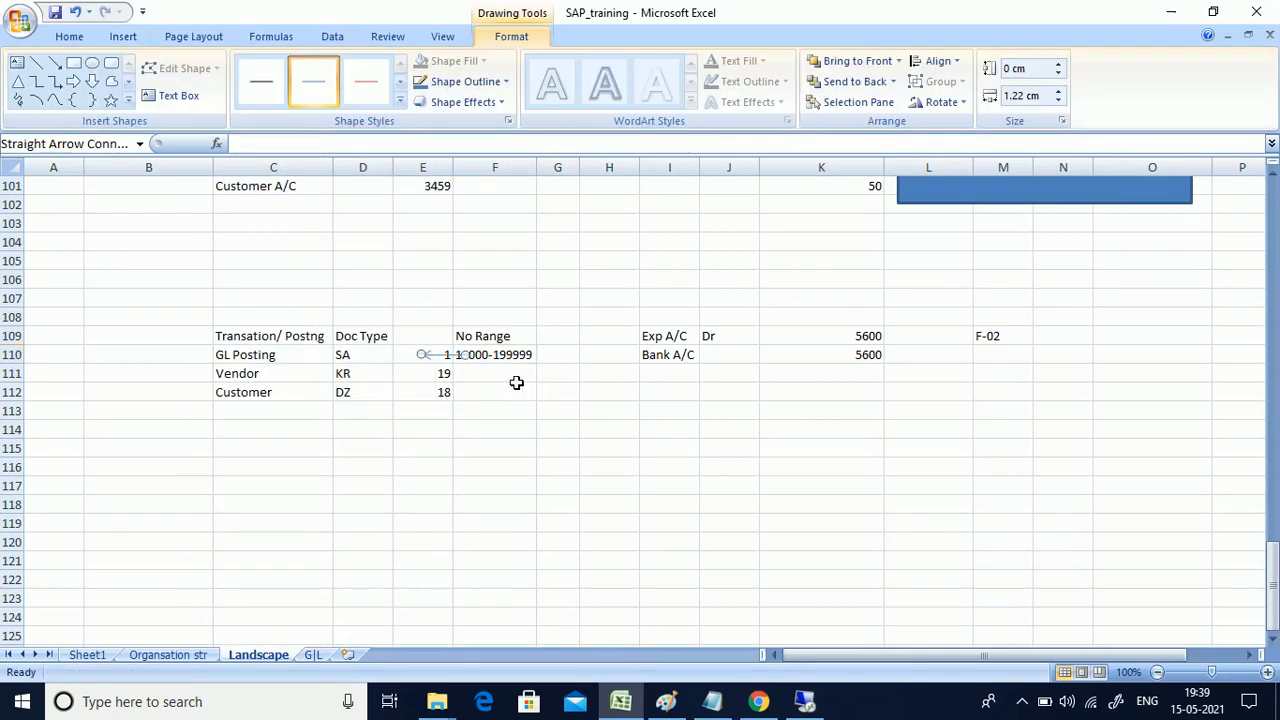
left_click(510, 378)
left_click(491, 354)
left_click(629, 368)
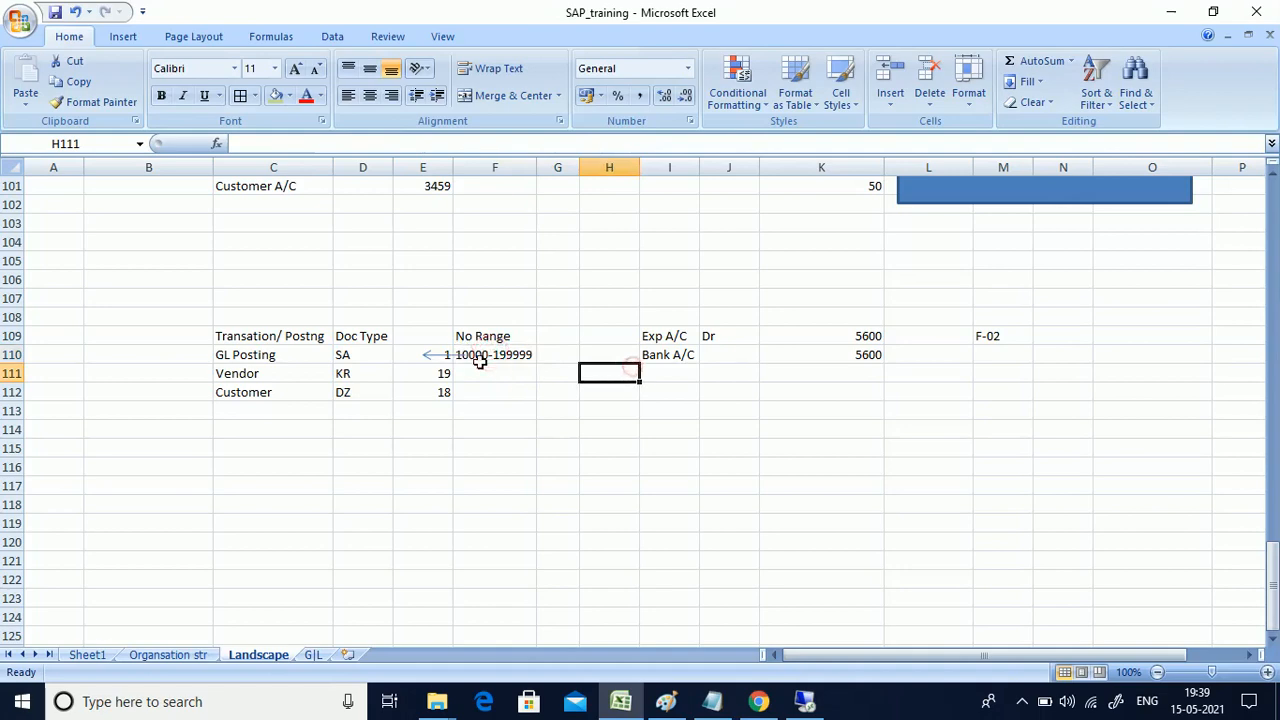
Point out the number range cells of the Vendor and Customer rows in E111:F112
left_click(480, 371)
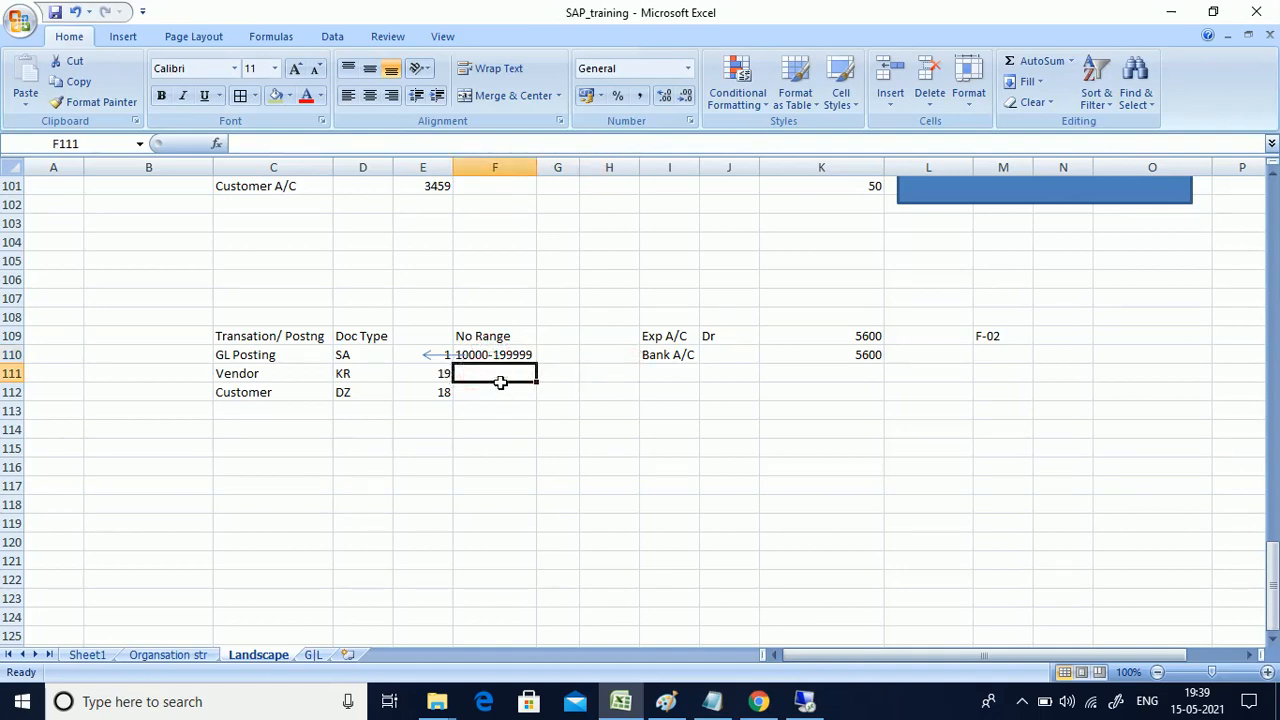
mouse_move(428, 375)
left_mouse_down()
mouse_move(449, 374)
mouse_move(443, 387)
left_mouse_up()
left_click(490, 378)
left_click(423, 392)
key("shift+Right")
left_click(433, 375)
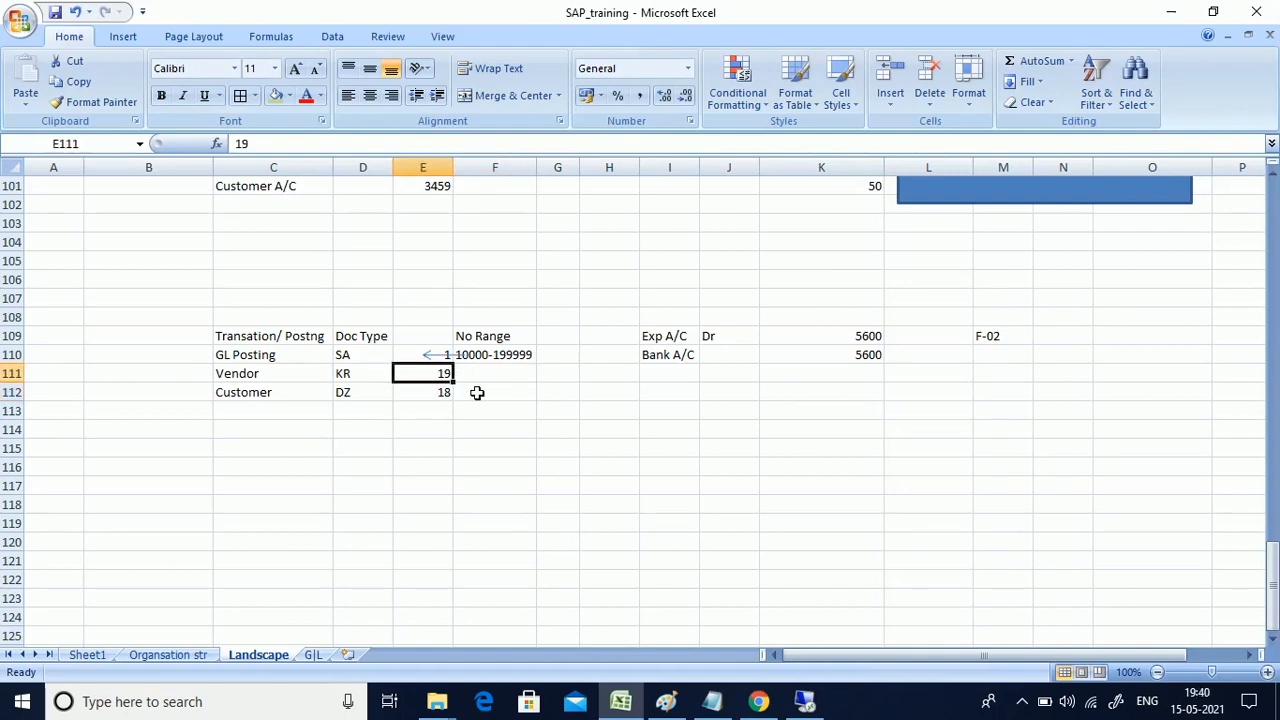
left_click(477, 393)
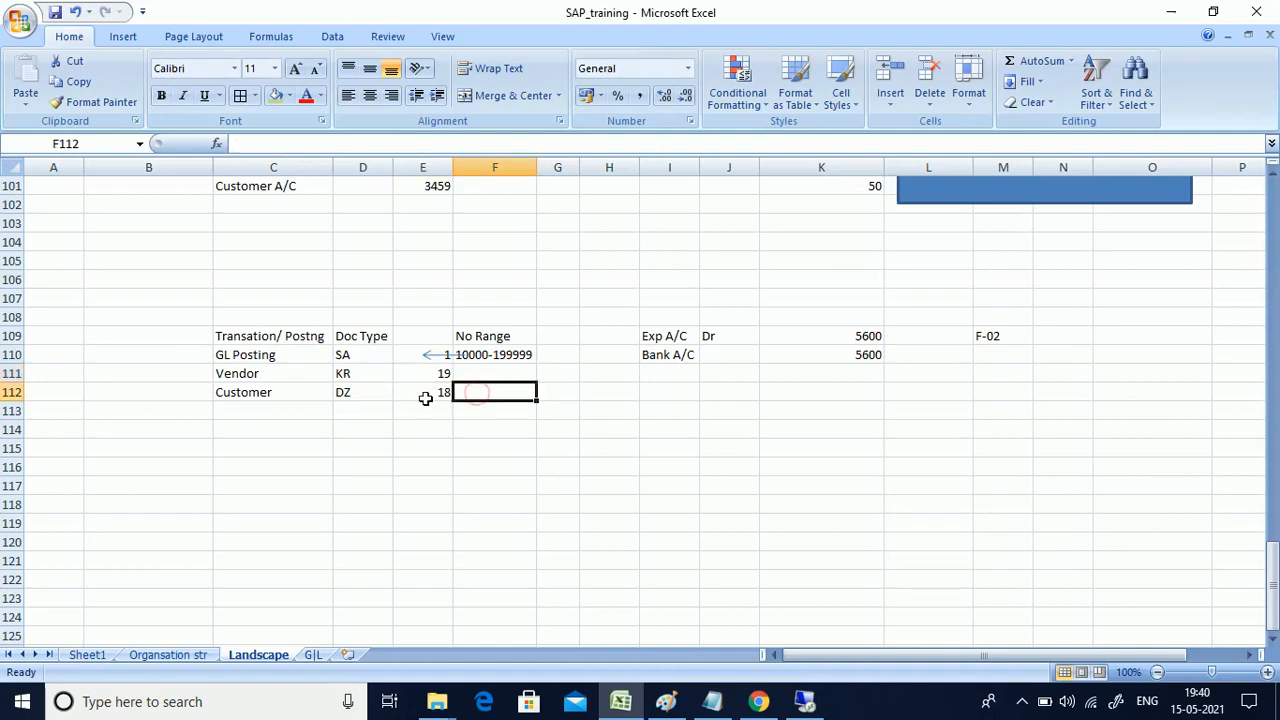
left_click(423, 396)
Switch to SAP and bring the Display IMG session to the front
left_click(804, 696)
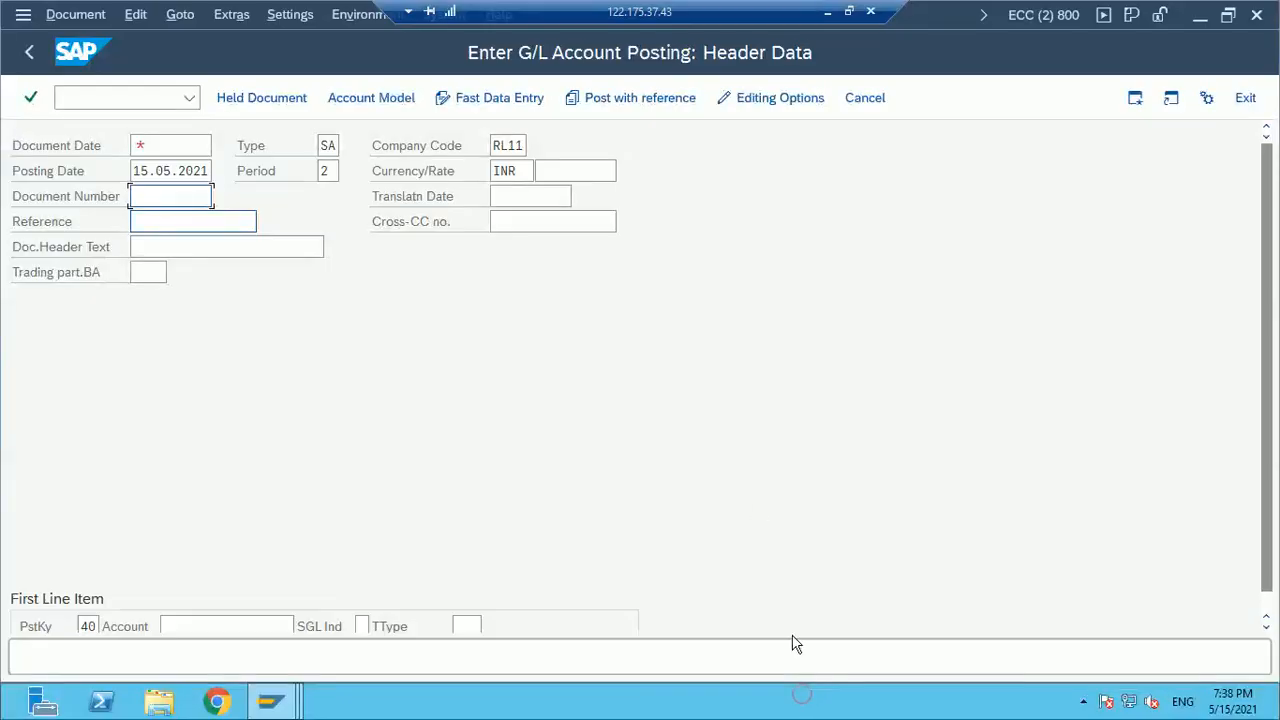
left_click(434, 398)
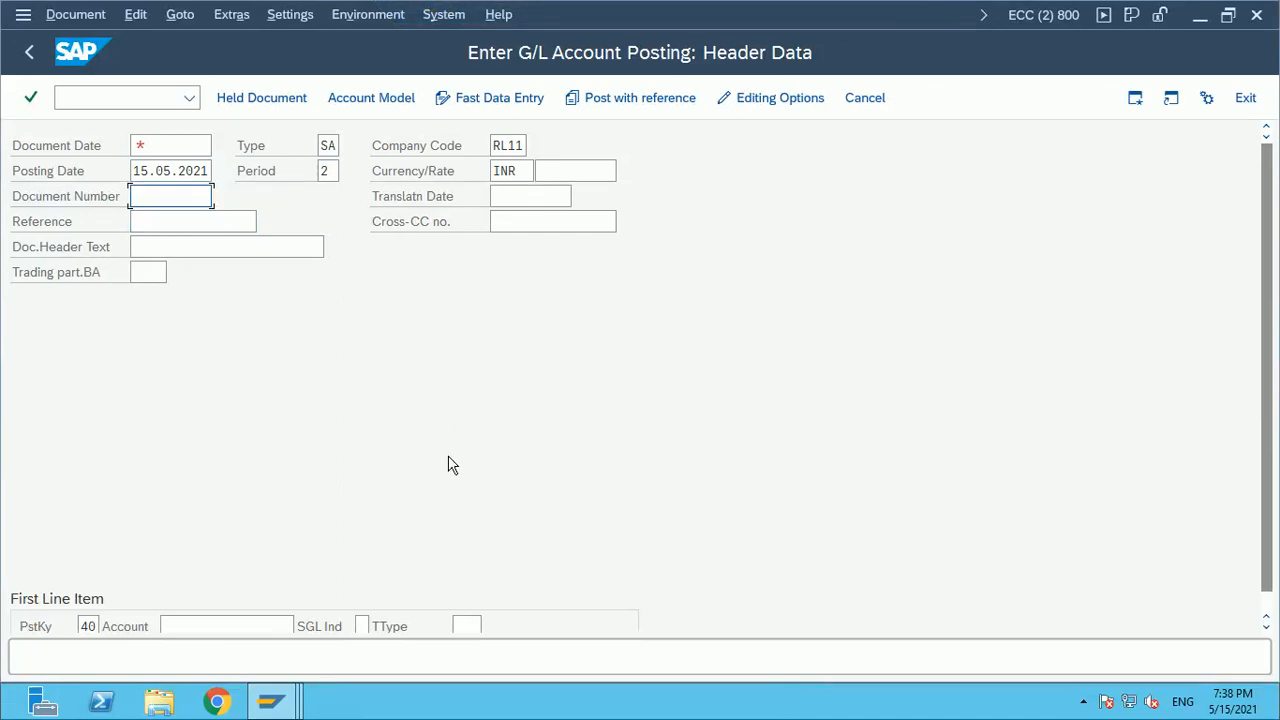
mouse_move(270, 700)
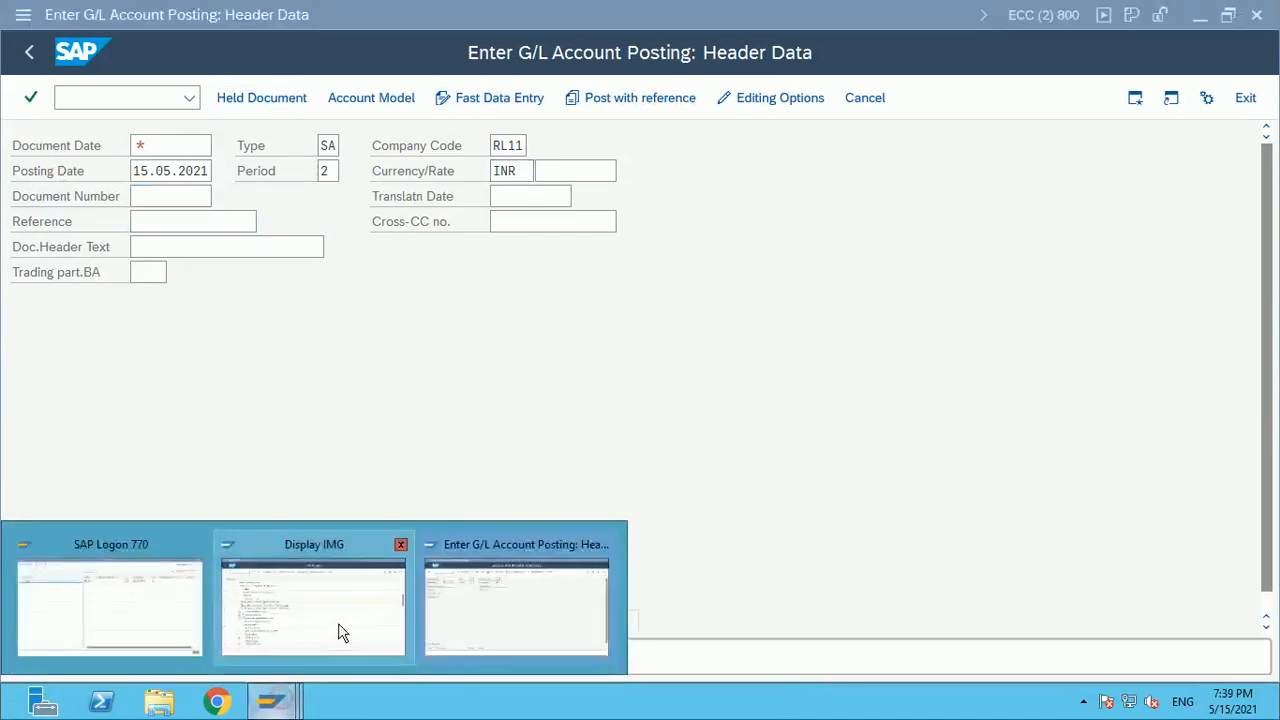
left_click(325, 608)
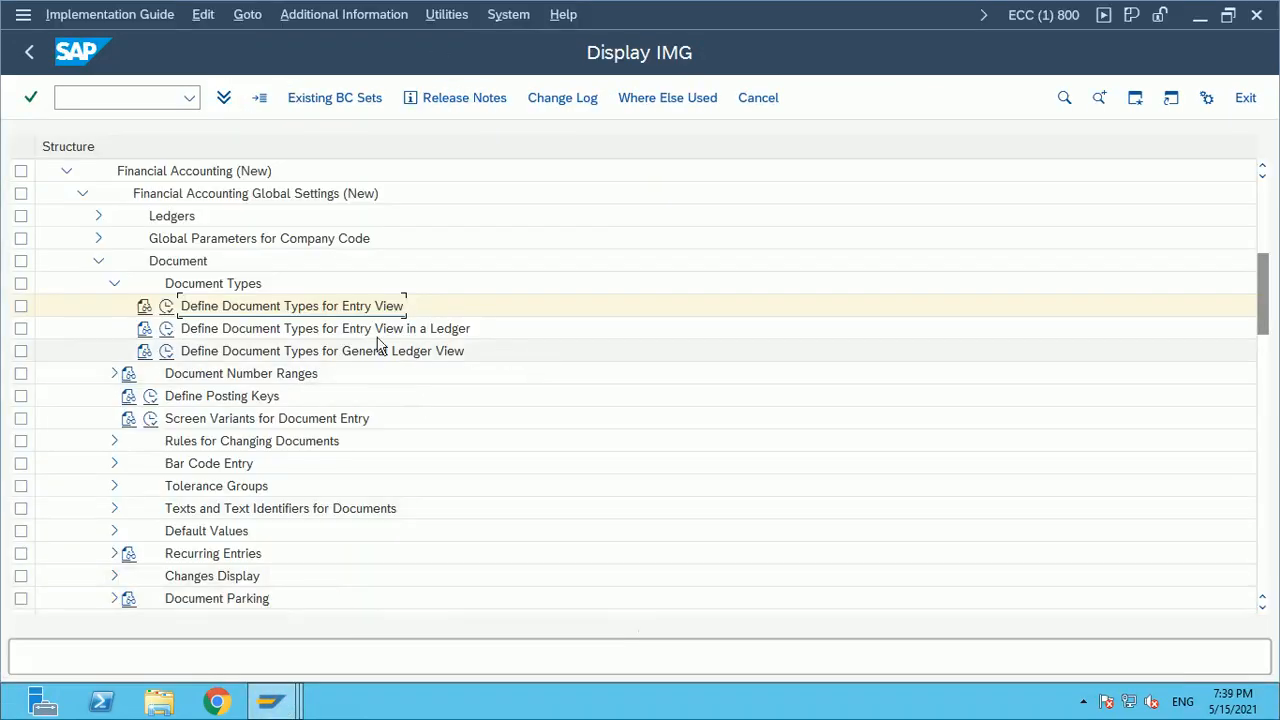
Return to the Excel workbook, open Sheet1 and highlight the Doc. Number range topic in B21
mouse_move(928, 30)
left_click(827, 13)
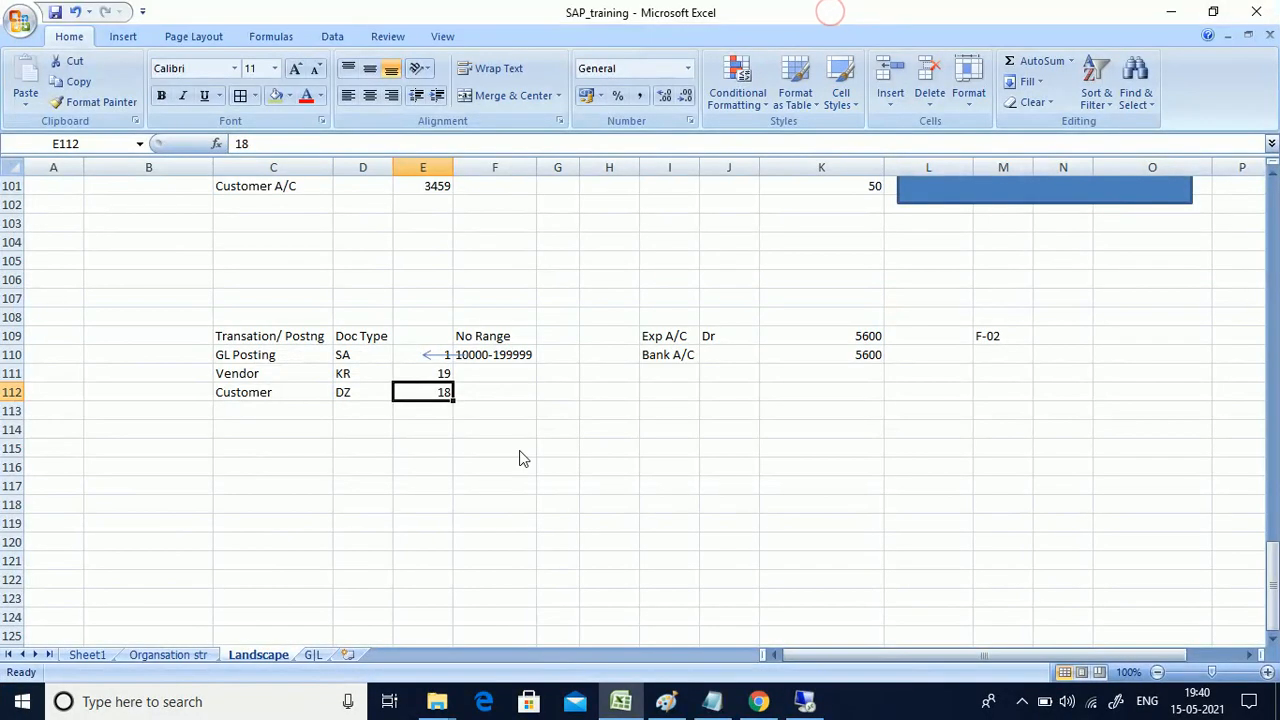
left_click(84, 656)
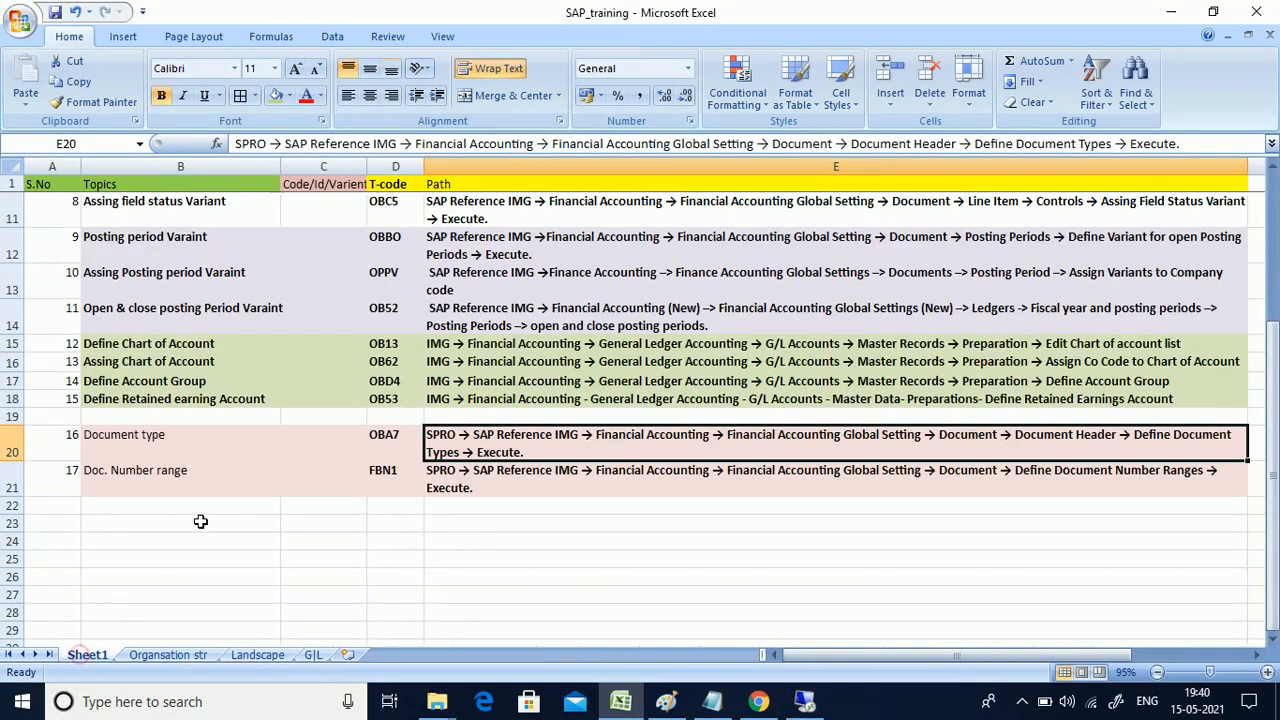
left_click(155, 476)
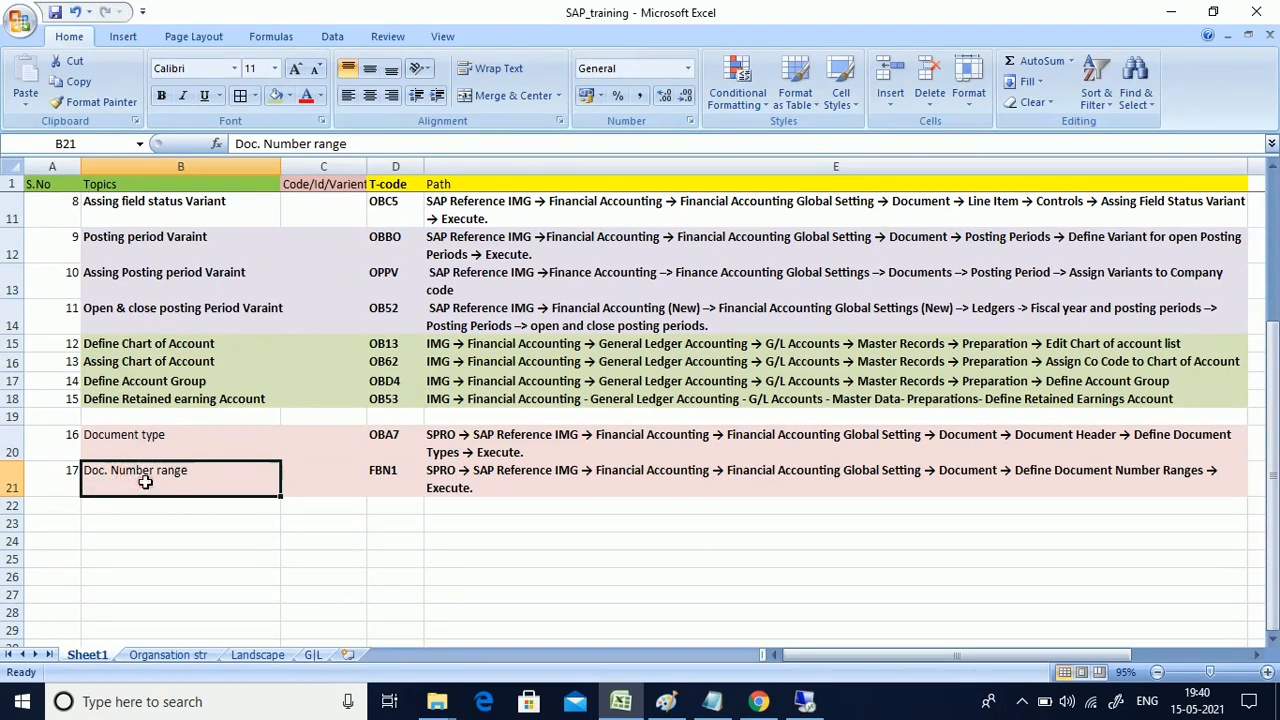
double_click(200, 476)
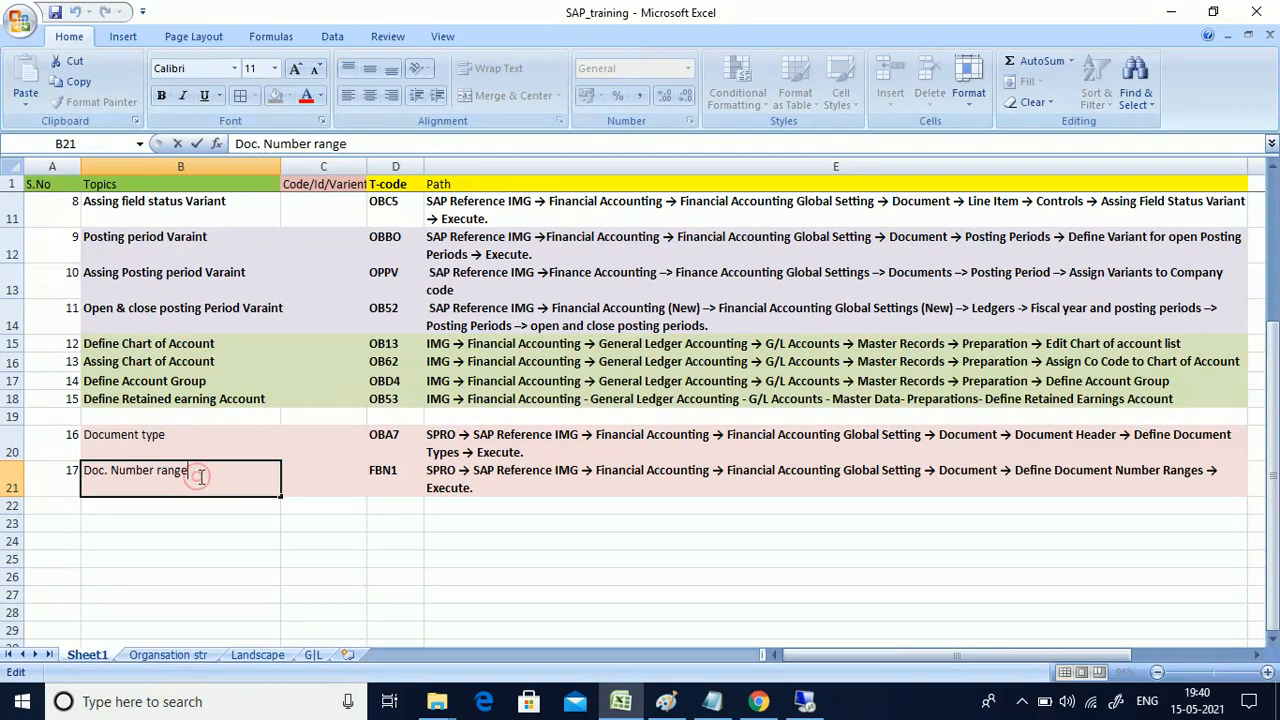
left_click_drag(200, 477, 63, 477)
left_click(207, 476)
left_click_drag(208, 476, 30, 474)
left_click(208, 476)
left_click_drag(212, 471, 60, 473)
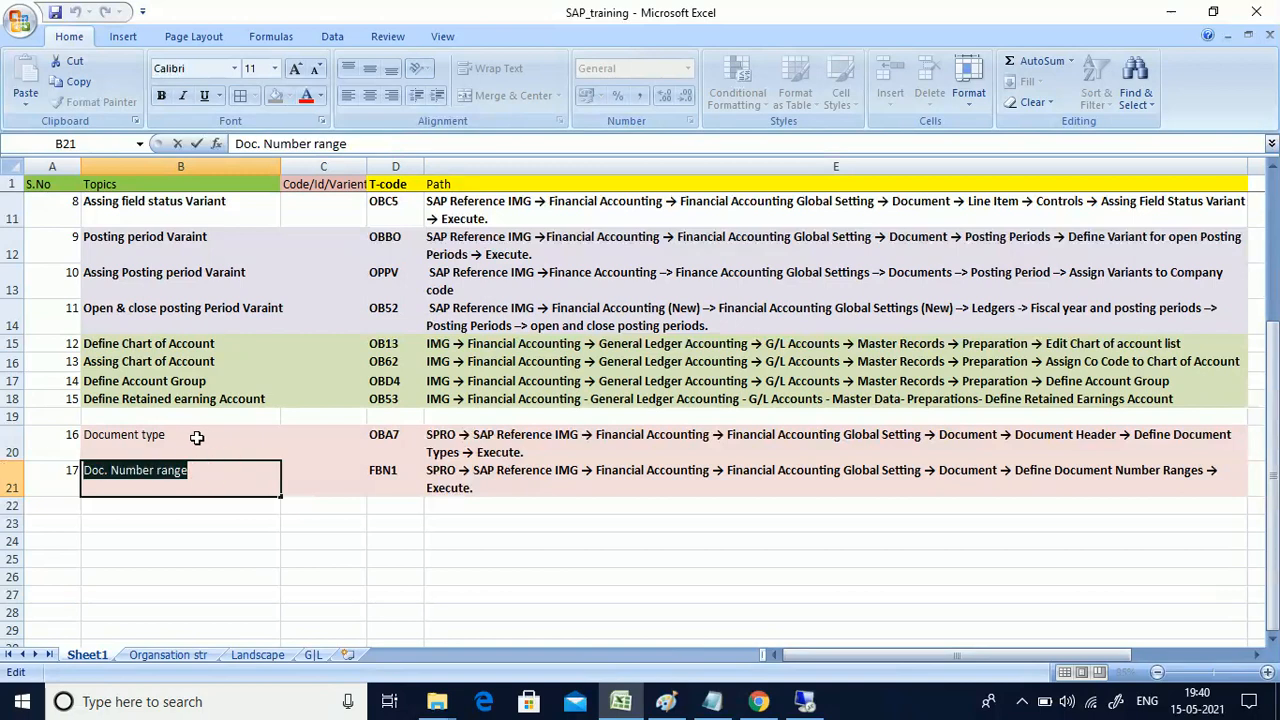
Highlight the Document type and Doc. Number range topics in B20 and B21 and point out the IMG path in E21
double_click(190, 441)
left_click_drag(188, 438, 72, 441)
left_click_drag(198, 433, 72, 443)
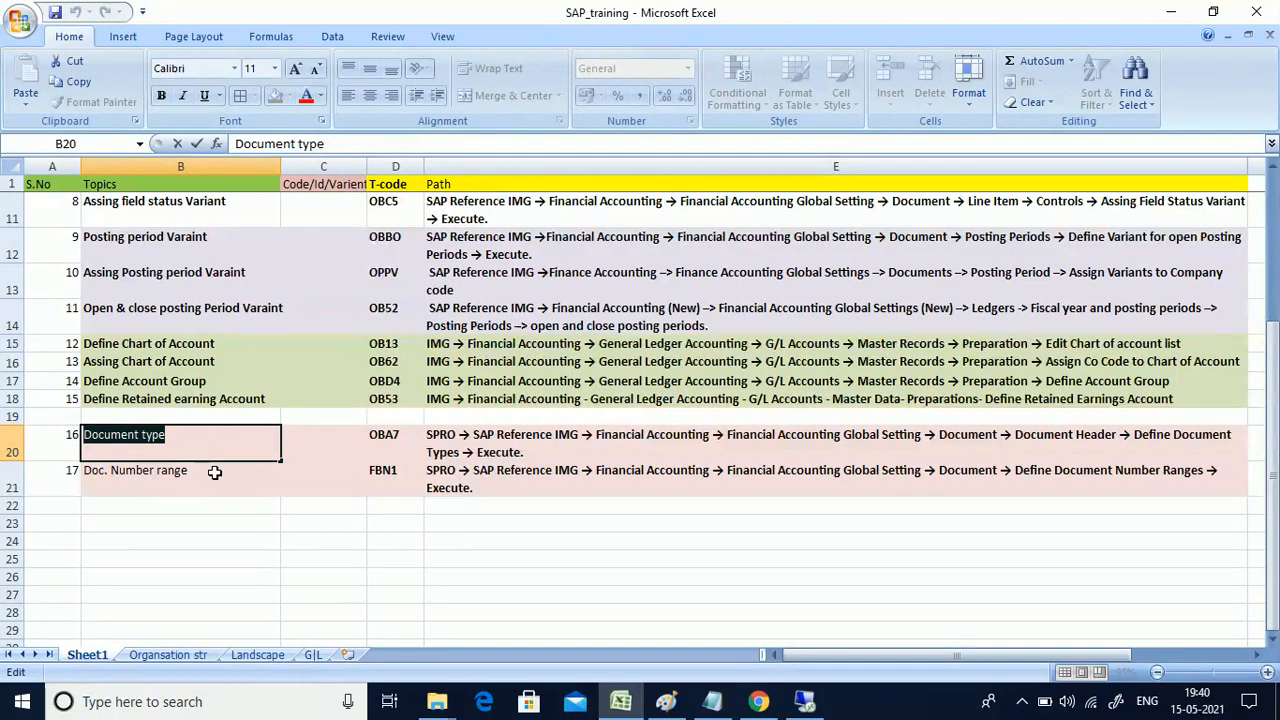
left_click(214, 472)
double_click(210, 472)
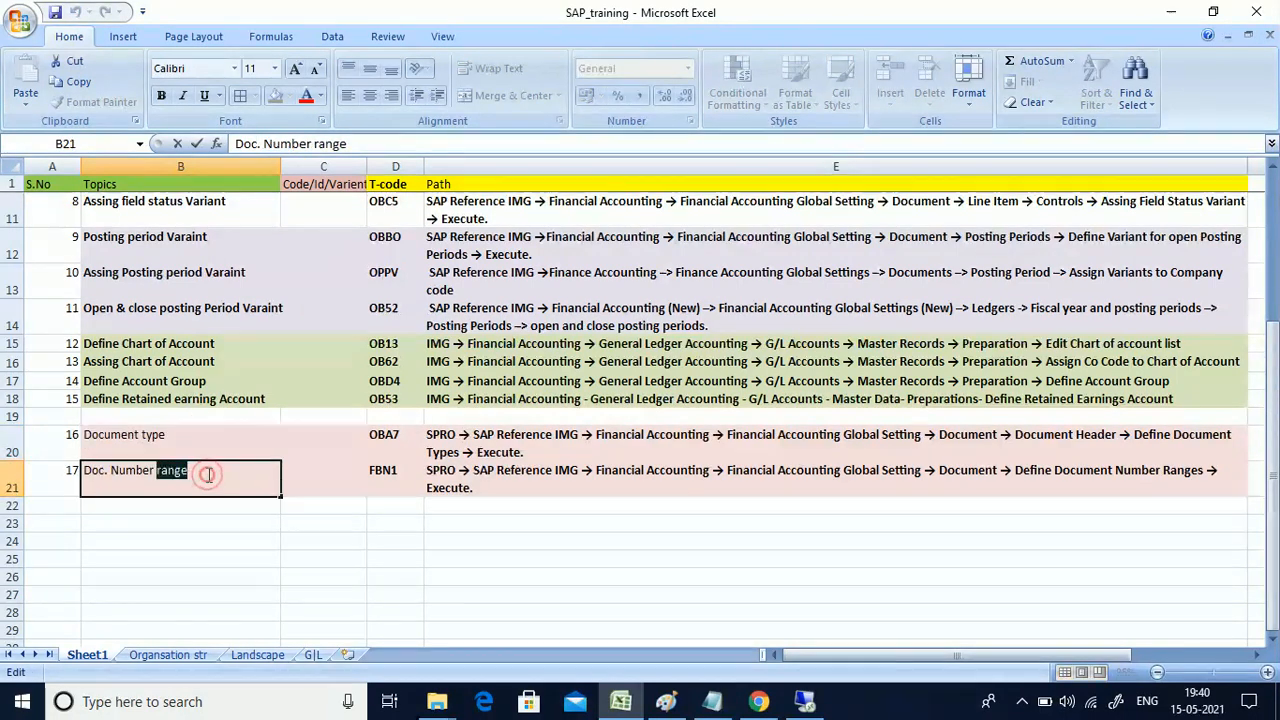
left_click(513, 482)
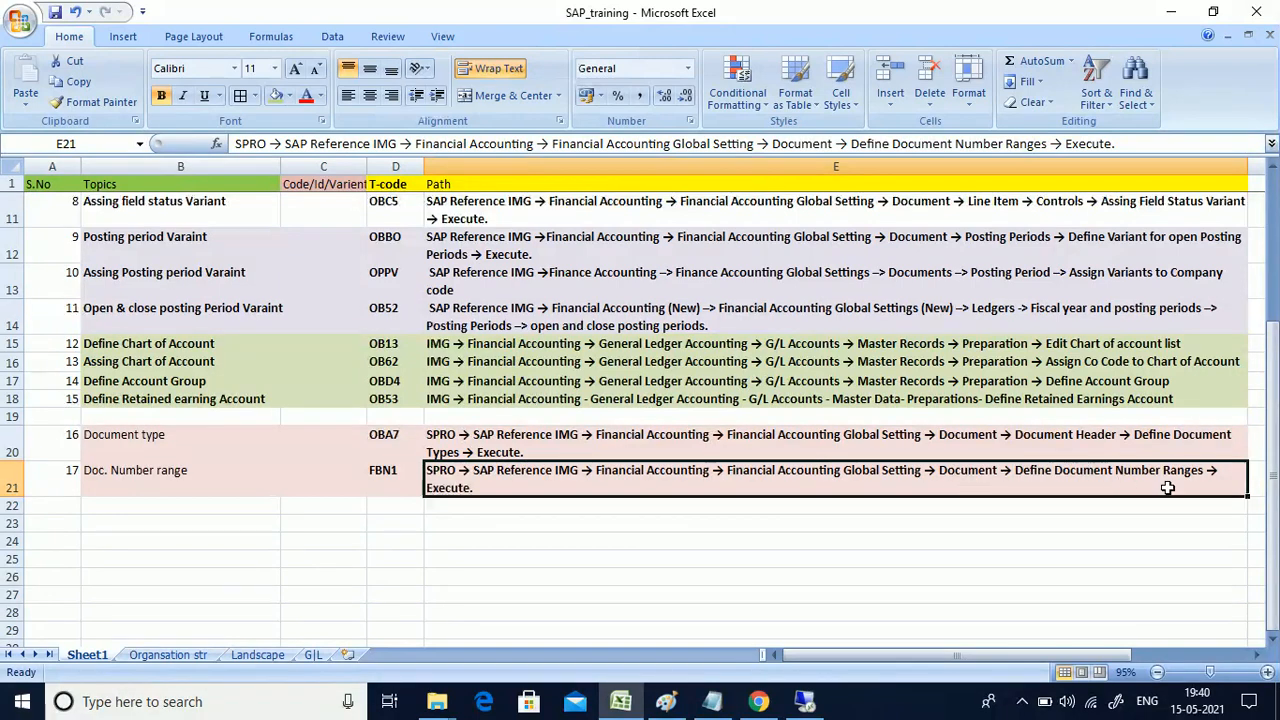
Switch to SAP, open Define Document Number Ranges for Entry View and start changing the intervals for company code RL11
left_click(817, 702)
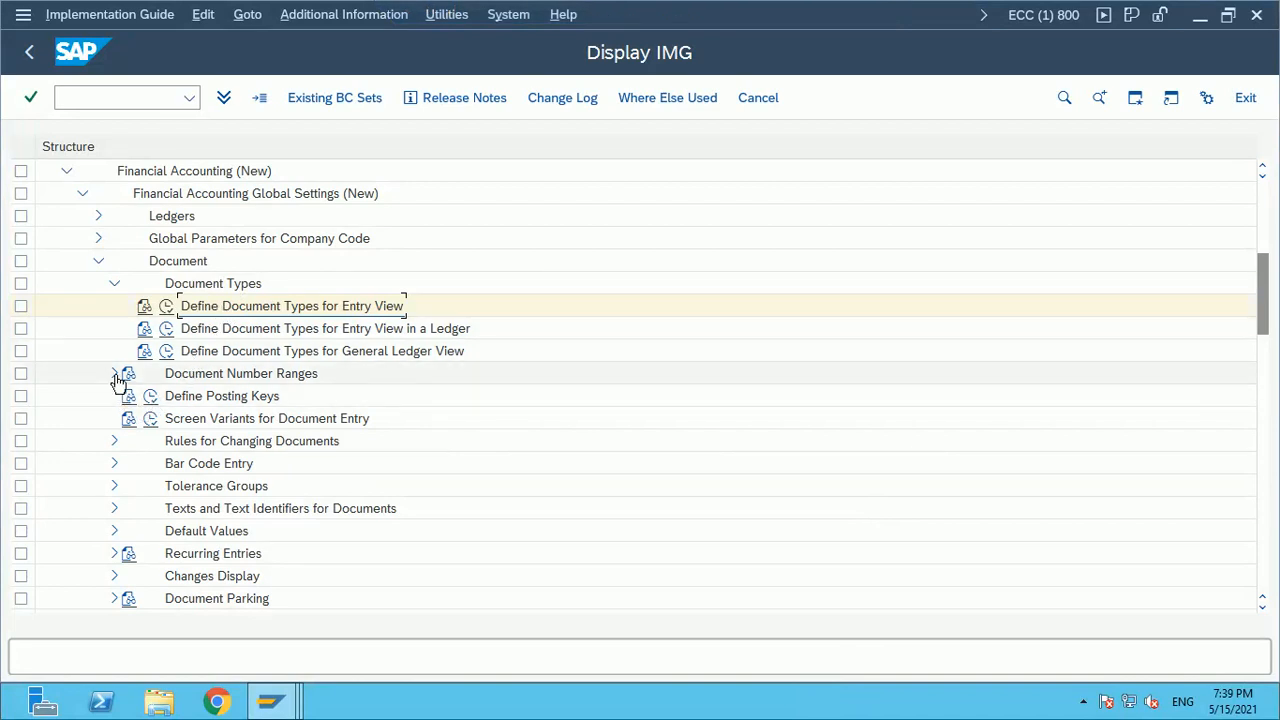
left_click(114, 373)
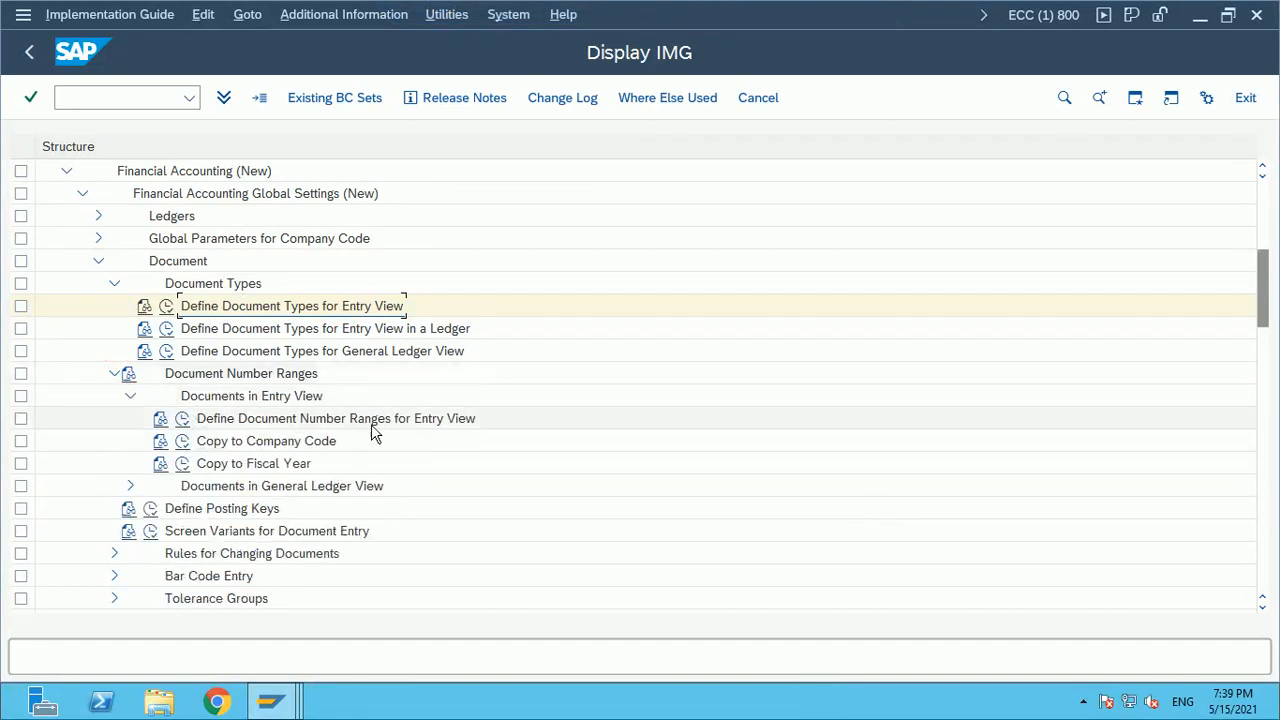
left_click(184, 420)
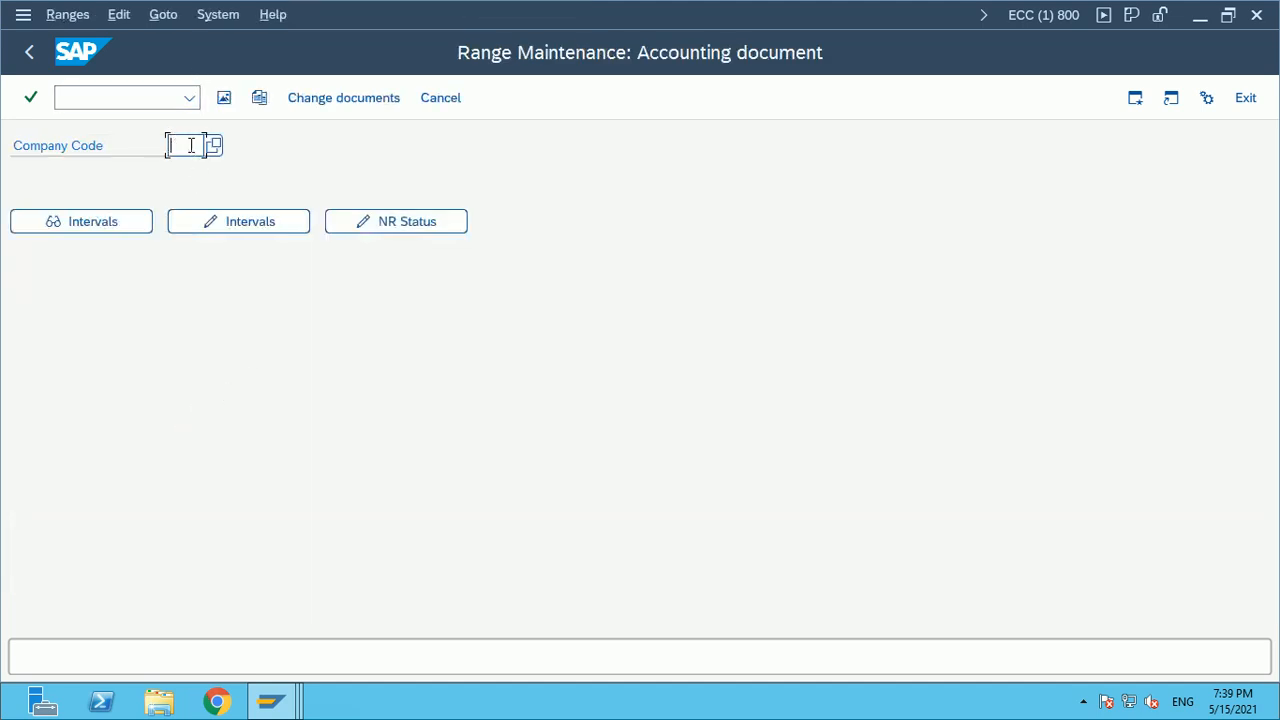
type("Rl11")
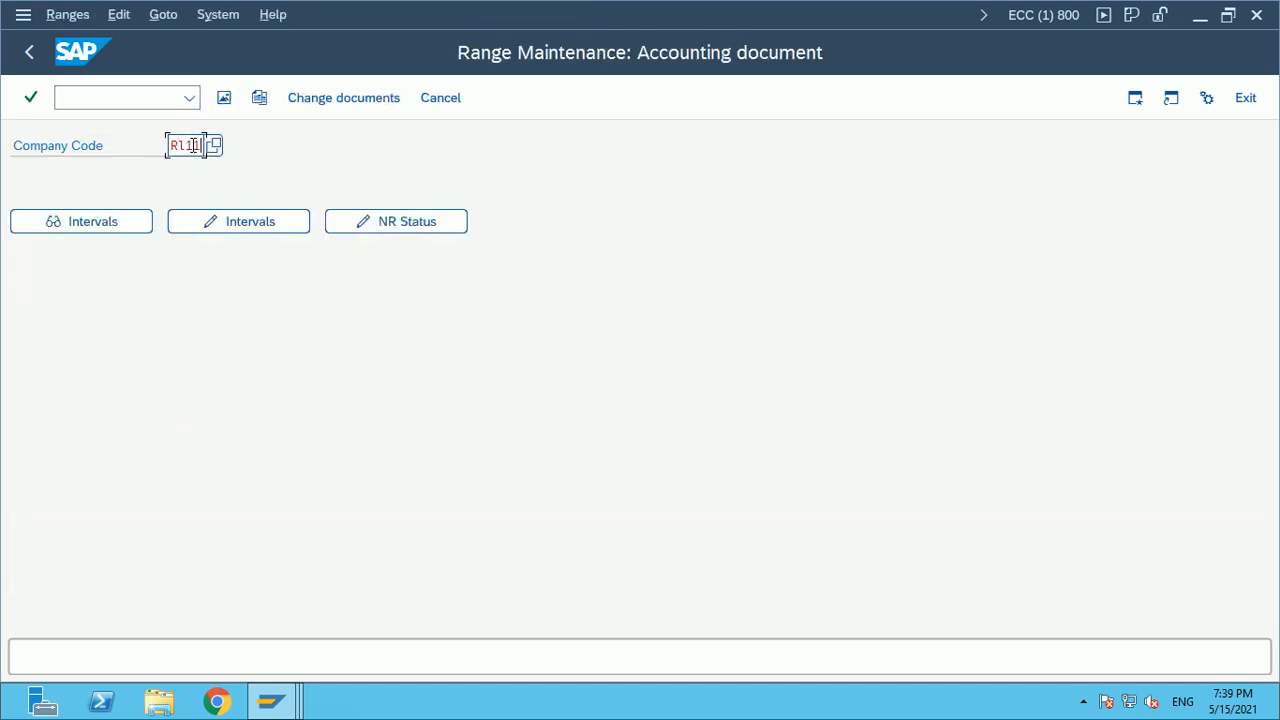
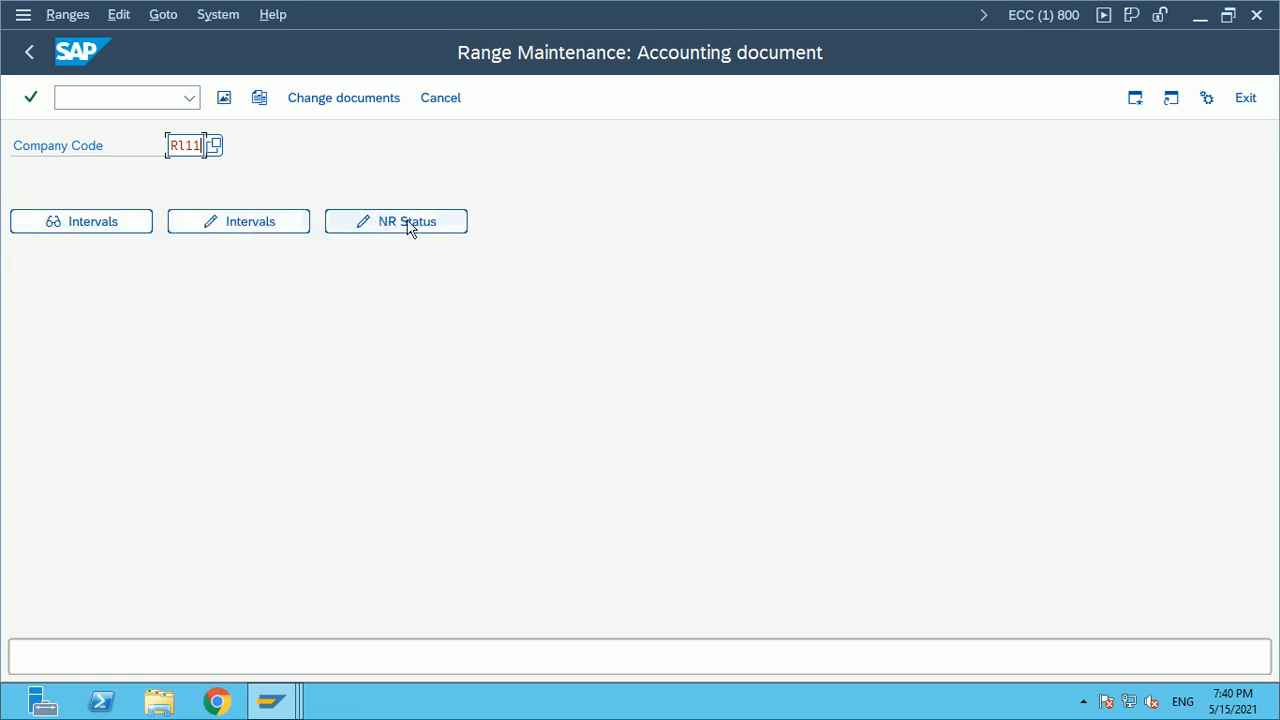
left_click(261, 226)
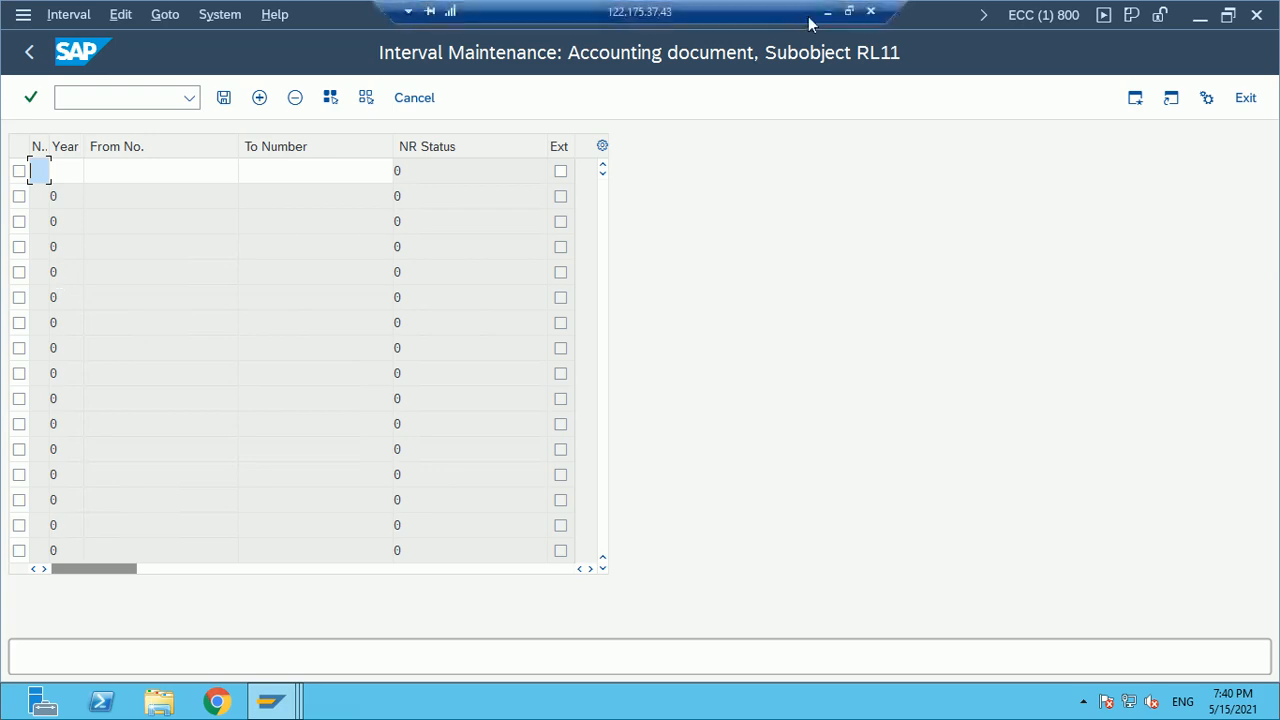
Switch to the Excel workbook, look through the account ranges on the G|L sheet and return to the Landscape sheet
left_click(828, 14)
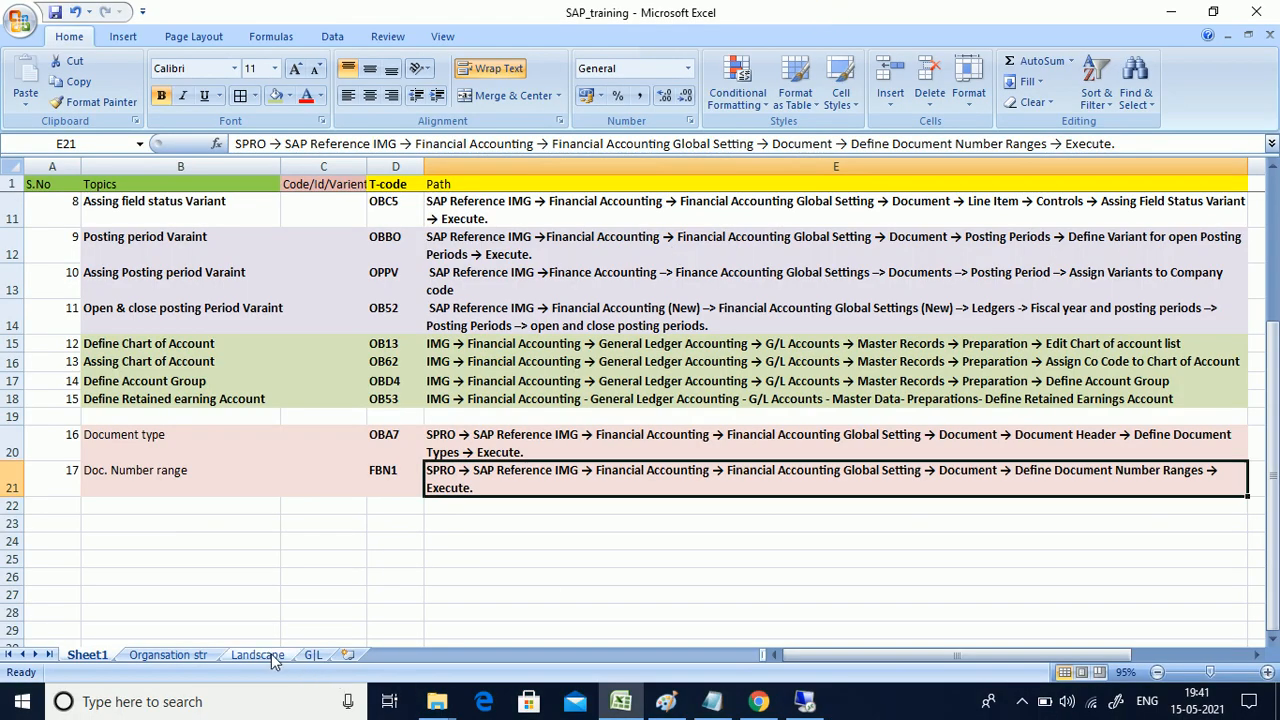
left_click(312, 655)
scroll(395, 540, "down", 14)
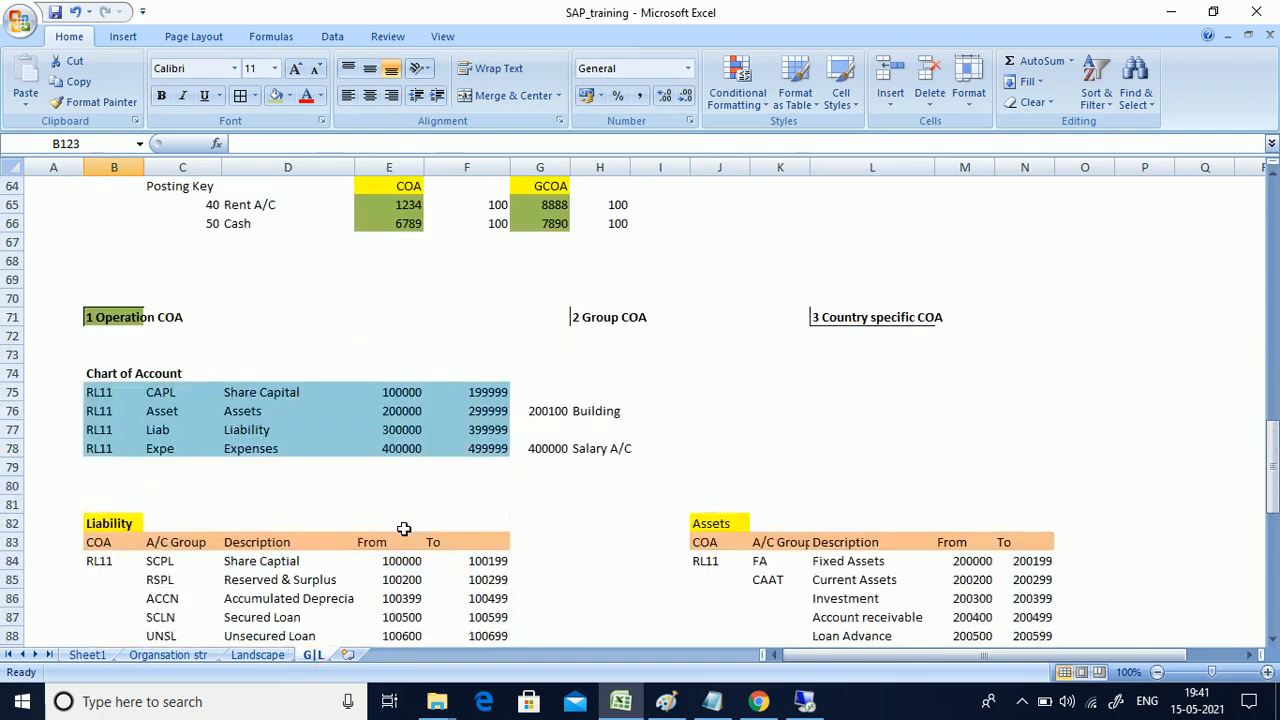
scroll(404, 528, "down", 2)
left_click(258, 655)
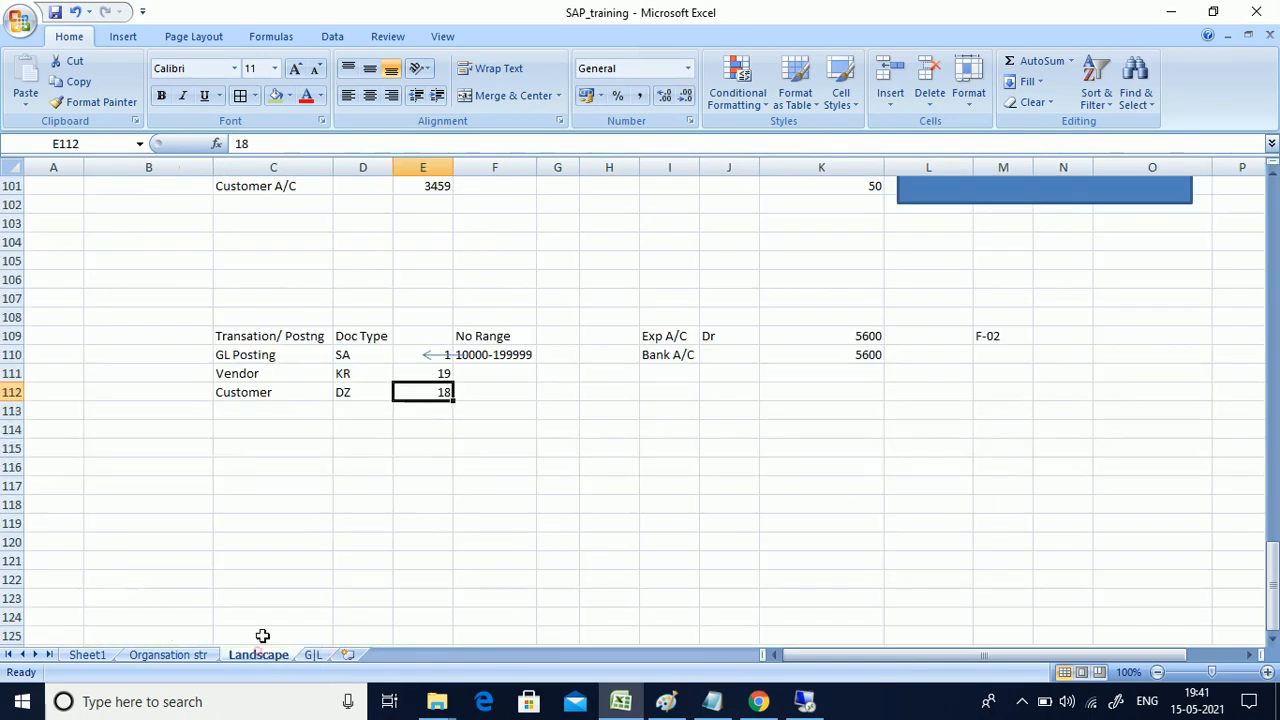
Point out the GL Posting row on the Landscape sheet, with document type SA and the arrow at its number range
left_click_drag(271, 354, 424, 354)
left_click(600, 443)
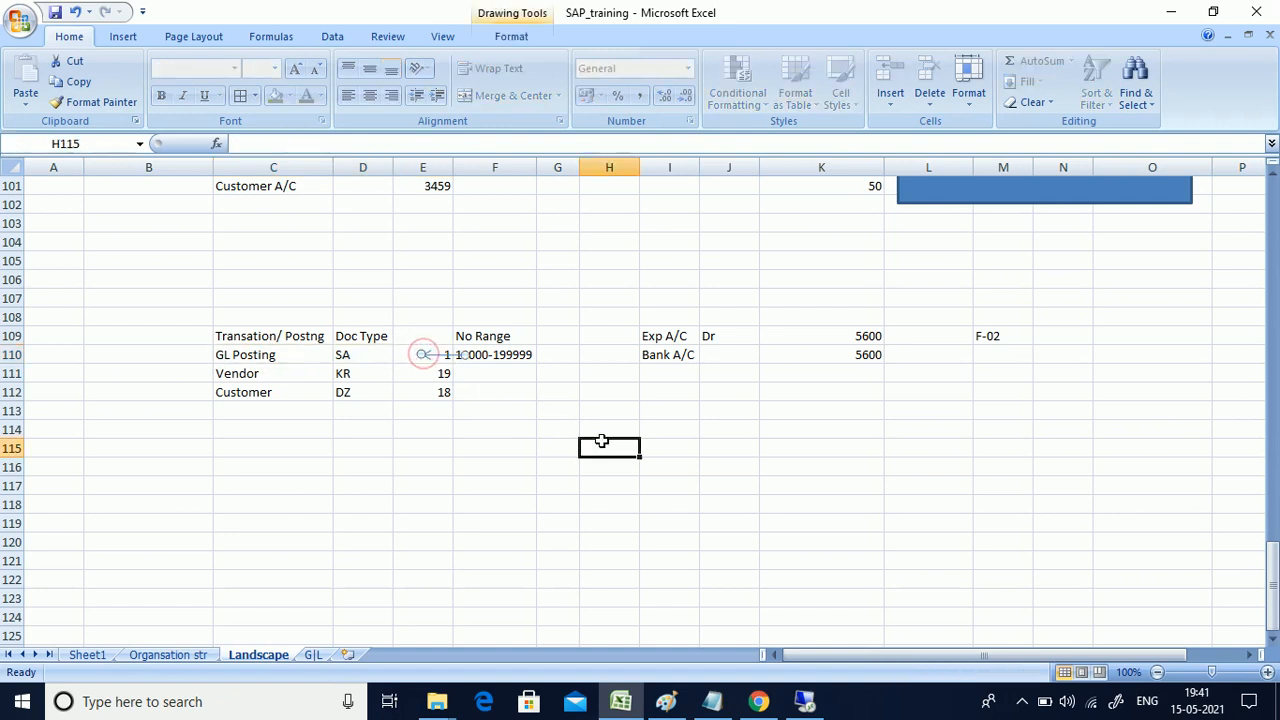
left_click(428, 370)
left_click(256, 360)
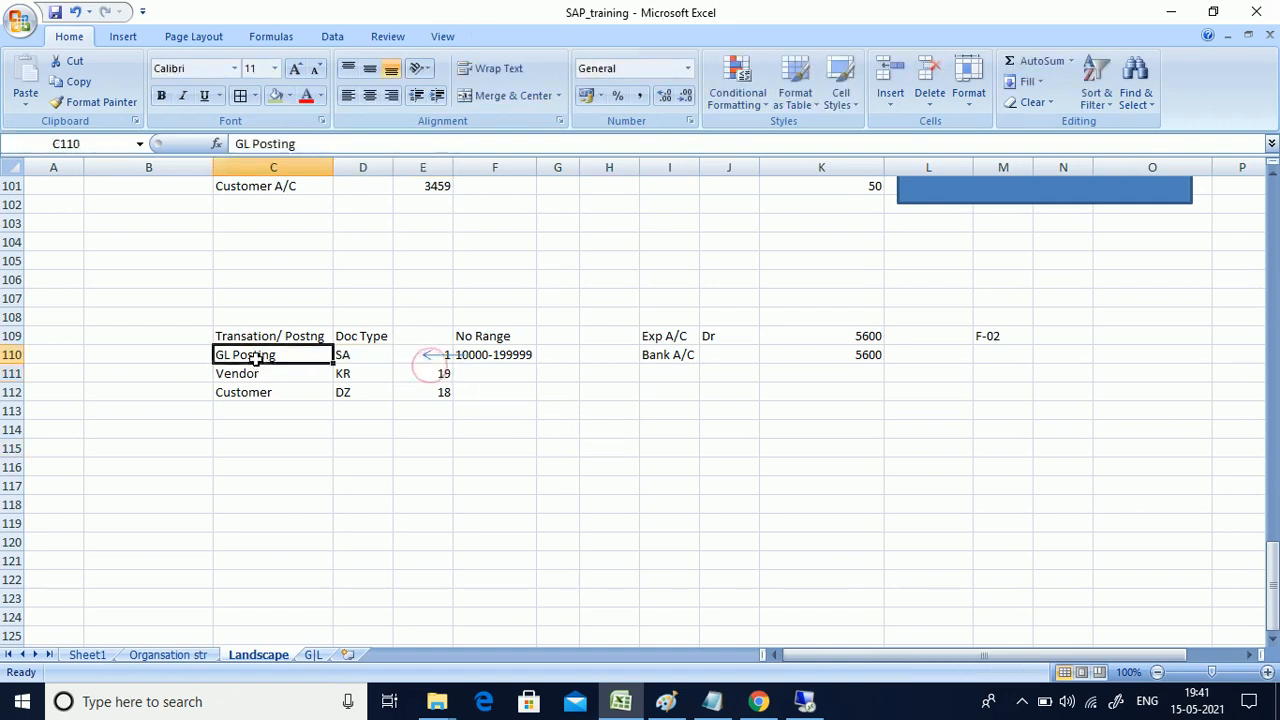
left_click(369, 358)
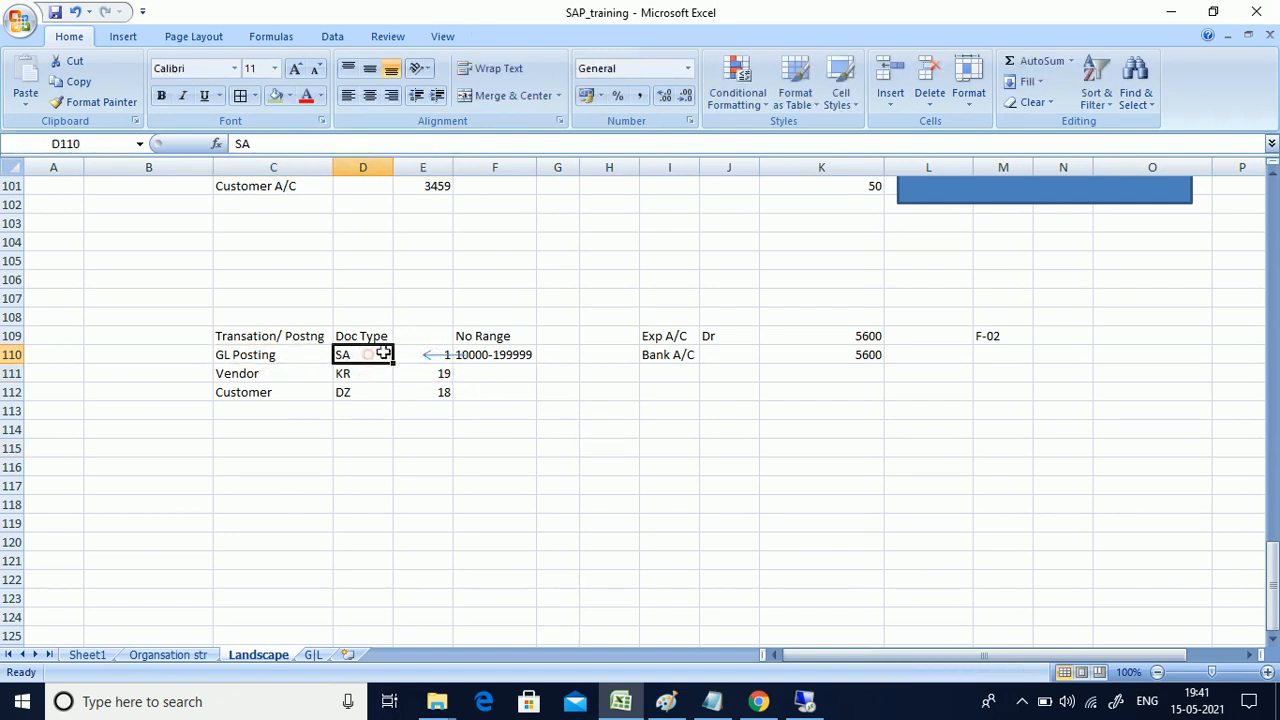
left_click(433, 354)
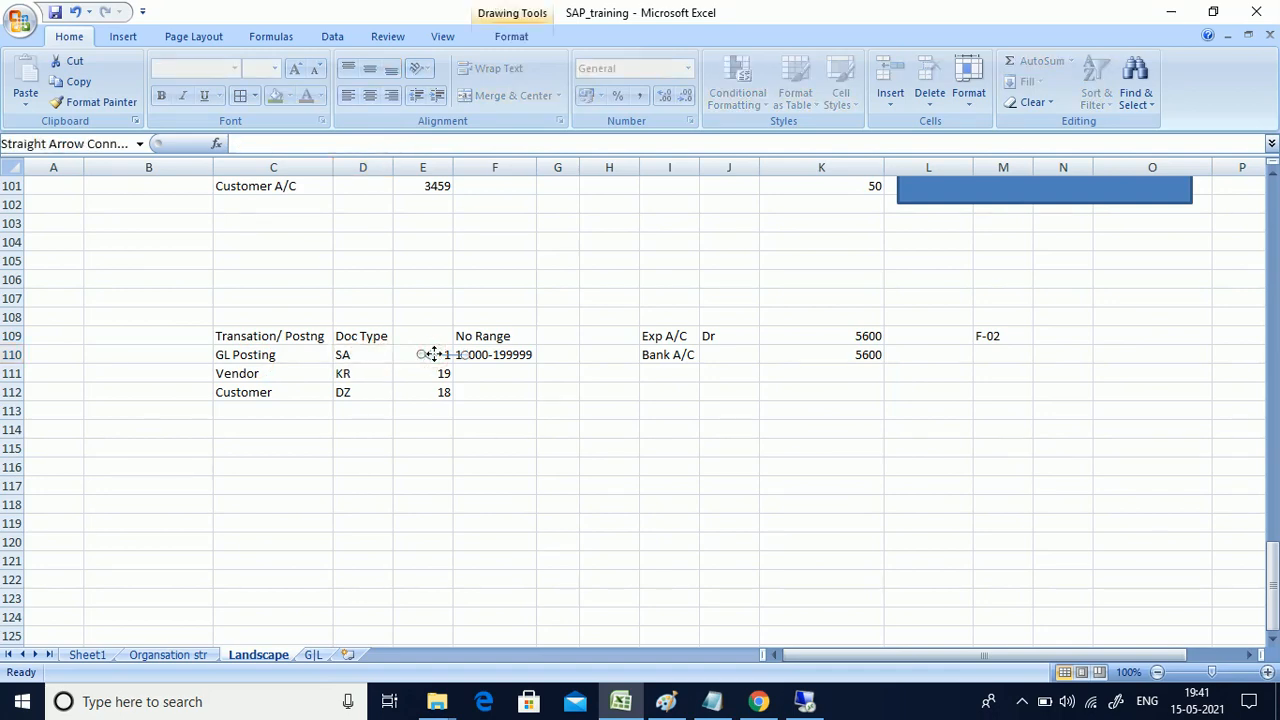
Switch to SAP and open the document types overview with transaction OBA7 in the G/L account posting session
left_click(806, 702)
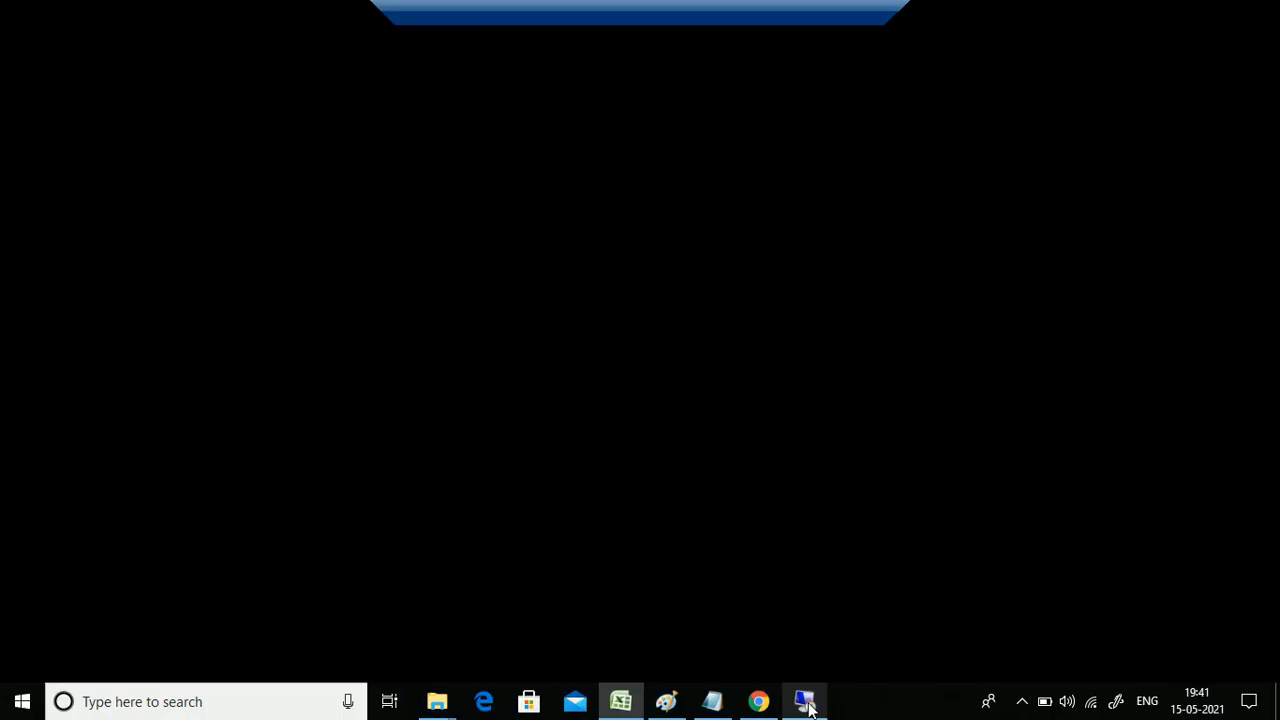
mouse_move(268, 701)
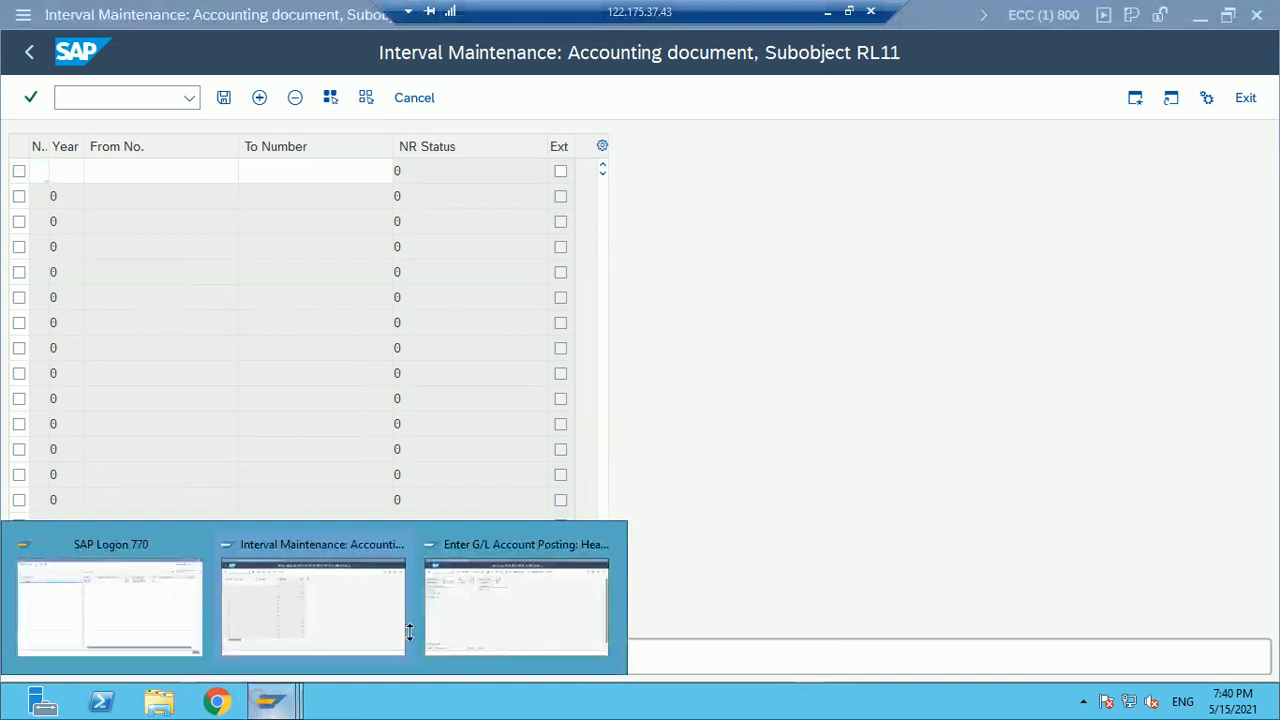
left_click(489, 597)
left_click(107, 98)
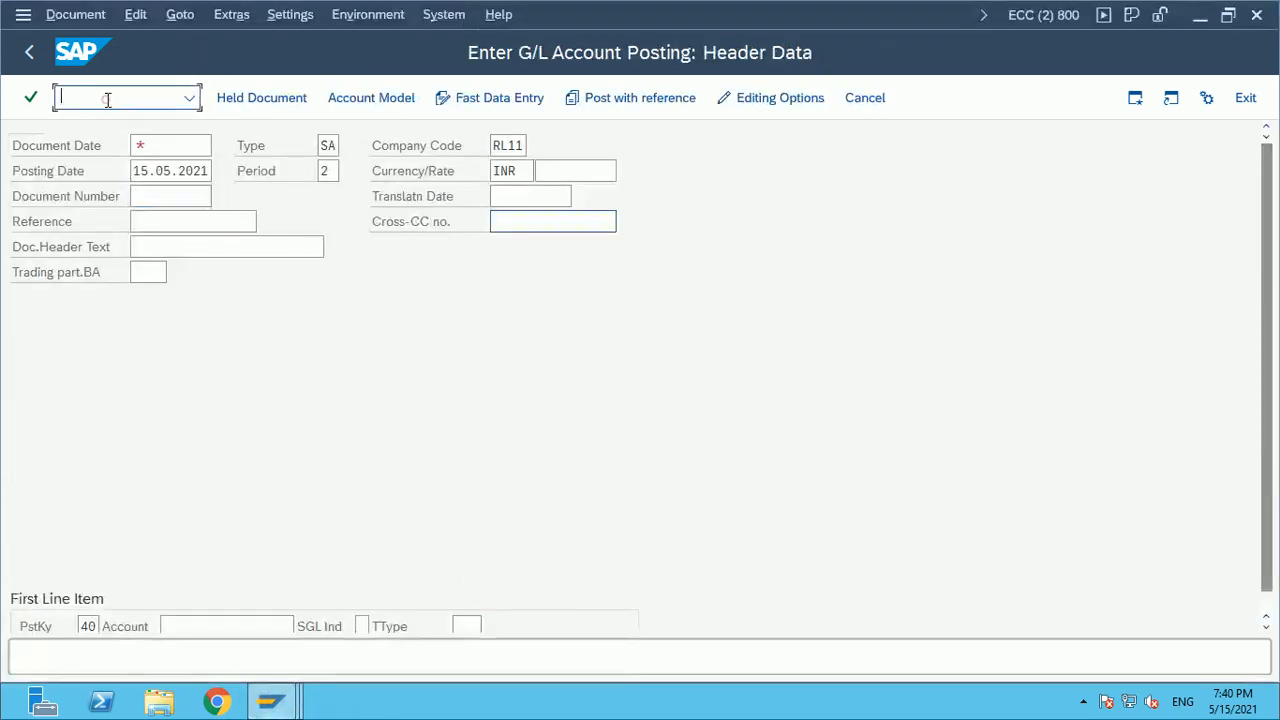
type("/noba7")
key("Return")
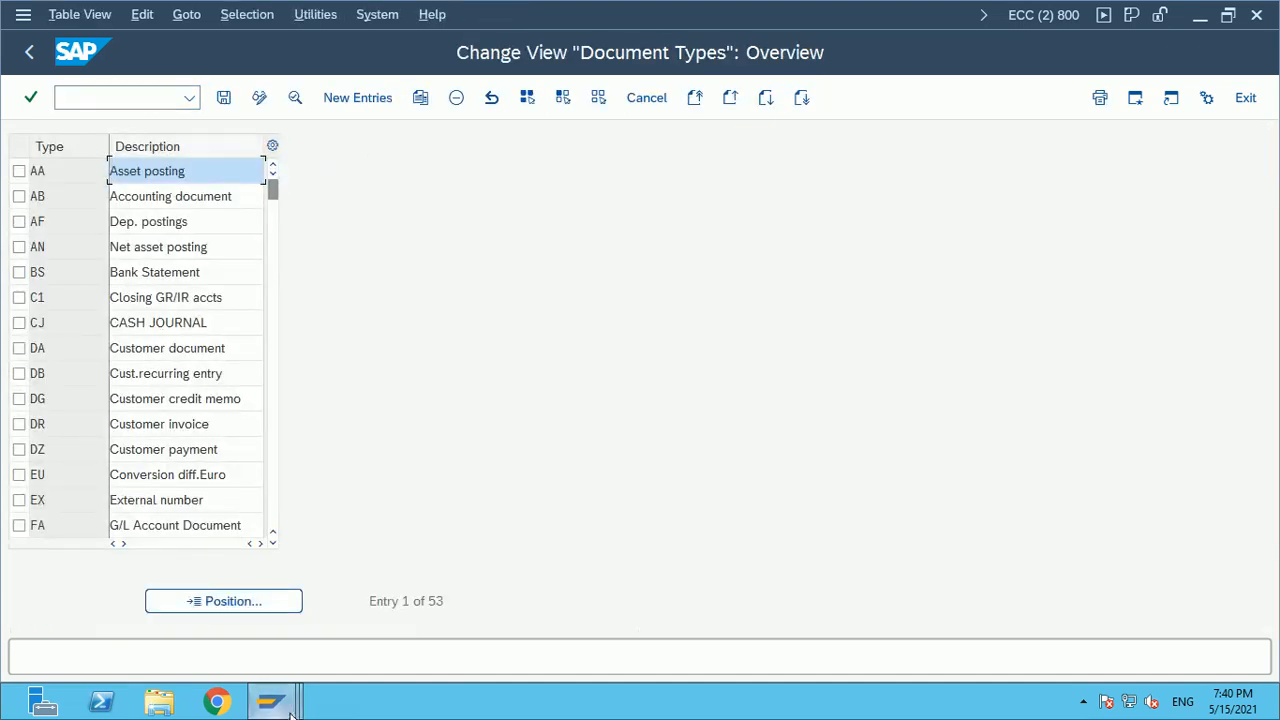
Find document type SA, open its details and highlight its number range 01
left_click(263, 603)
type("SA")
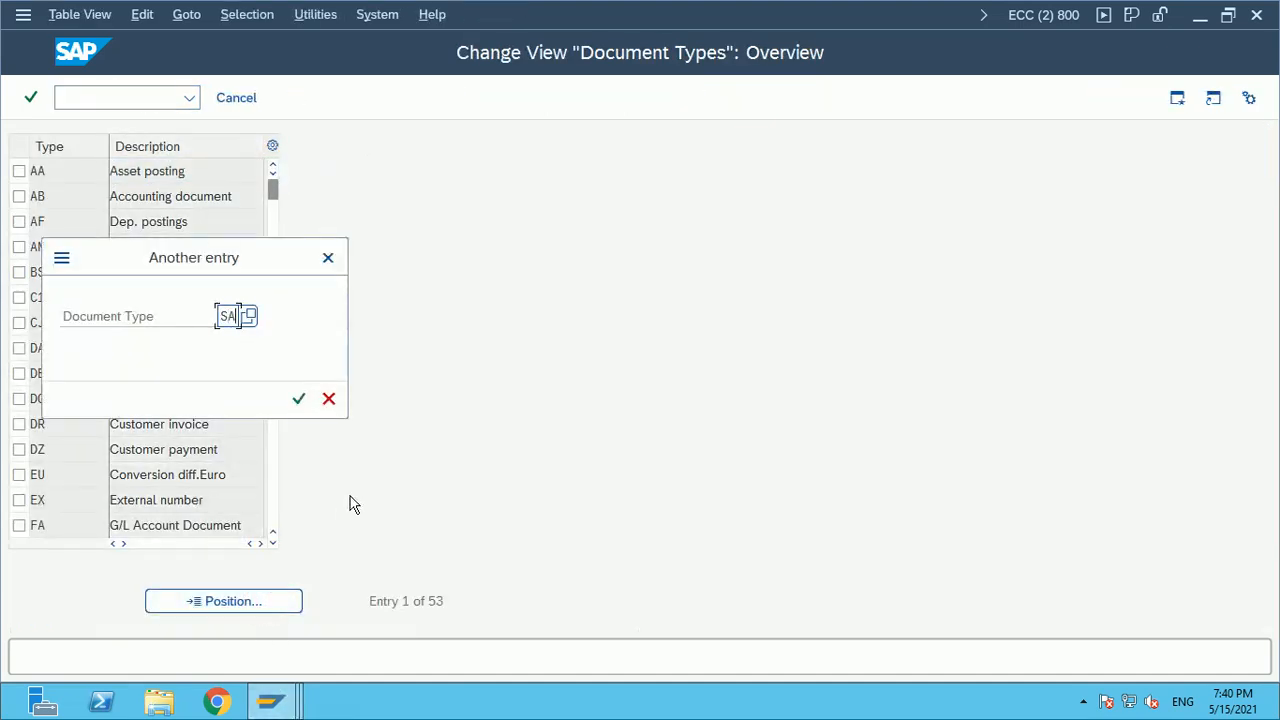
key("Return")
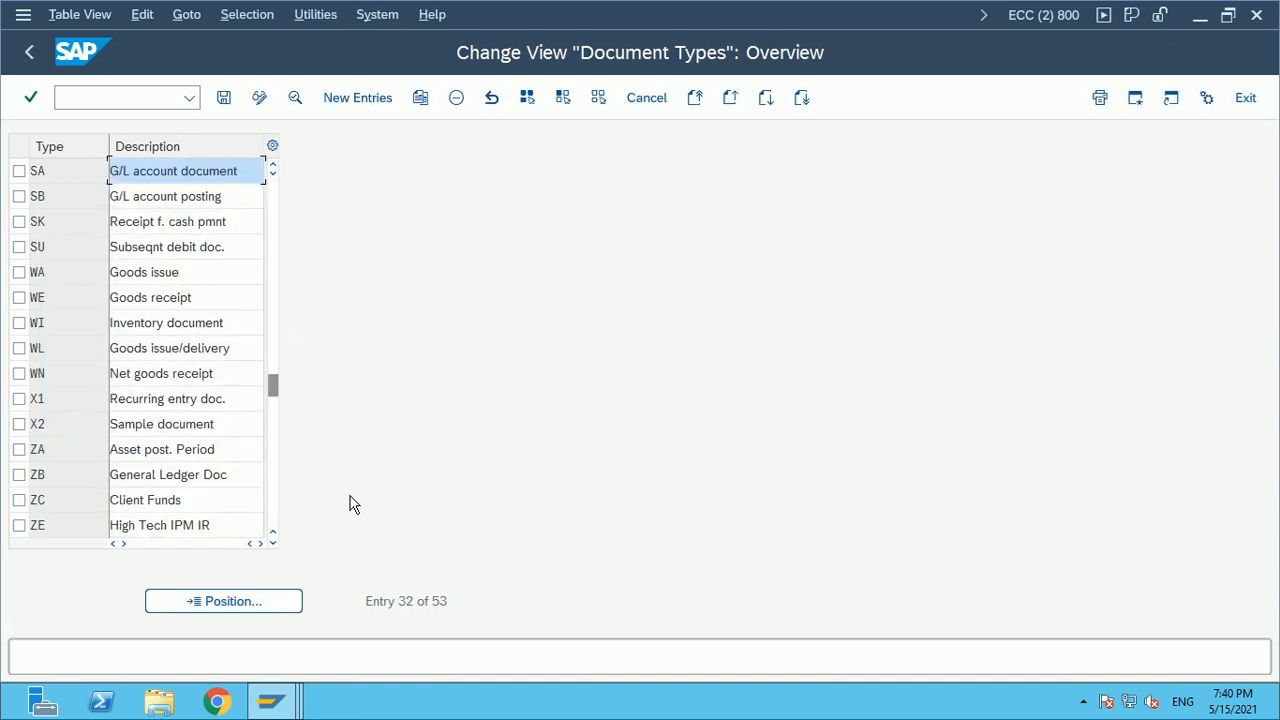
double_click(197, 174)
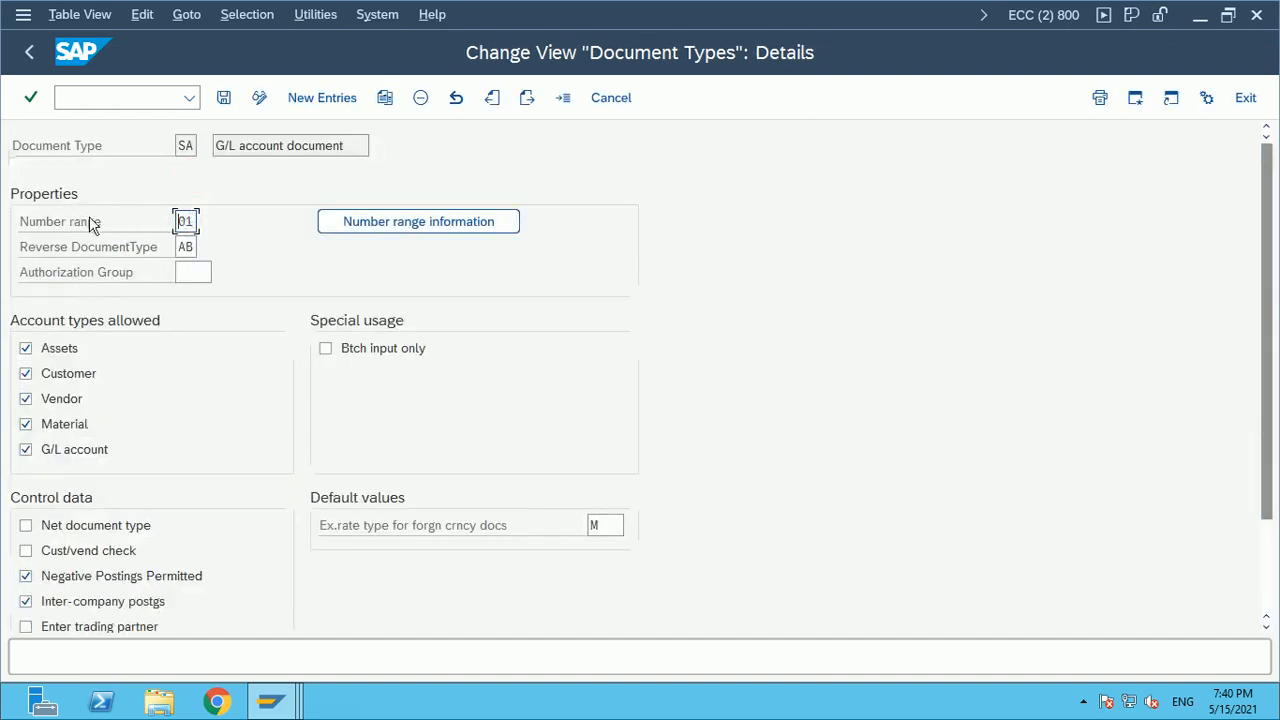
left_click_drag(178, 221, 200, 218)
left_click_drag(178, 144, 213, 144)
left_click_drag(180, 221, 205, 220)
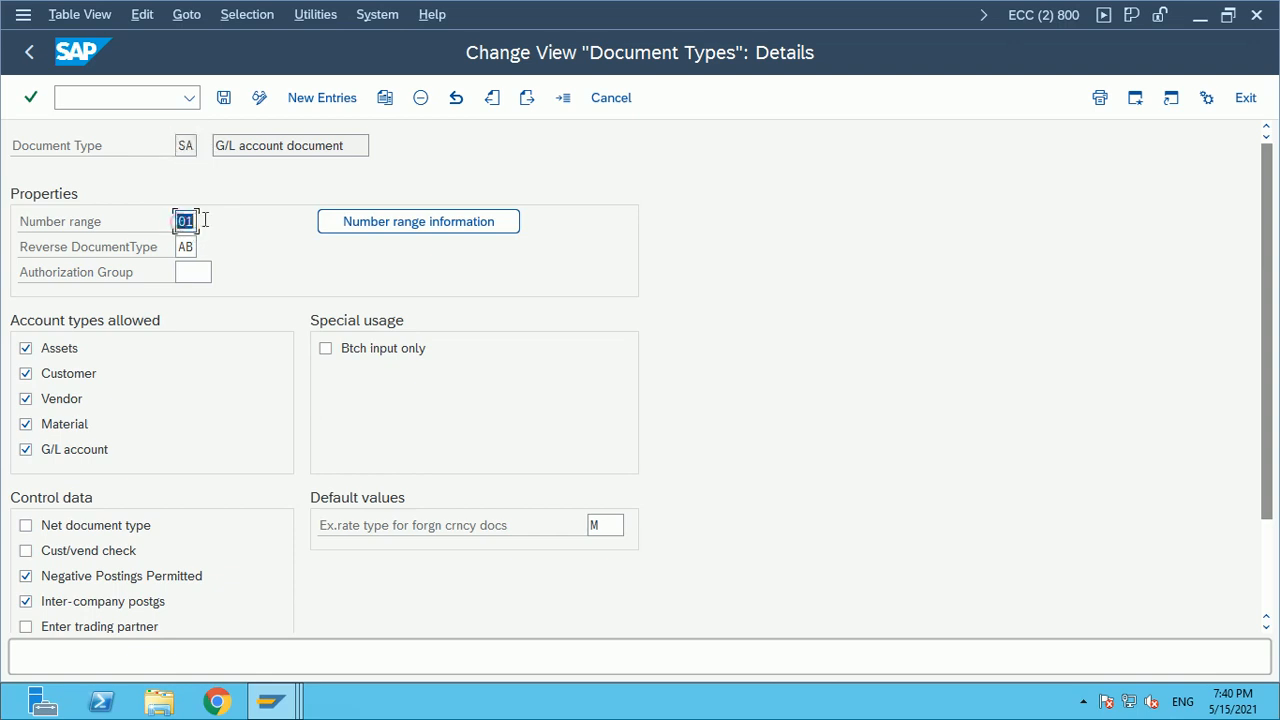
Try to change the intervals for company code RL11 through the SA number range information, and return to the document type details
left_click(417, 221)
type("Rl11")
key("Return")
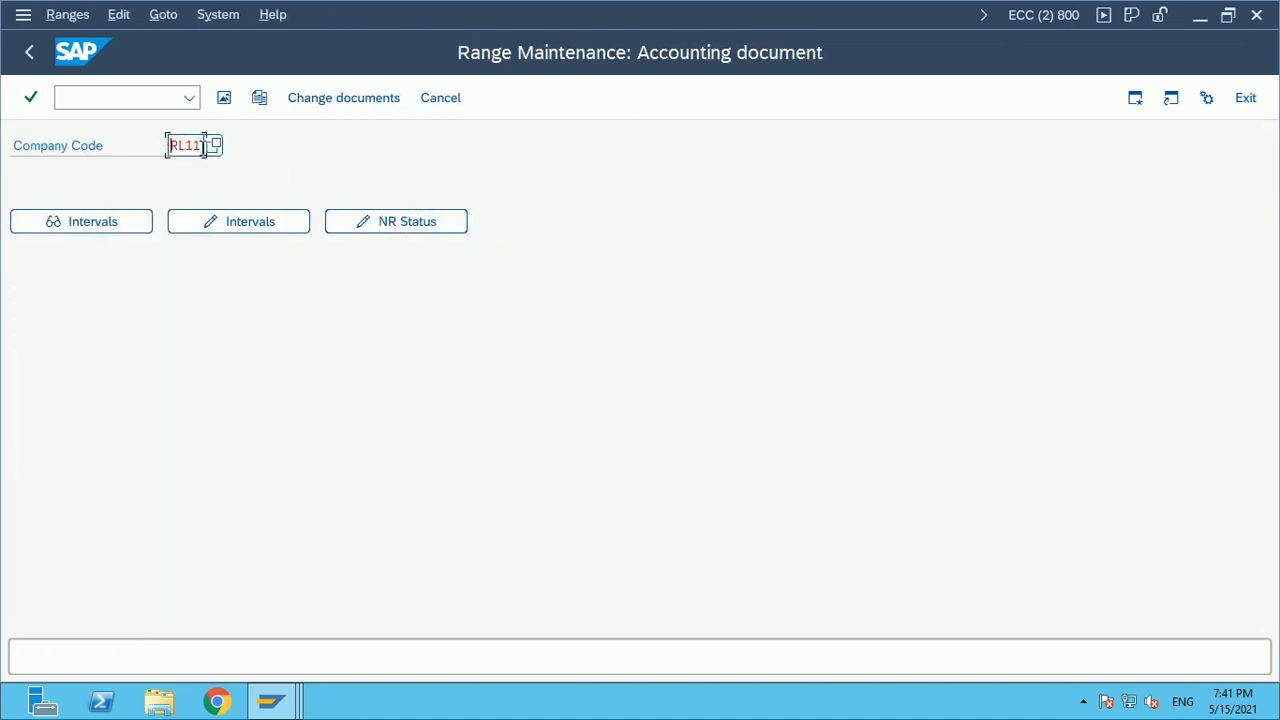
left_click(231, 227)
left_click(39, 173)
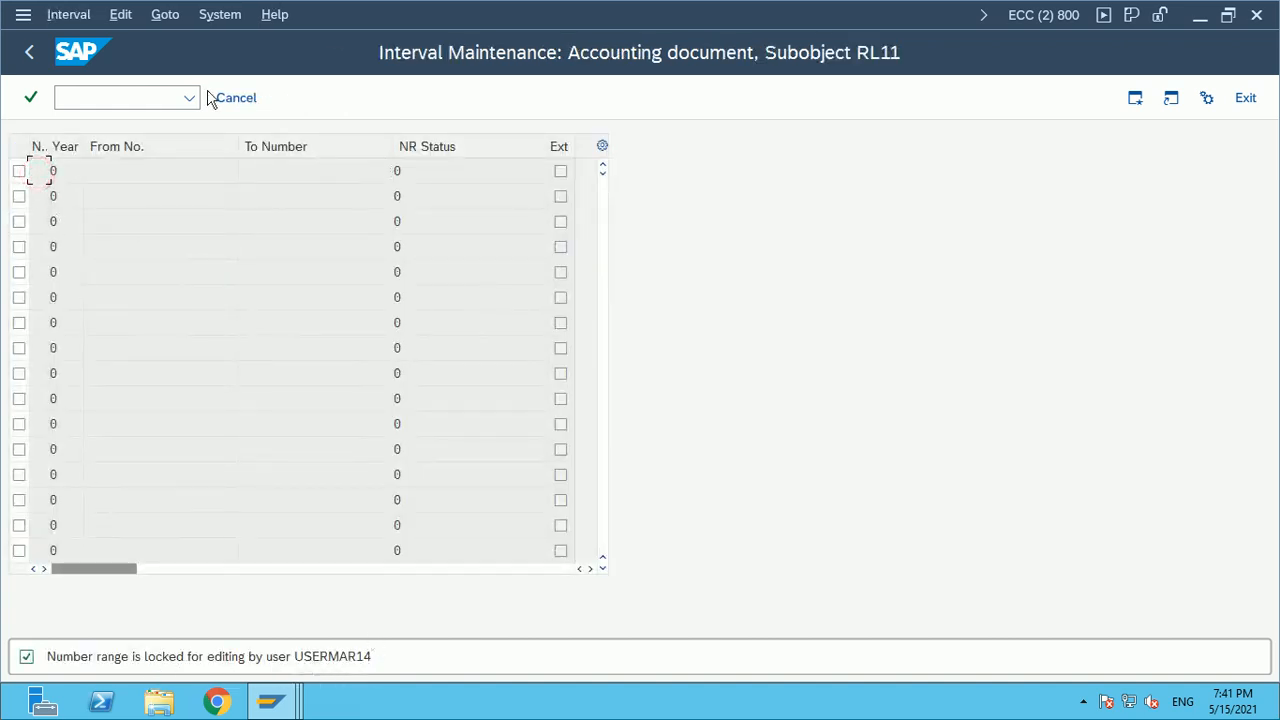
left_click(30, 53)
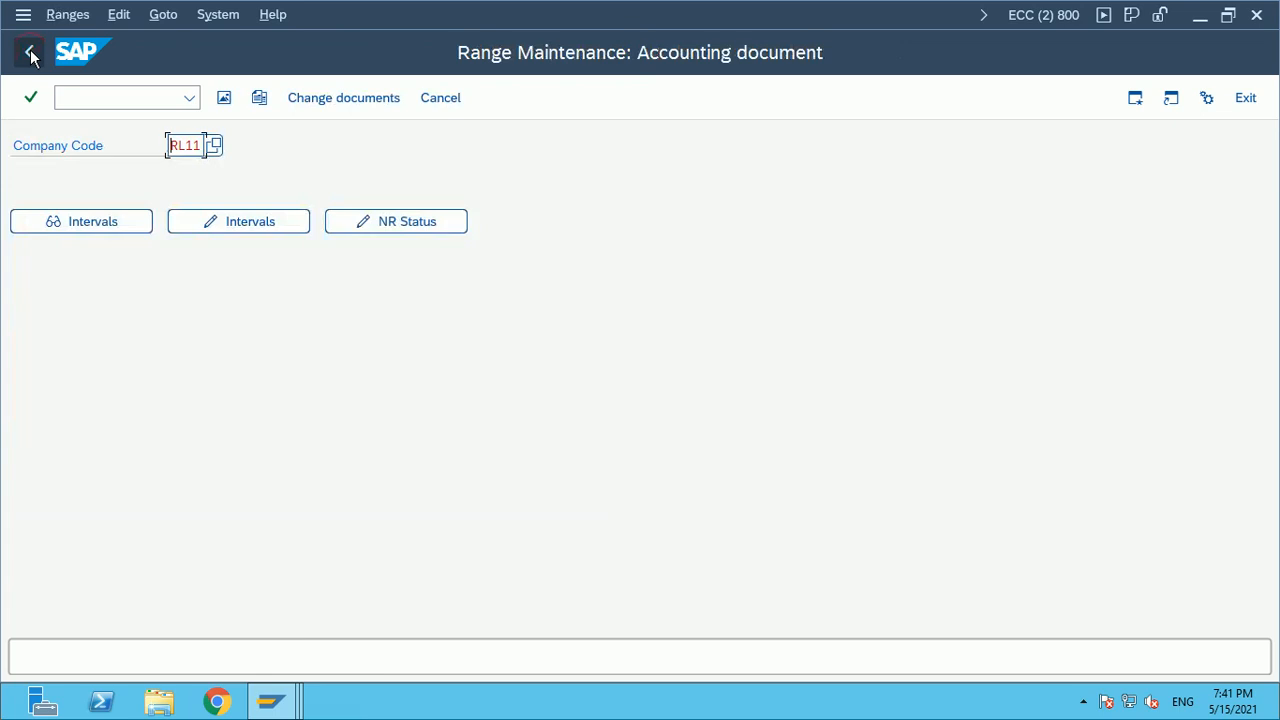
left_click(30, 53)
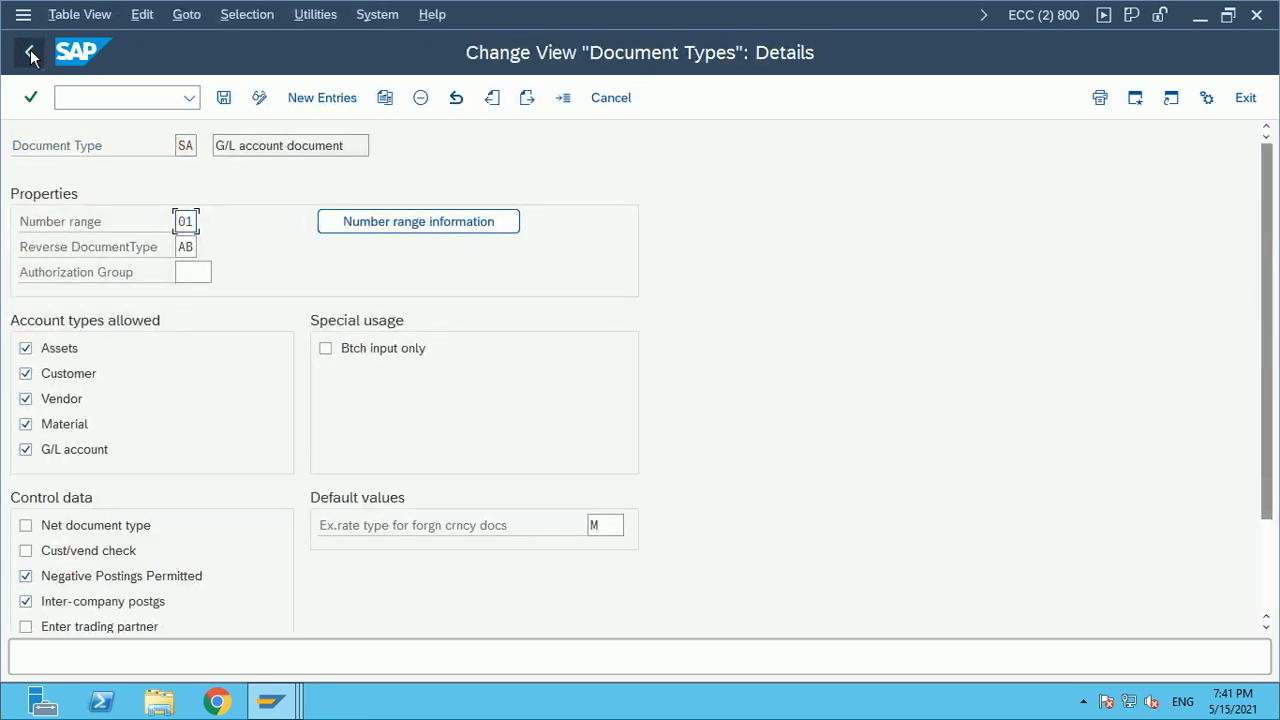
In the other session's RL11 interval maintenance, enter number range 01 for year 2021 starting from 100000000
mouse_move(270, 700)
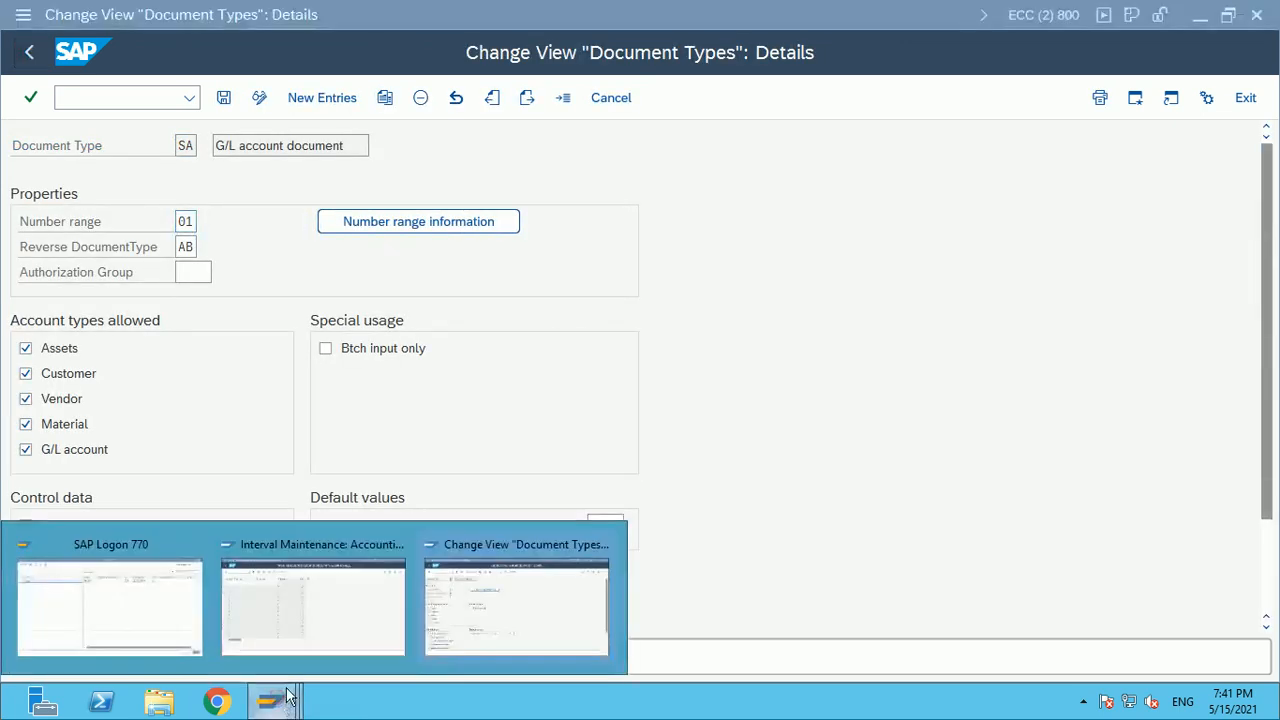
left_click(317, 617)
left_click(36, 174)
type("01")
key("Tab")
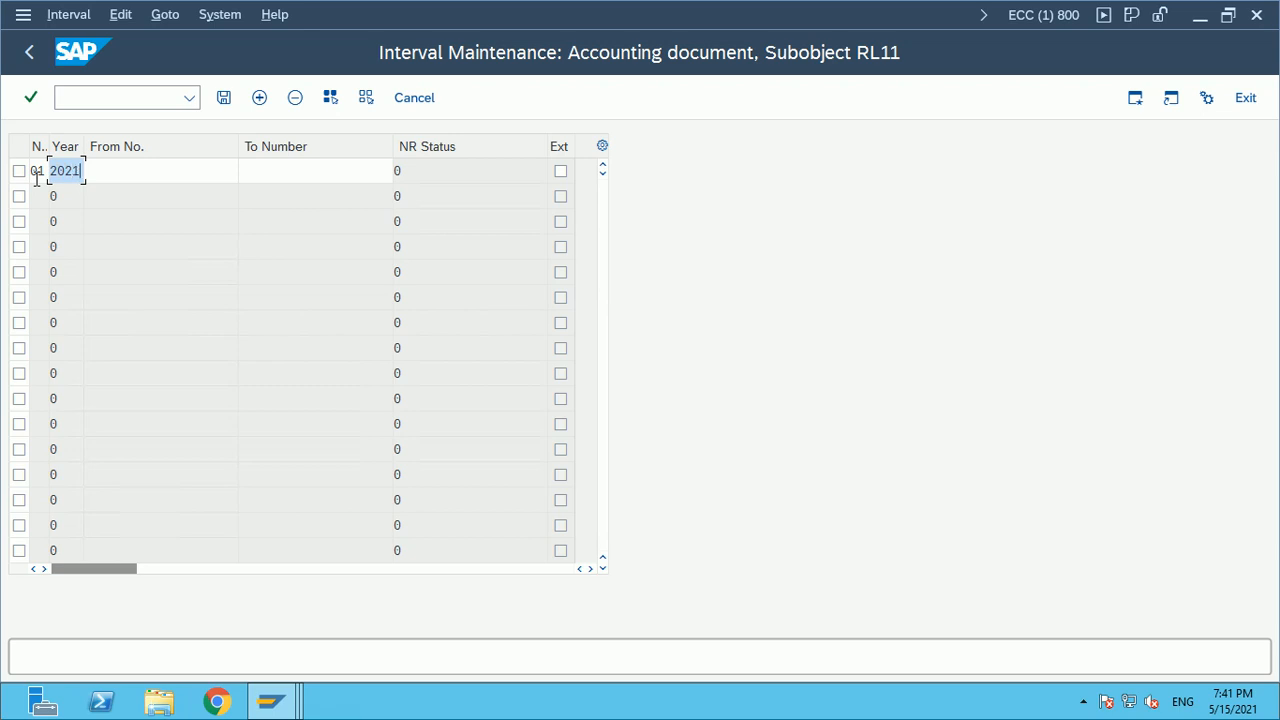
key("Tab")
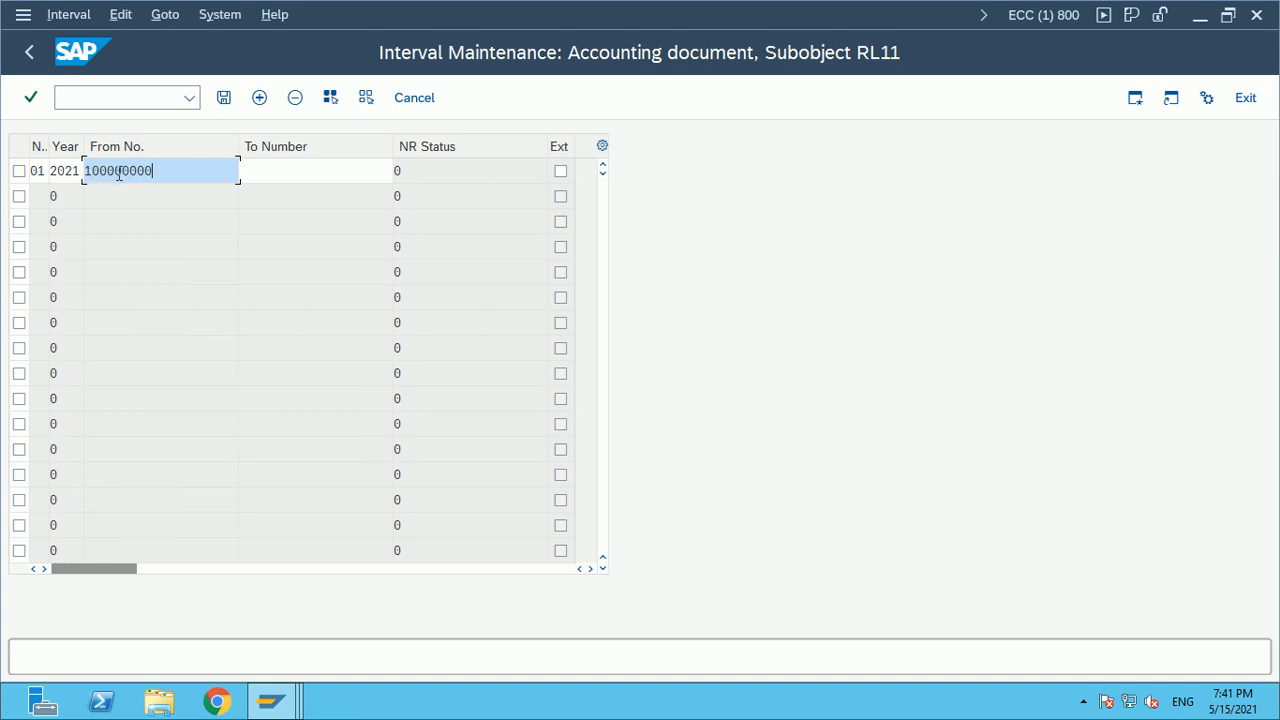
Set the To Number of range 01 to 199999999 and save the interval
left_click(288, 169)
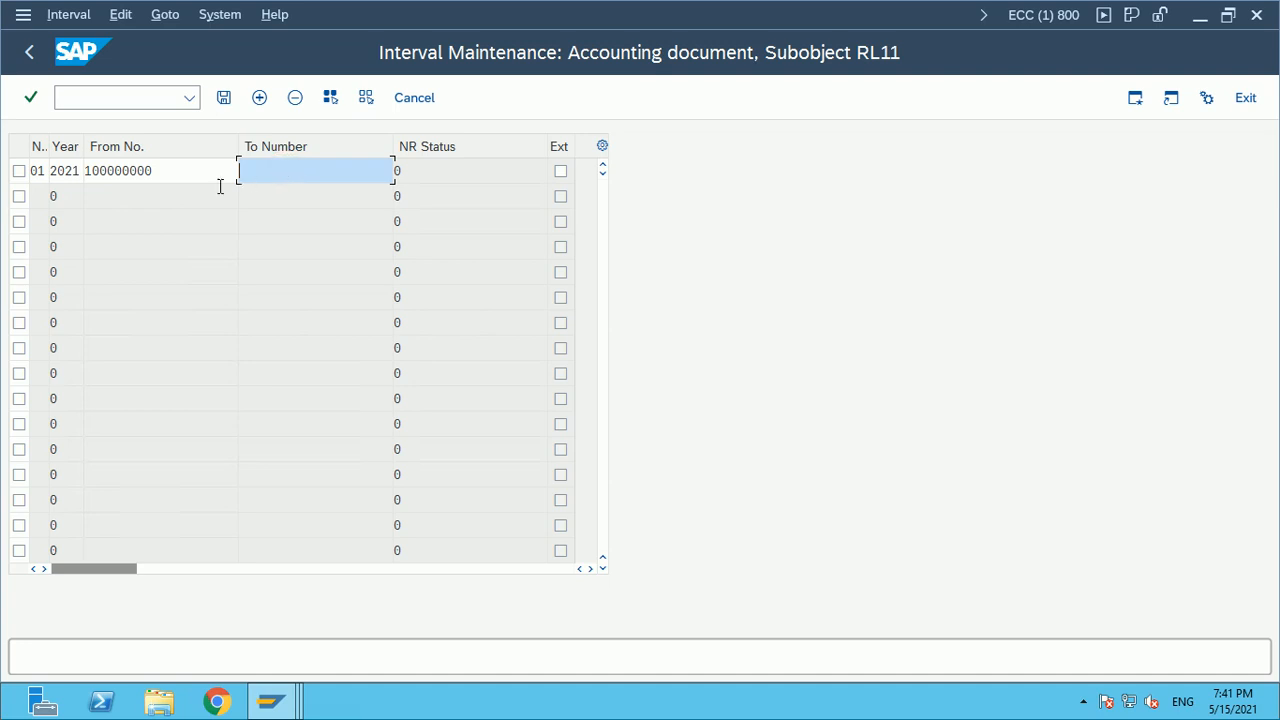
left_click(166, 172)
double_click(171, 171)
key("ctrl+c")
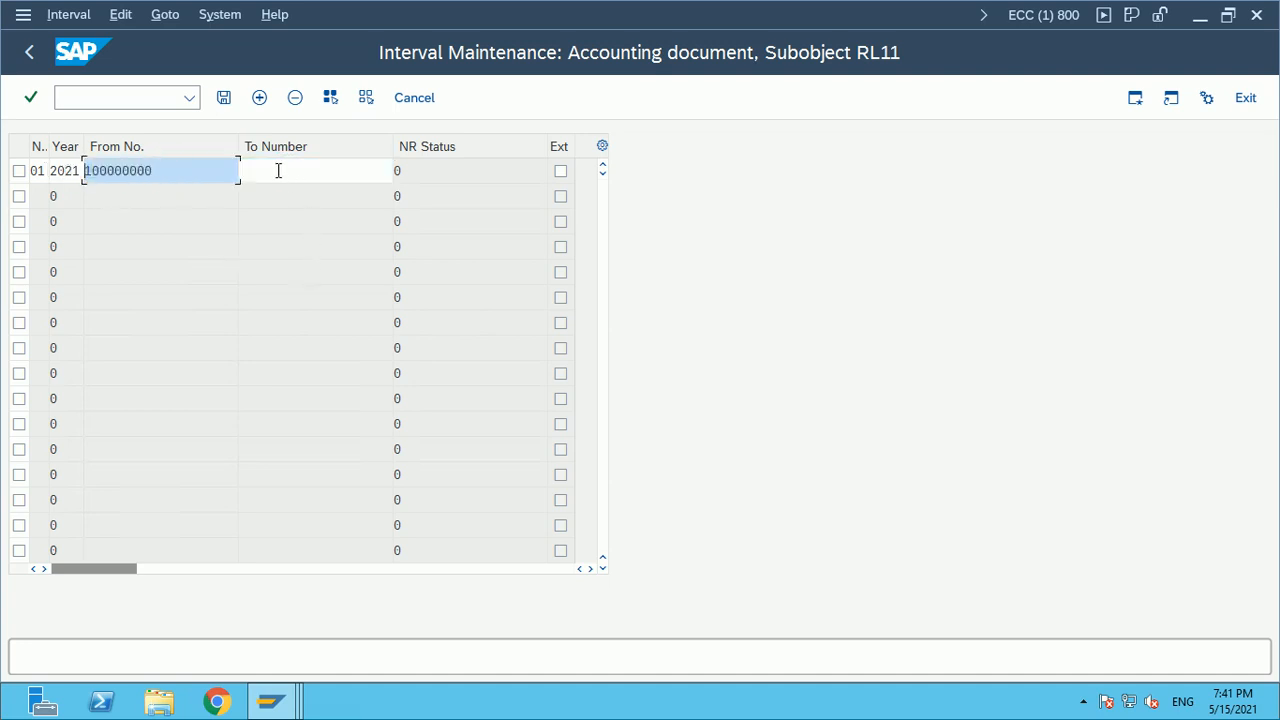
left_click(276, 170)
key("ctrl+v")
left_click_drag(248, 172, 345, 172)
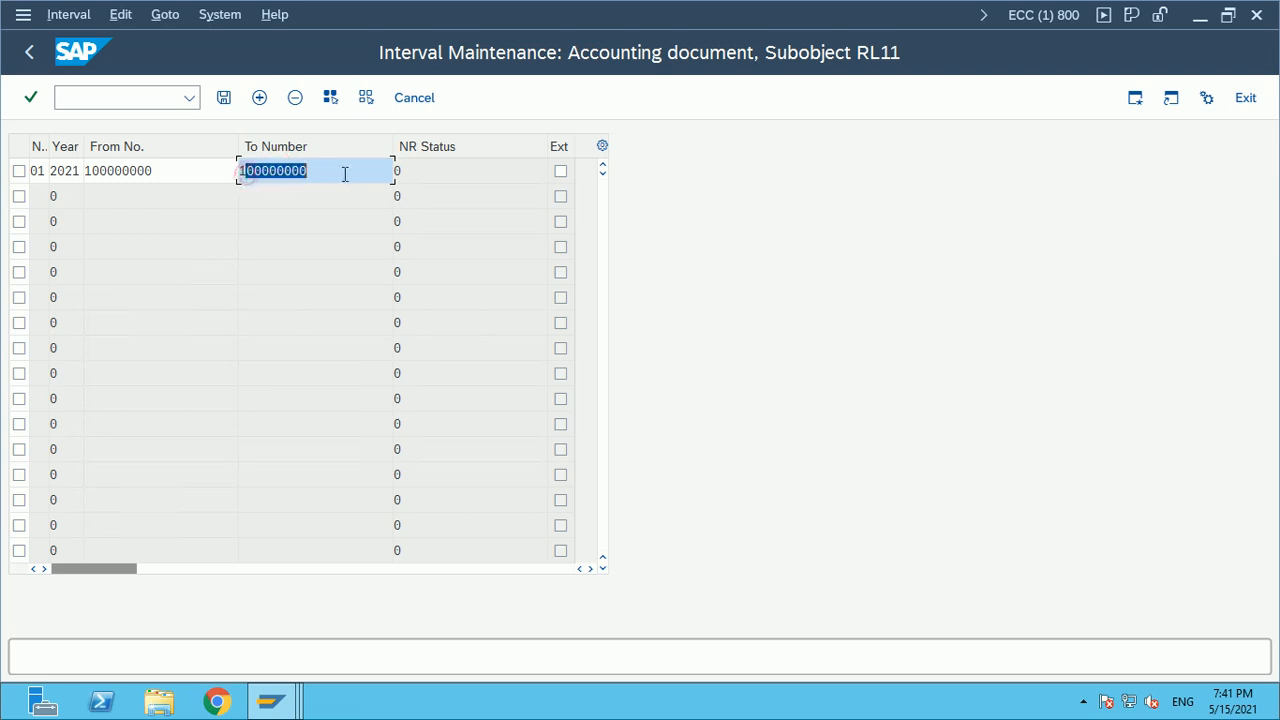
type("199999999")
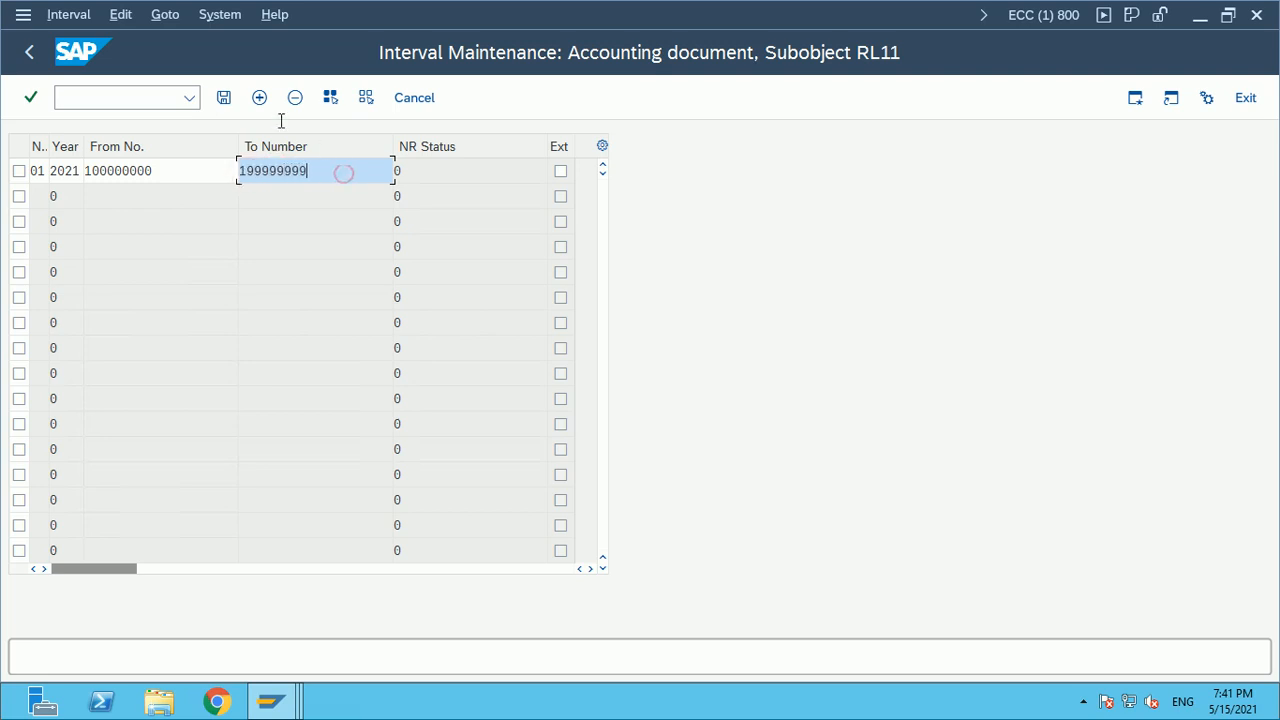
left_click(224, 98)
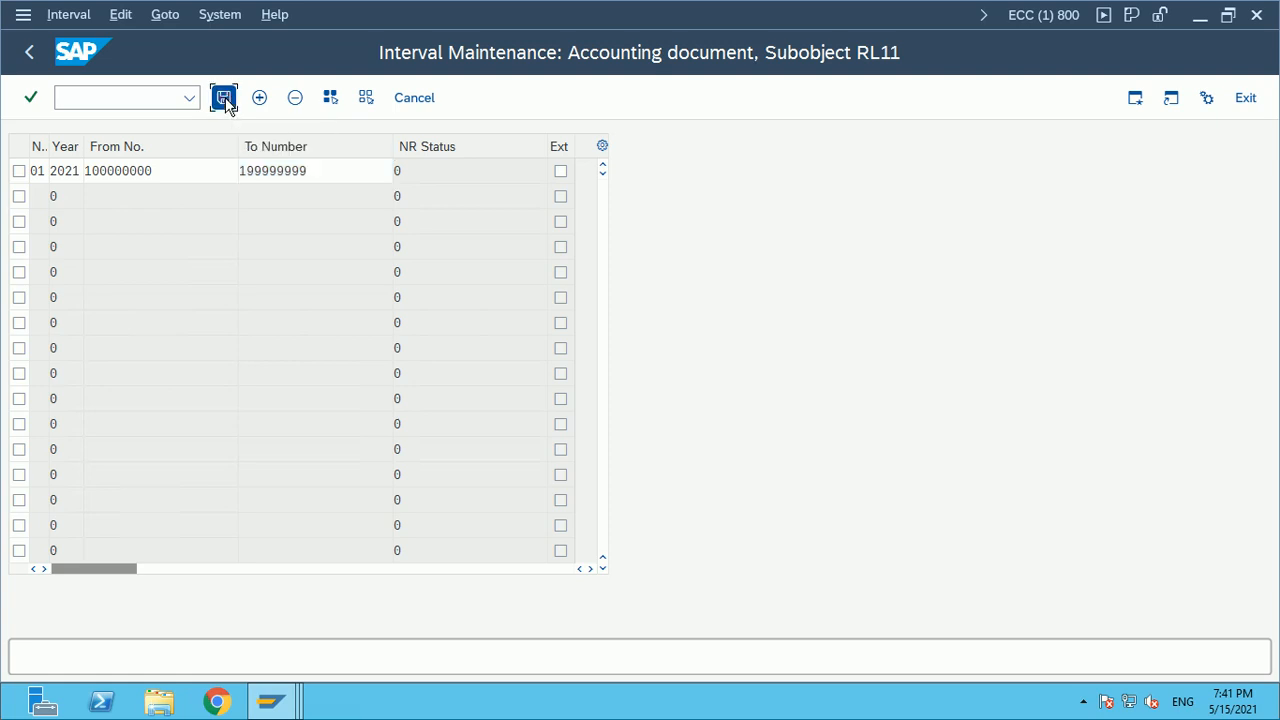
left_click(606, 663)
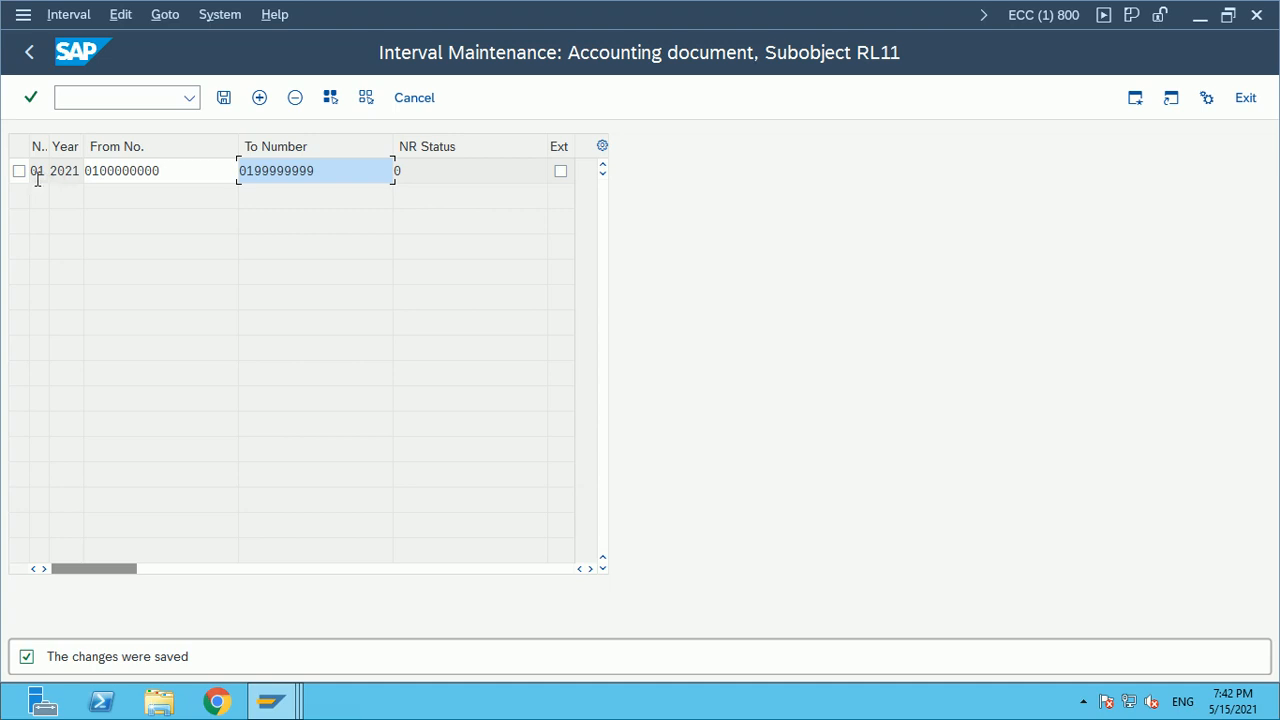
Highlight the From No., To Number and NR Status values of the saved RL11 interval
left_click_drag(172, 168, 76, 175)
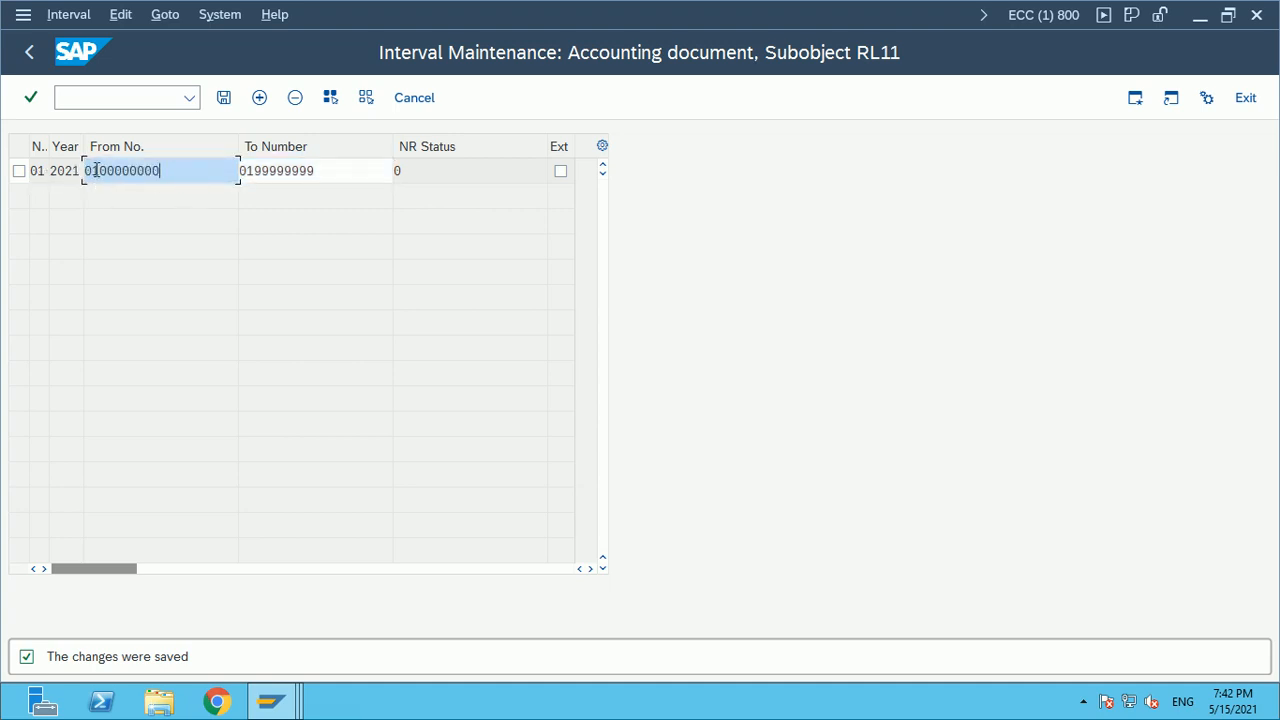
left_click_drag(92, 171, 175, 168)
left_click(417, 174)
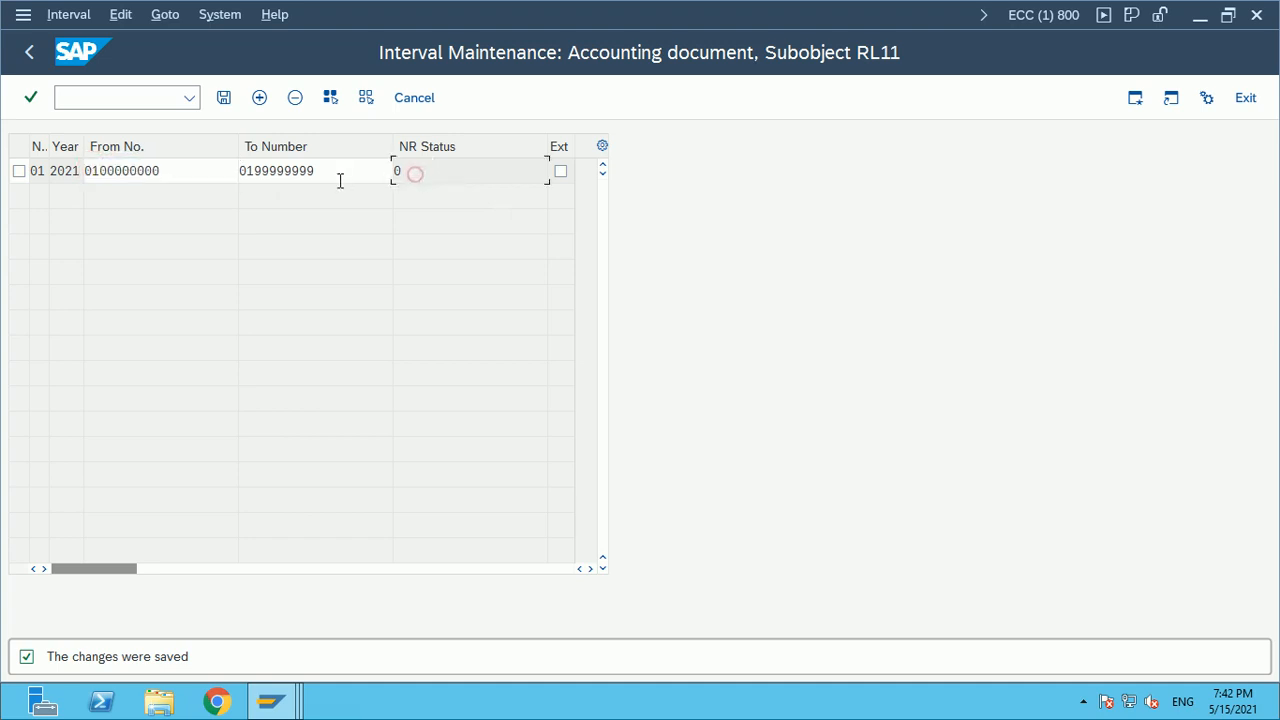
double_click(333, 171)
left_click(173, 183)
double_click(176, 171)
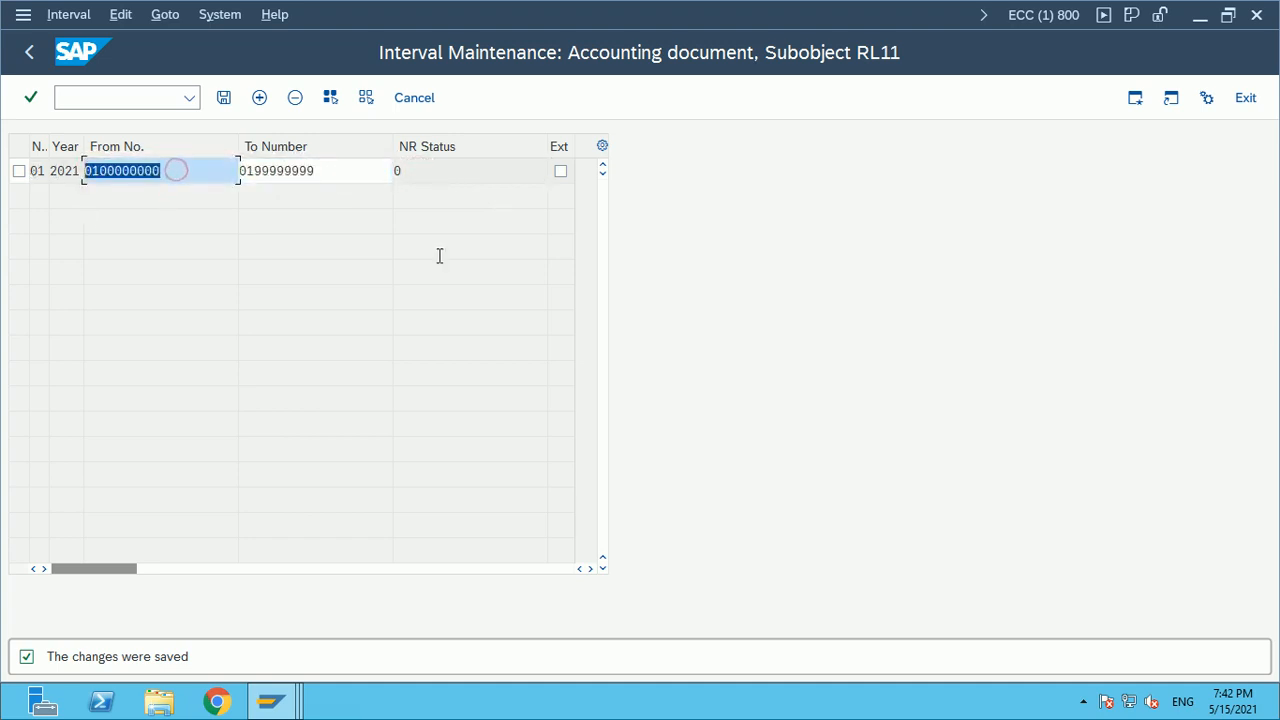
left_click(464, 163)
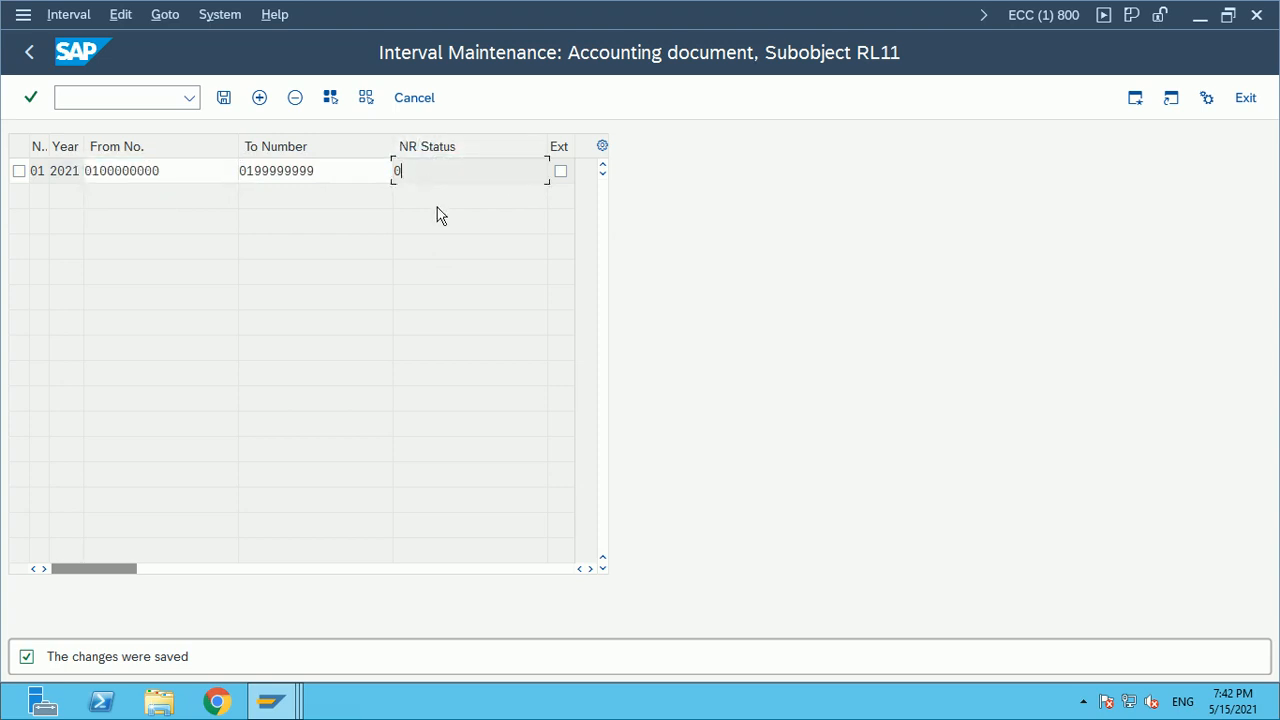
Go back to range maintenance, choose company code 0990 and open its NR status
left_click(31, 60)
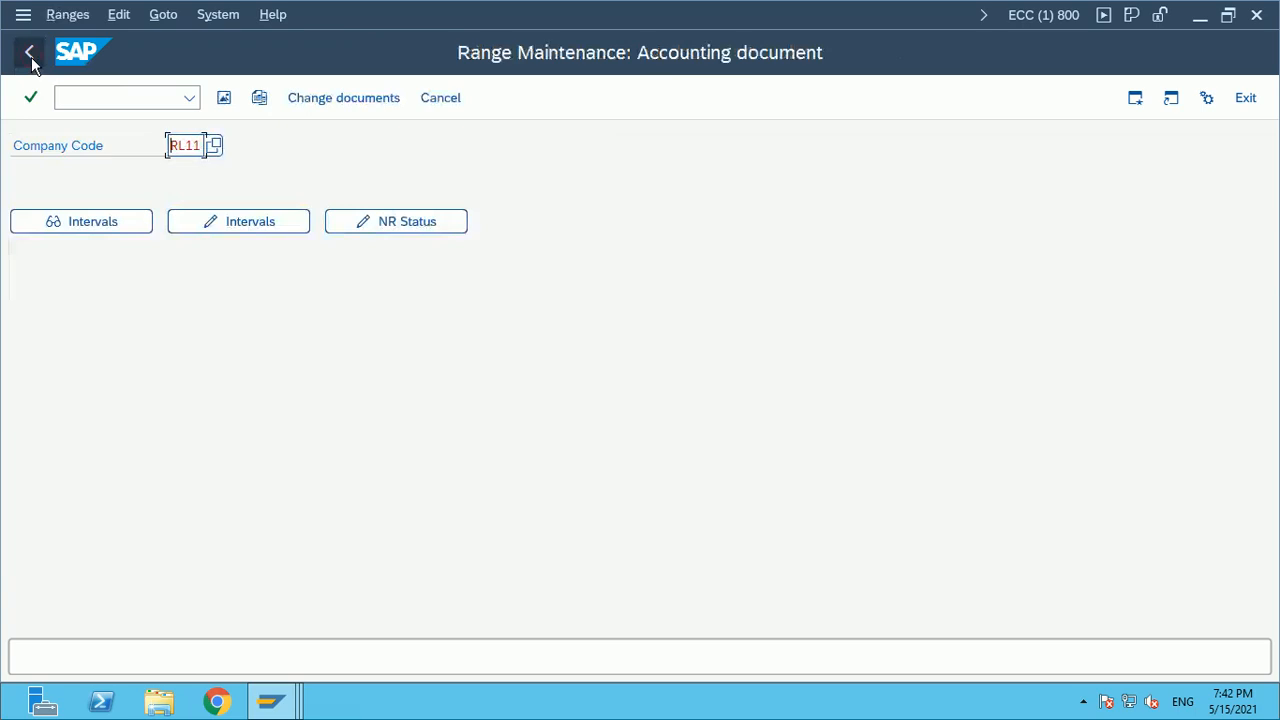
left_click(212, 142)
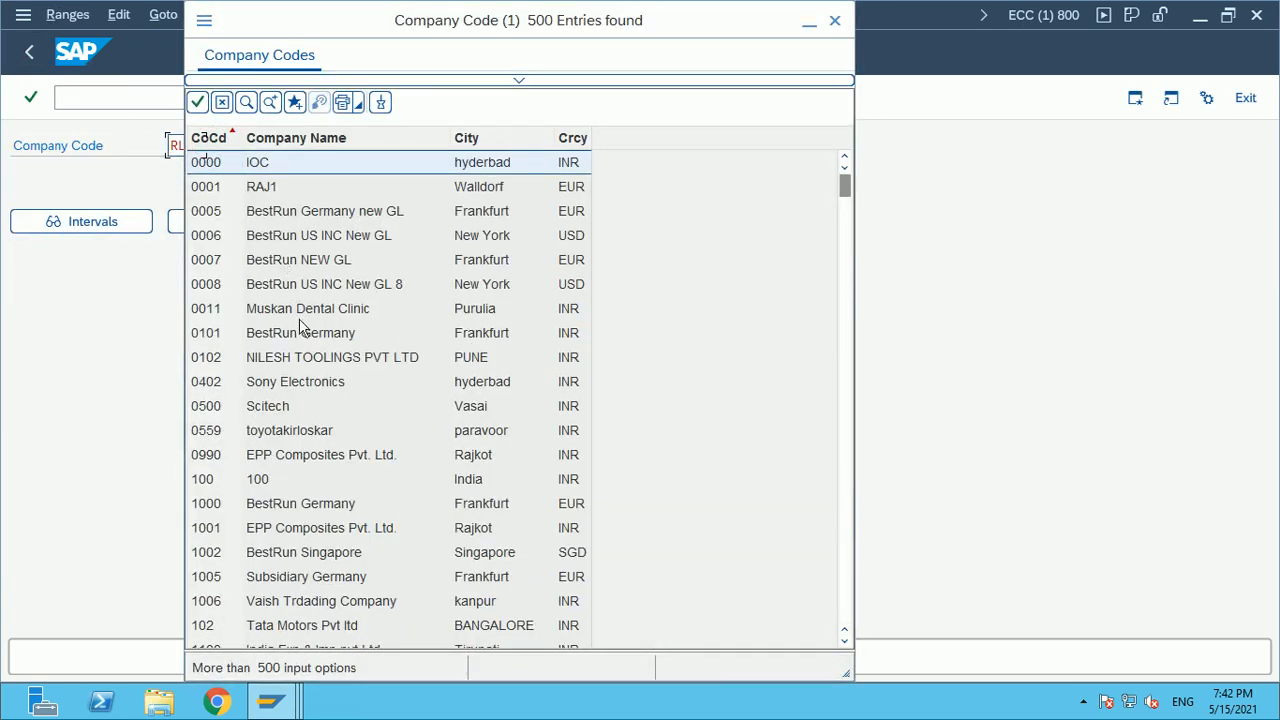
left_click(307, 456)
double_click(307, 456)
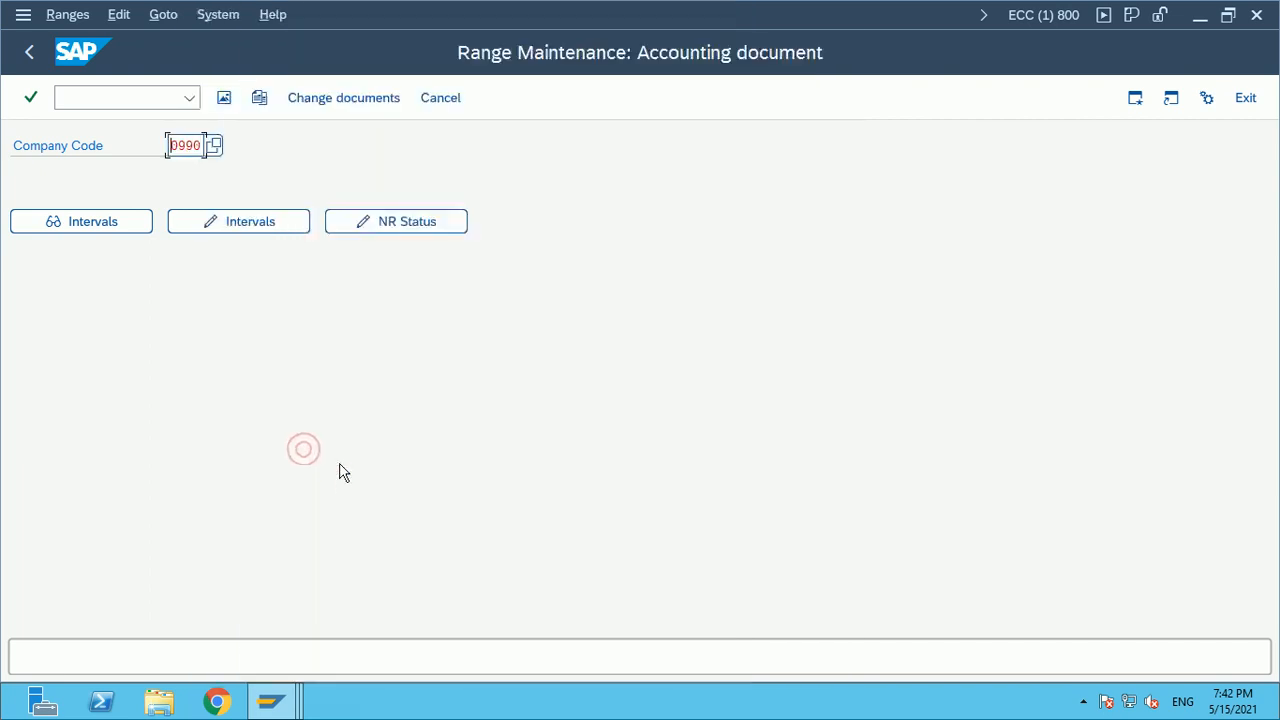
left_click(386, 221)
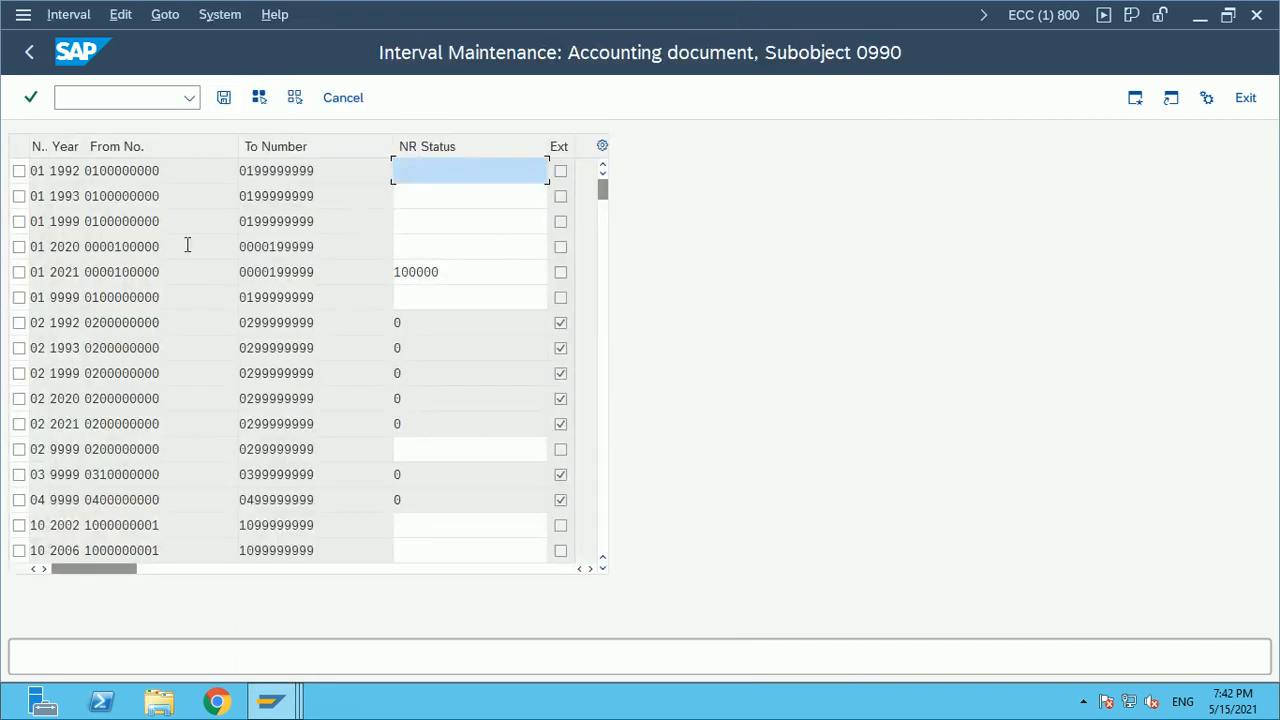
Compare the NR Status of company code 0990's range 01 for 2021 with its From No
left_click(464, 272)
double_click(464, 272)
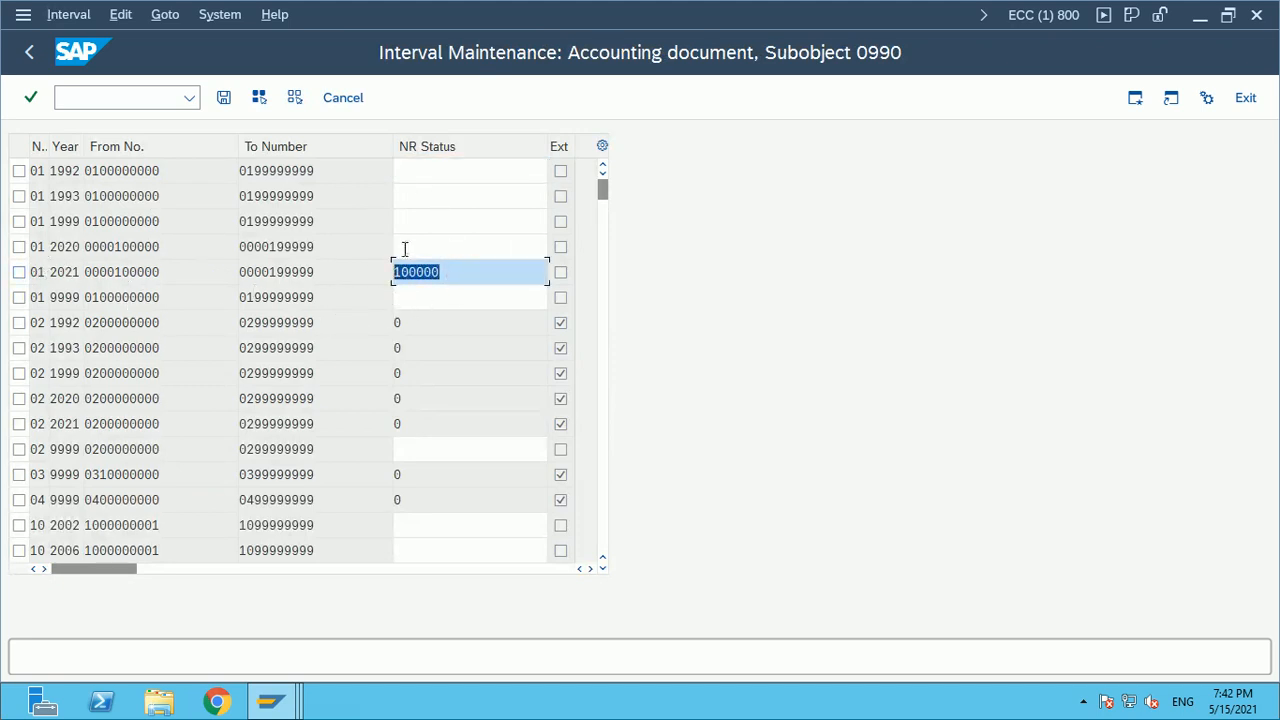
left_click_drag(116, 274, 160, 274)
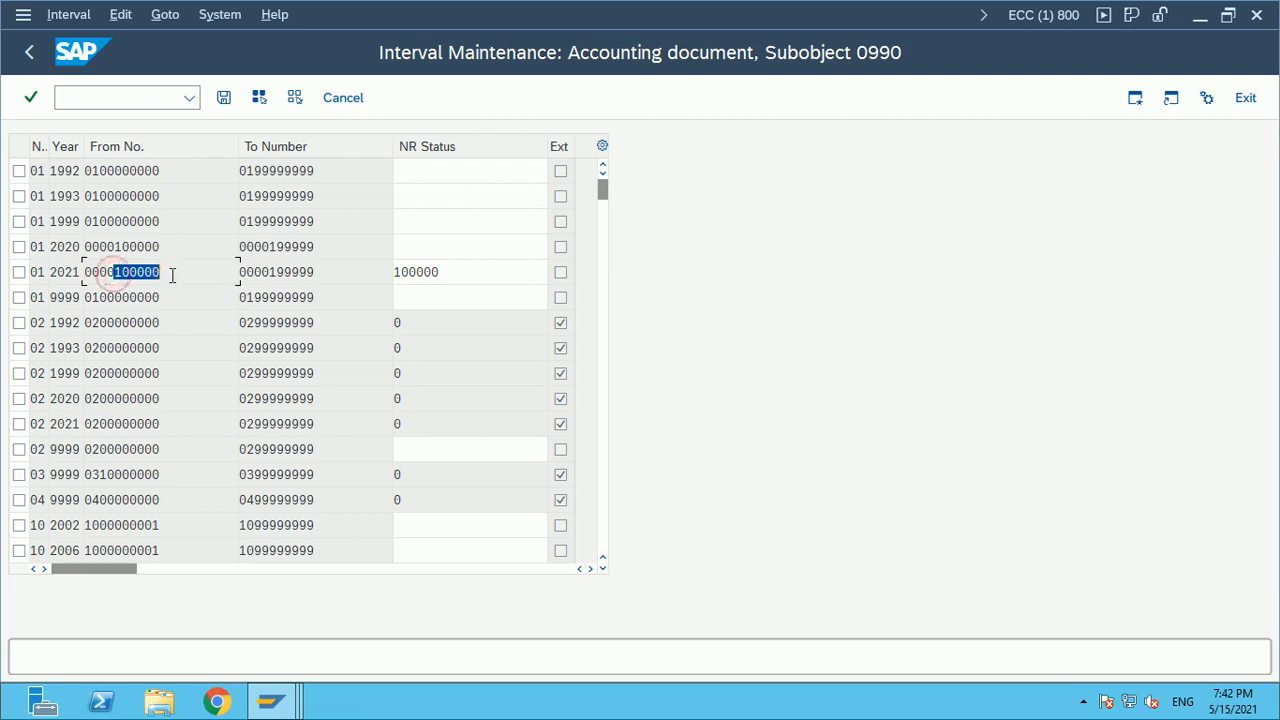
Compare the From No. and NR Status of company code 0990's range 14 for 2021
scroll(432, 477, "down", 4)
scroll(432, 477, "down", 5)
scroll(432, 480, "up", 4)
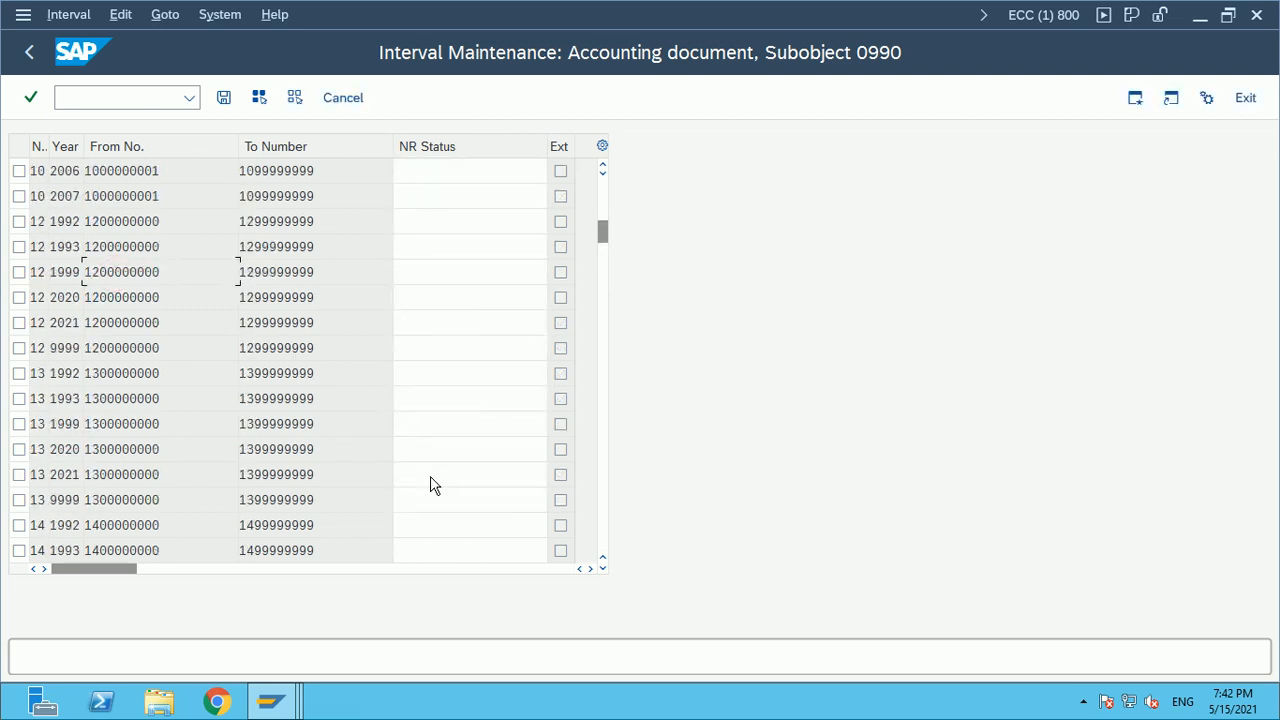
scroll(432, 482, "down", 5)
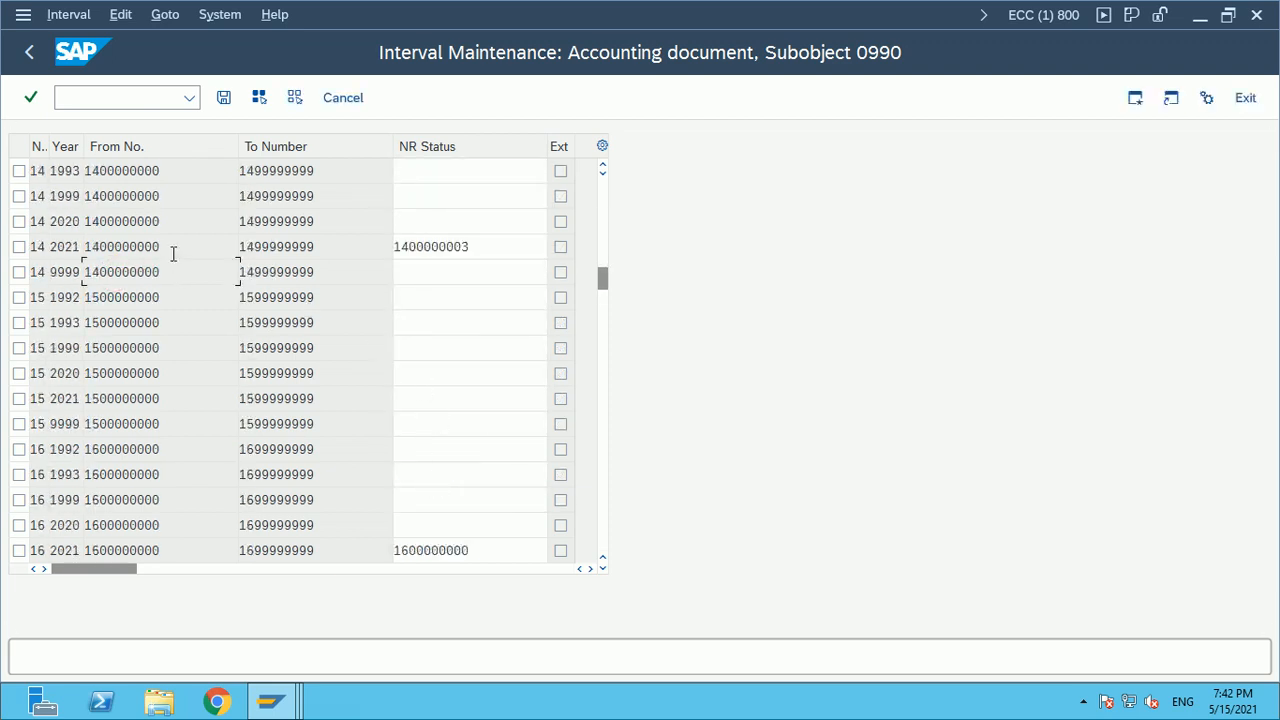
left_click_drag(167, 246, 75, 246)
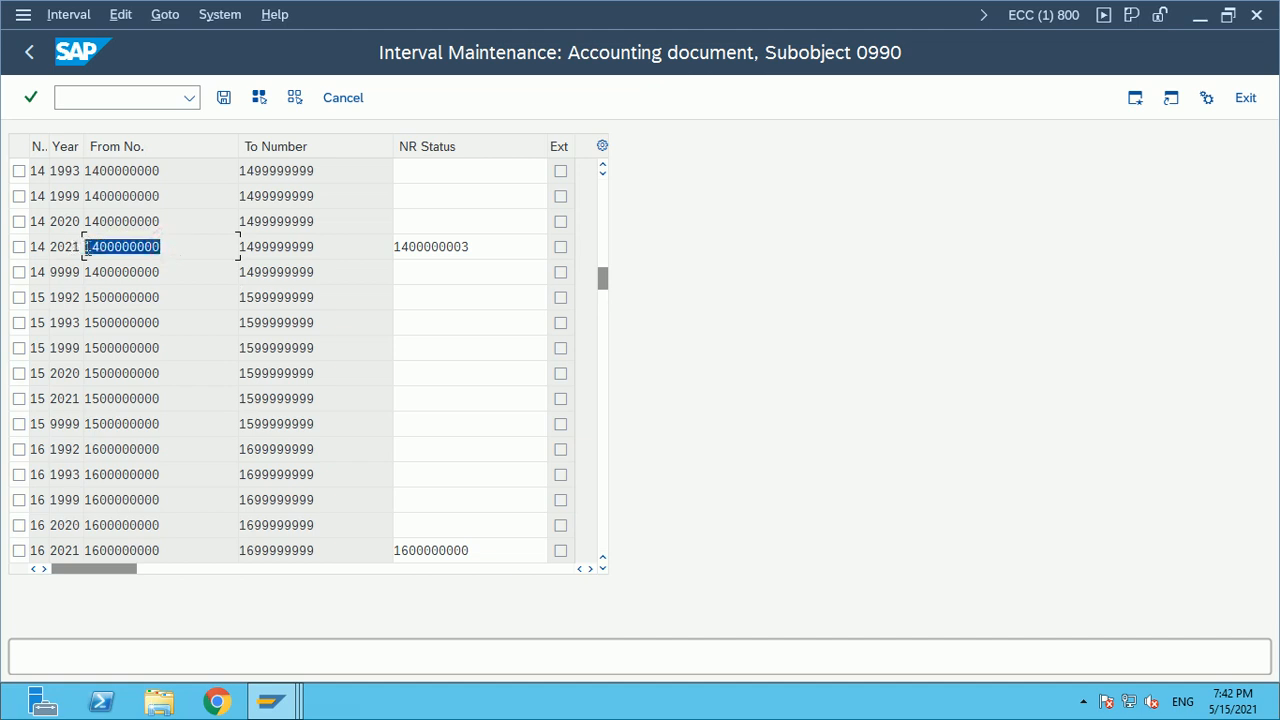
left_click(171, 244)
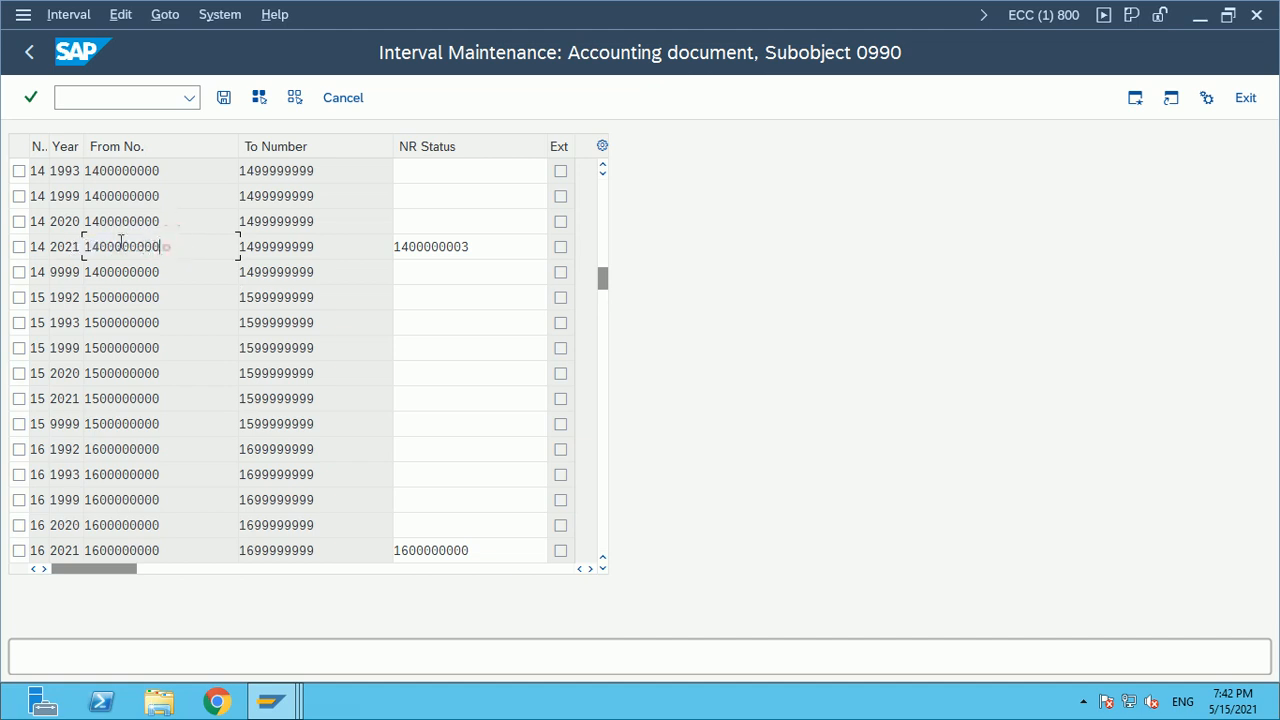
double_click(166, 244)
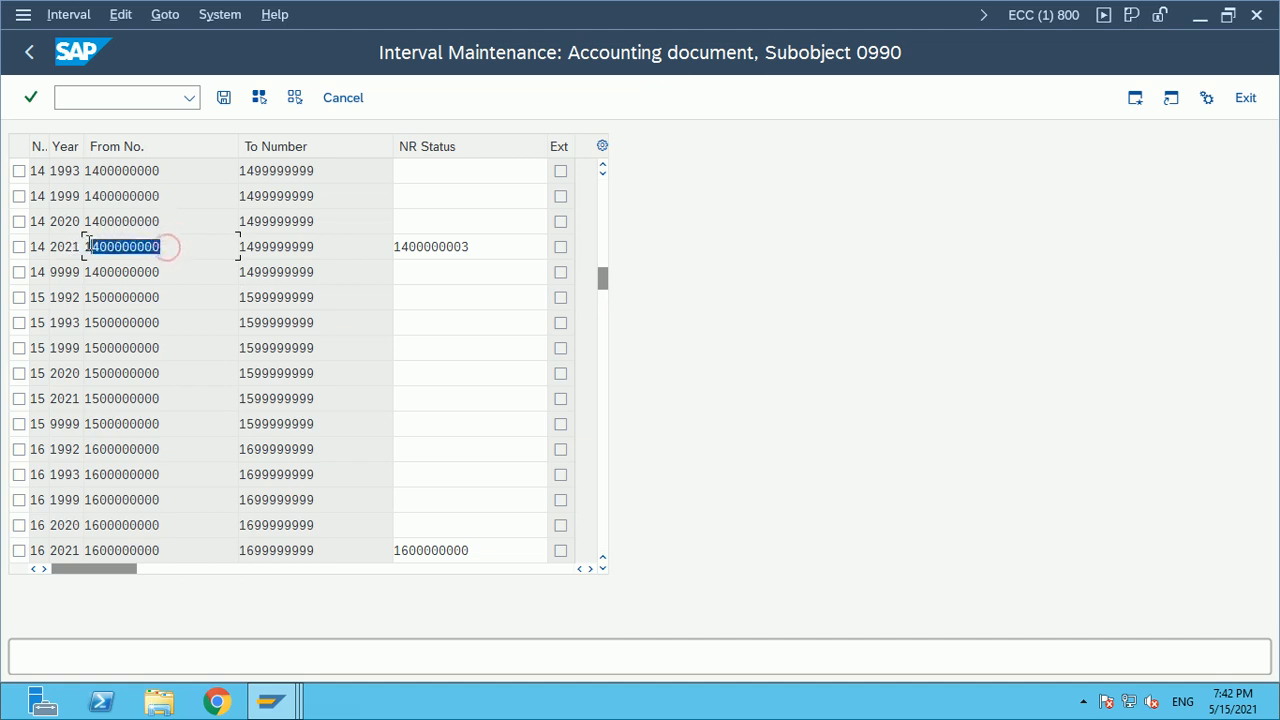
double_click(488, 245)
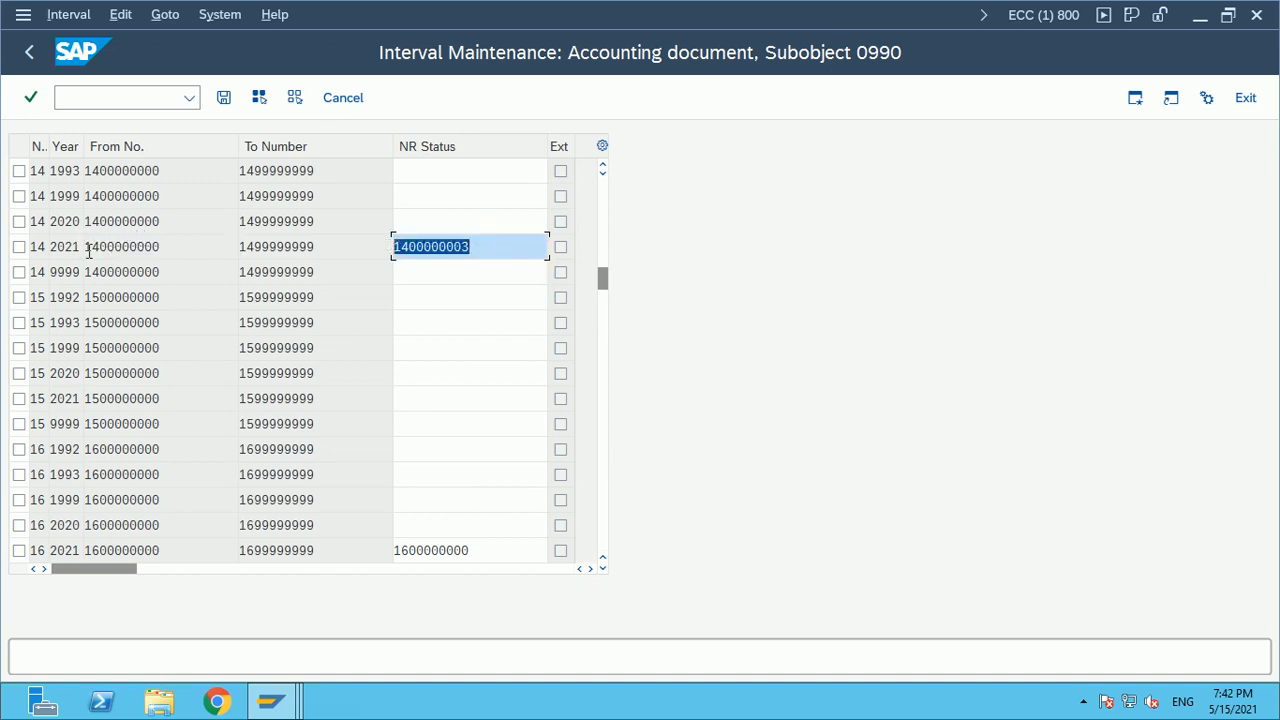
left_click_drag(90, 248, 180, 248)
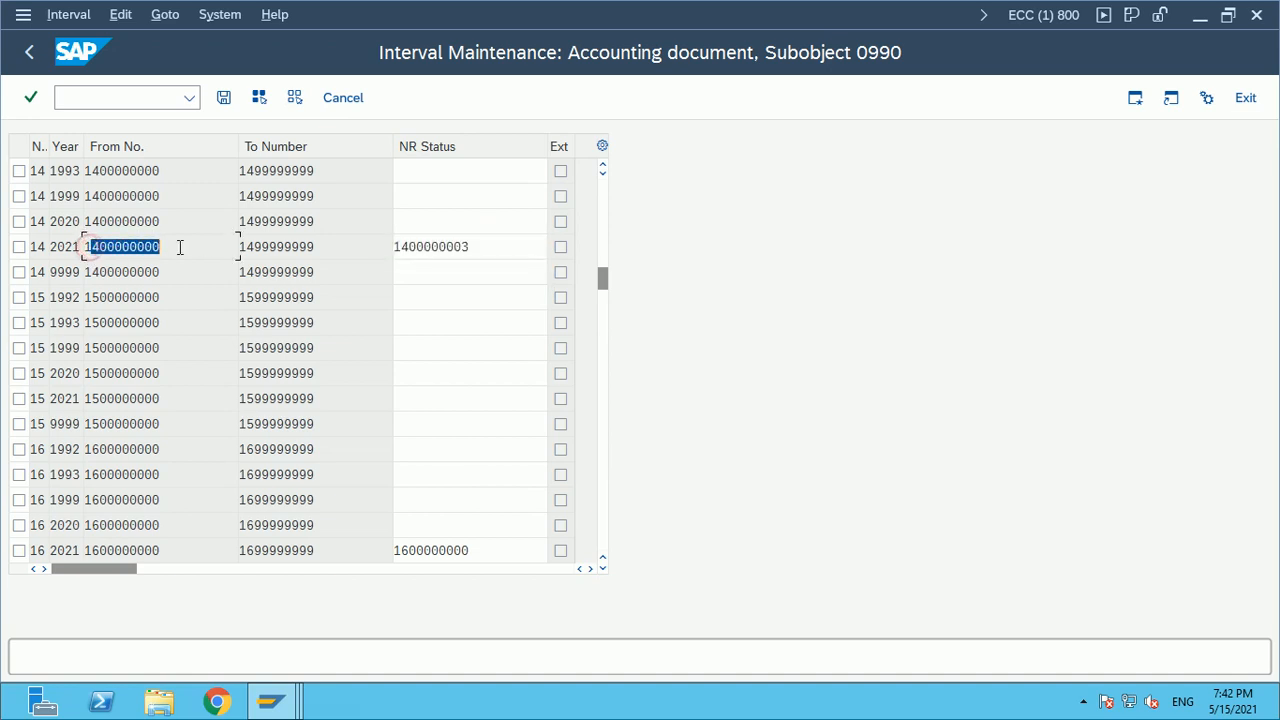
left_click(497, 249)
double_click(491, 249)
left_click_drag(512, 248, 372, 243)
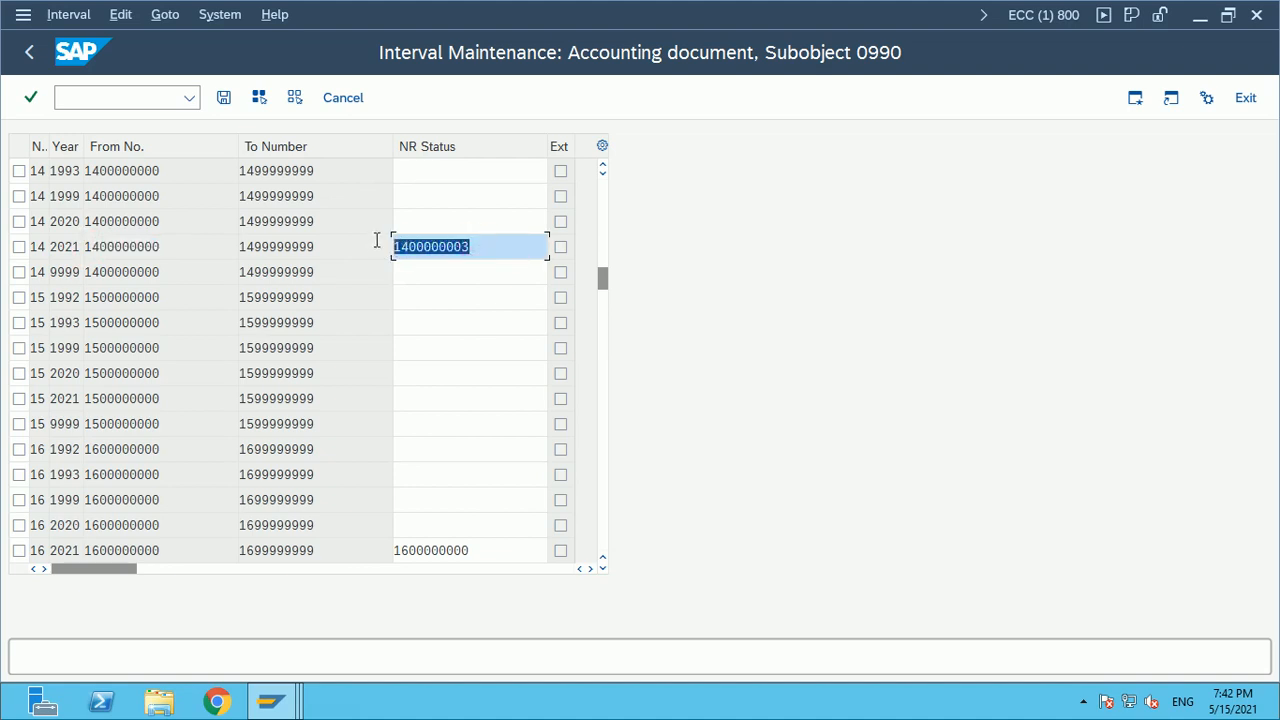
left_click(465, 250)
left_click_drag(460, 248, 354, 243)
left_click(5, 281)
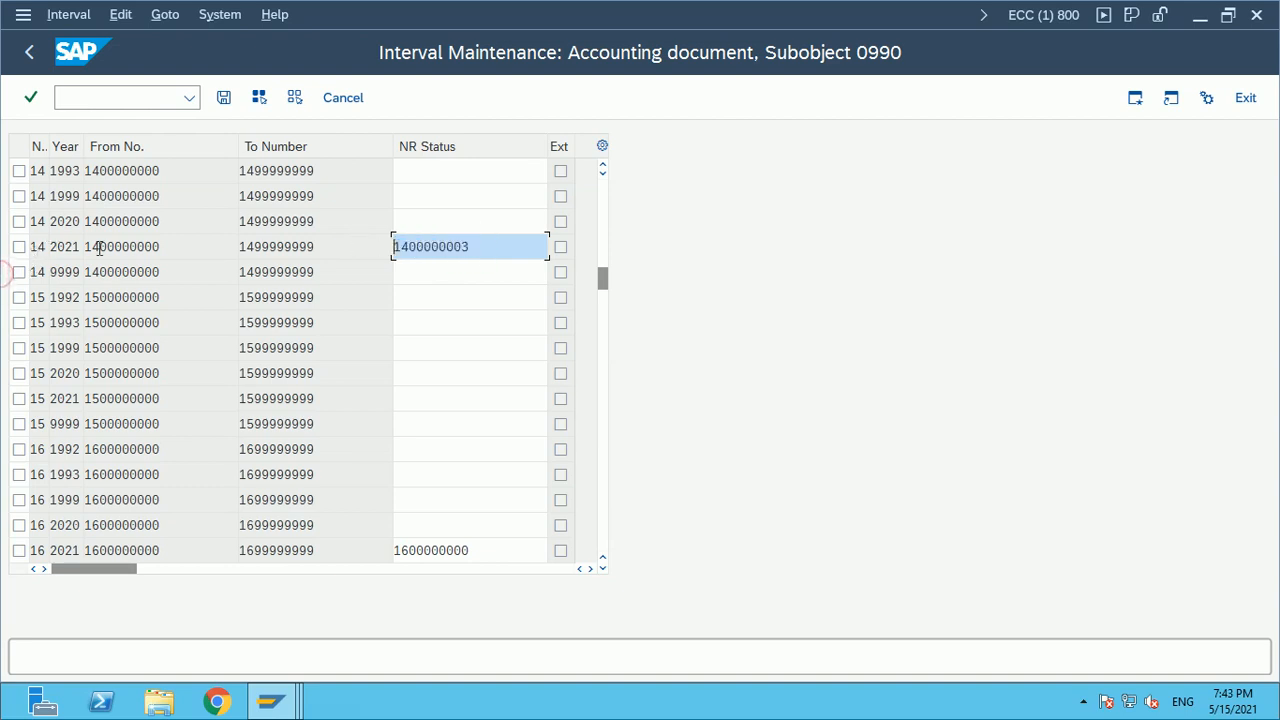
Copy the NR Status value of range 14 for 2021 and return to range maintenance
left_click_drag(484, 240, 331, 246)
key("ctrl+c")
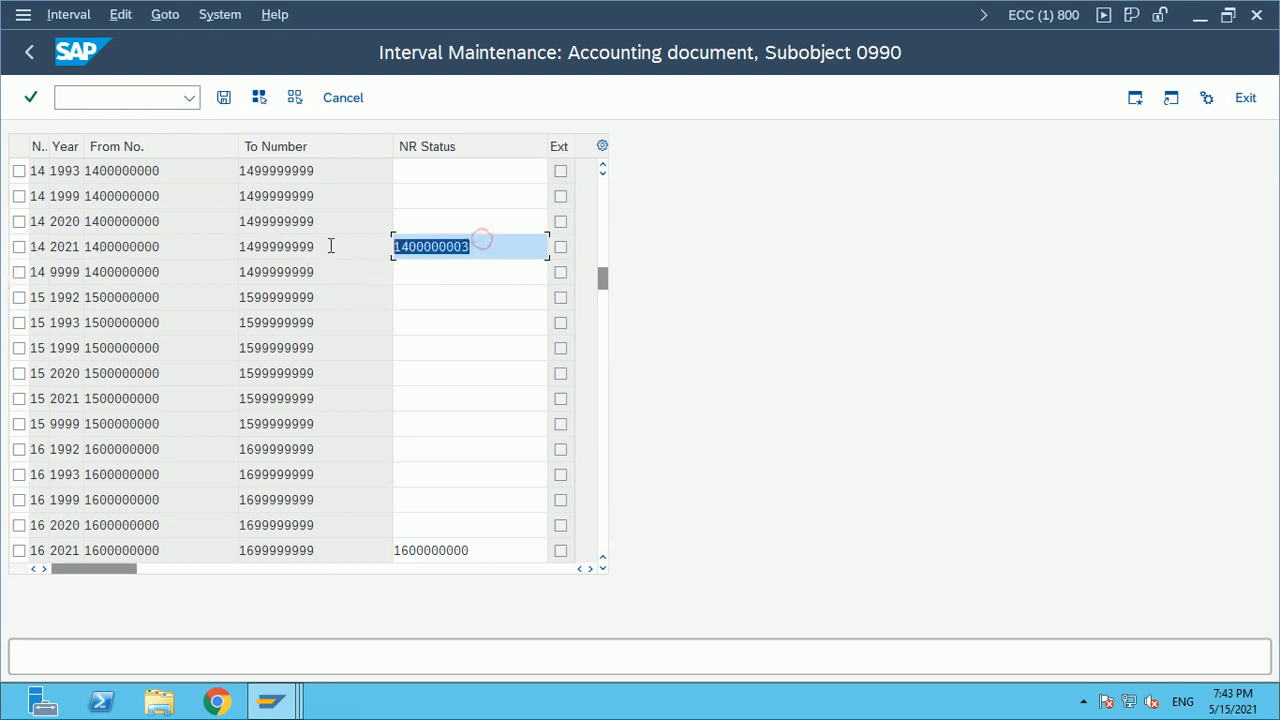
left_click(338, 249)
scroll(355, 383, "up", 15)
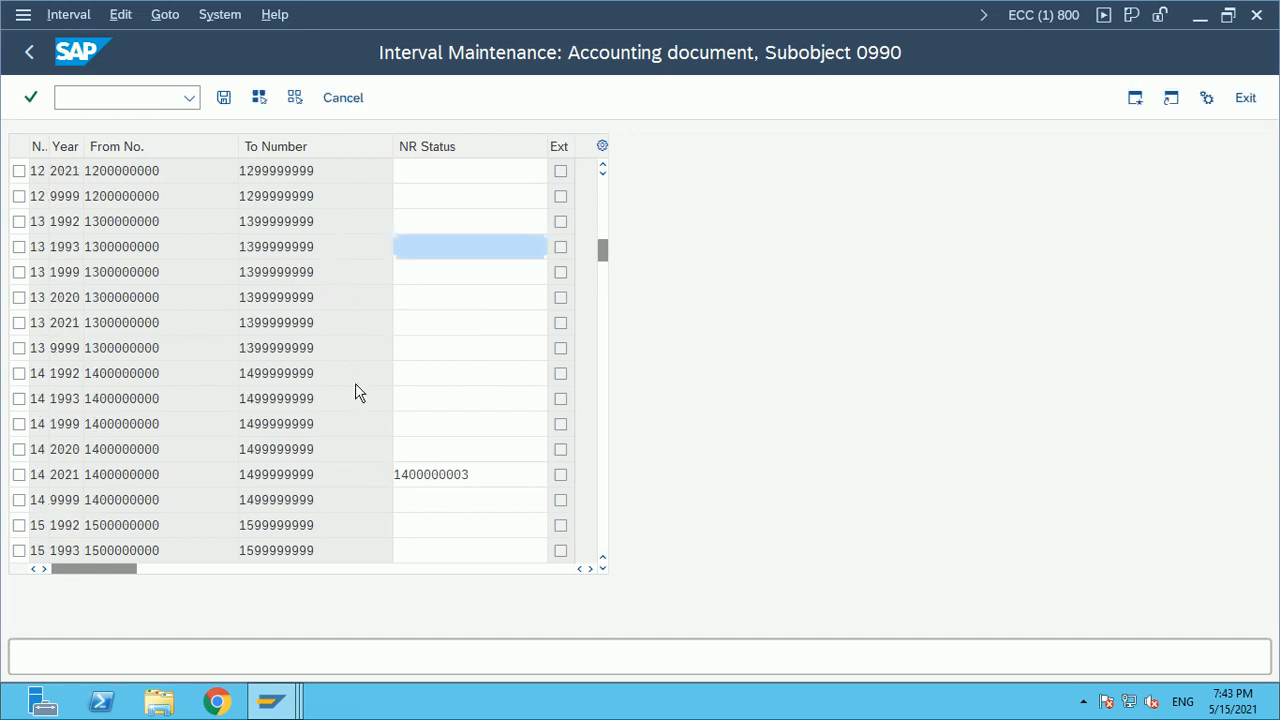
left_click(29, 52)
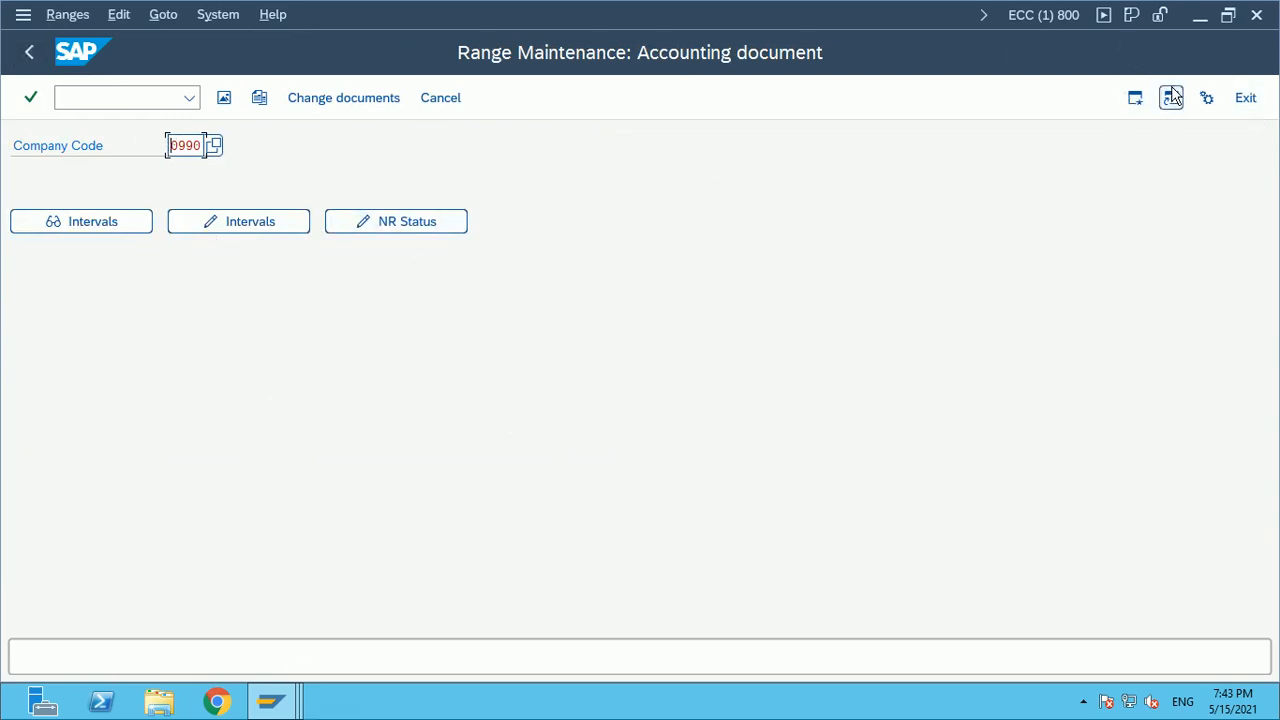
Open transaction fb03 in a new session and paste the copied NR Status value as the document number
left_click(1135, 97)
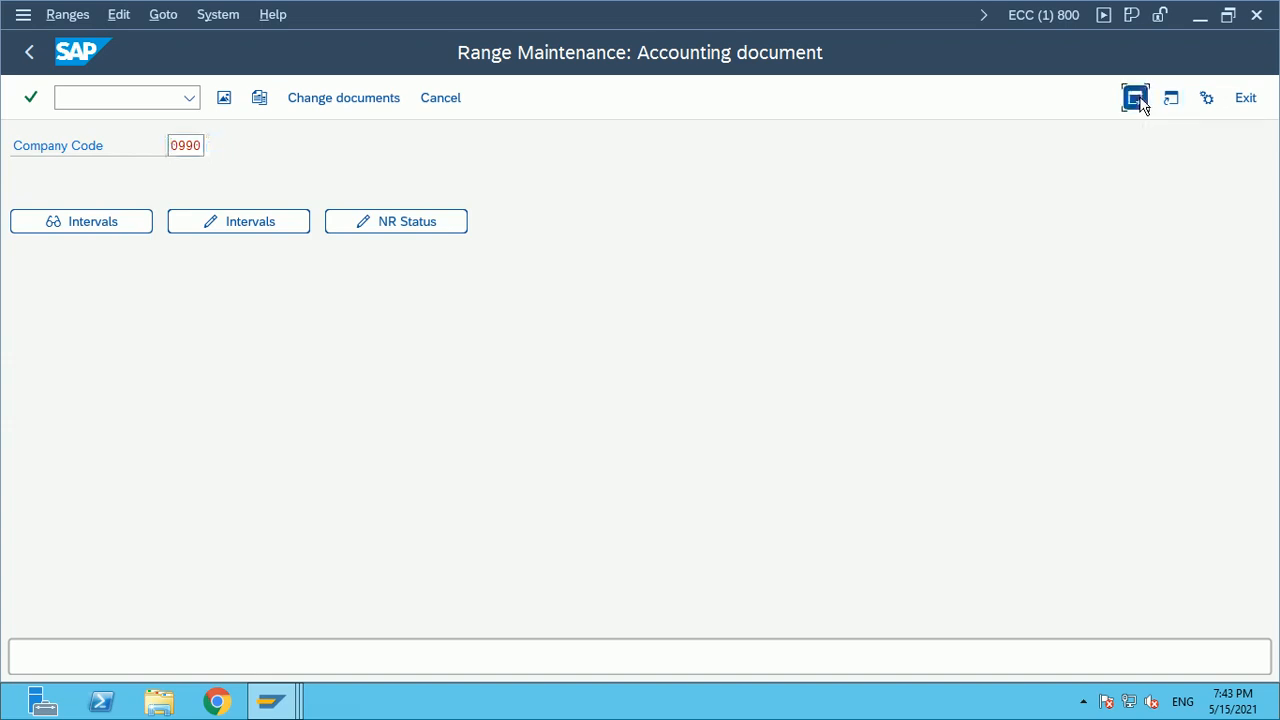
type("fb03")
key("Return")
key("ctrl+v")
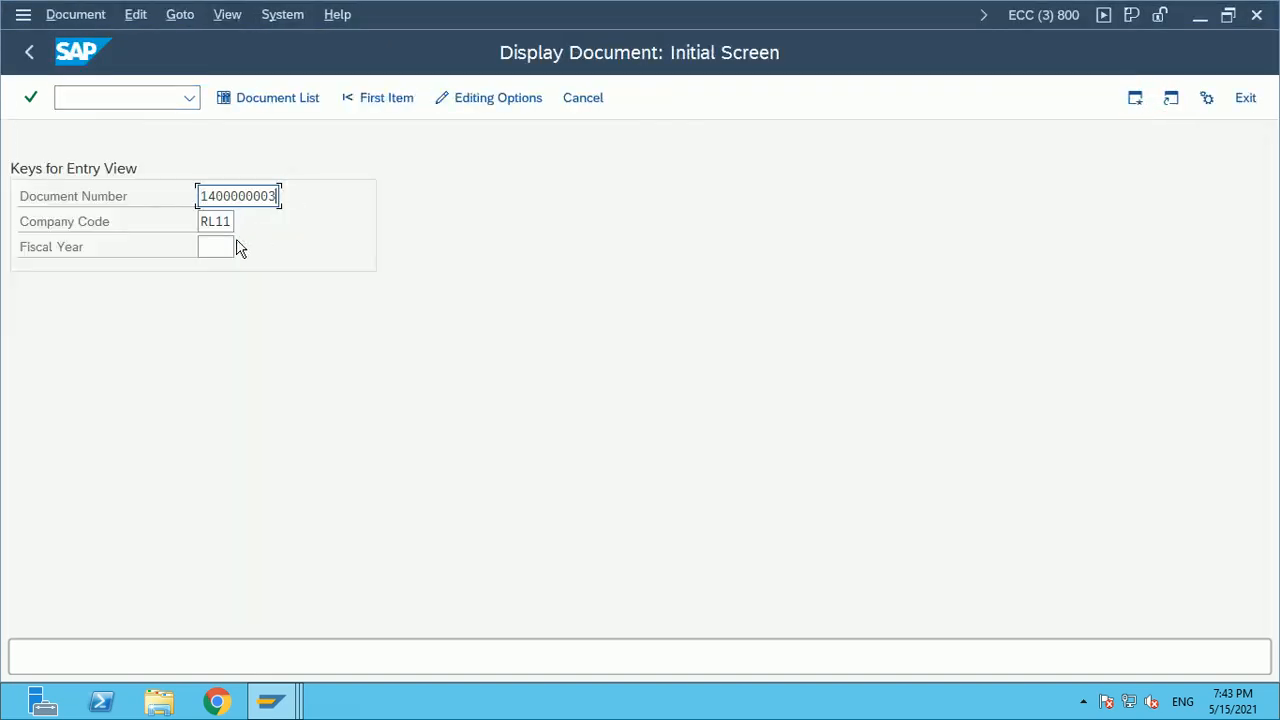
Set the company code to 0990 and display the document
double_click(198, 220)
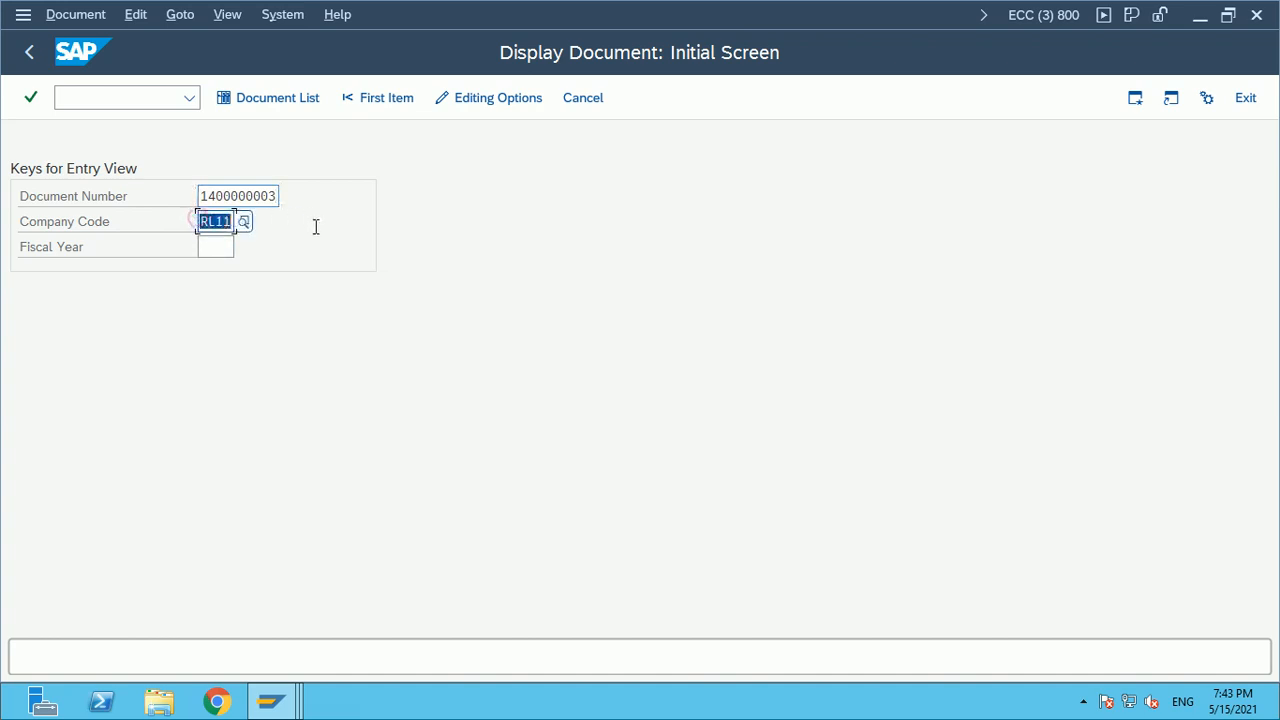
key("BackSpace")
type("09")
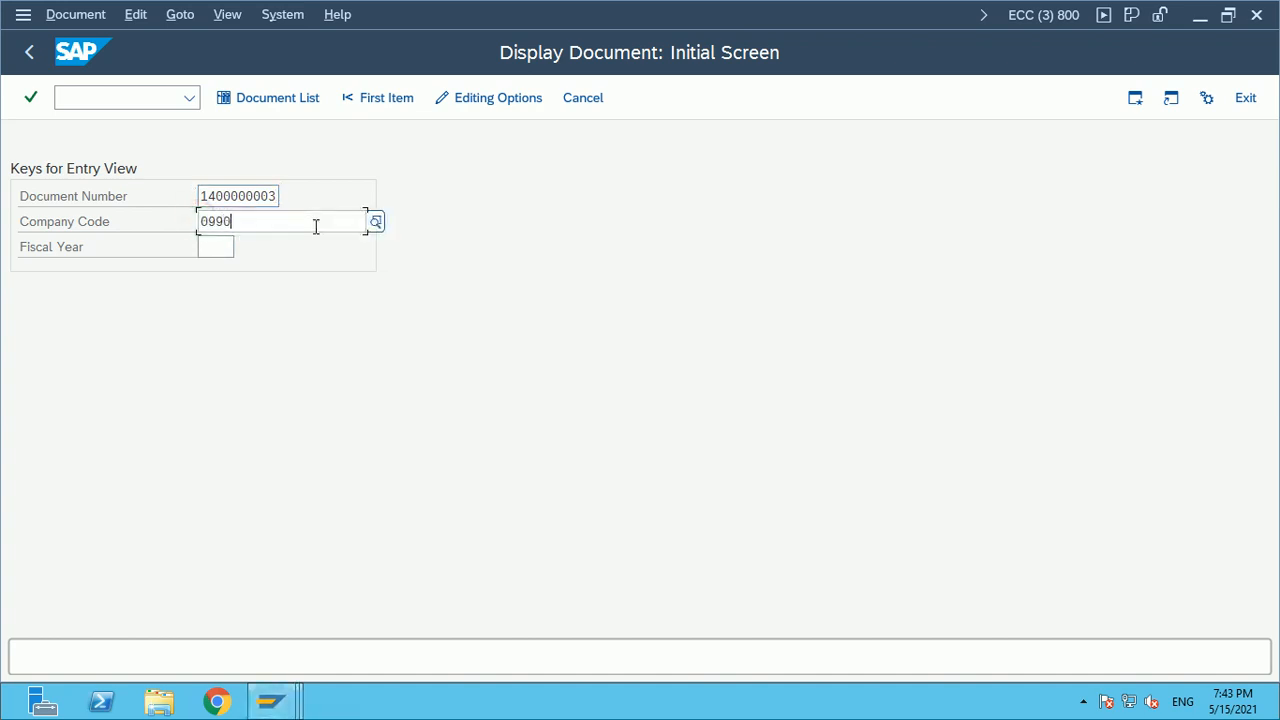
type("90")
left_click(234, 310)
left_click(312, 356)
key("Return")
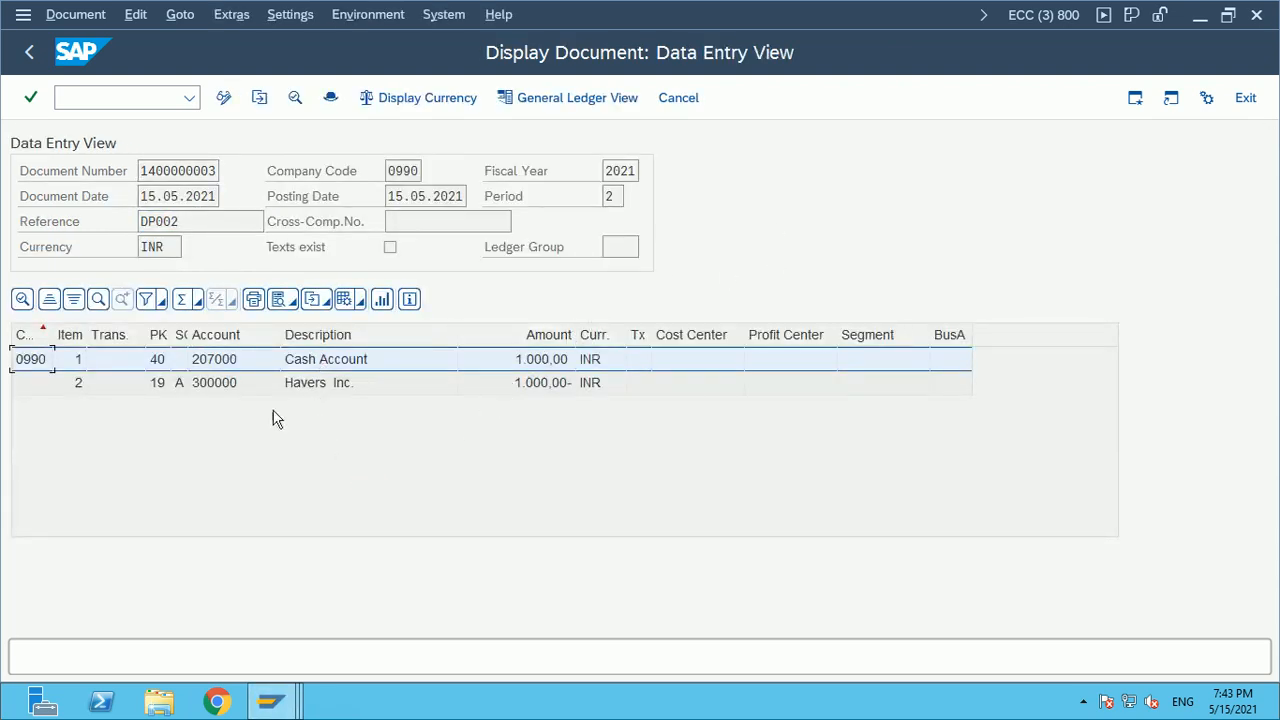
View the document's Cash Account line item, return to the entry view and switch to the General Ledger View
double_click(208, 366)
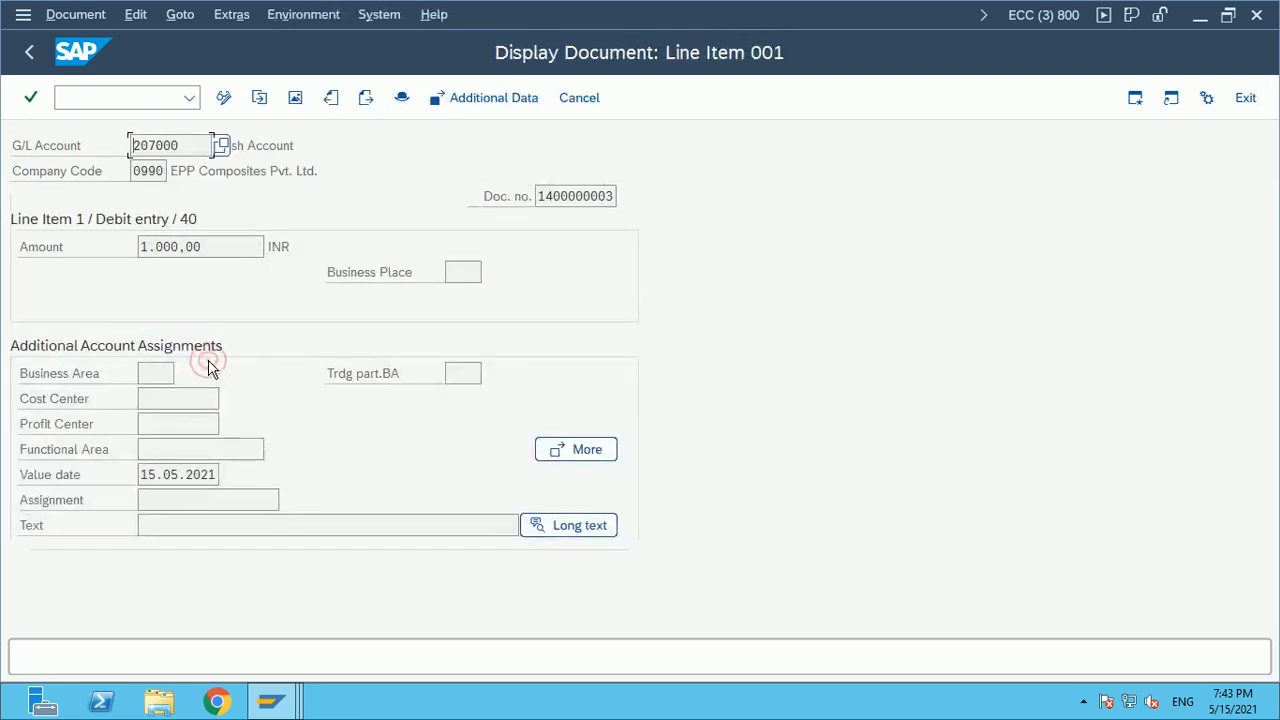
left_click(29, 52)
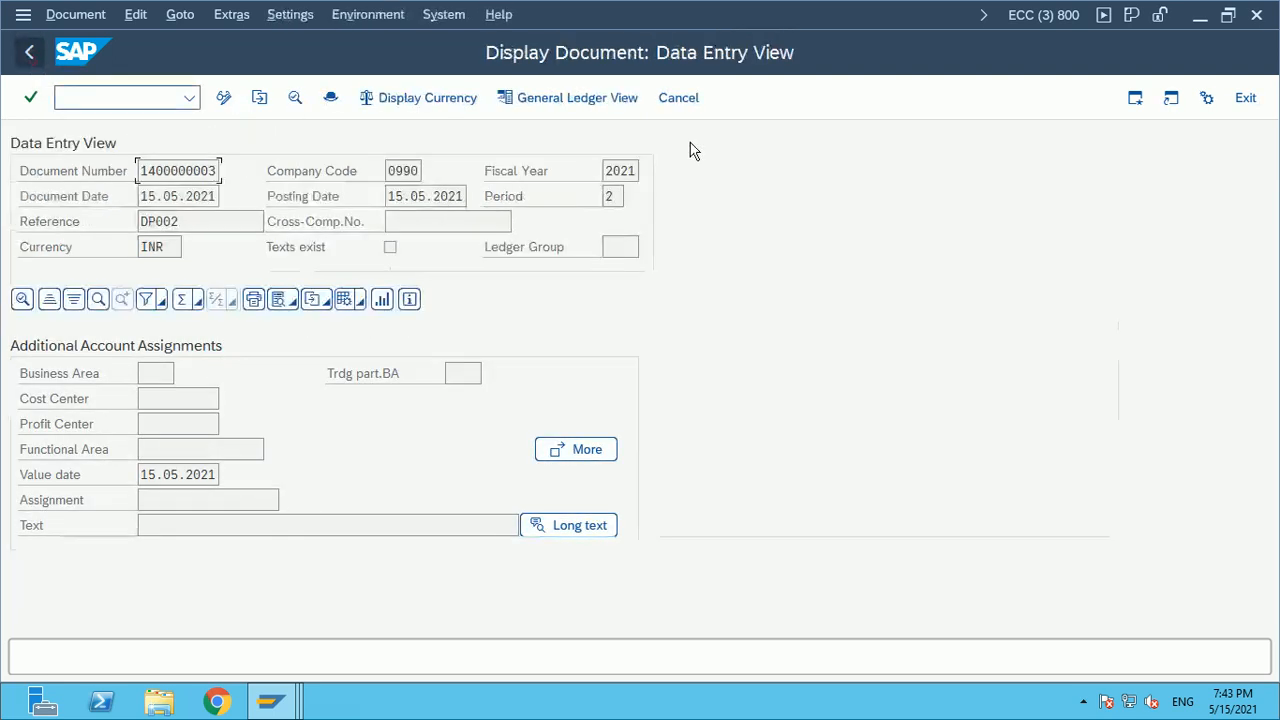
left_click(604, 98)
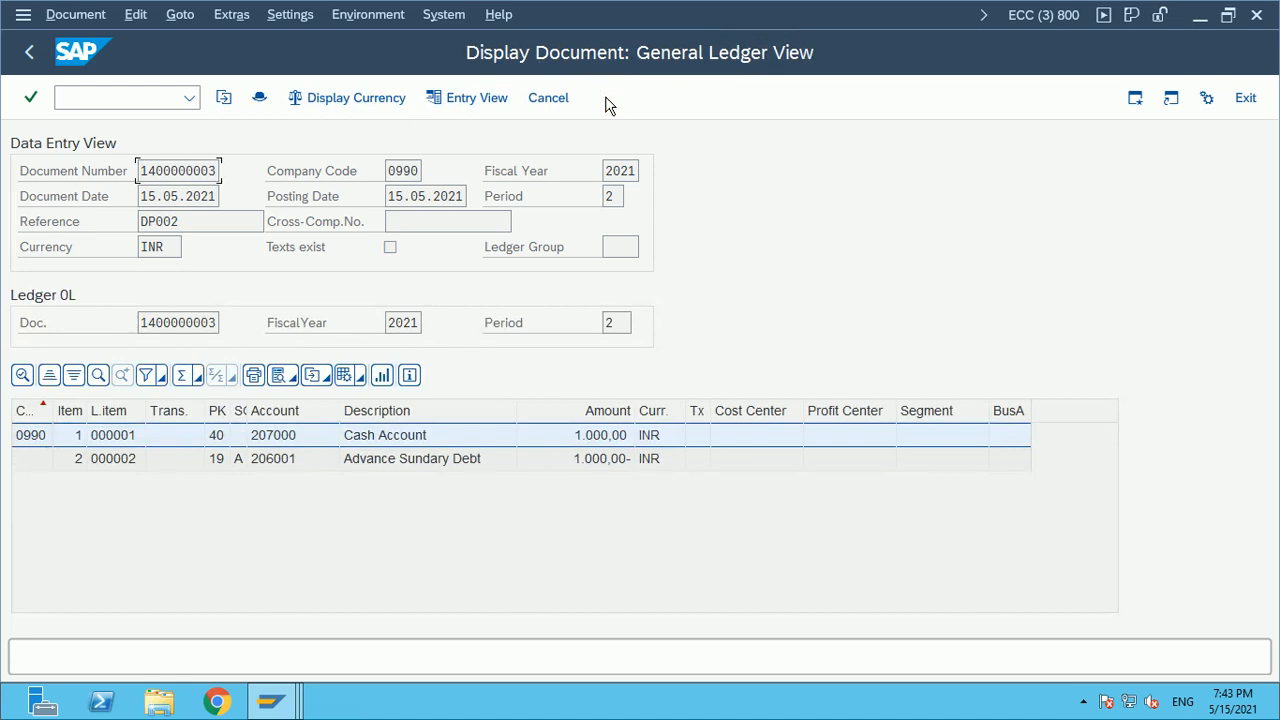
Open the document header and highlight its document type
left_click(257, 99)
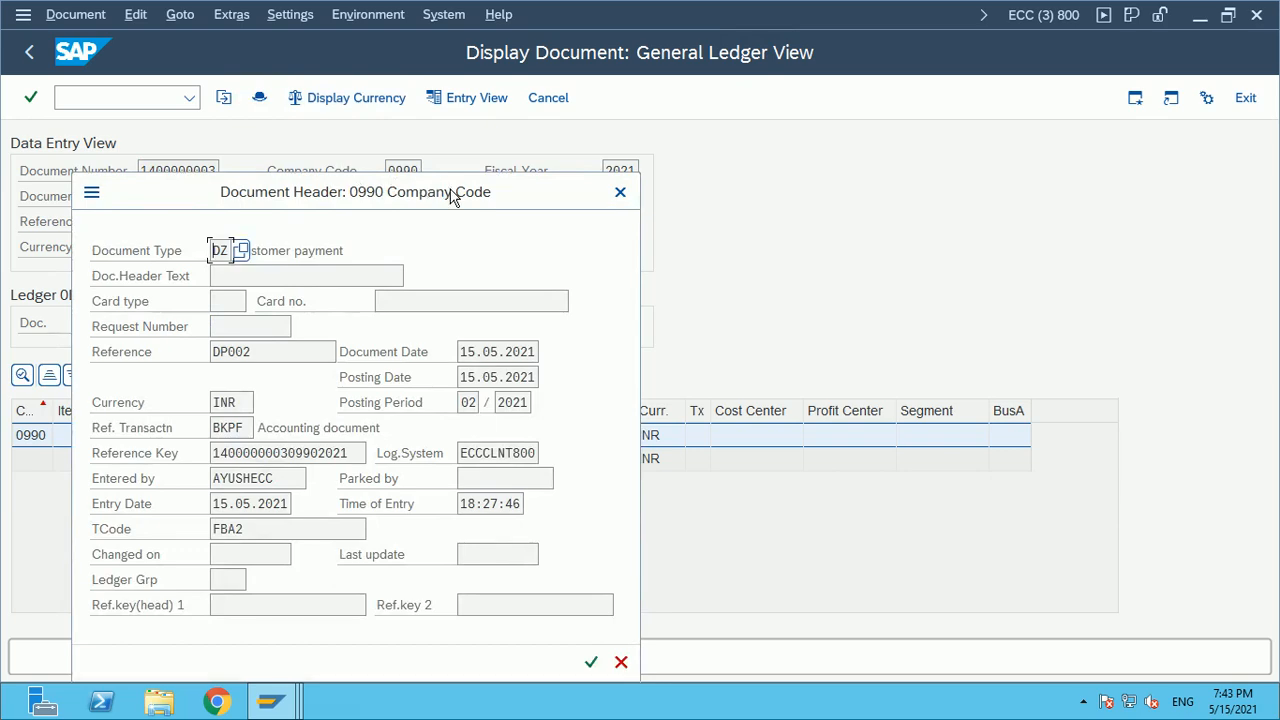
left_click_drag(452, 191, 612, 50)
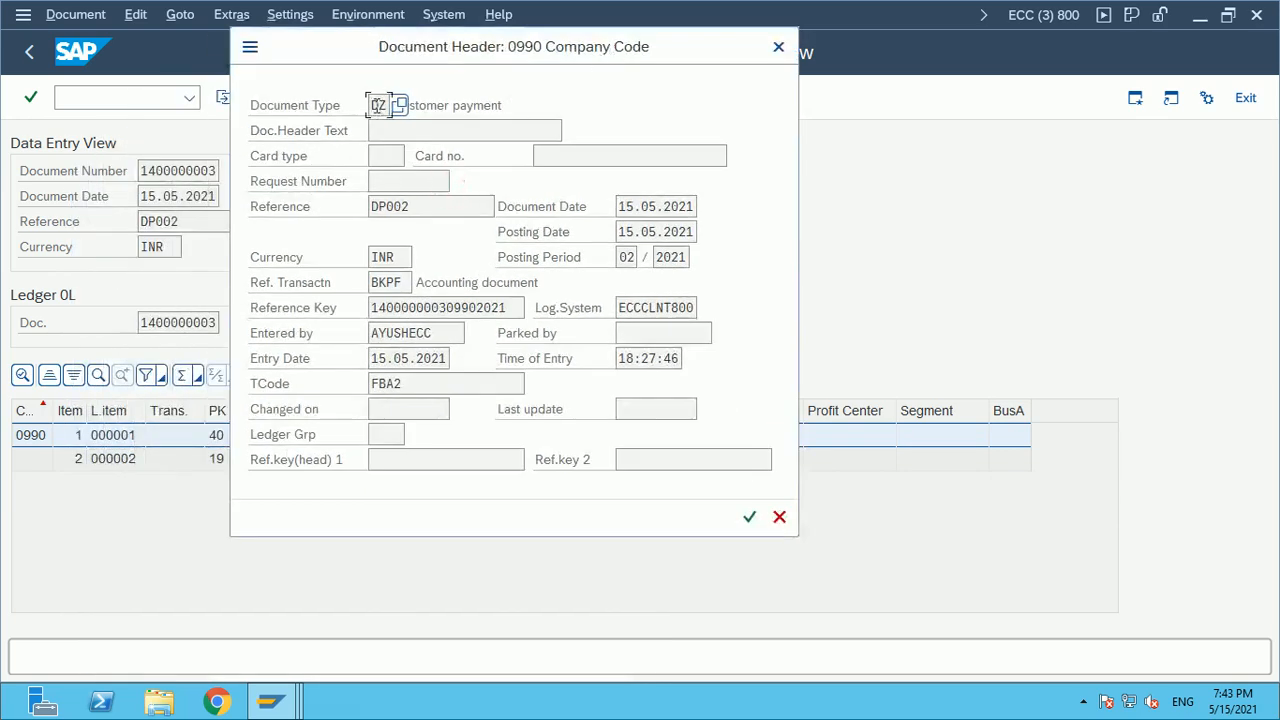
left_click(432, 100)
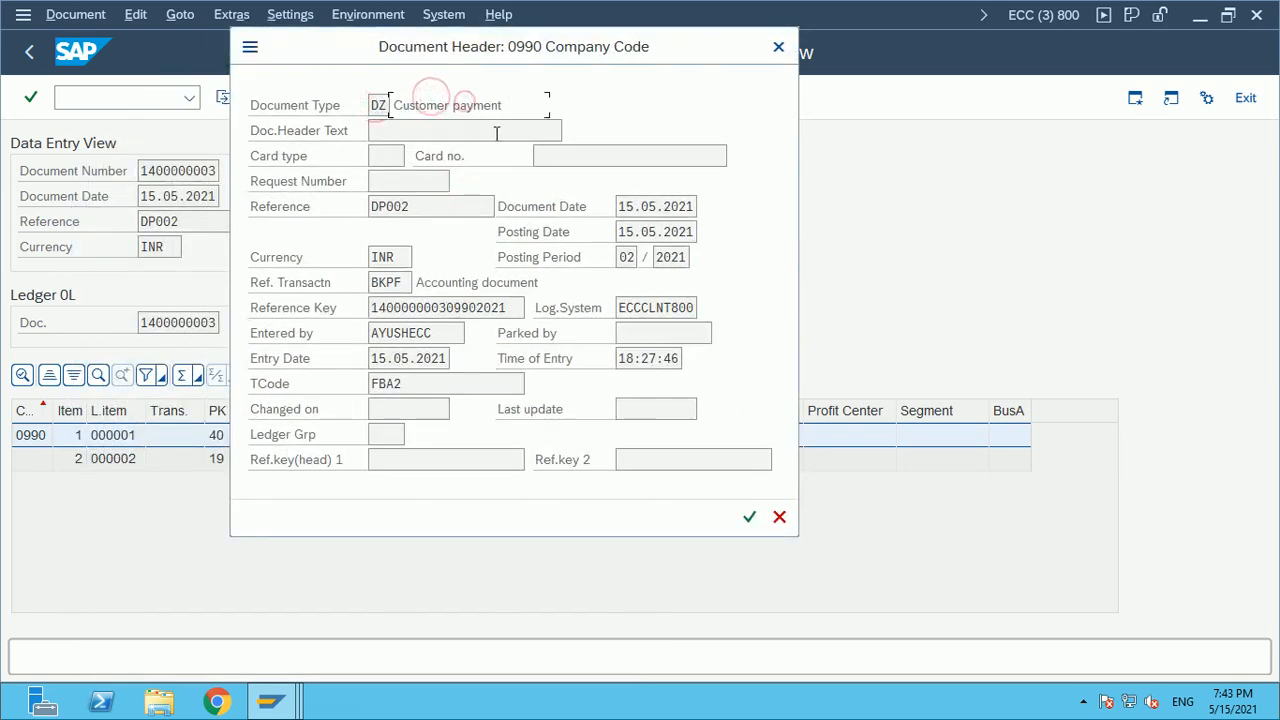
left_click(490, 131)
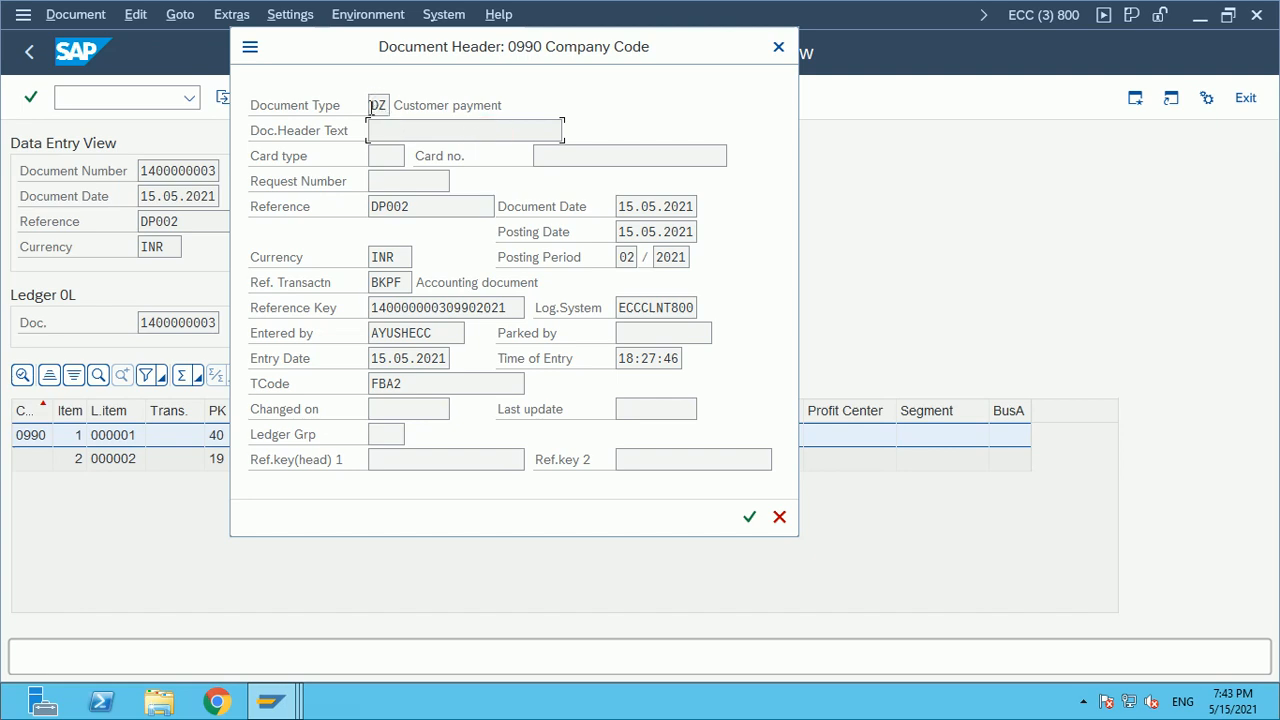
double_click(376, 106)
Switch to the Document Types session, return to the overview and position the list at type DZ
mouse_move(287, 707)
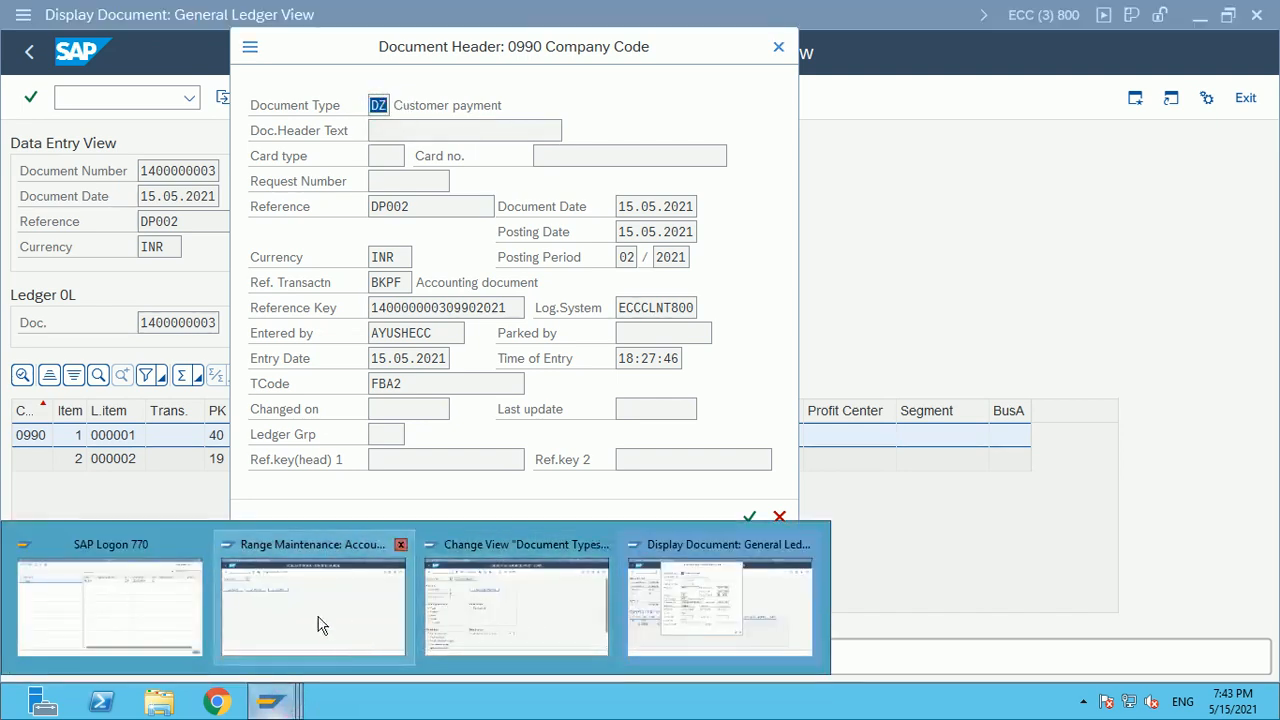
left_click(481, 612)
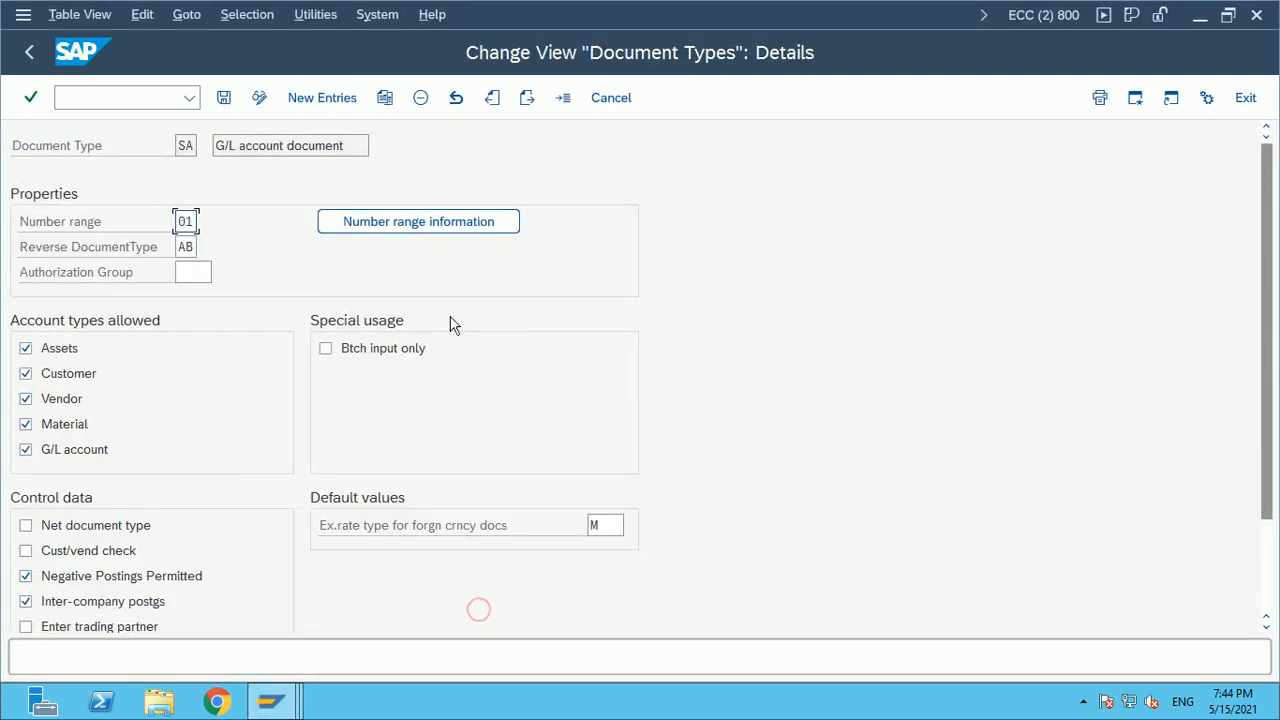
left_click(29, 52)
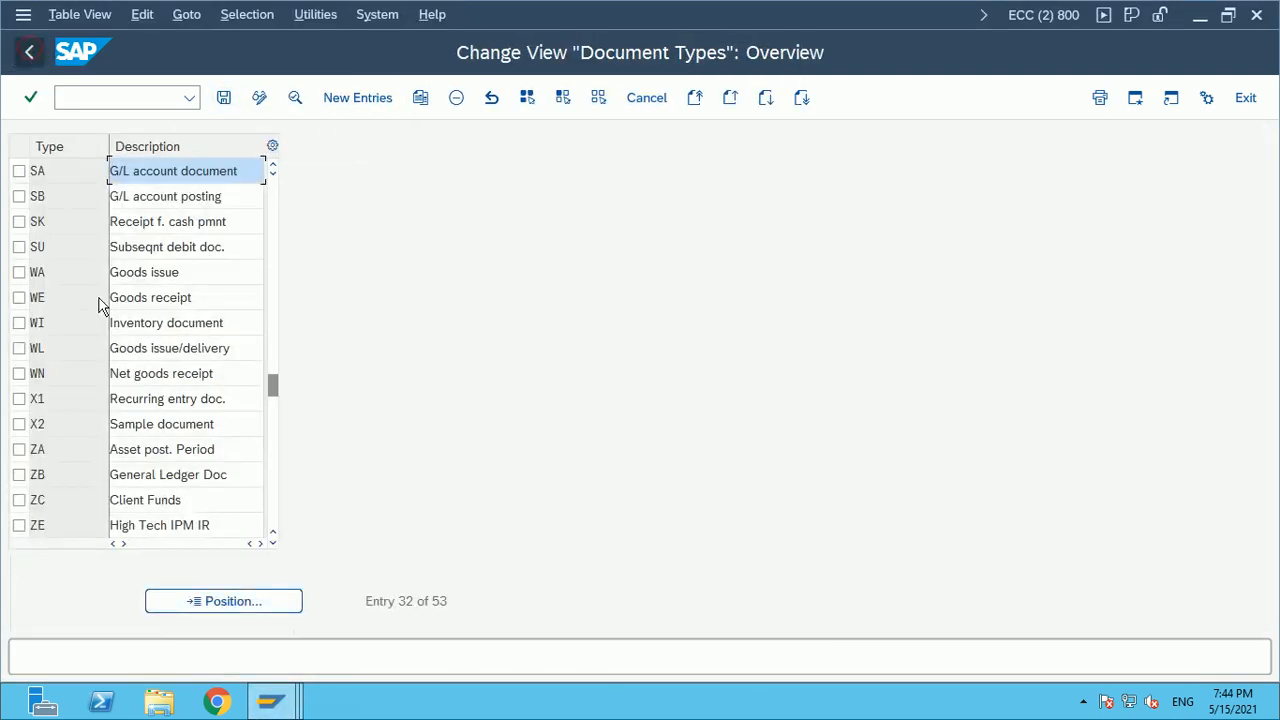
left_click(230, 602)
type("DZ")
key("Return")
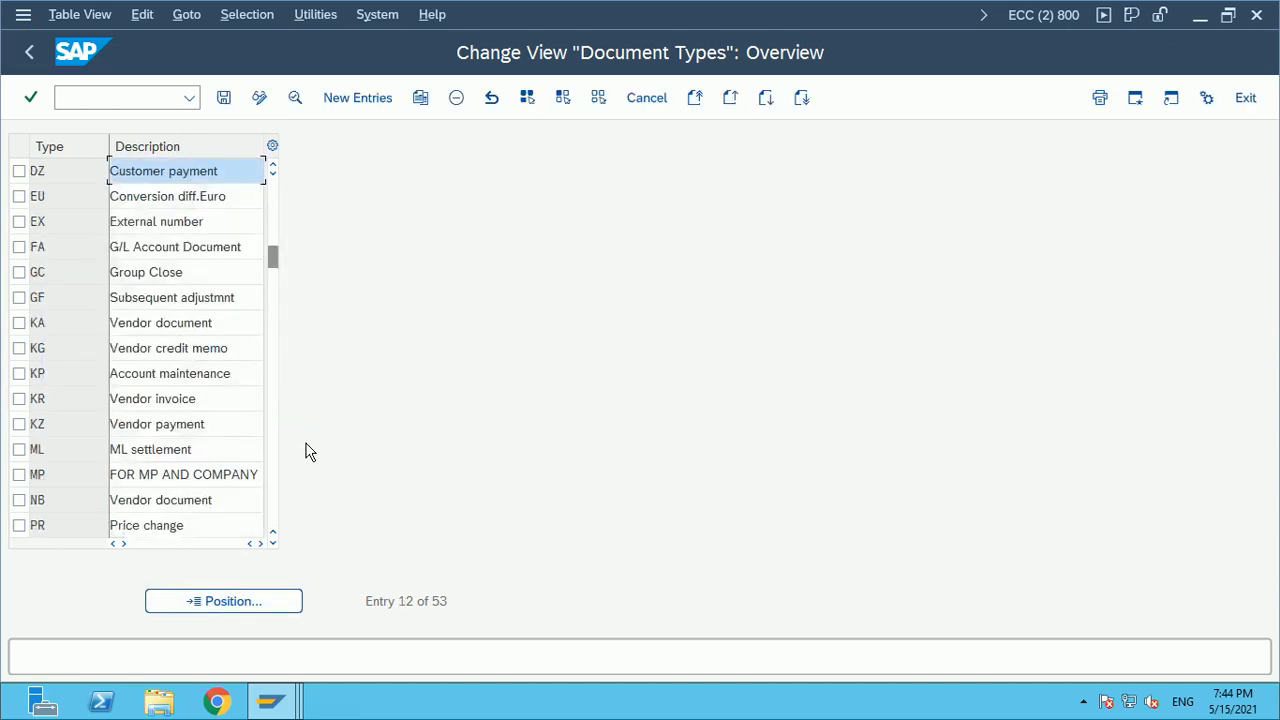
Open the details of document type DZ and highlight its number range
double_click(190, 170)
left_click(186, 222)
double_click(186, 222)
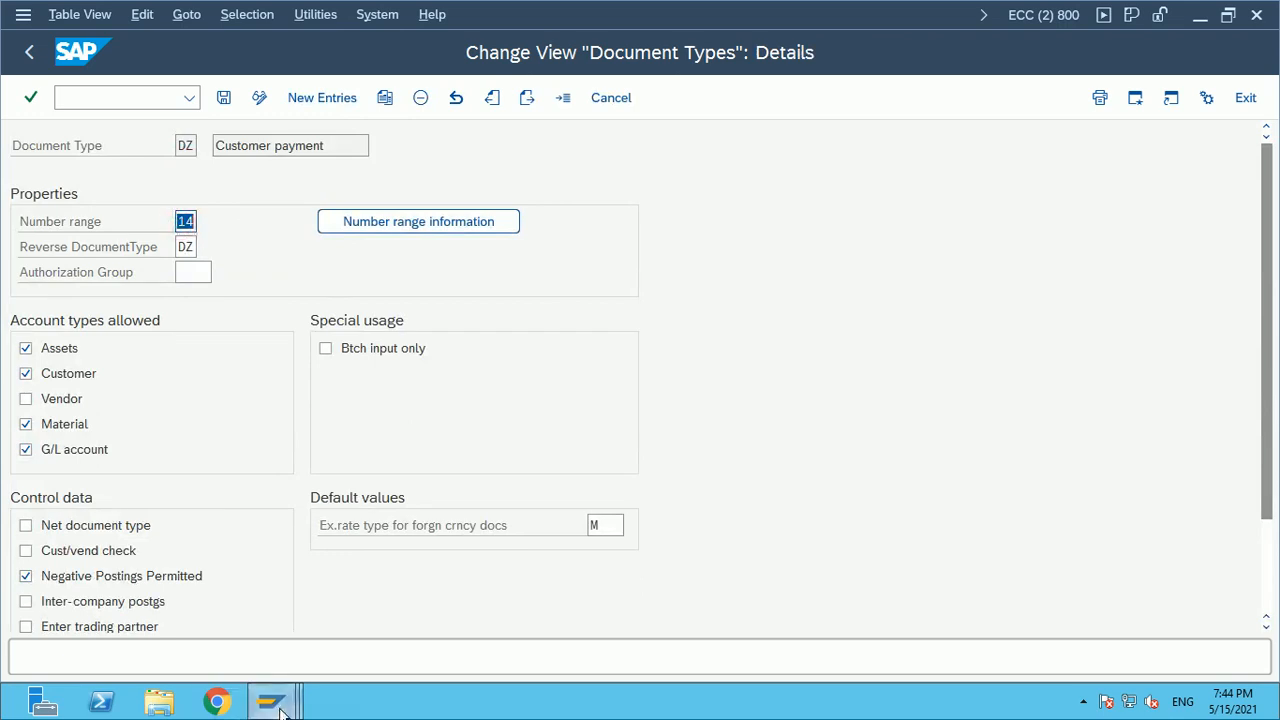
Review the entry date, reference transaction and document type in the displayed document's header, then return to the document display's initial screen
mouse_move(270, 702)
left_click(712, 647)
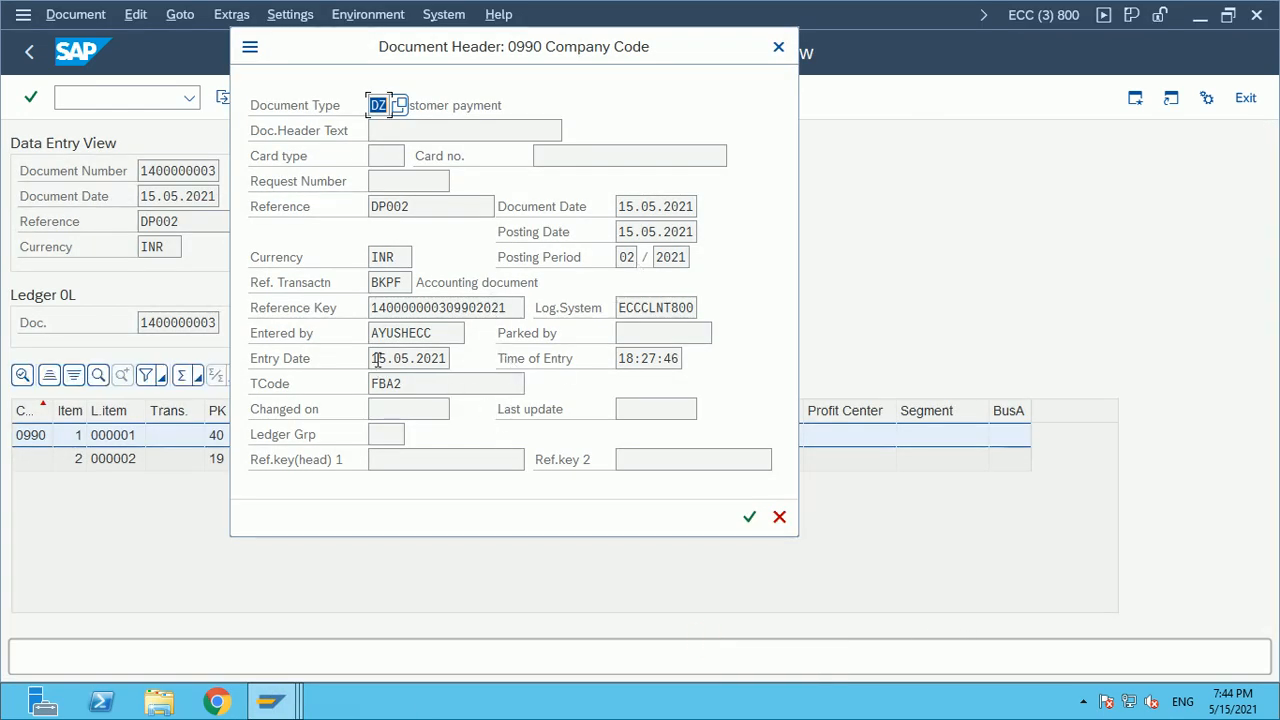
left_click_drag(376, 360, 446, 358)
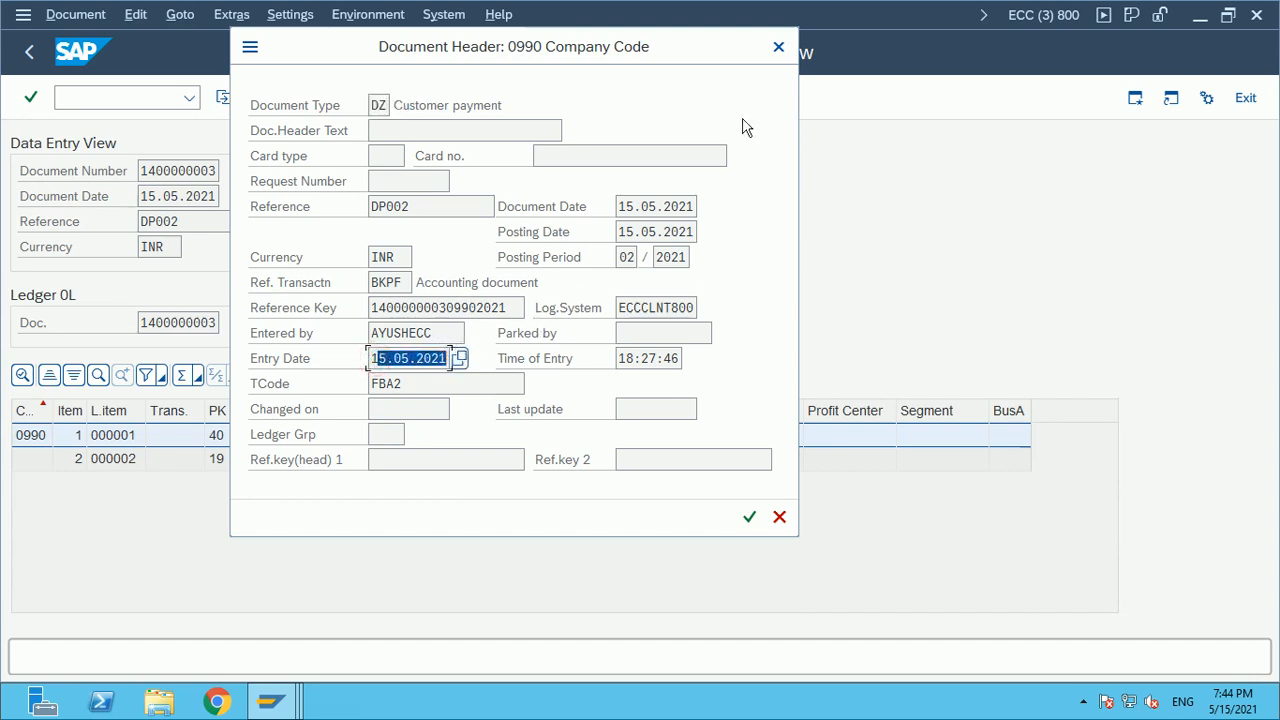
left_click_drag(374, 283, 403, 283)
left_click_drag(652, 52, 818, 83)
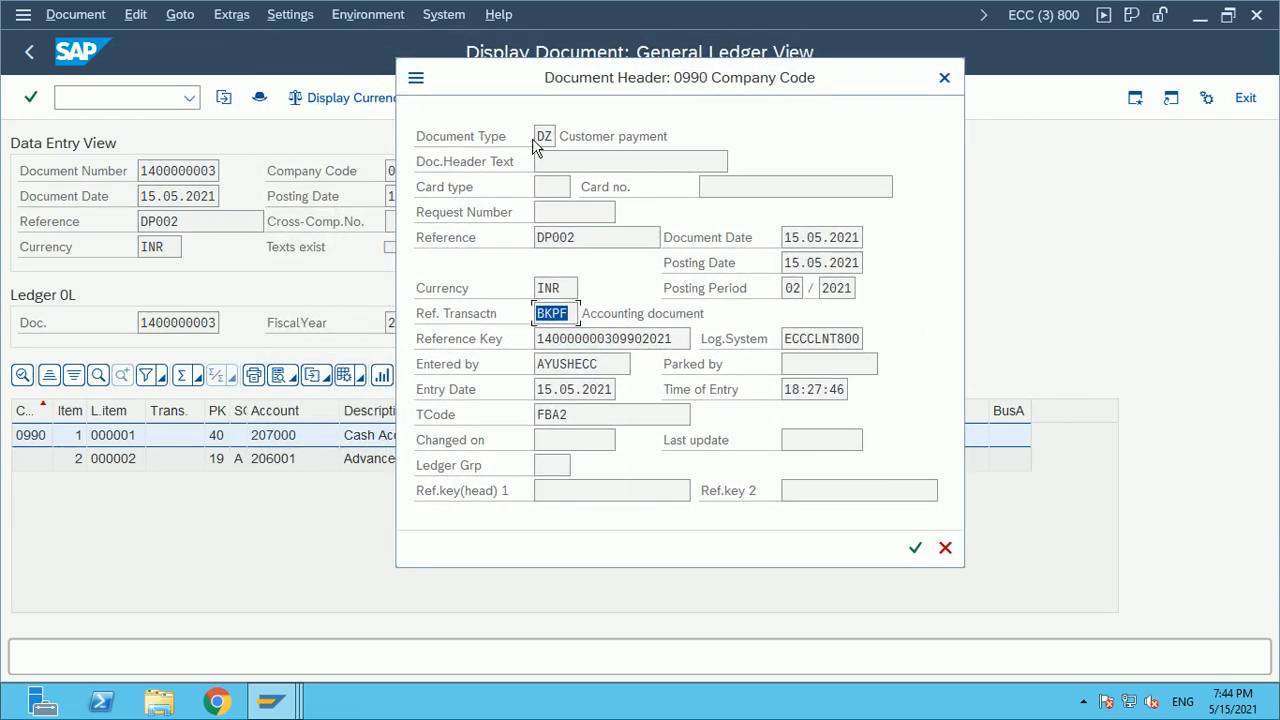
left_click_drag(537, 136, 553, 136)
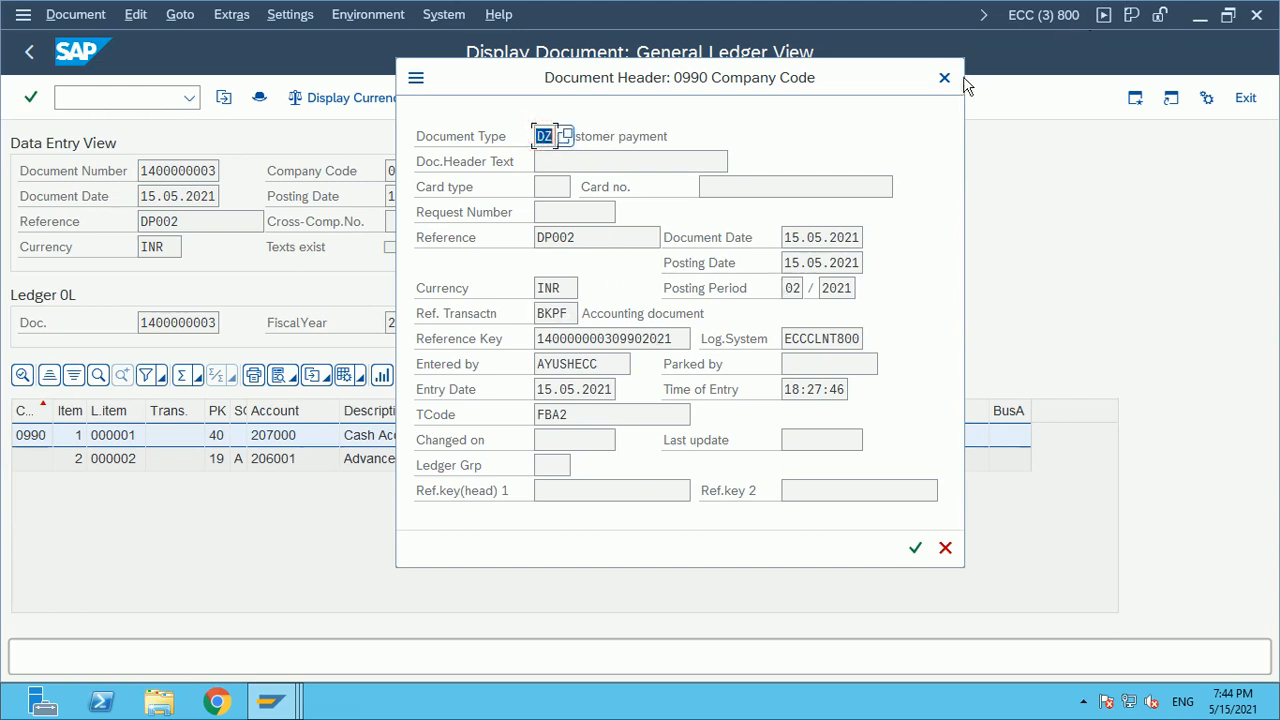
left_click(945, 78)
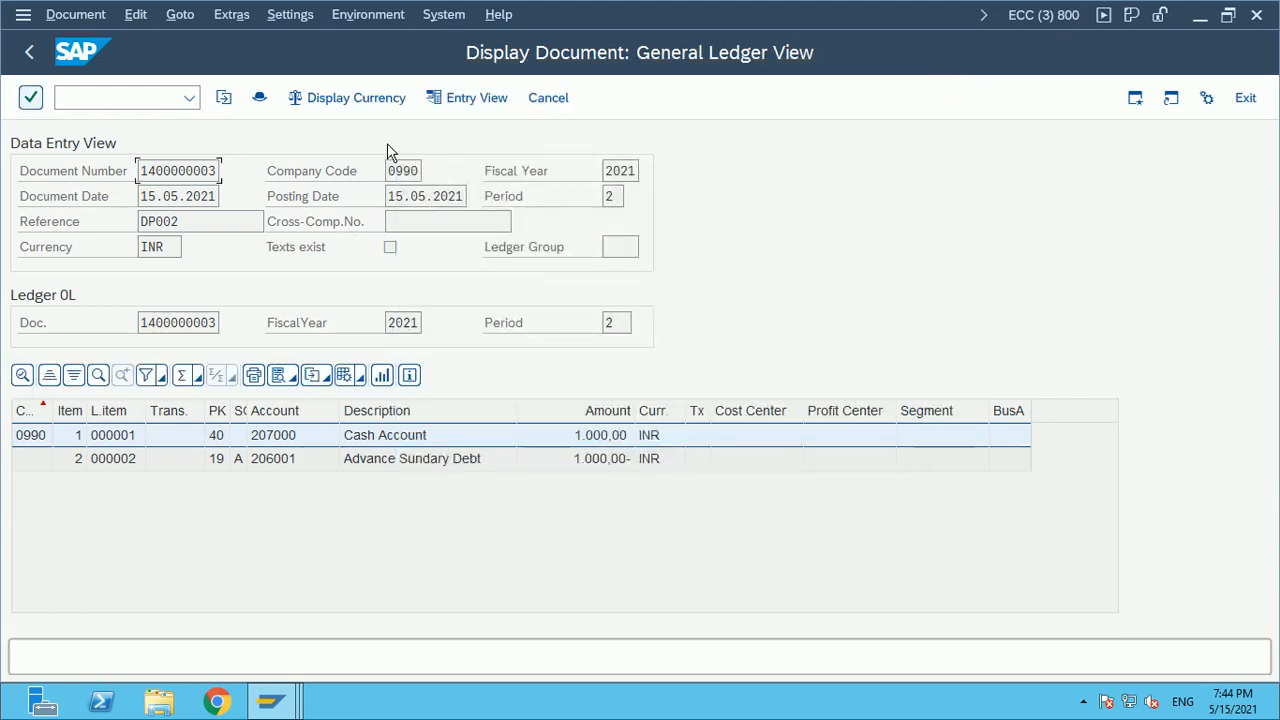
left_click(30, 60)
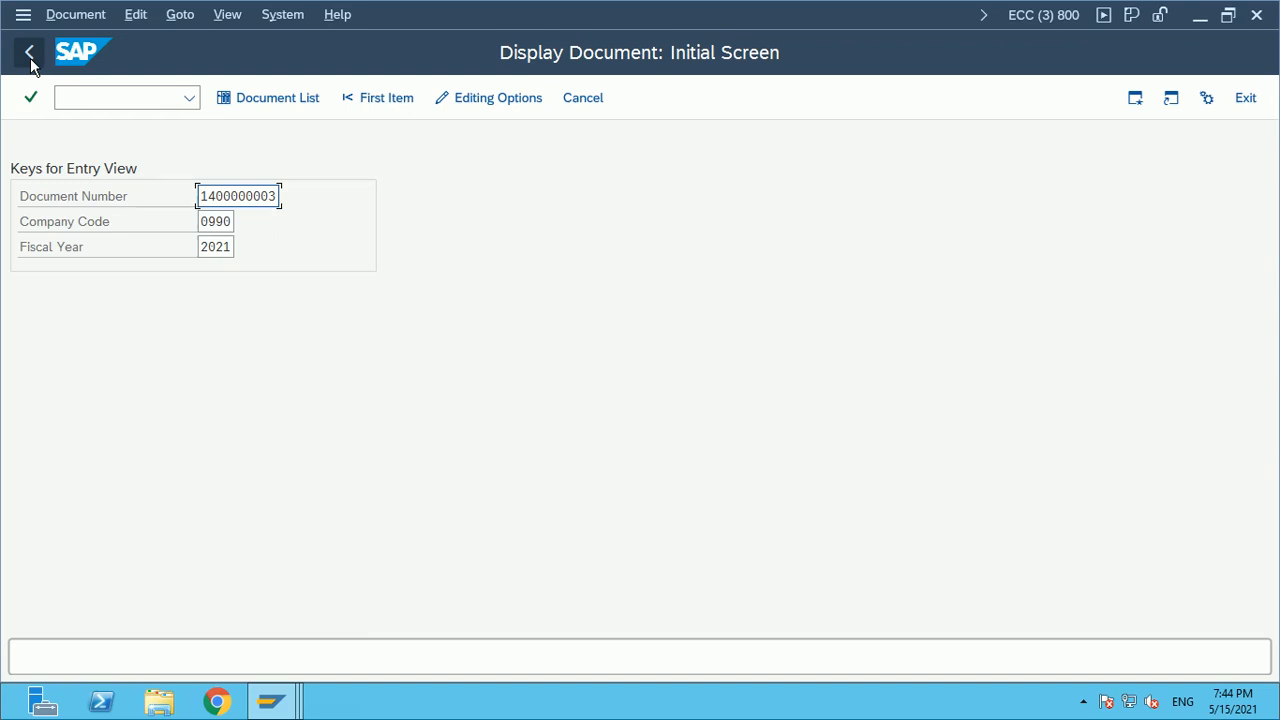
Leave the document display, switch to the number range maintenance session and return it to the IMG structure
left_click(489, 397)
left_click(33, 58)
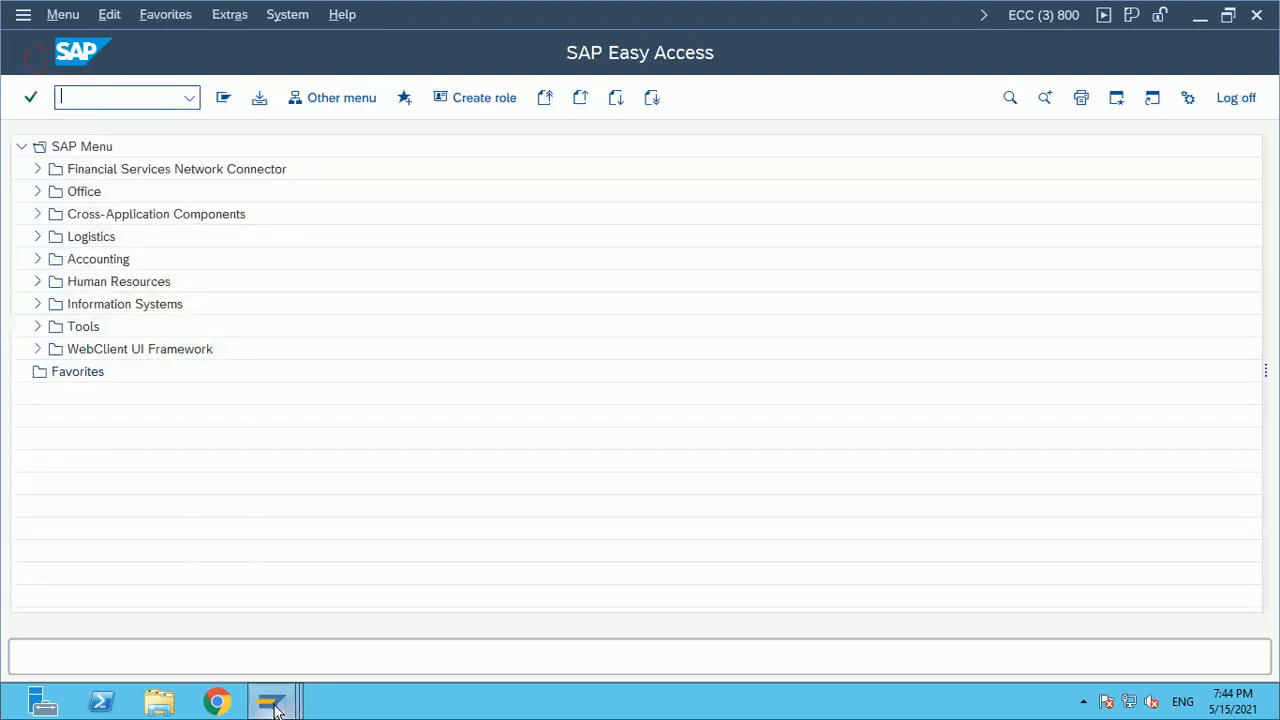
mouse_move(275, 702)
left_click(294, 622)
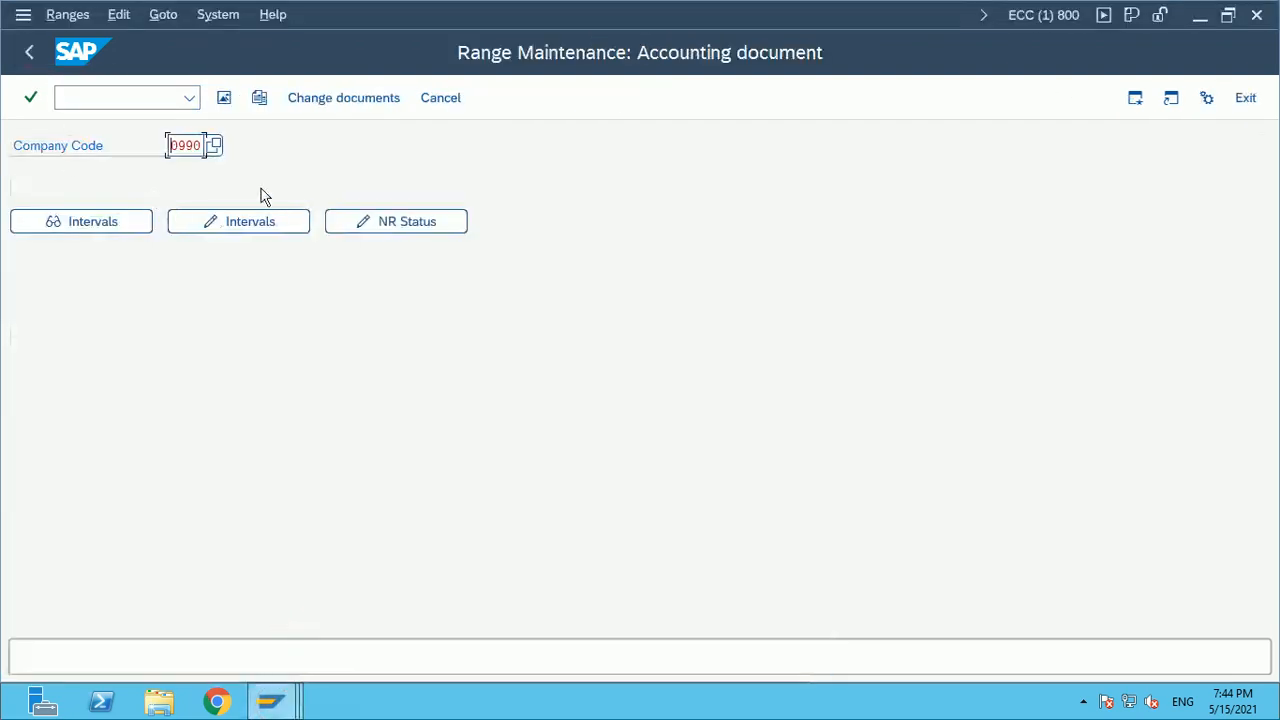
left_click(30, 52)
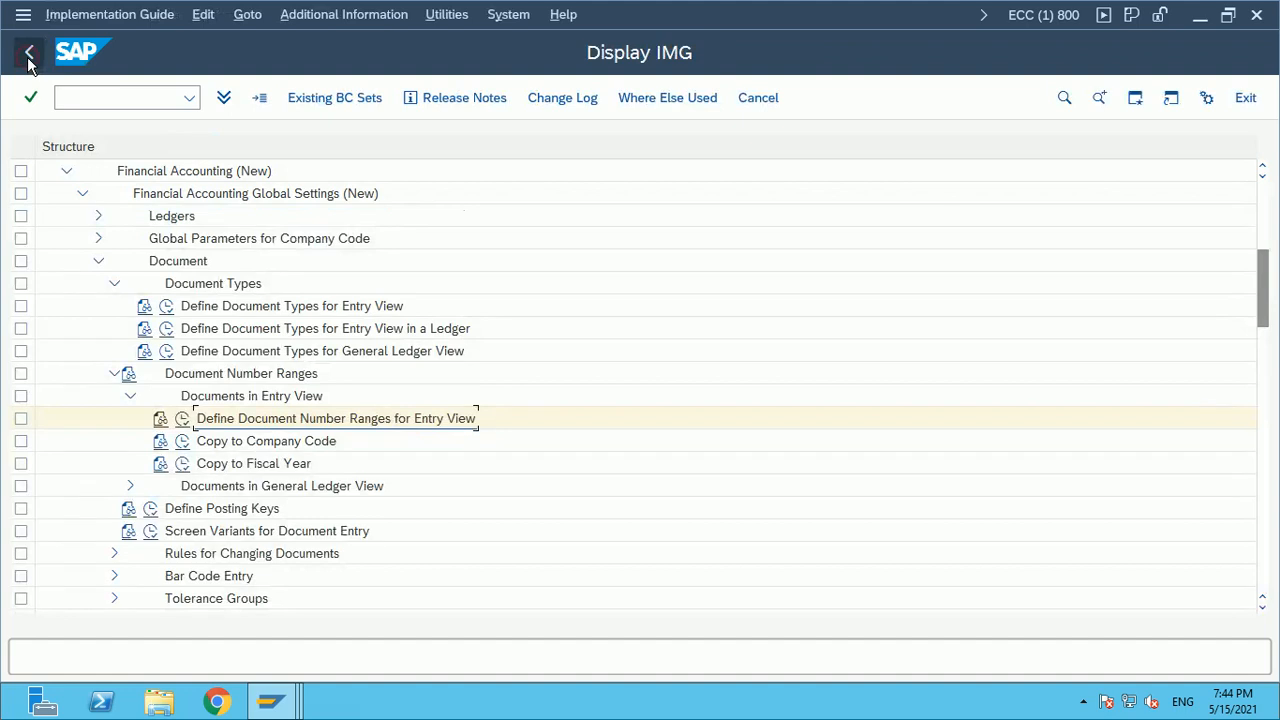
Execute Define Document Number Ranges for Entry View and open the intervals of company code RL11 for editing
left_click(182, 418)
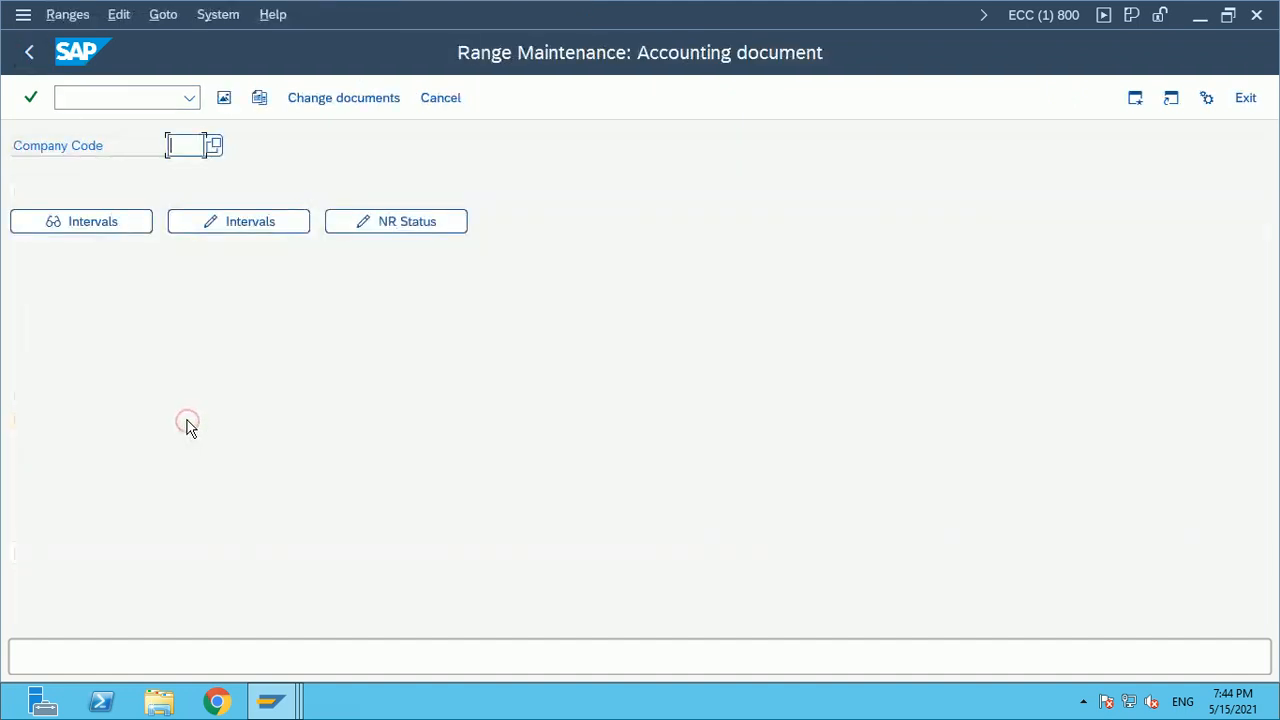
type("rL11")
key("Return")
left_click(230, 224)
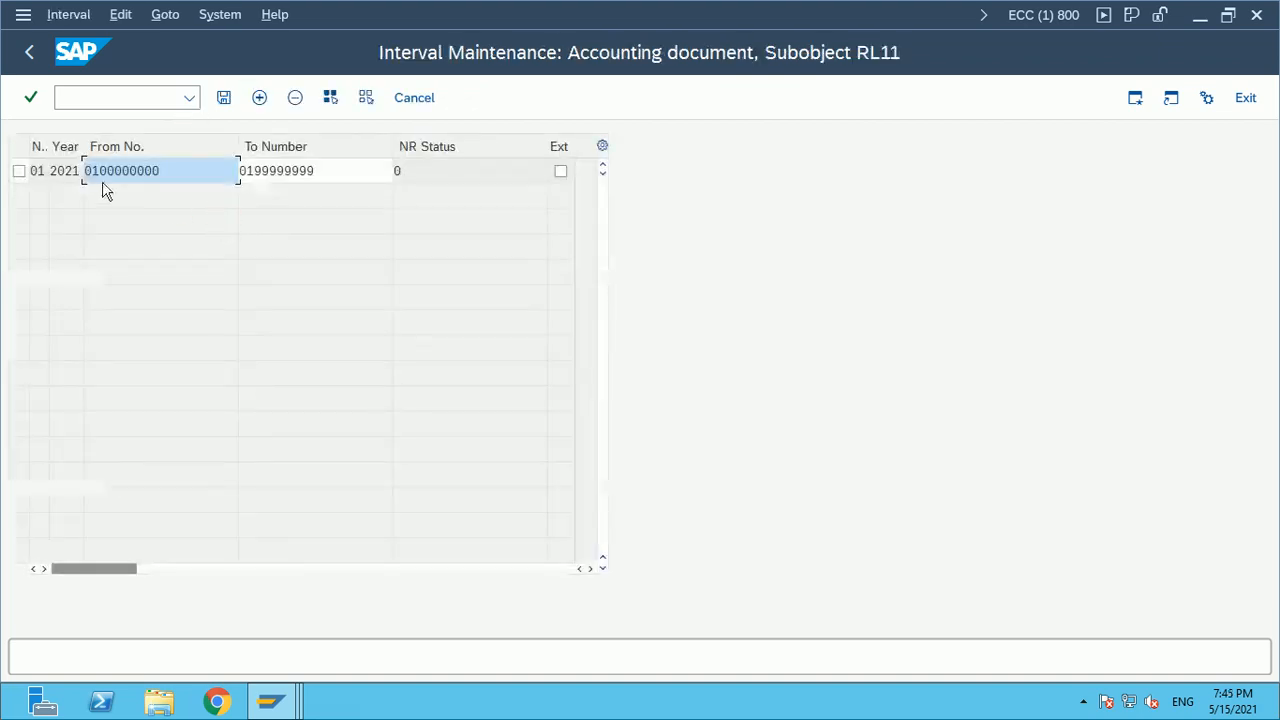
Insert an interval row for RL11, check the vendor's range number in the SAP_training workbook, and enter number 19 with year 2021
left_click(260, 98)
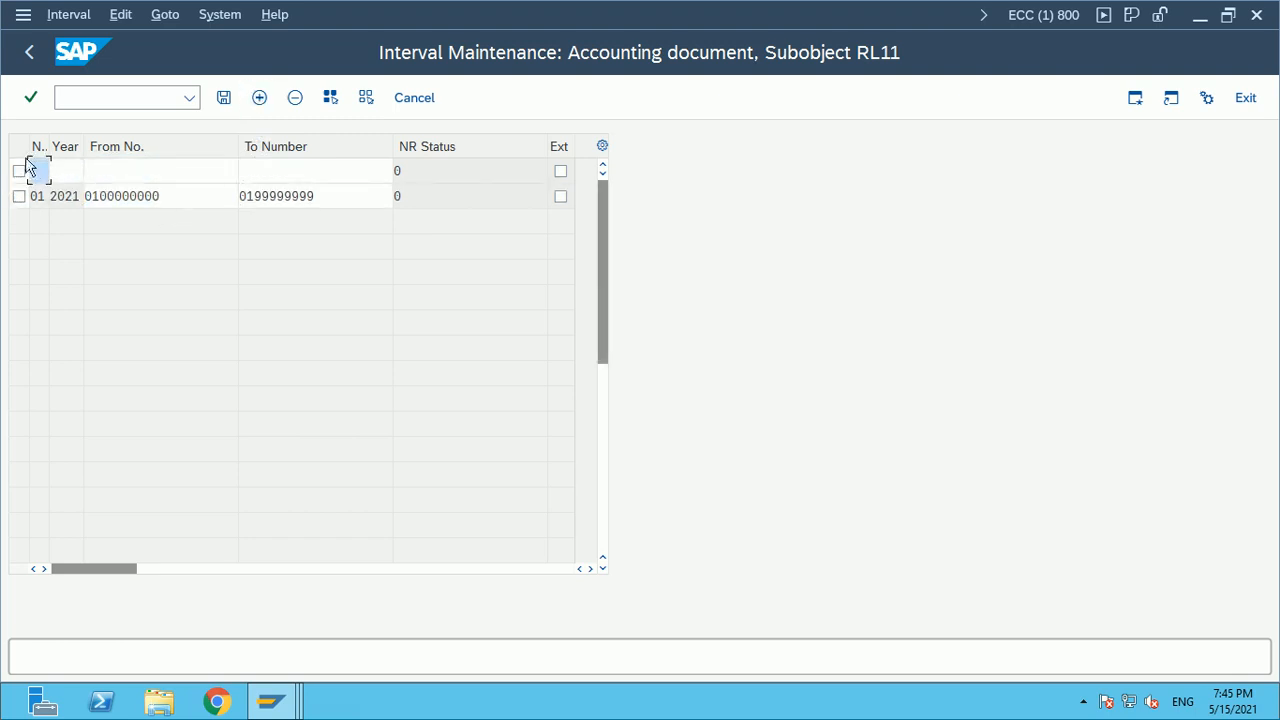
mouse_move(870, 8)
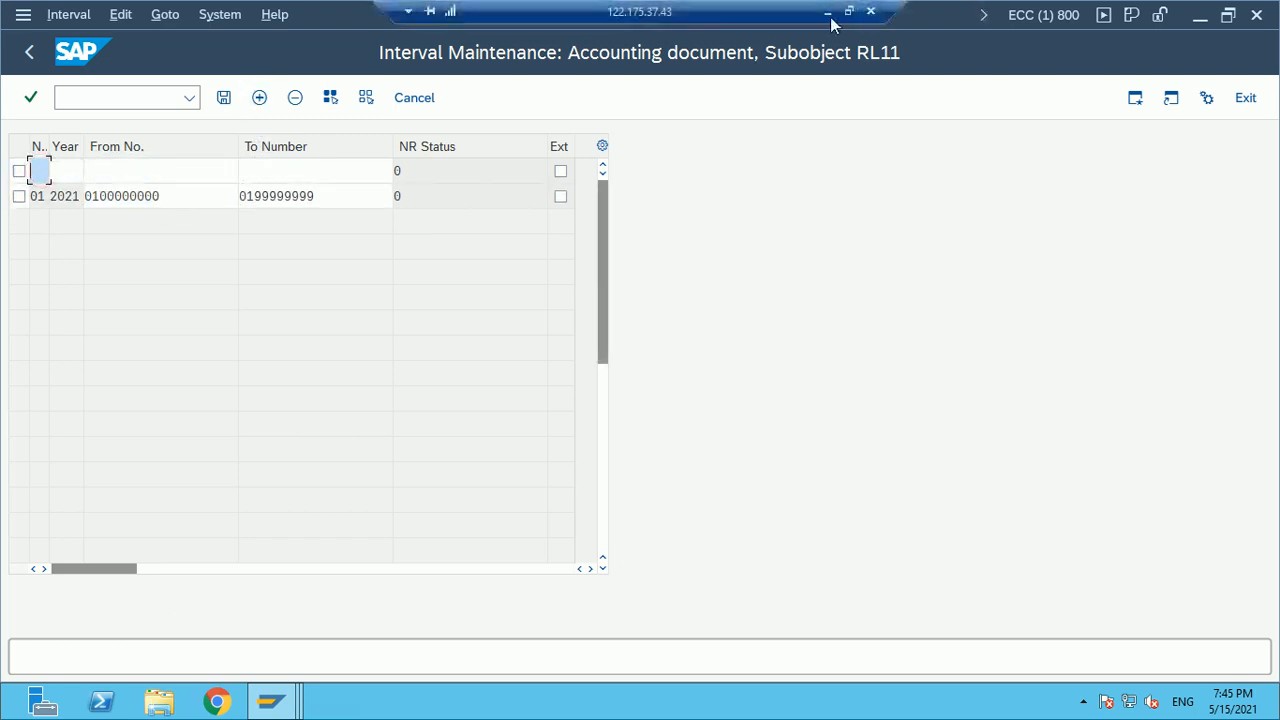
left_click(828, 13)
left_click(444, 409)
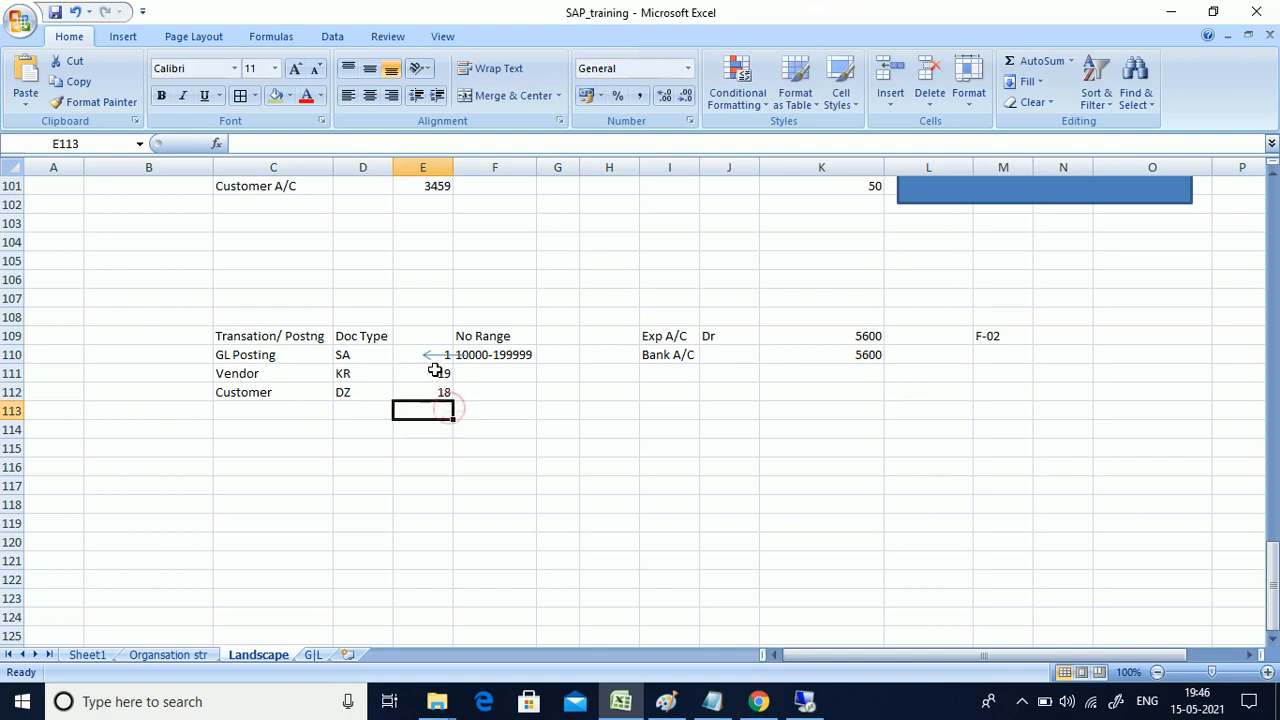
left_click(436, 371)
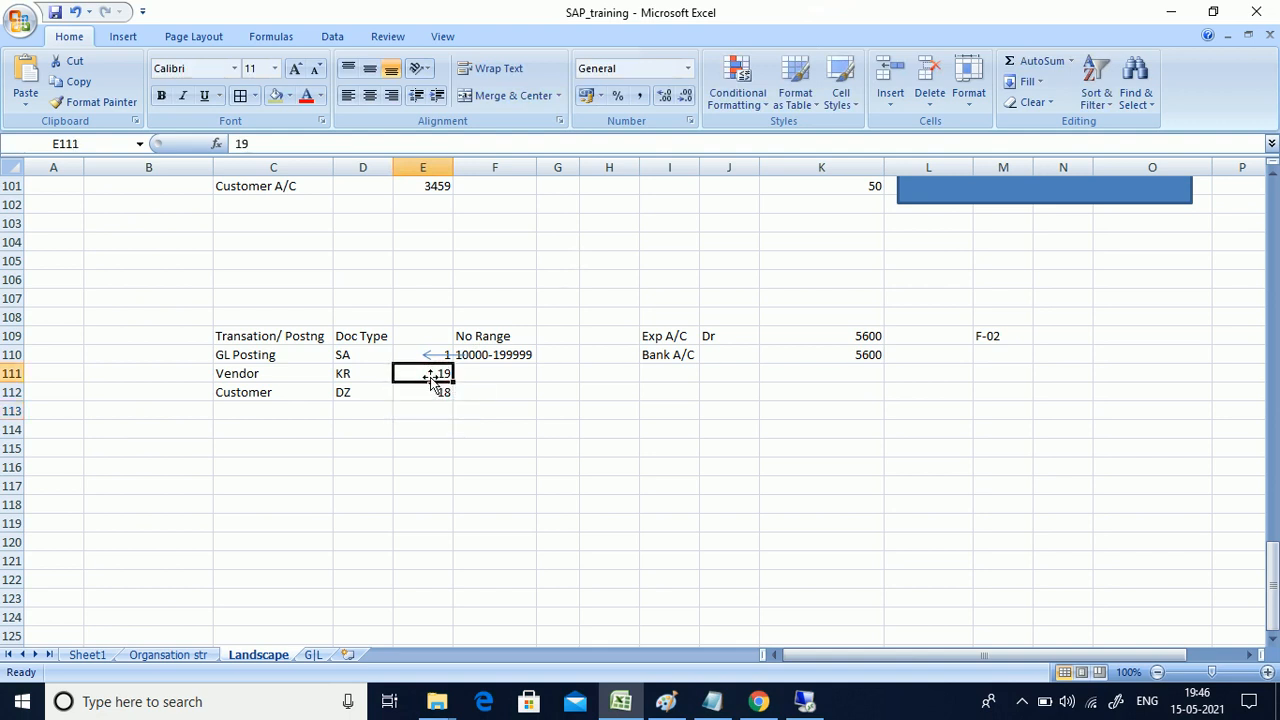
left_click(806, 701)
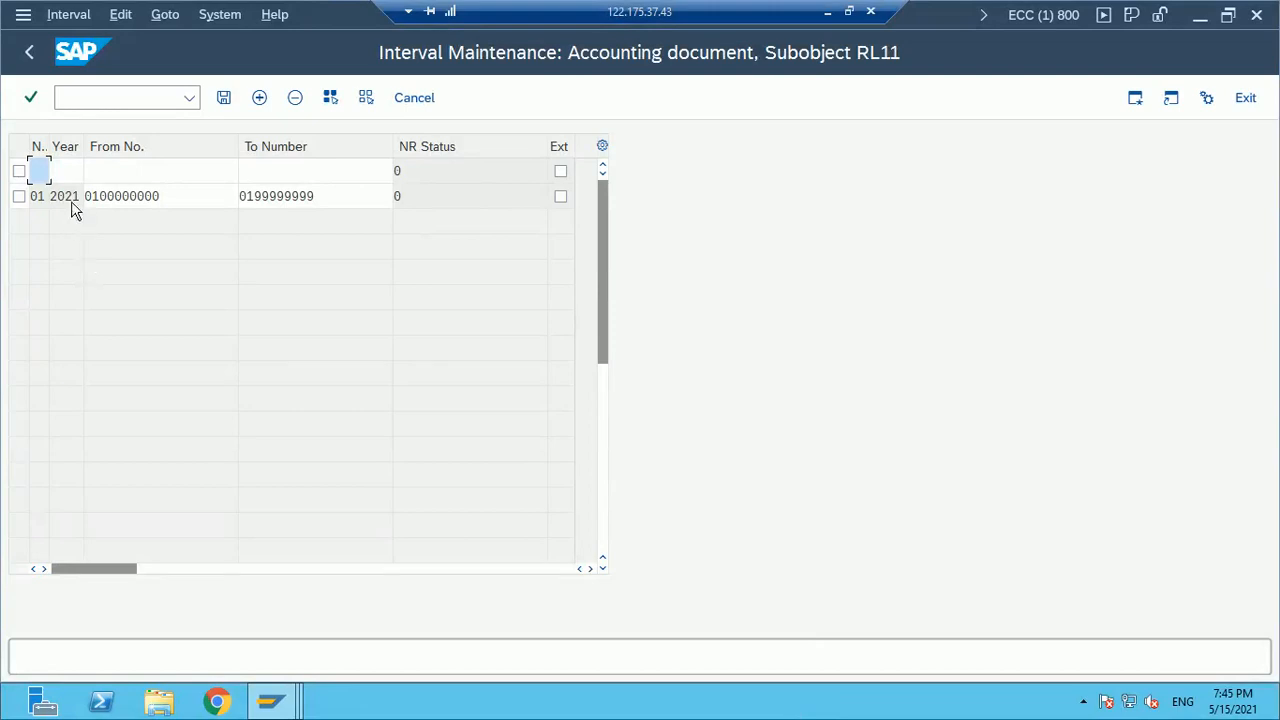
type("19")
key("Tab")
type("2021")
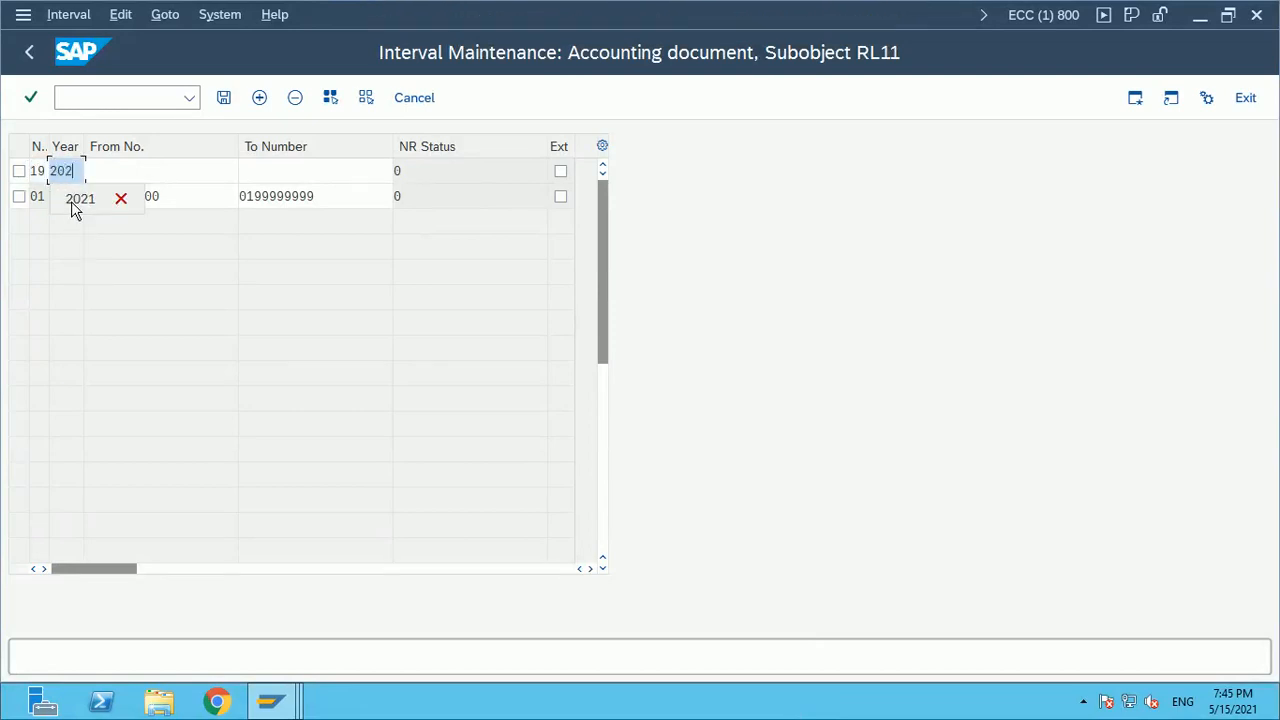
left_click(153, 168)
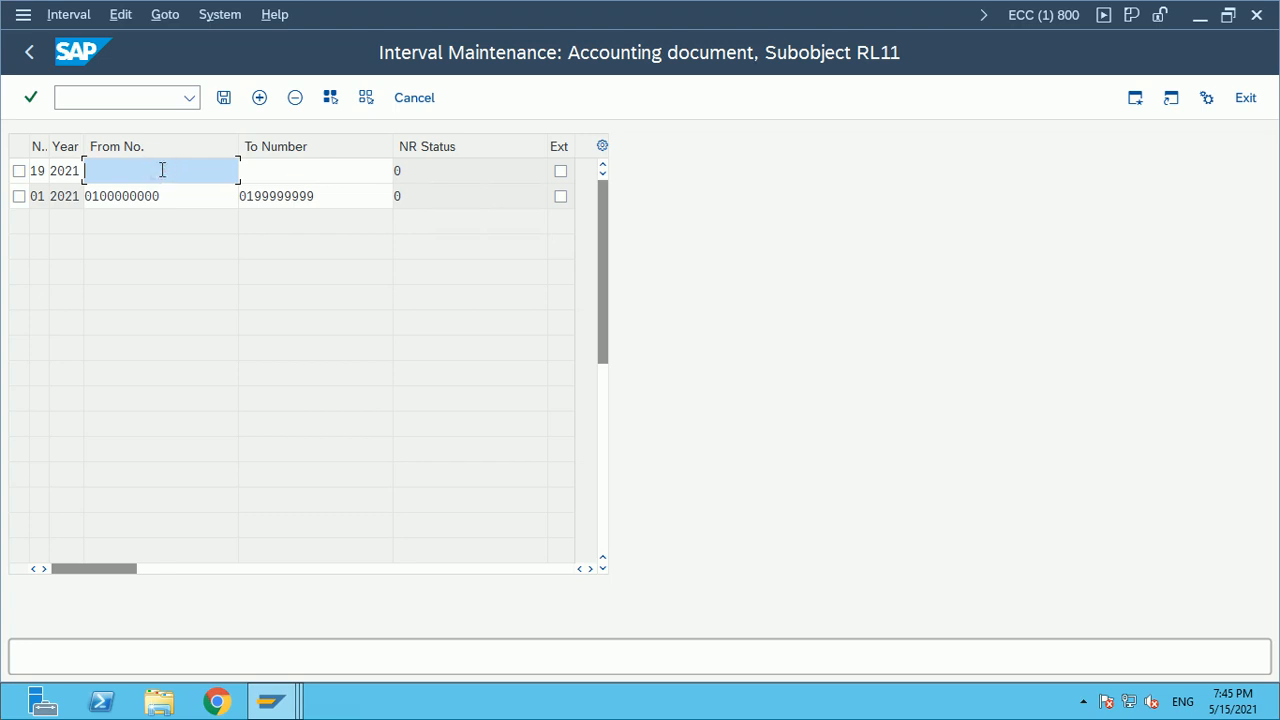
left_click(171, 200)
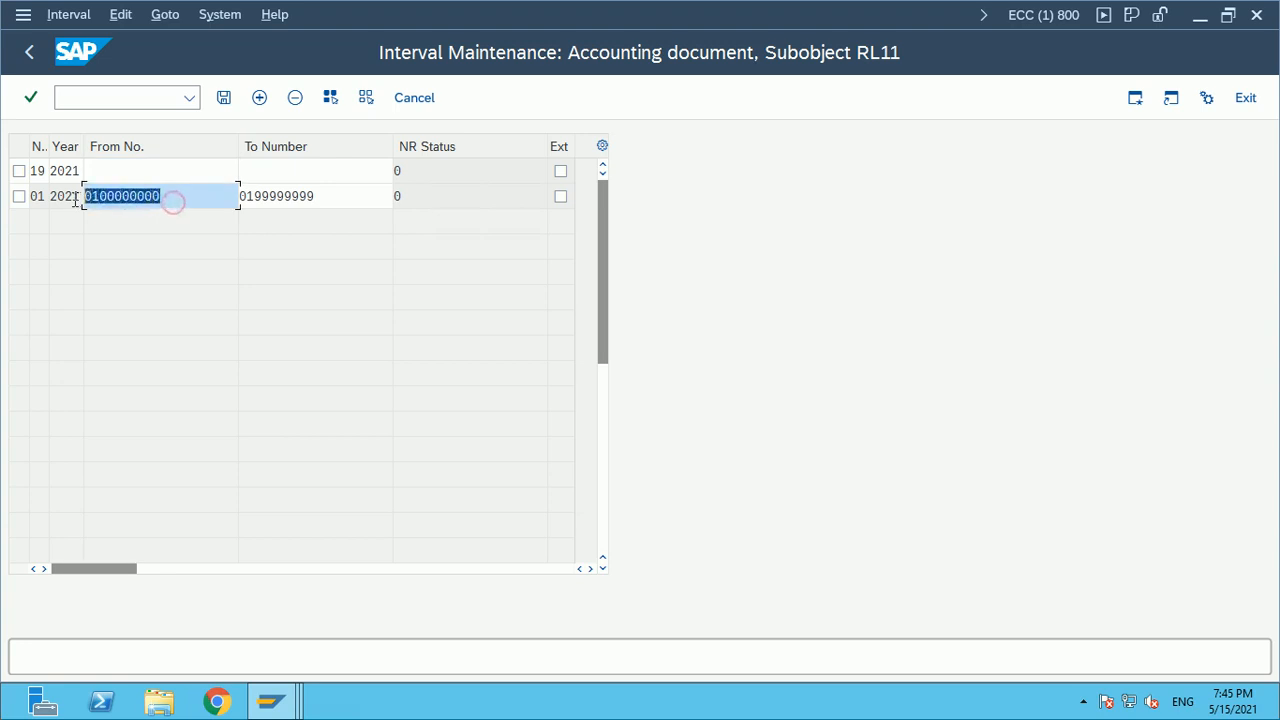
left_click_drag(328, 192, 226, 197)
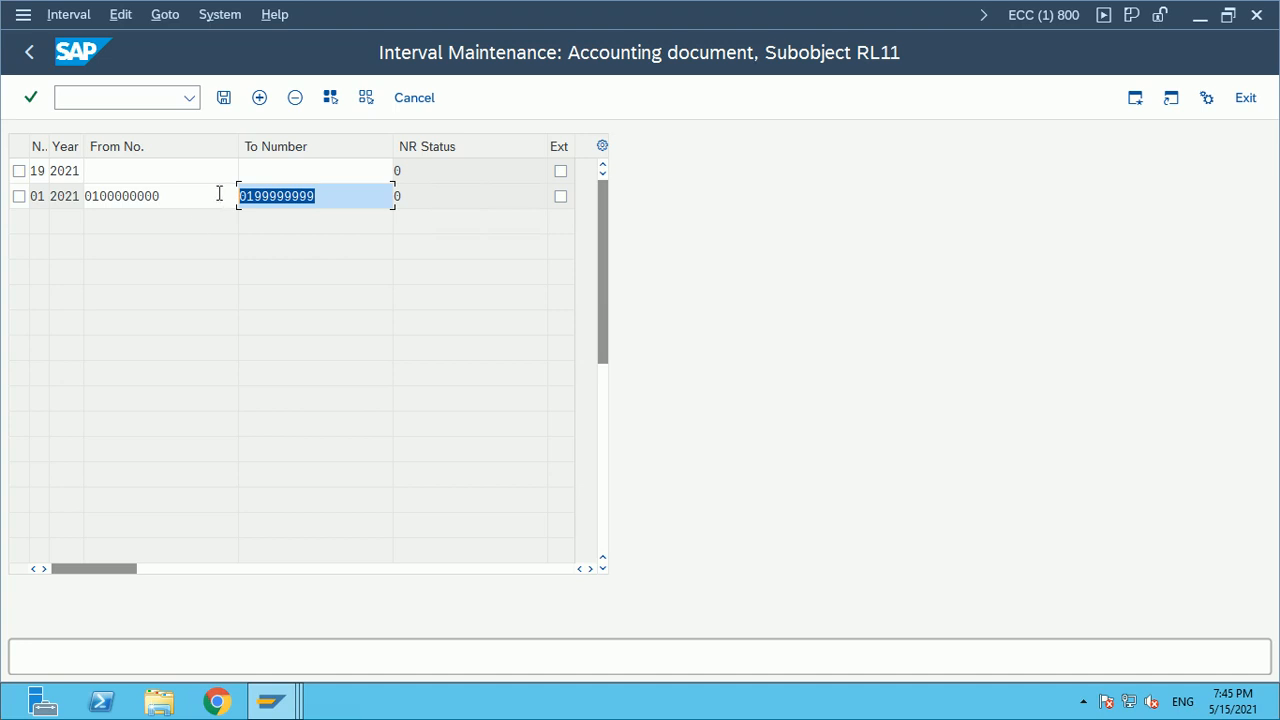
left_click(163, 177)
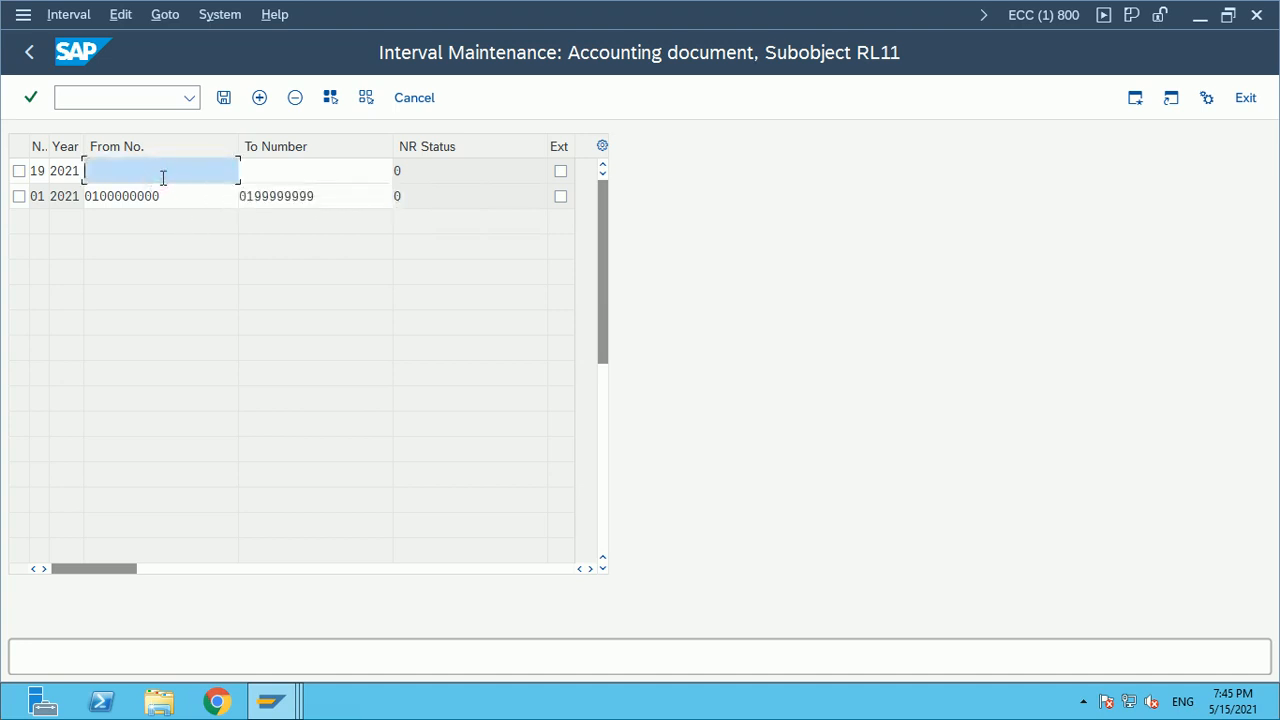
type("200000000")
key("Tab")
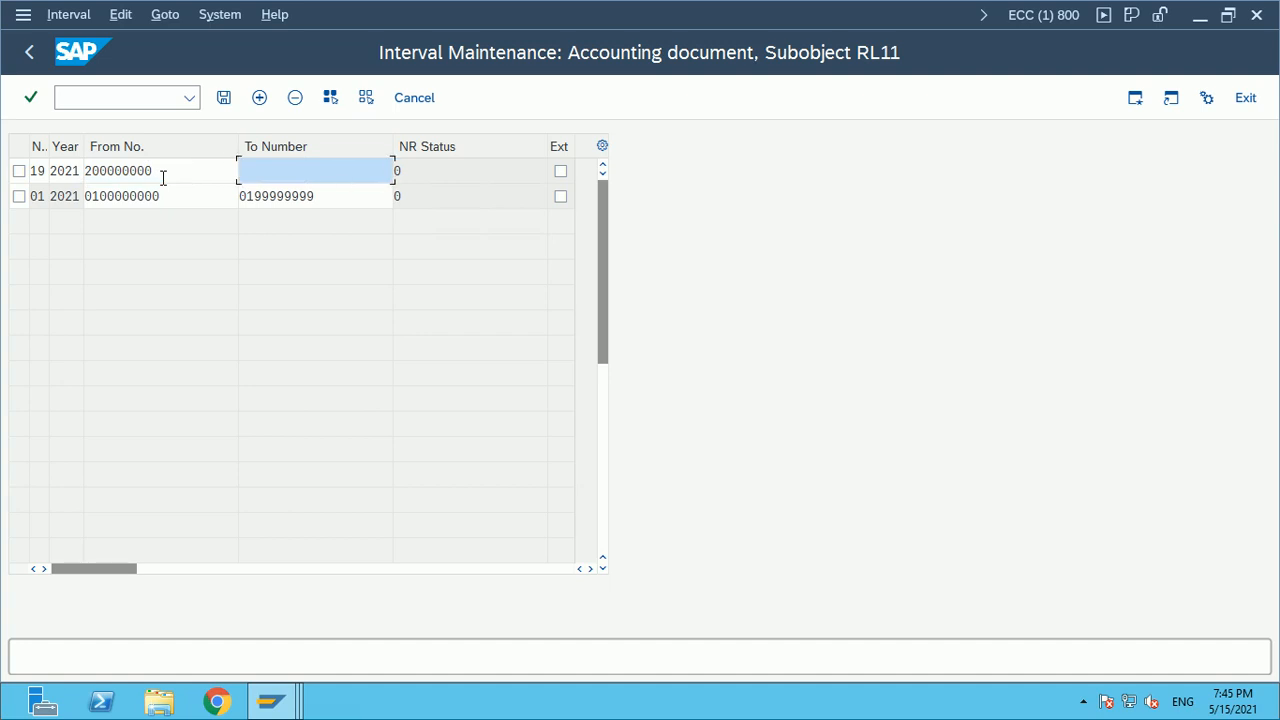
type("2999999999")
left_click(223, 100)
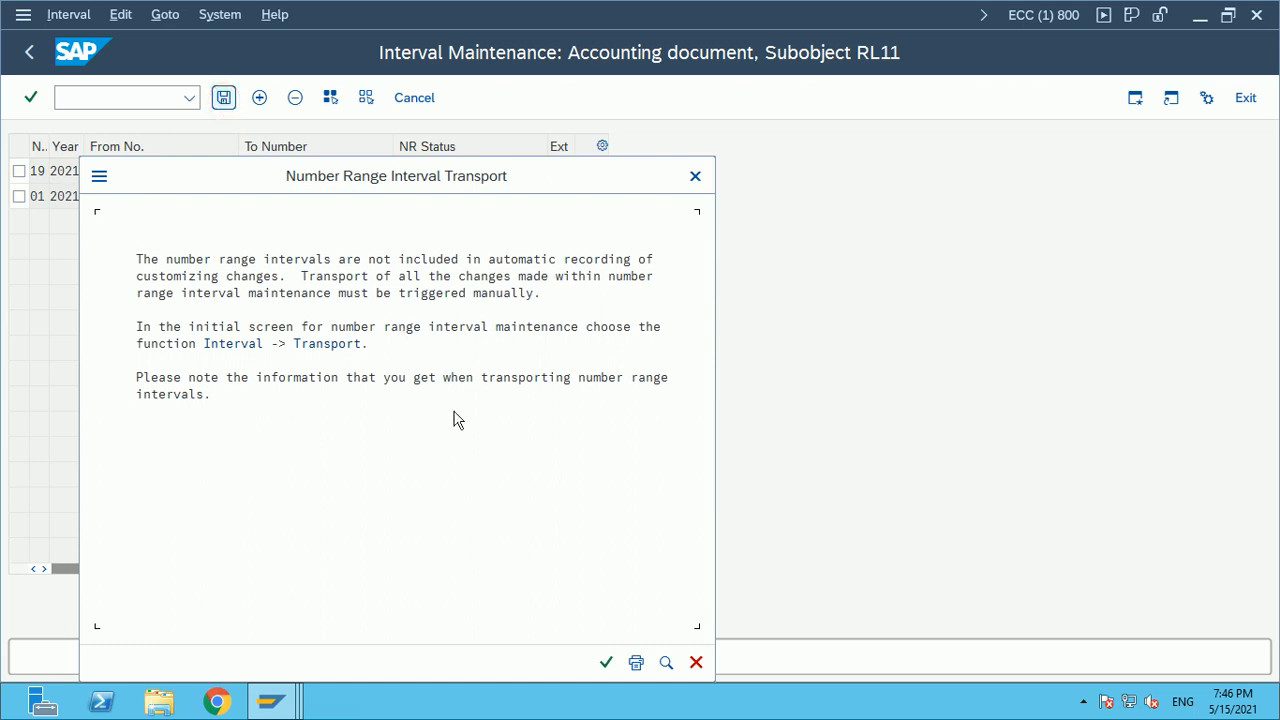
left_click(606, 662)
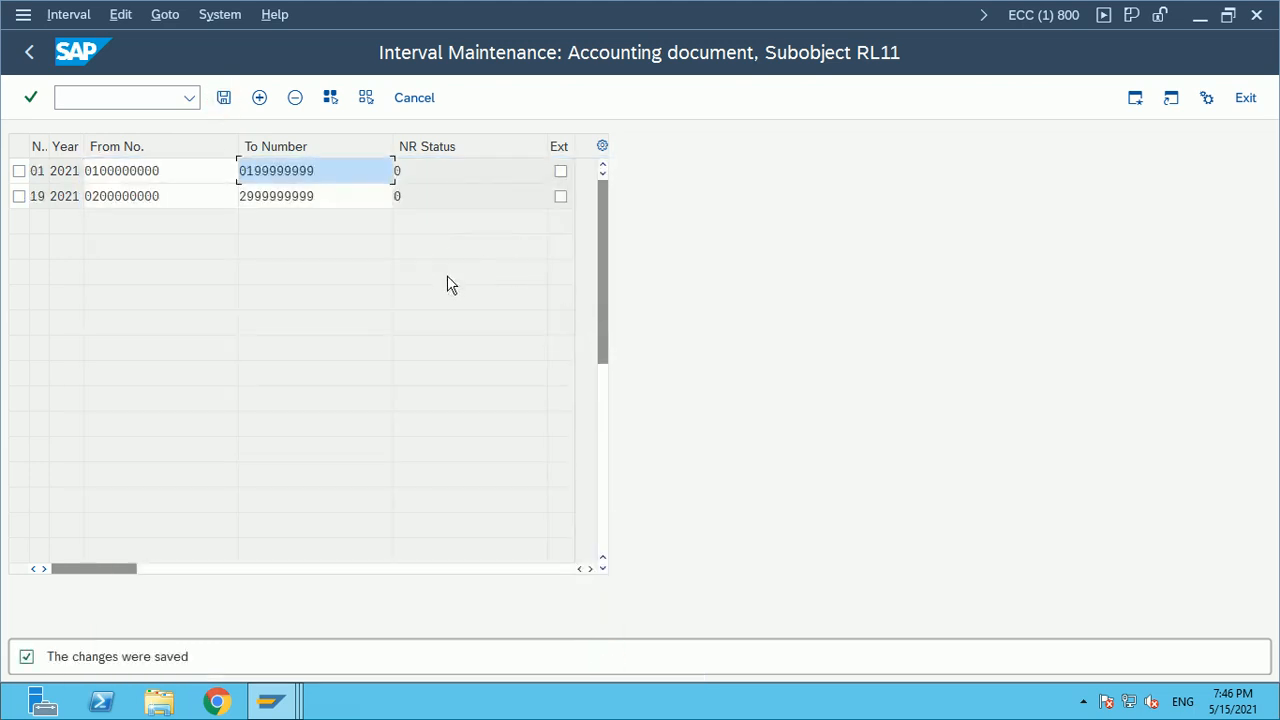
Switch to the SAP Easy Access session, open transaction F-02 and select the header's Document Number field
left_click(270, 701)
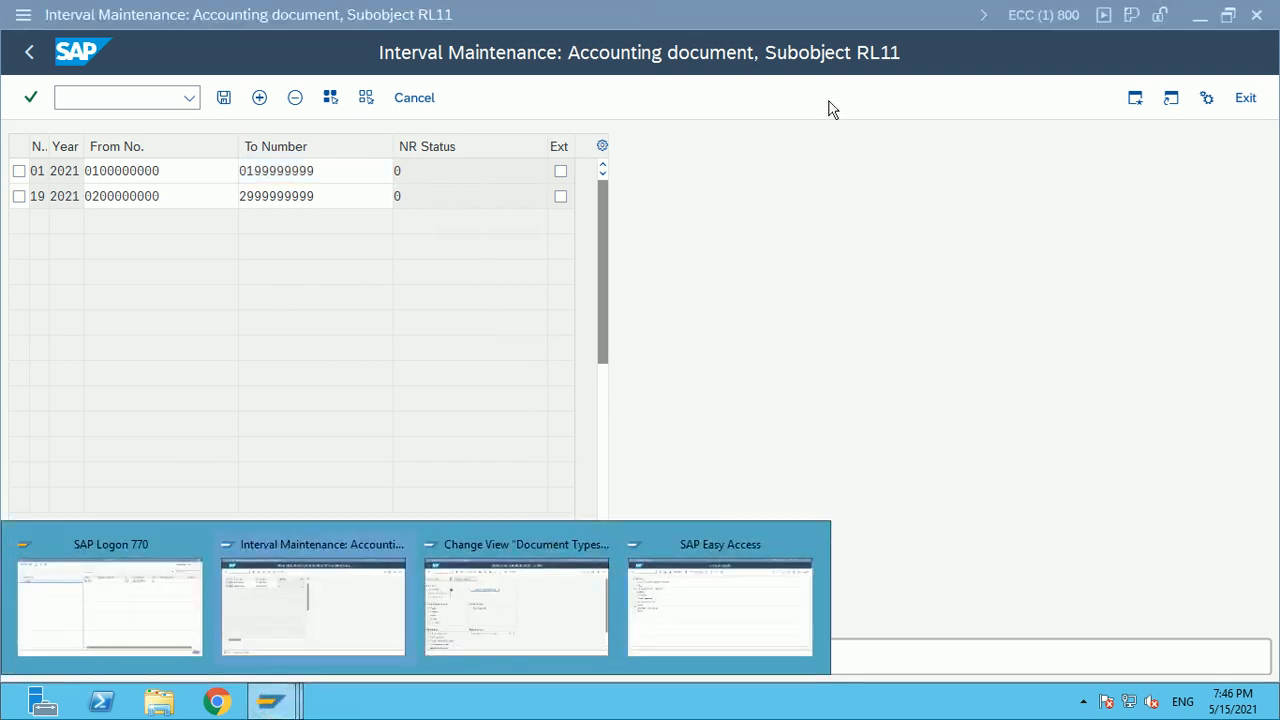
left_click(713, 605)
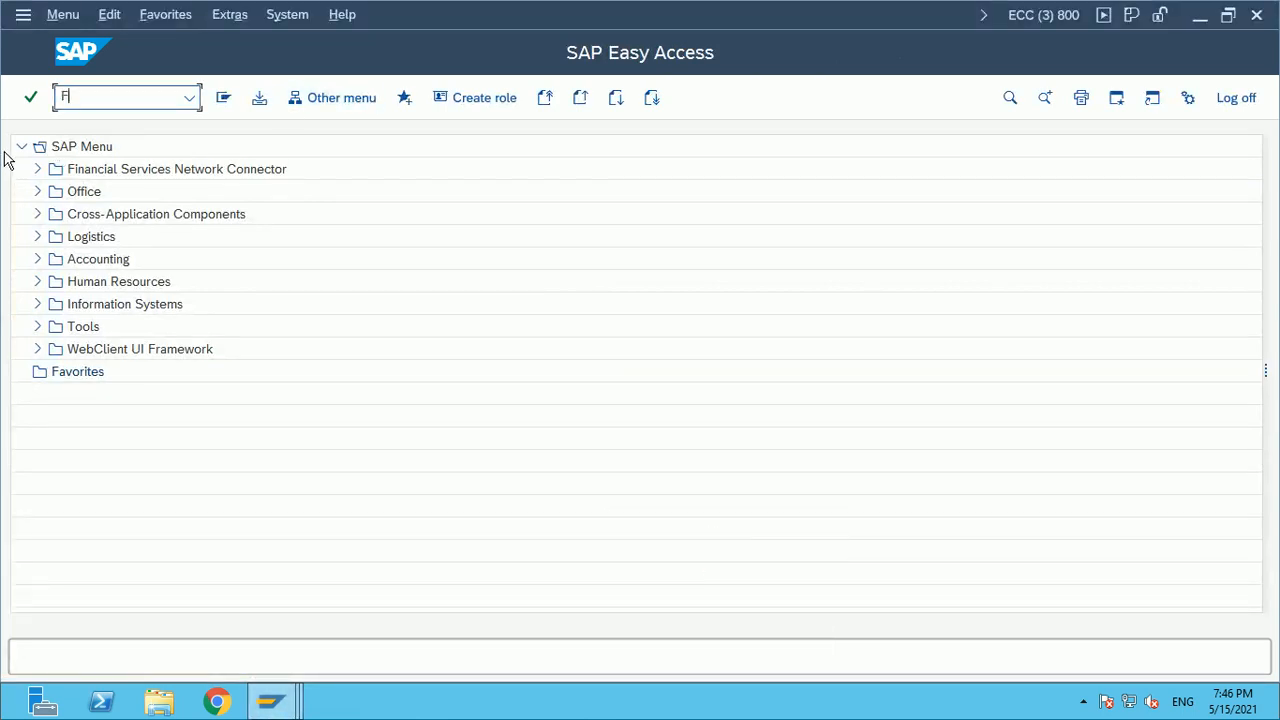
type("F-02")
key("Return")
left_click(458, 393)
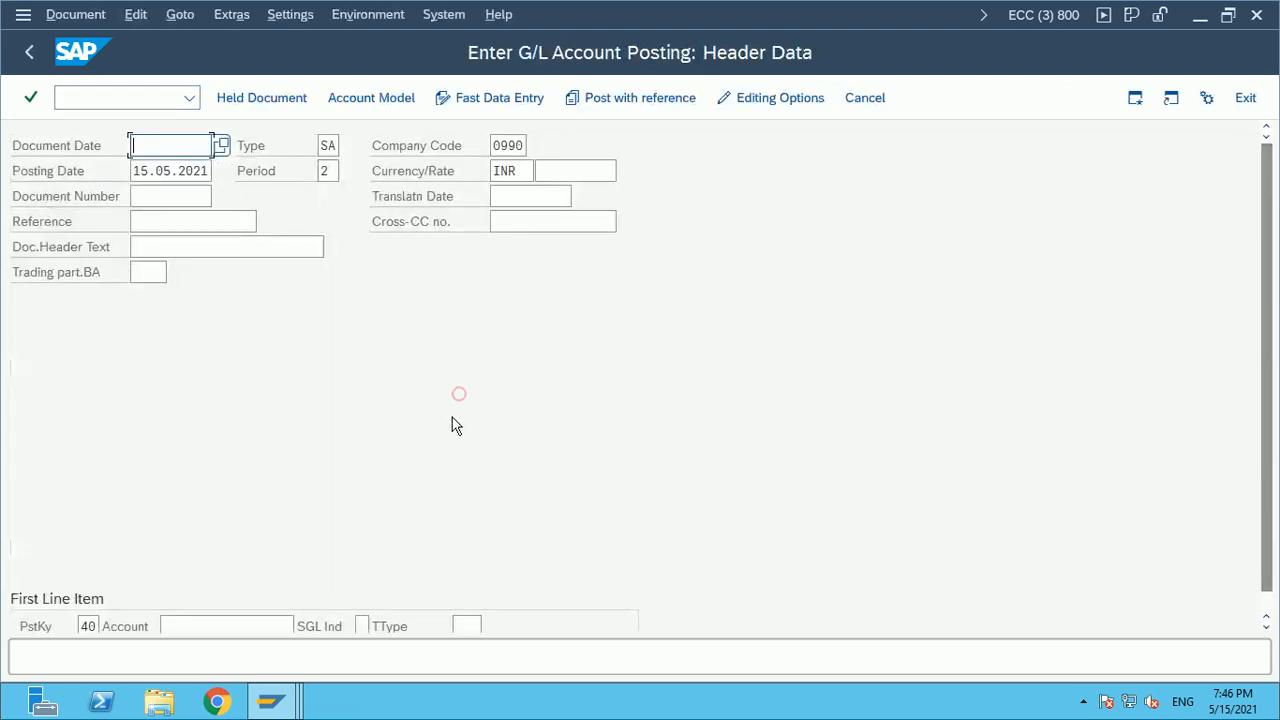
left_click(165, 195)
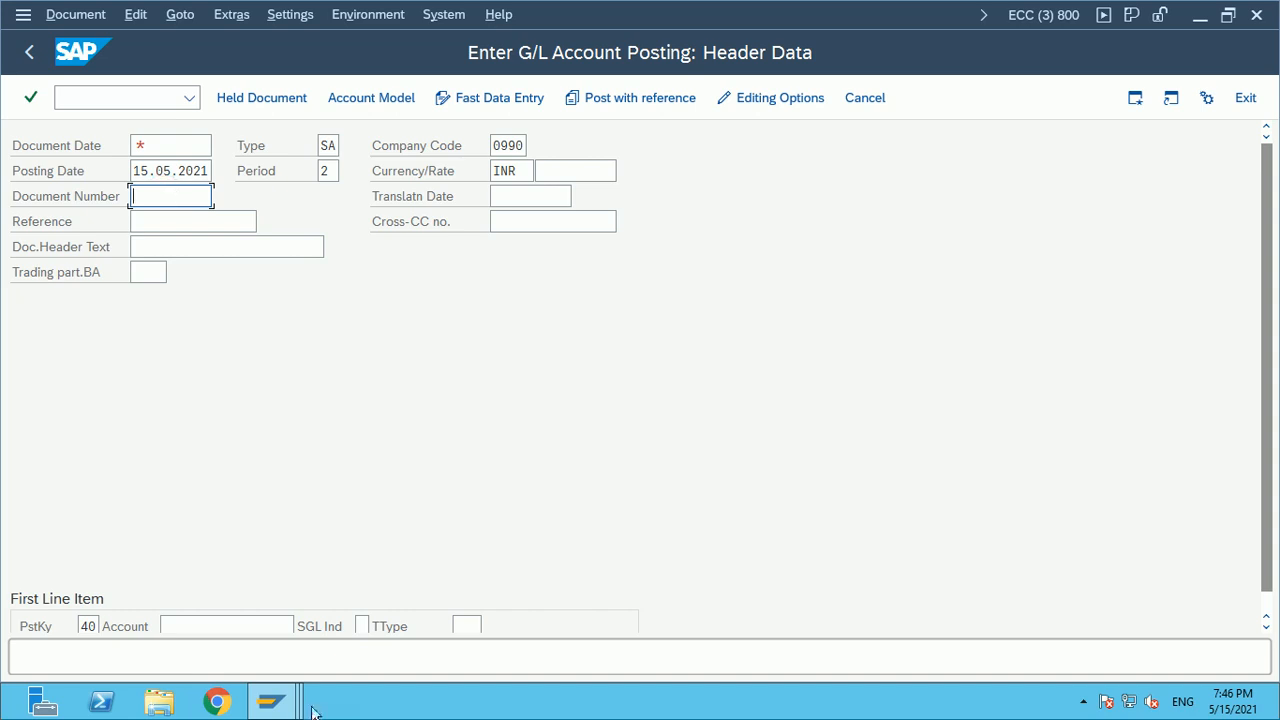
Return to the RL11 intervals, highlight the number limits of the intervals, and mark interval 01 as external
left_click(270, 700)
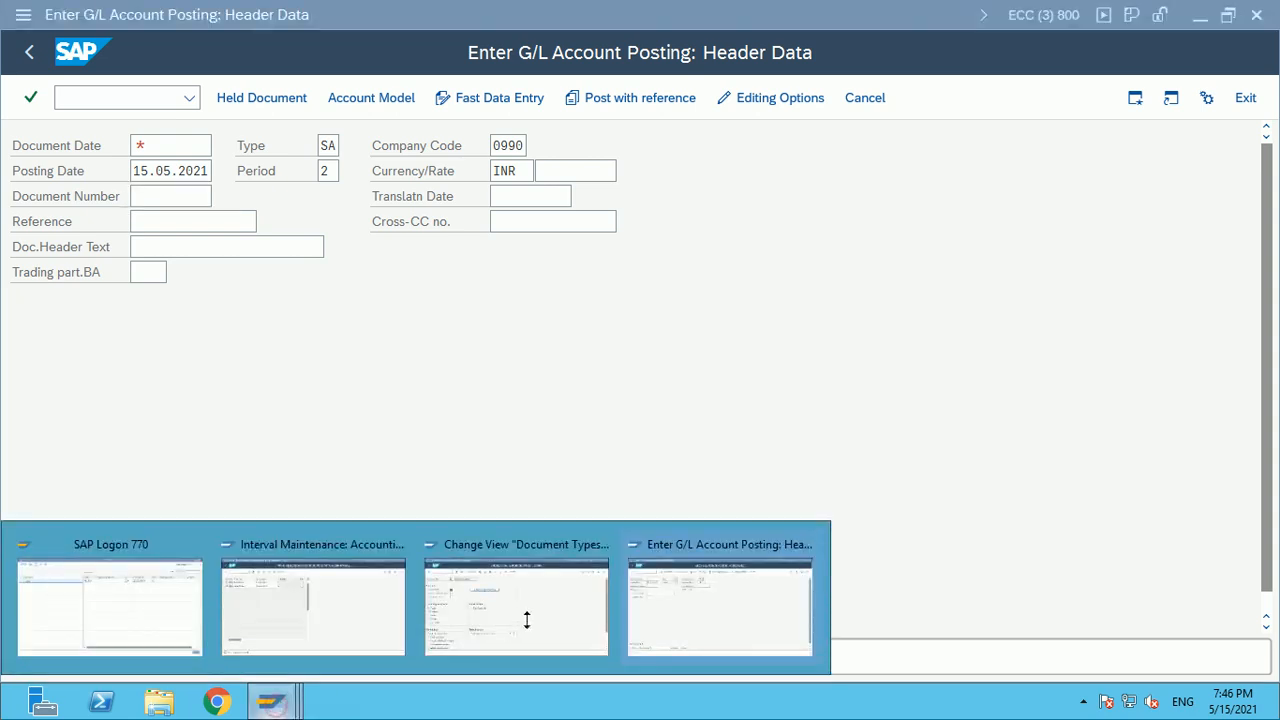
left_click(323, 628)
double_click(168, 174)
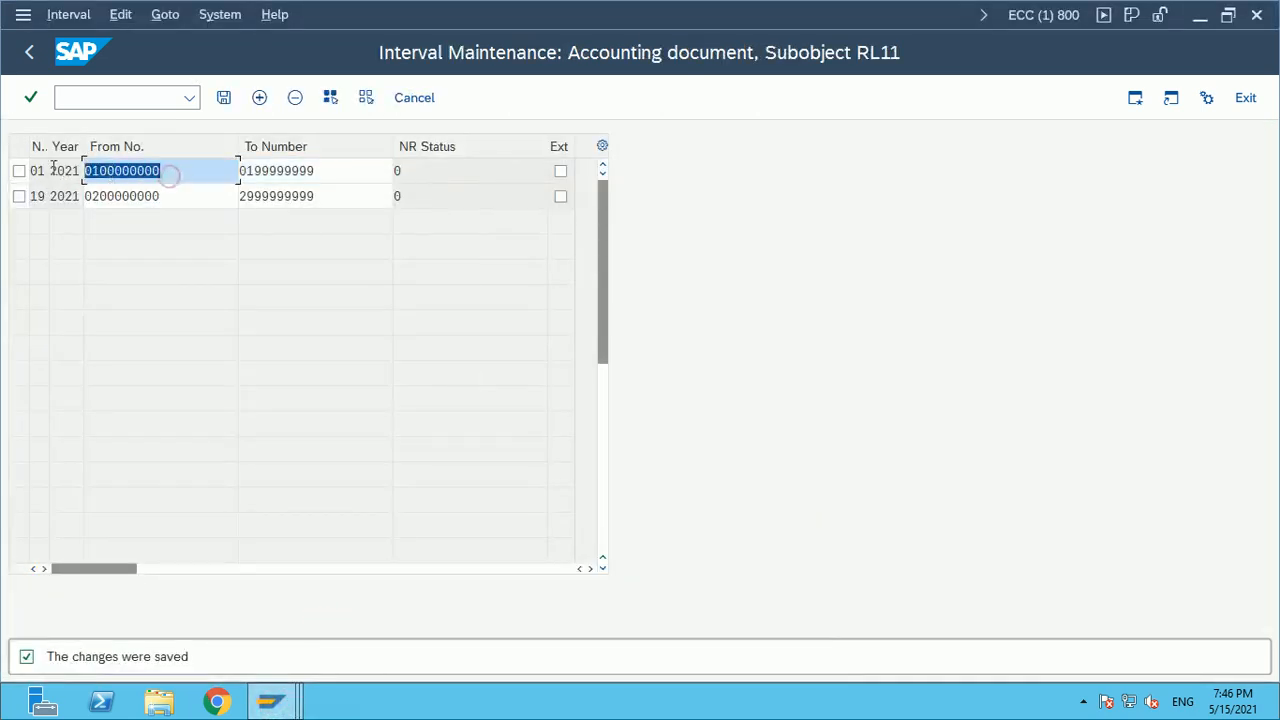
double_click(366, 169)
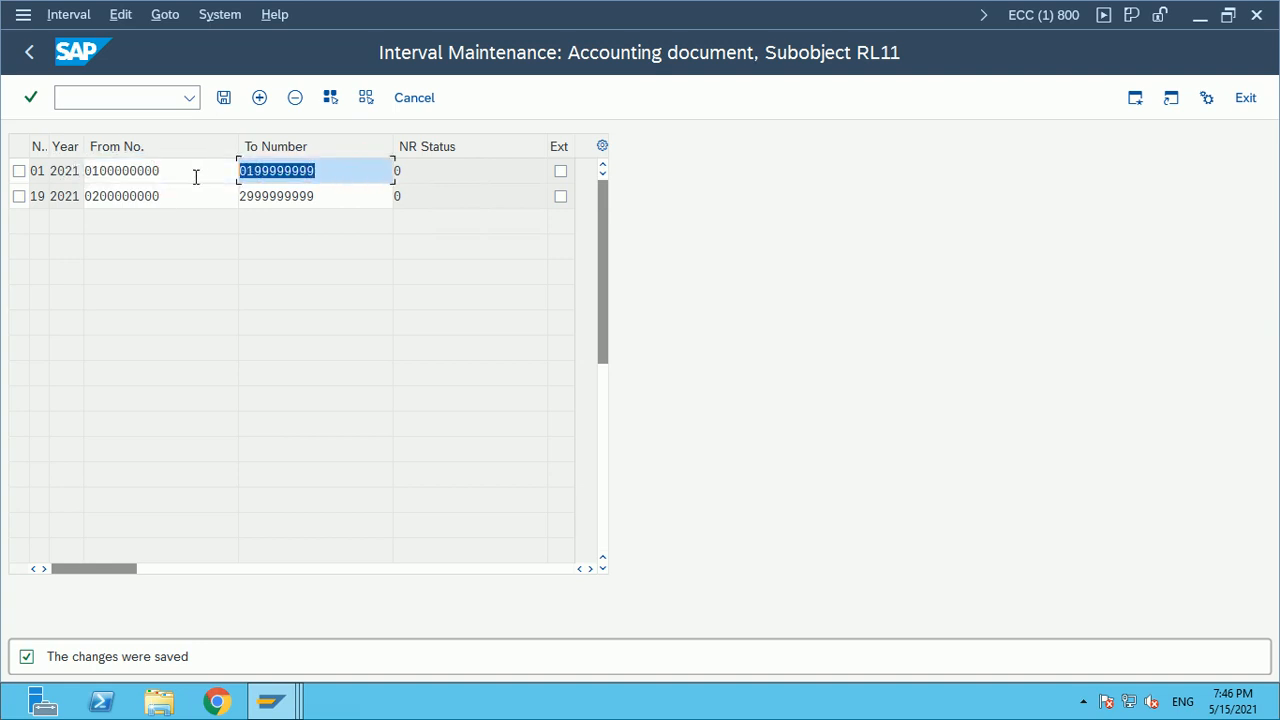
left_click(168, 172)
left_click_drag(107, 173, 50, 173)
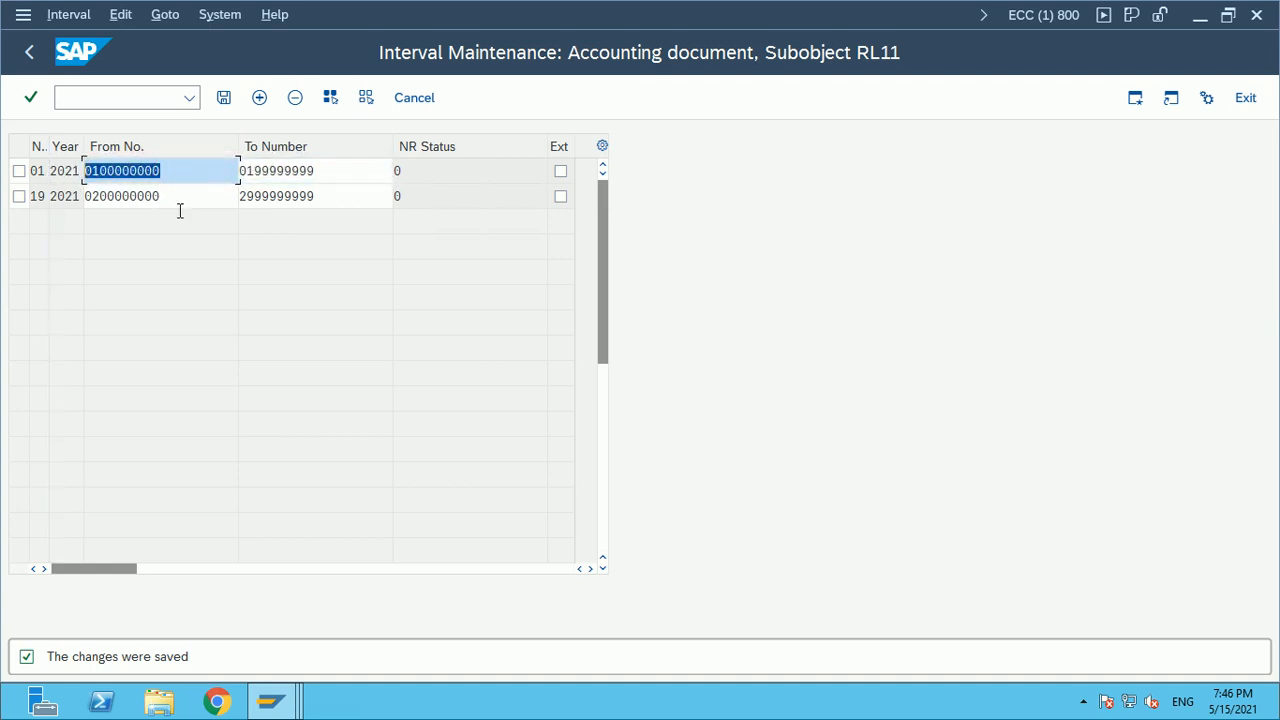
left_click_drag(176, 199, 48, 201)
double_click(165, 173)
left_click(560, 171)
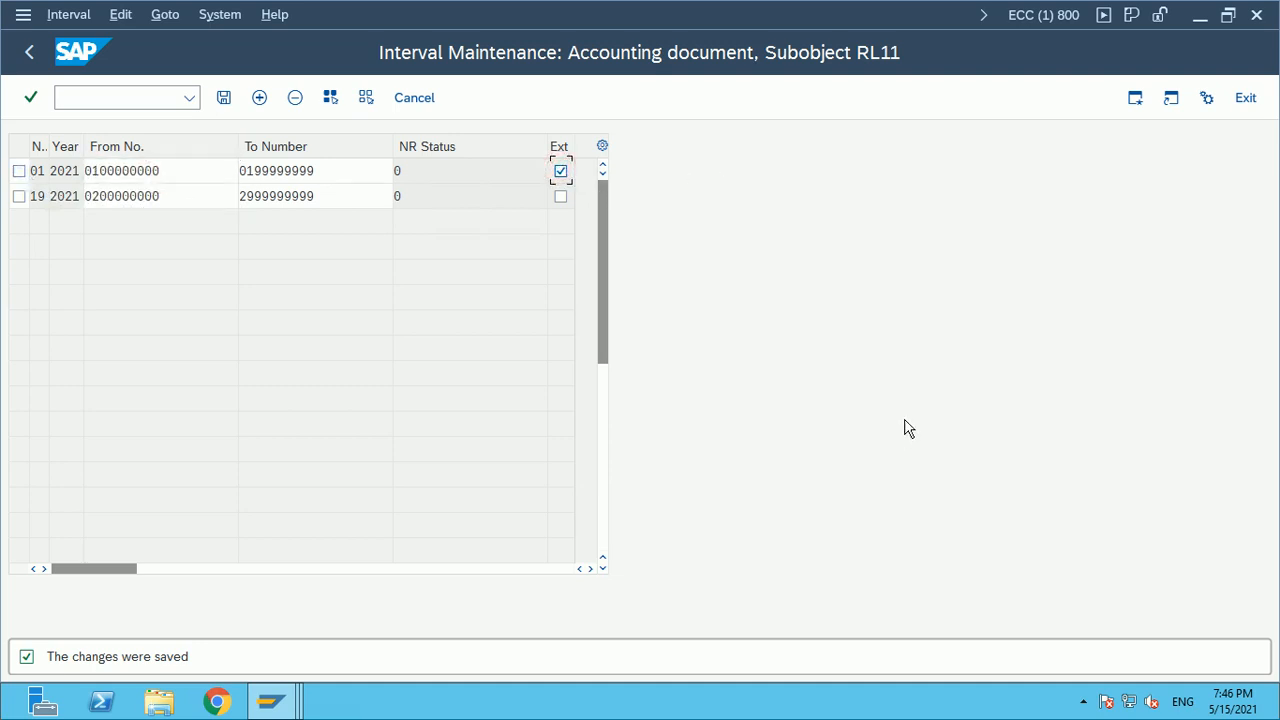
Switch to the G/L account posting session and place the cursor in Document Number to show where external numbers are entered
mouse_move(994, 8)
left_click(826, 12)
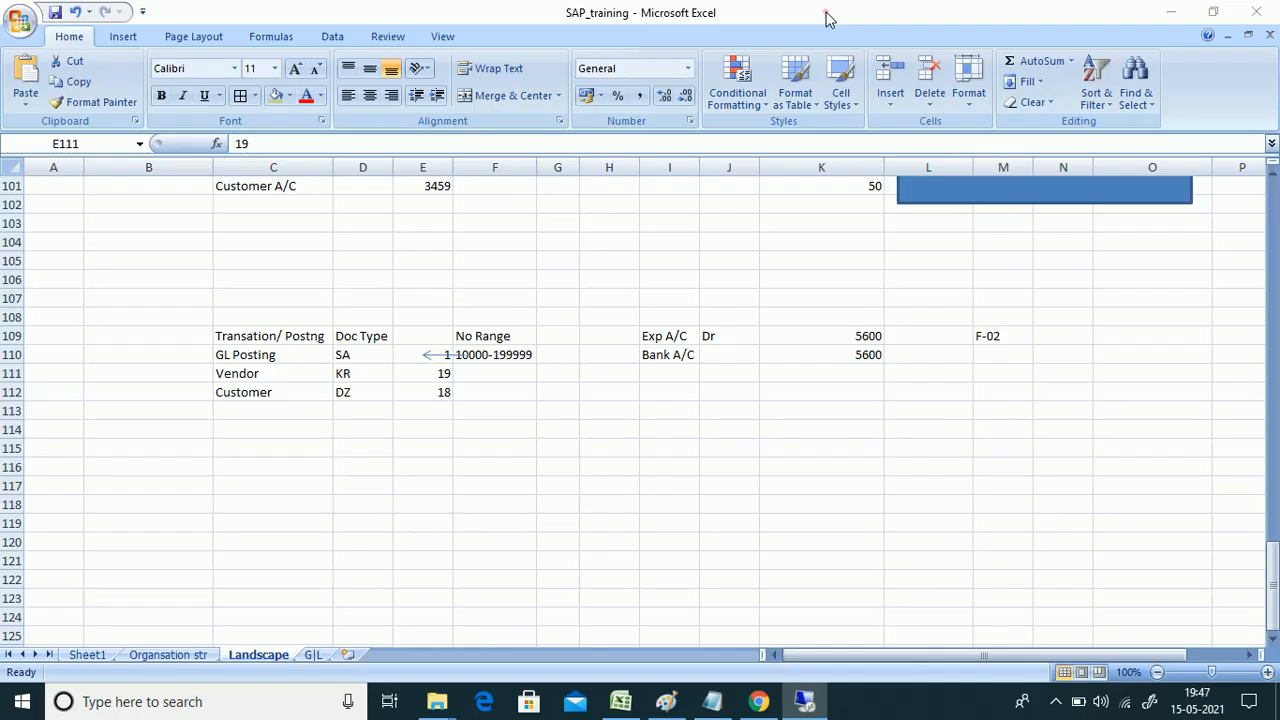
left_click(759, 701)
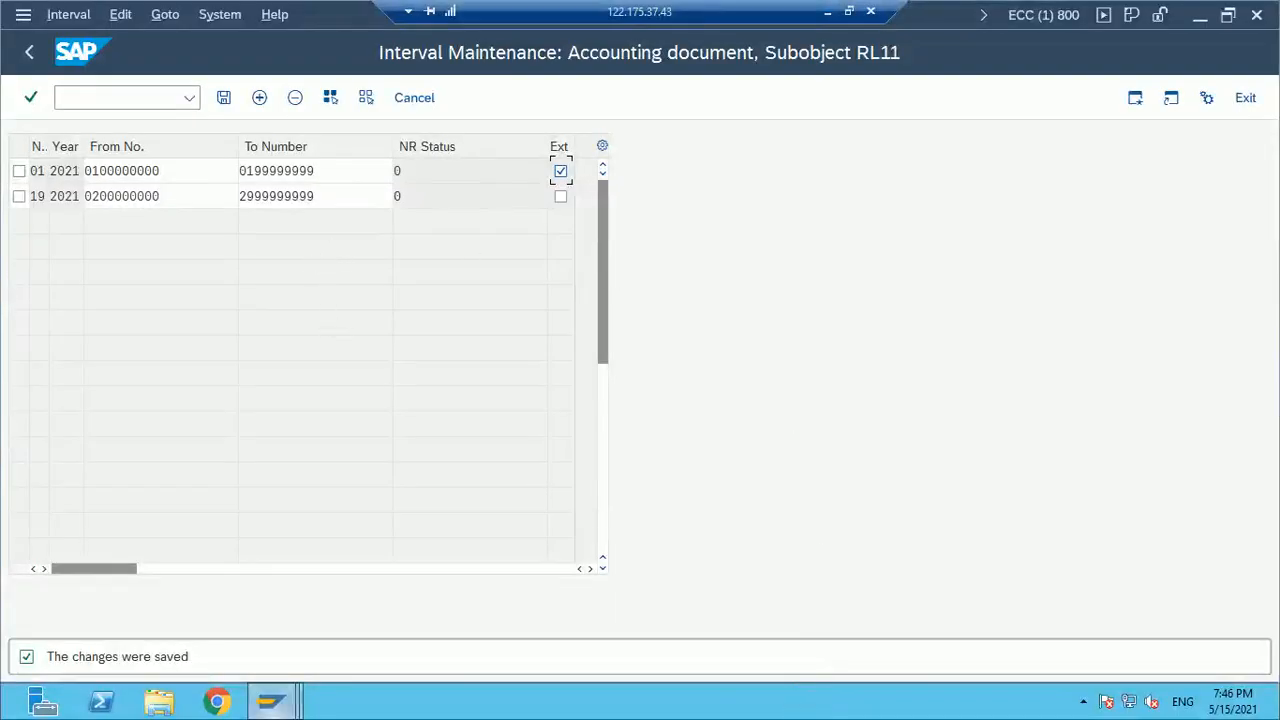
mouse_move(270, 700)
left_click(686, 606)
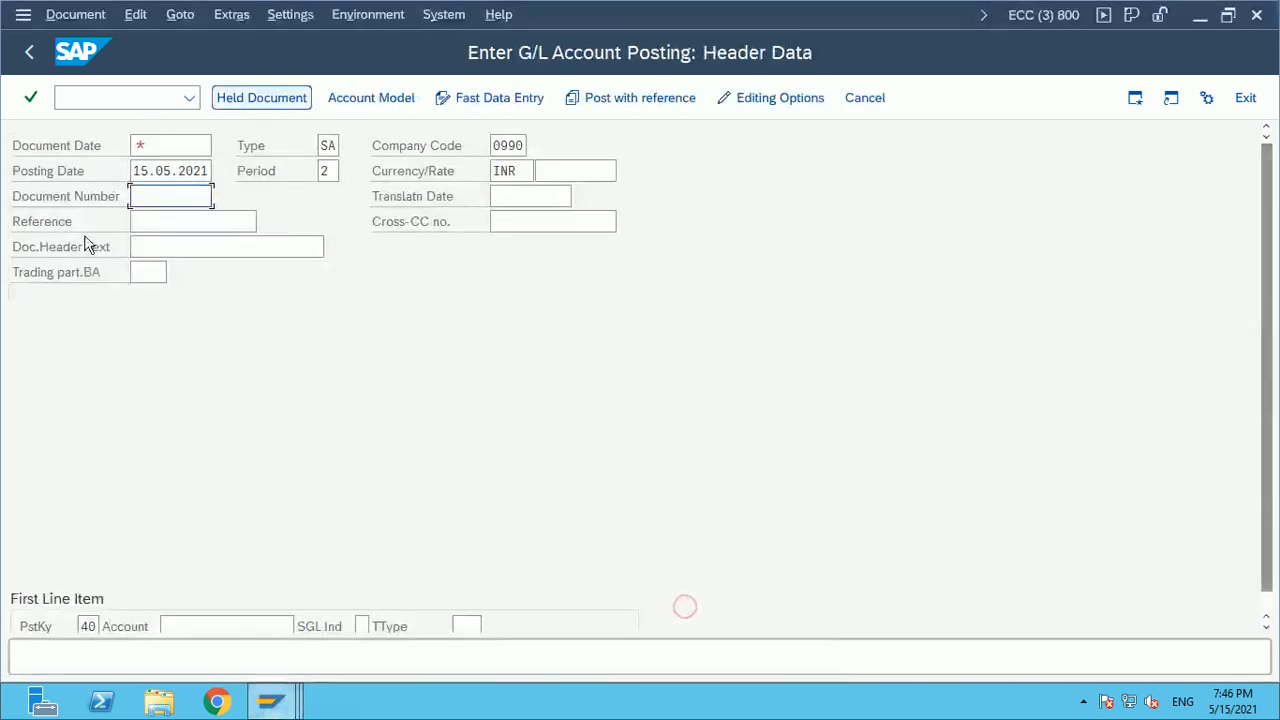
left_click(158, 189)
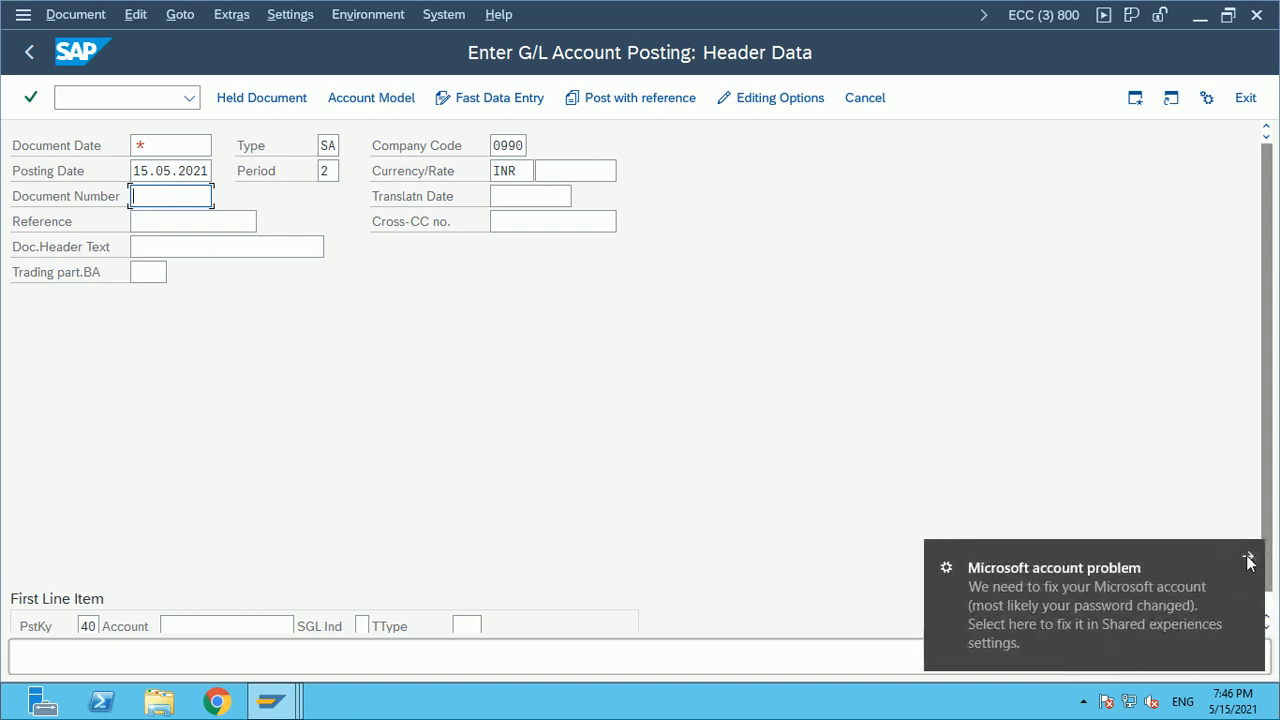
left_click(1248, 557)
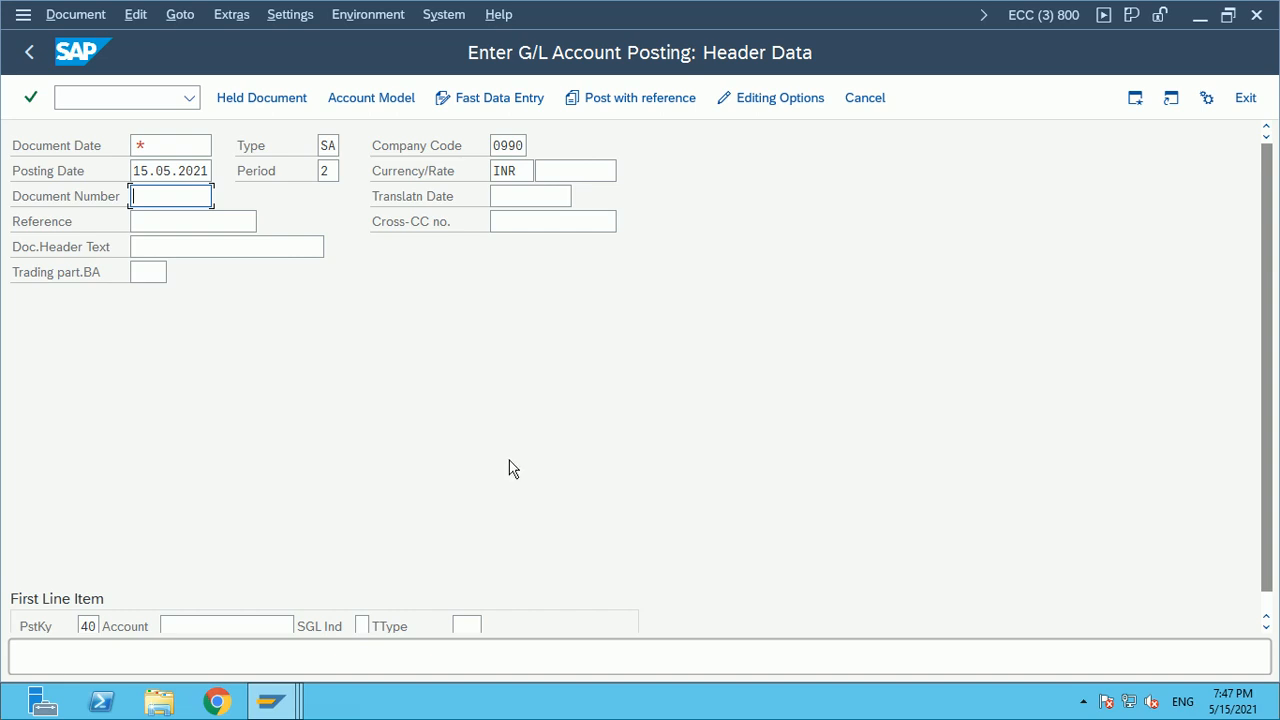
Return to the RL11 interval maintenance session and exit interval editing, saving the changes
left_click(275, 704)
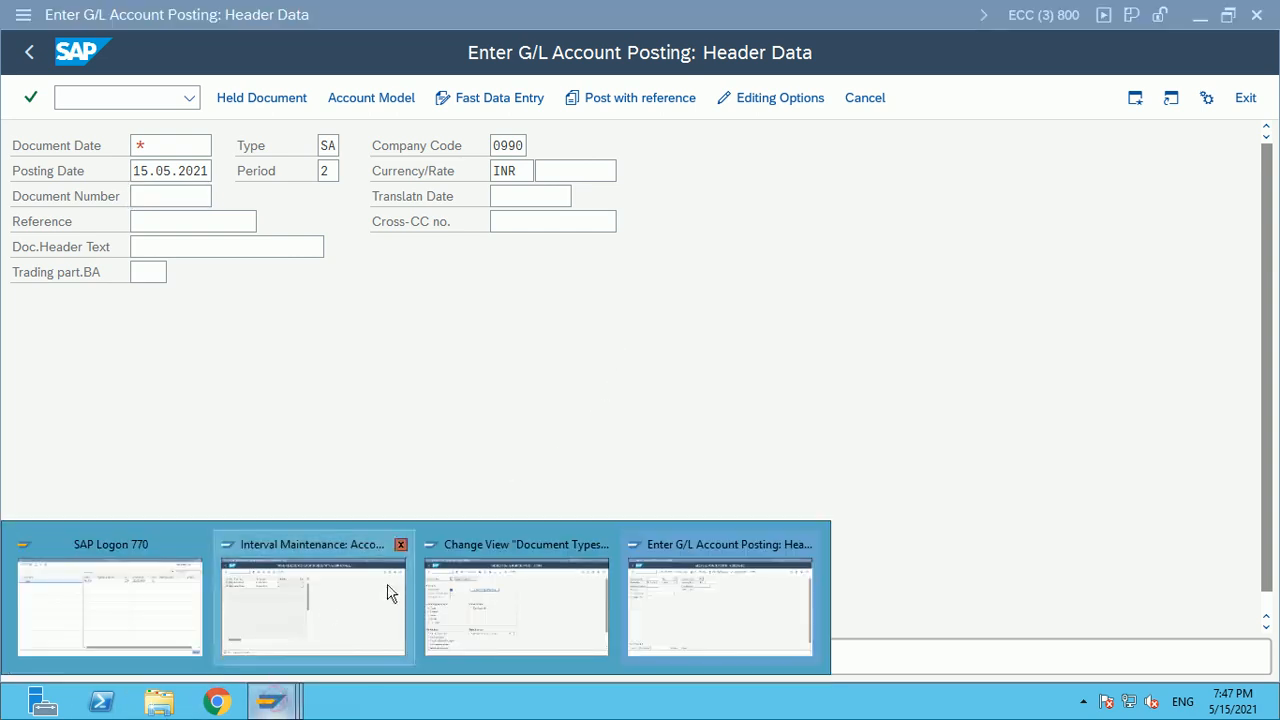
left_click(266, 623)
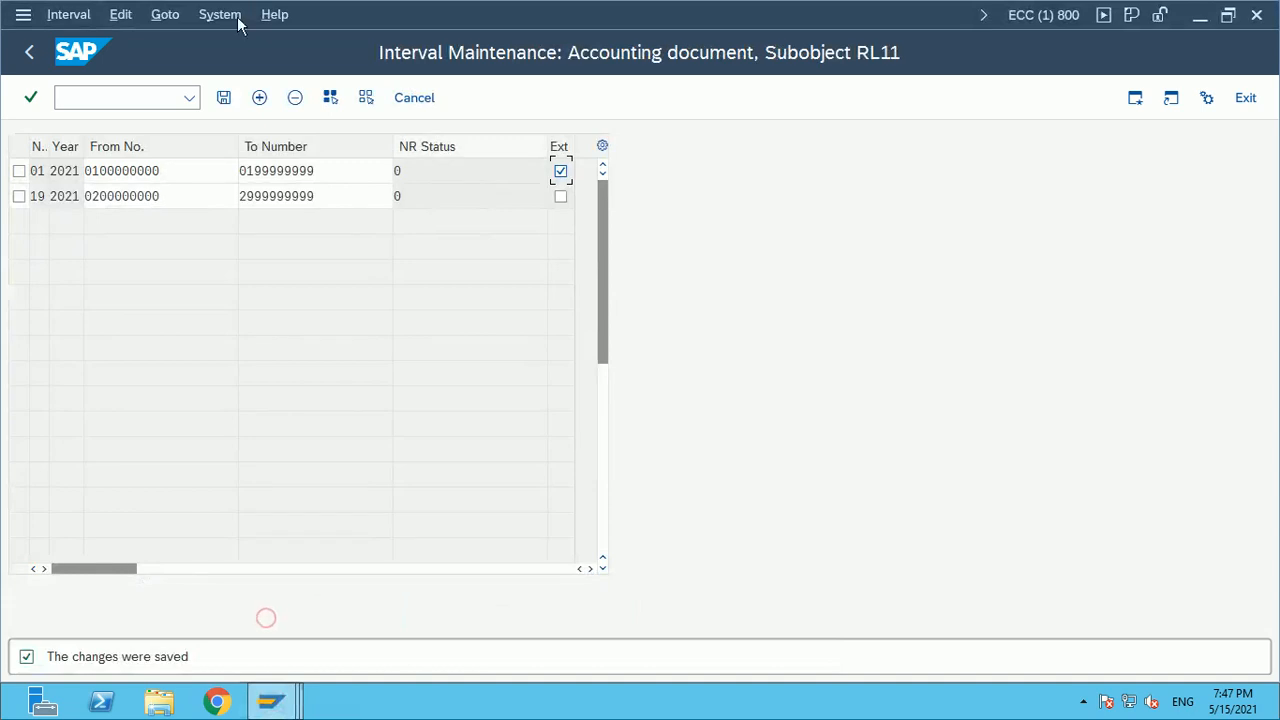
left_click(30, 54)
left_click(343, 451)
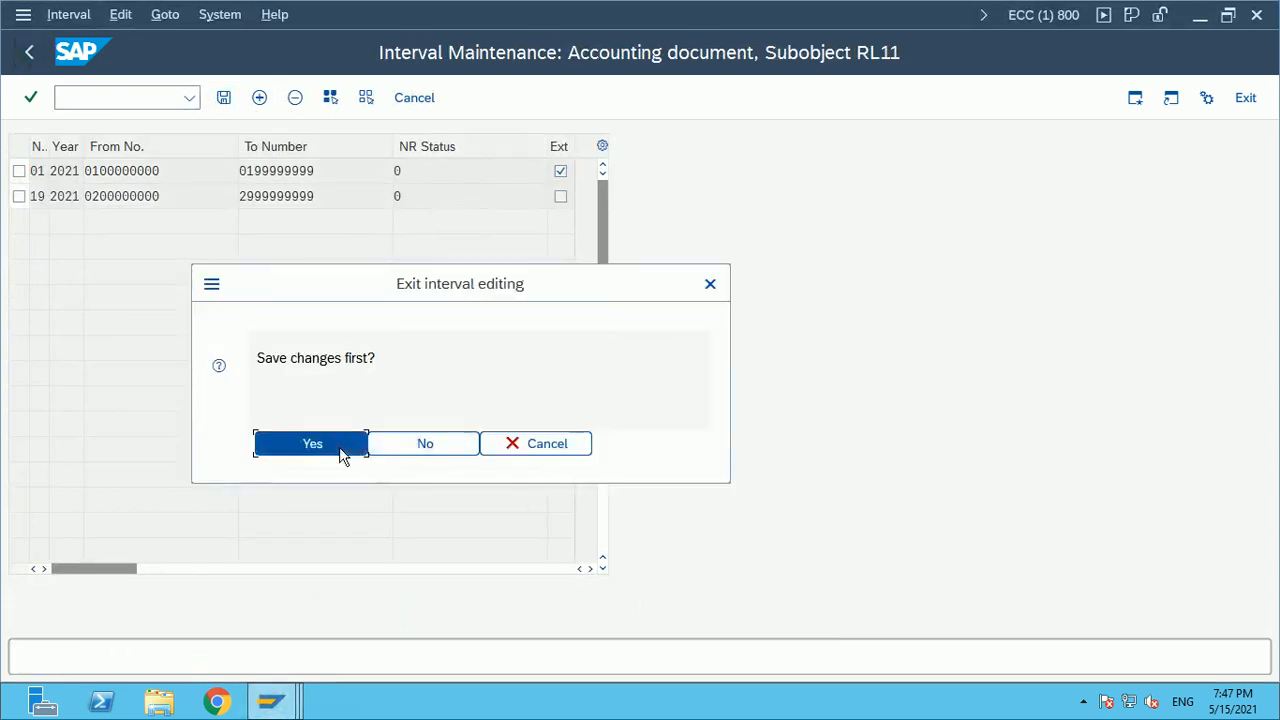
Leave RL11 range maintenance and switch to the session showing the details of document type DZ
left_click(30, 53)
mouse_move(281, 710)
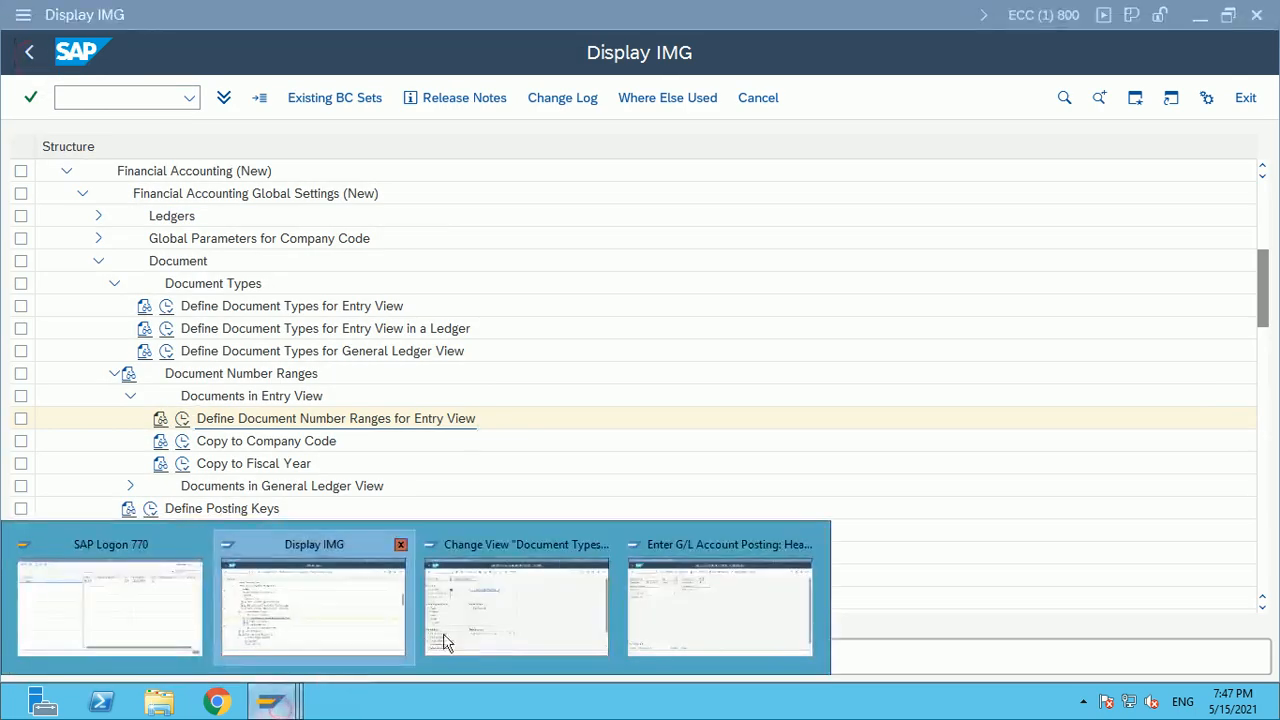
left_click(503, 629)
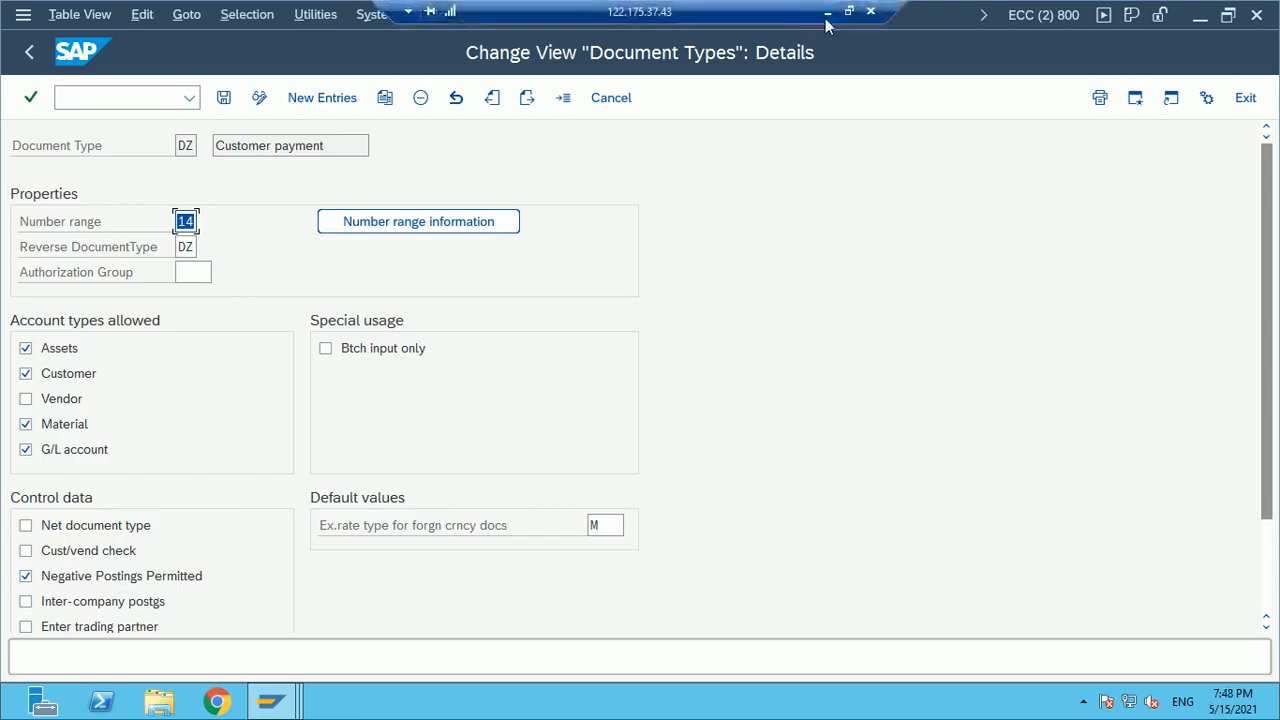
Switch to the SAP_training workbook in Excel and highlight the Doc. Number range and Document type entries with their T-codes on Sheet1
left_click(826, 12)
left_click(87, 654)
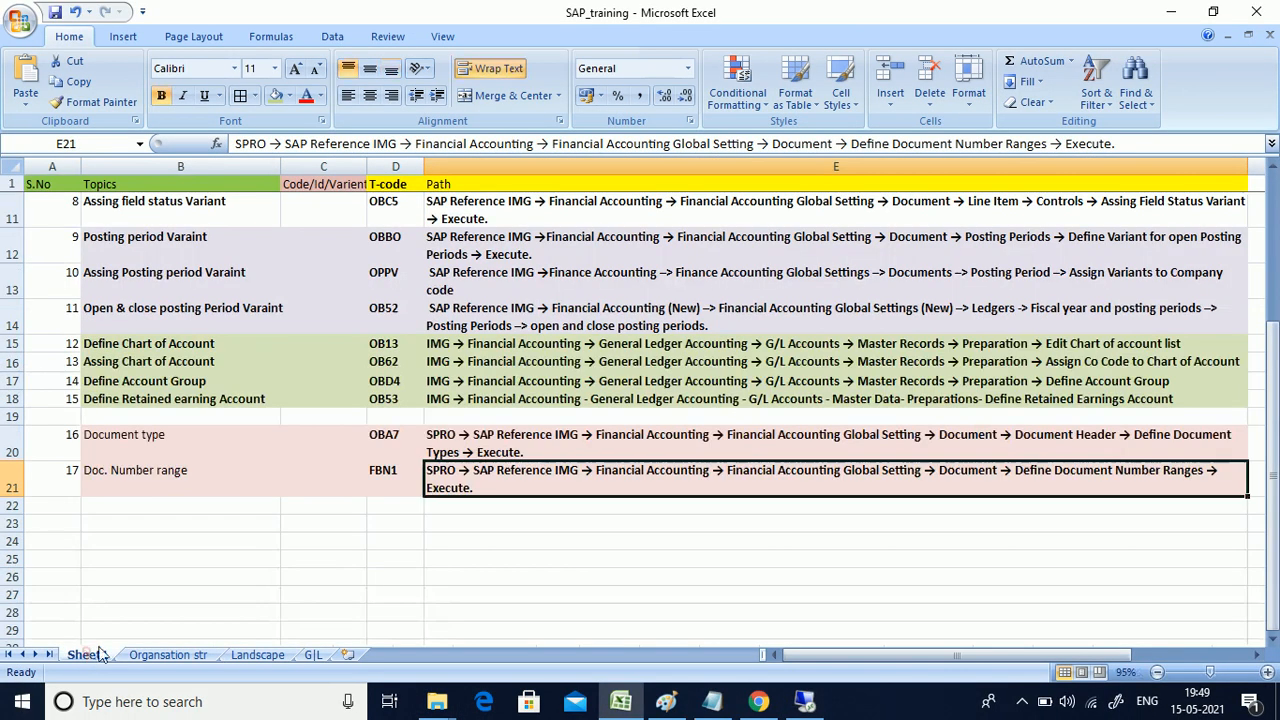
left_click(385, 478)
left_click_drag(137, 478, 563, 485)
left_click(213, 449)
key("shift+Right")
key("shift+Right")
key("shift+Right")
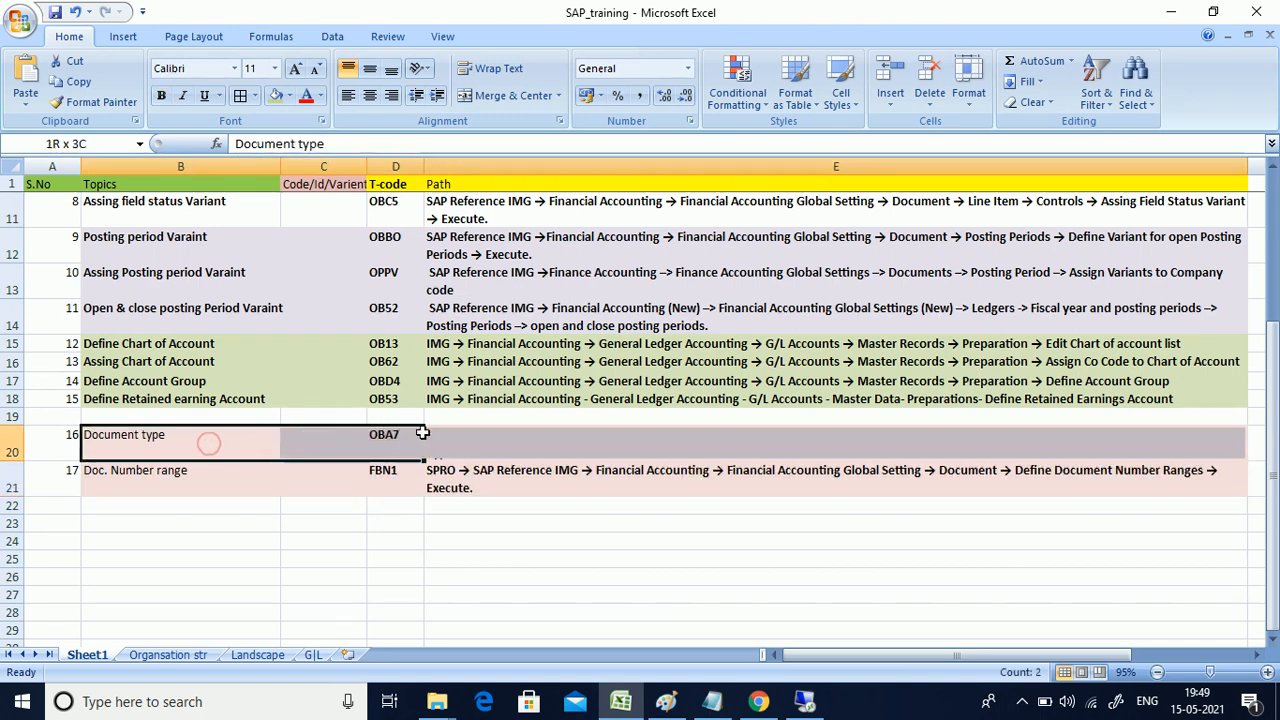
left_click_drag(200, 444, 411, 445)
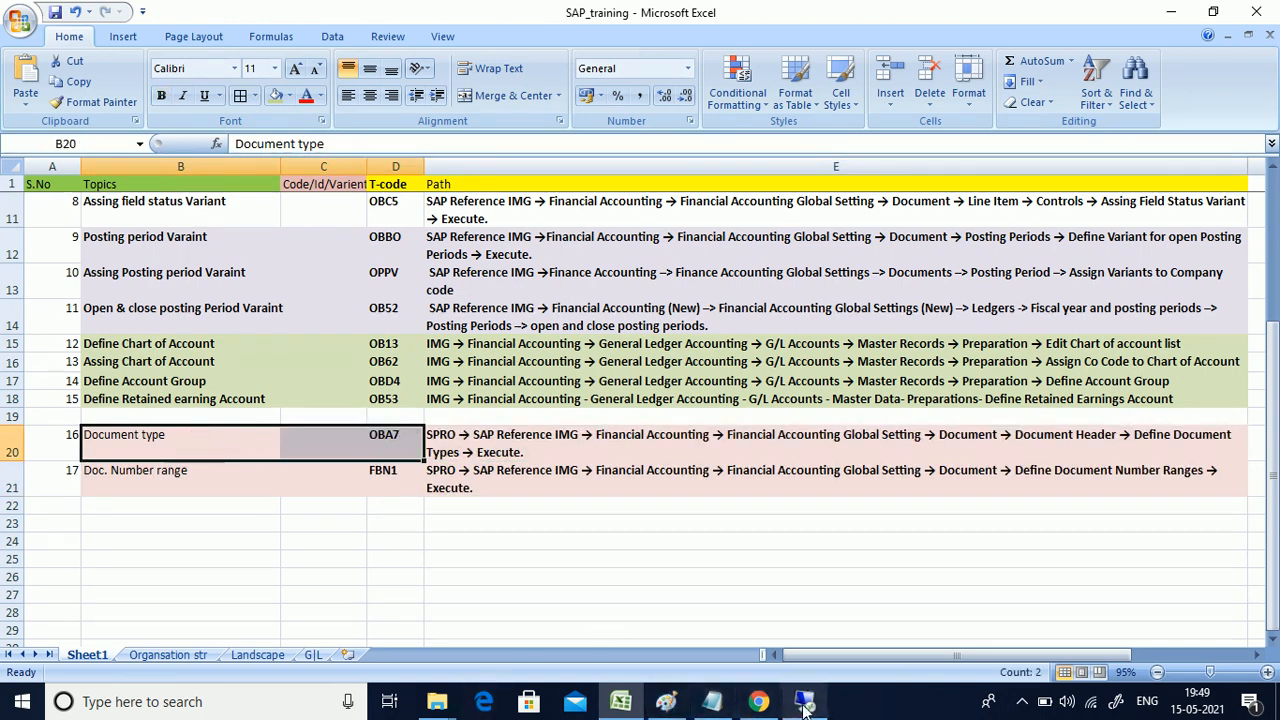
Switch back to the SAP document type details and highlight DZ's description and its number range 14
left_click(666, 701)
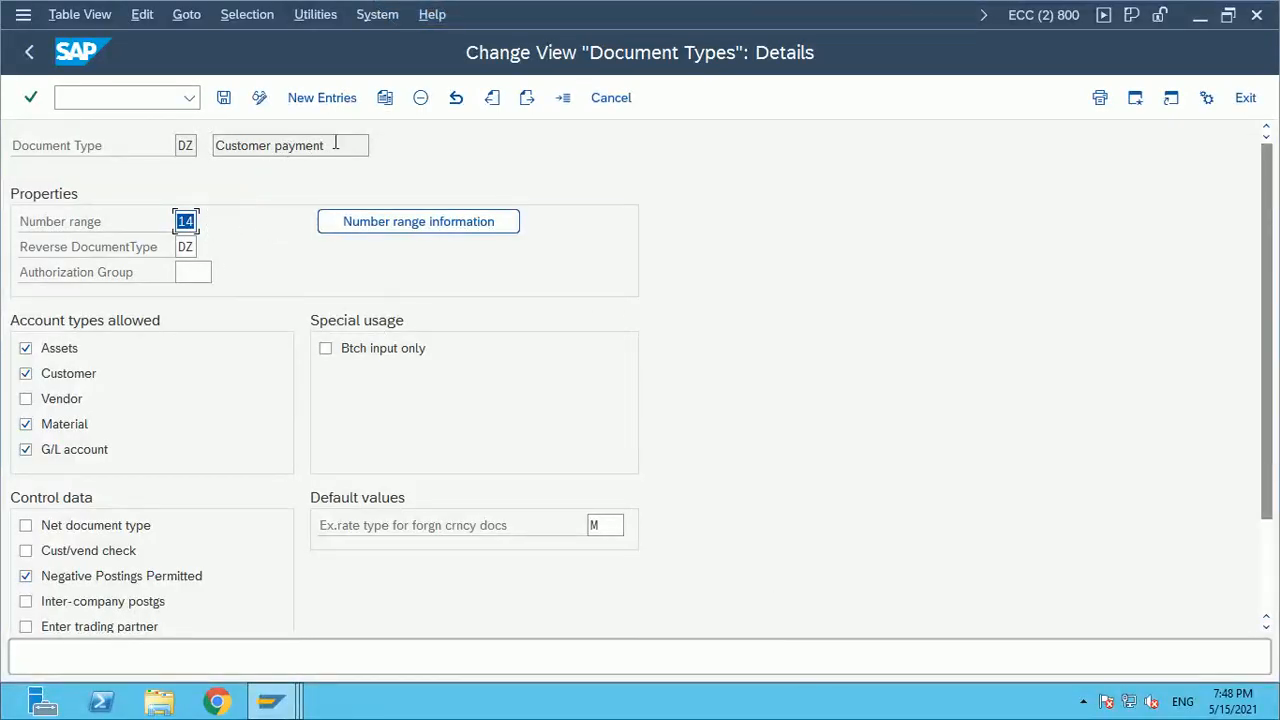
left_click_drag(336, 145, 202, 148)
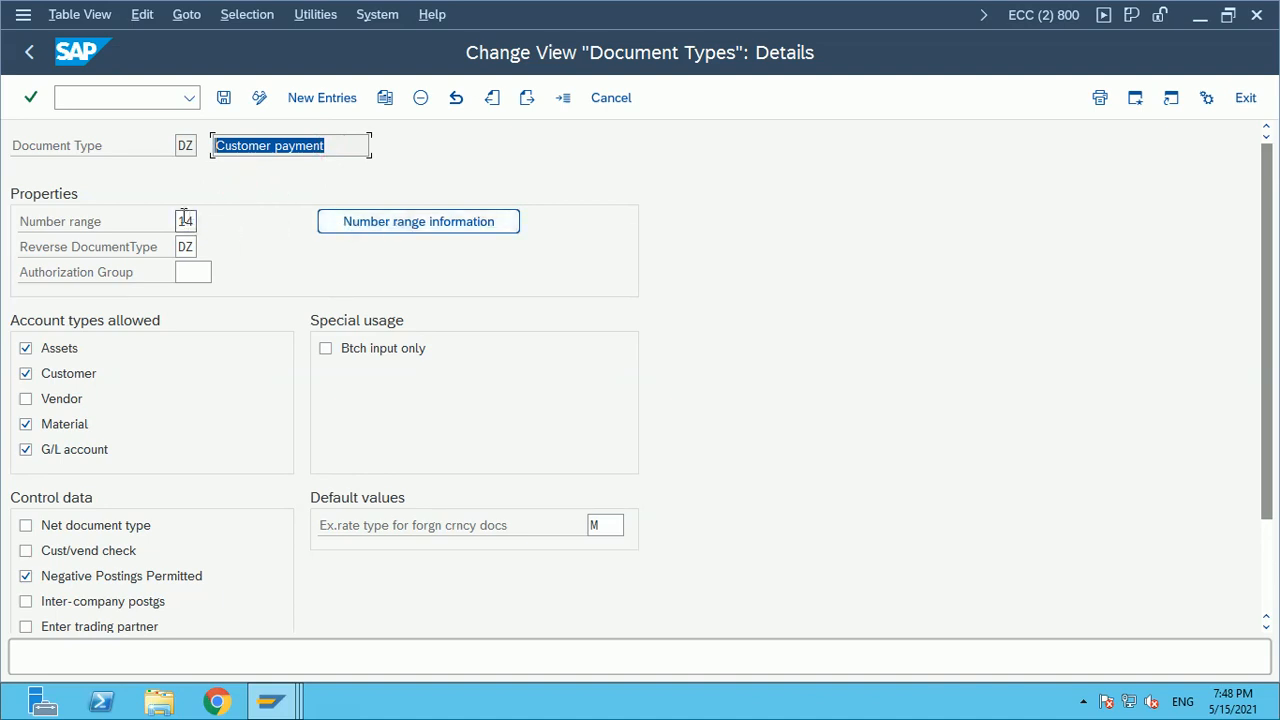
left_click_drag(178, 219, 214, 223)
left_click(257, 252)
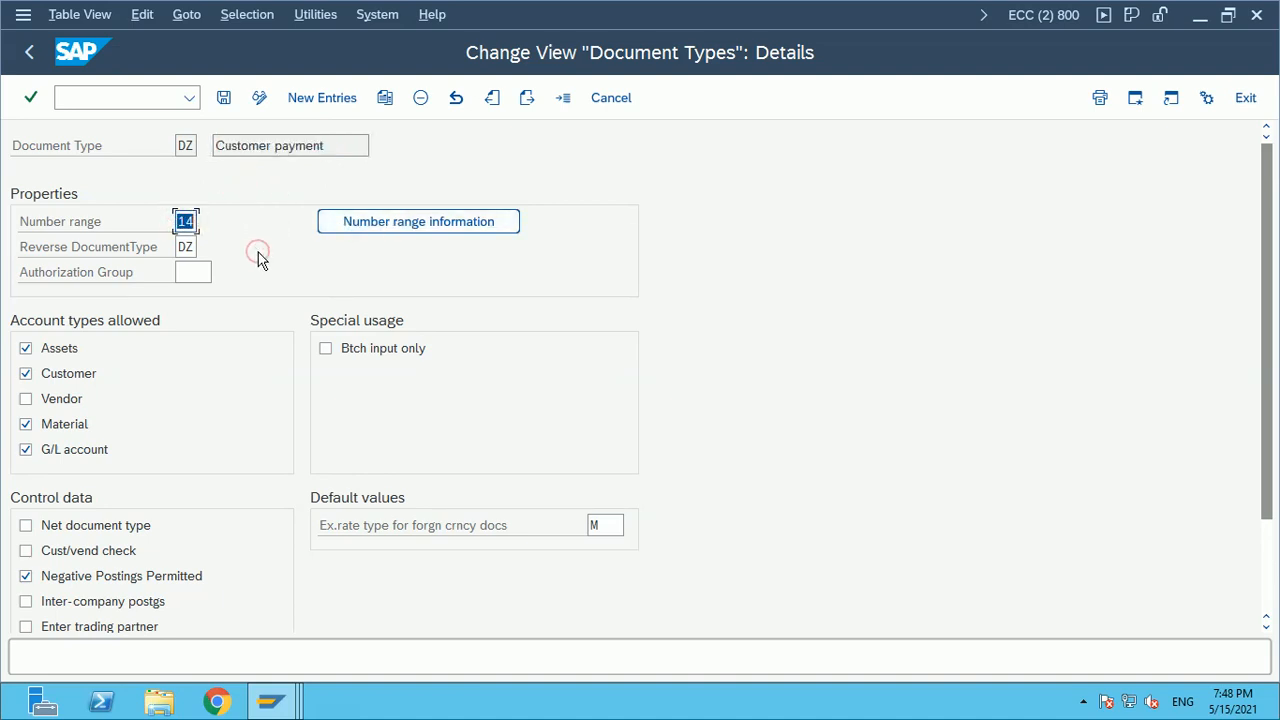
Open the number range information for DZ and check the session's system details for the transaction code
left_click(476, 229)
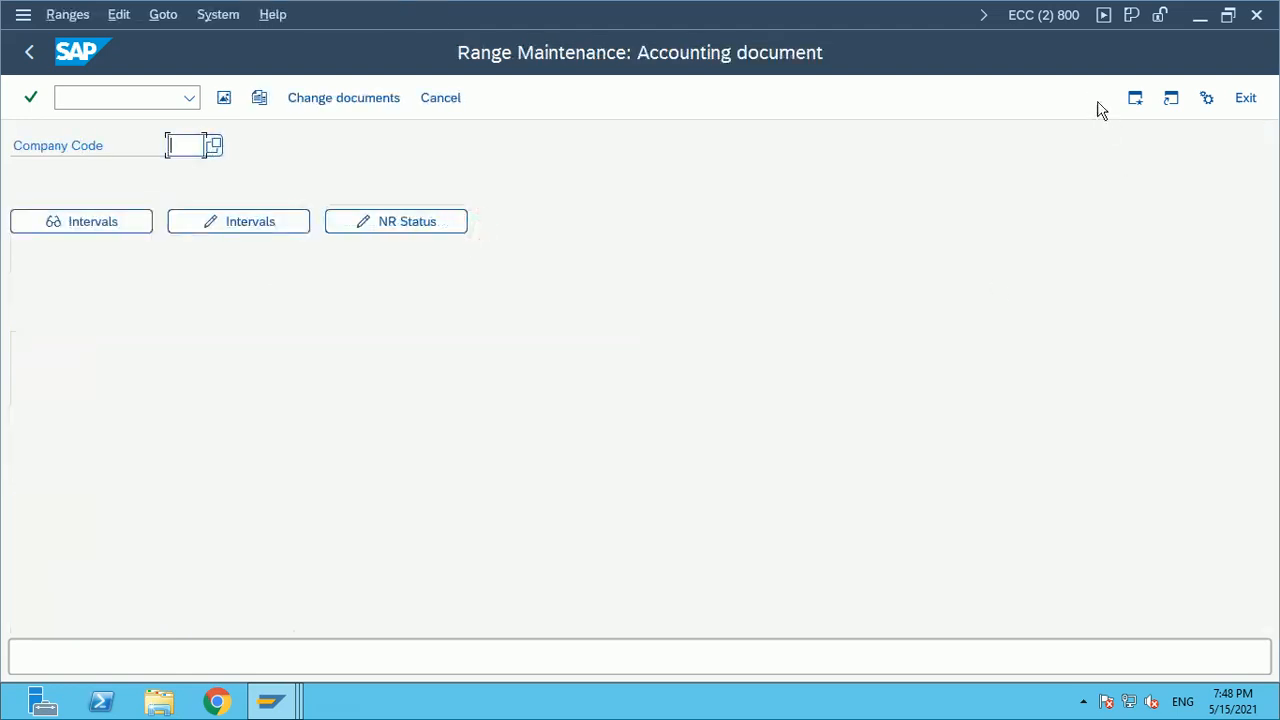
left_click(1061, 14)
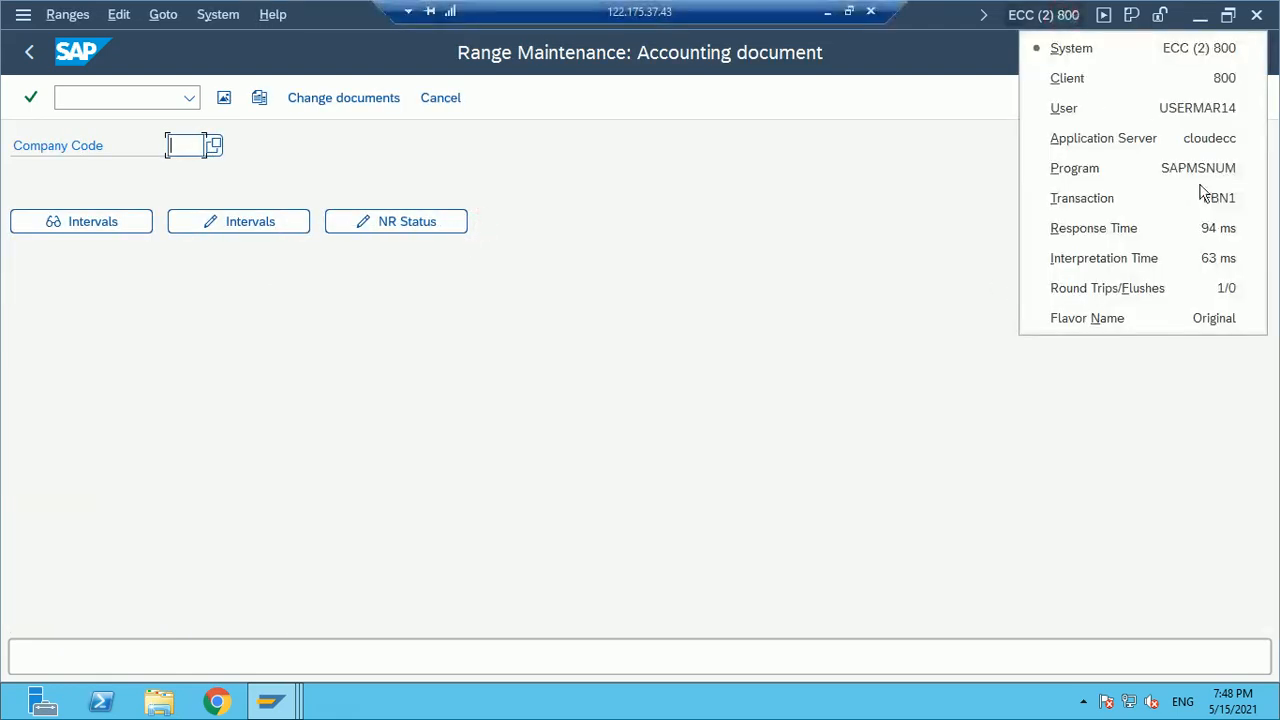
left_click(508, 391)
Enter company code RL11 and open its number range intervals for editing
left_click(190, 145)
type("rL11")
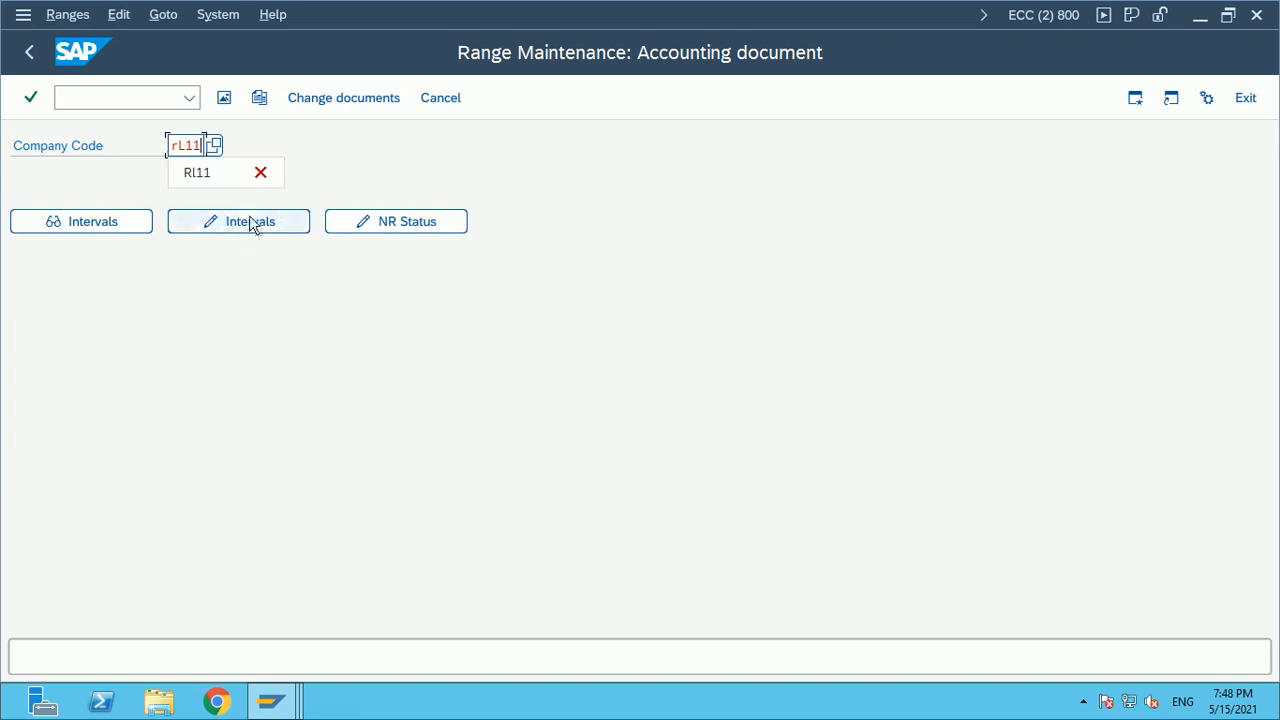
left_click(216, 174)
left_click(252, 230)
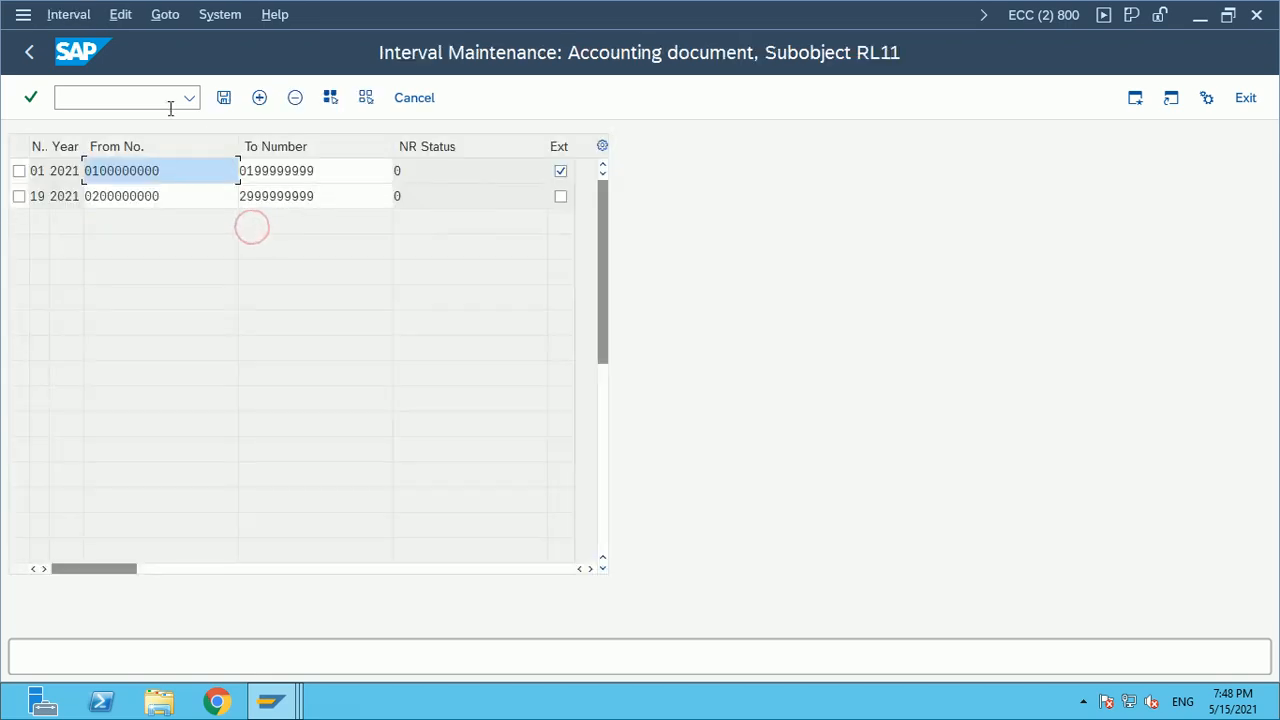
Start a new interval 14 for year 2021, point out its number limit fields, and exit without saving
left_click(259, 97)
type("14")
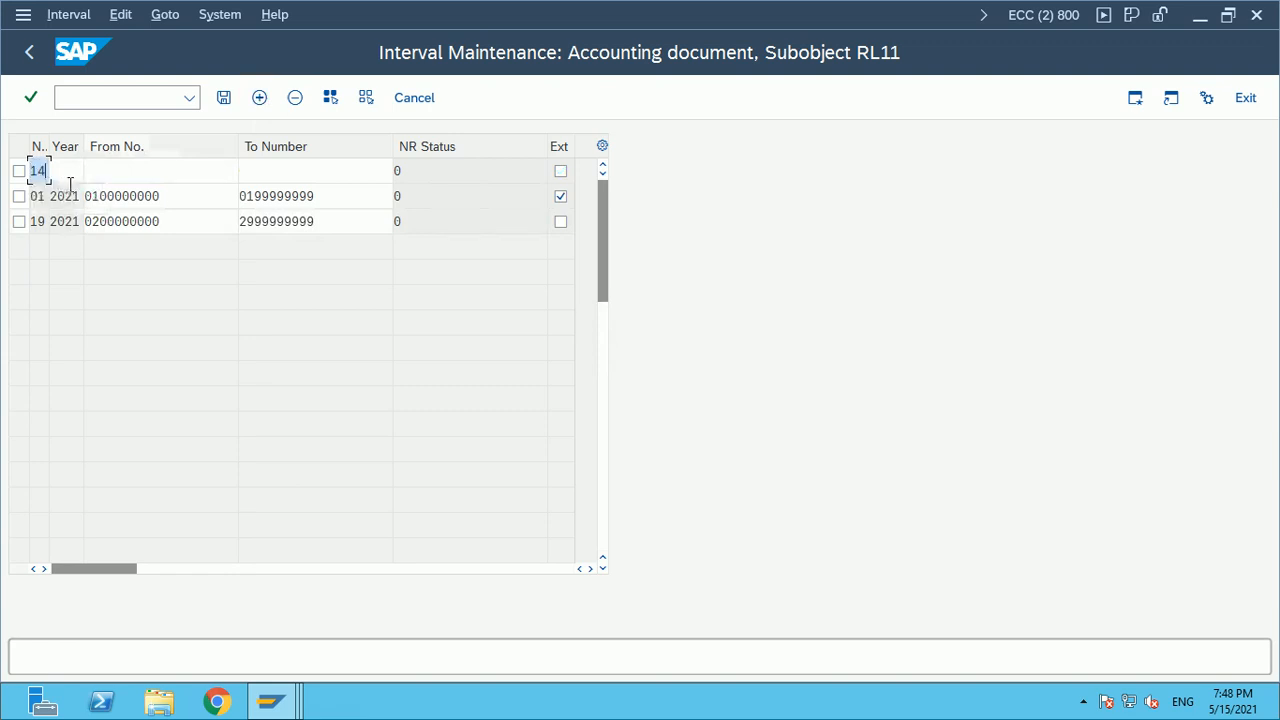
left_click(80, 173)
type("20")
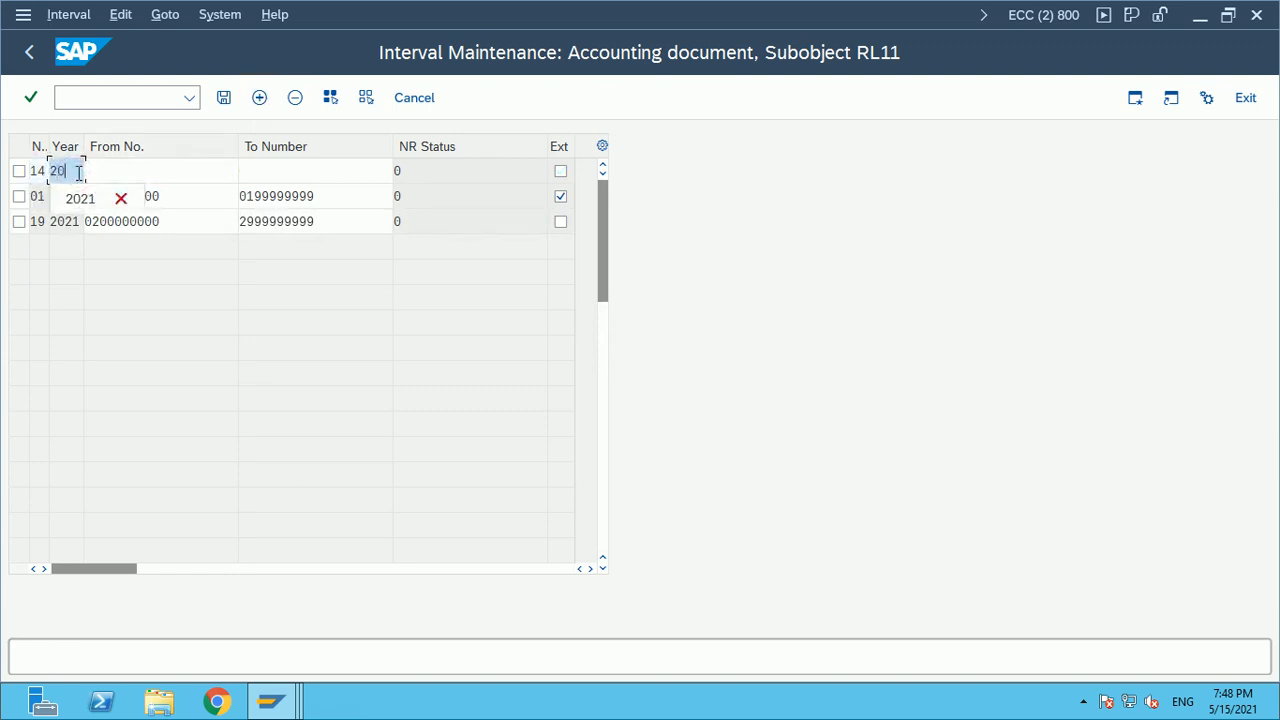
type("21")
left_click(132, 170)
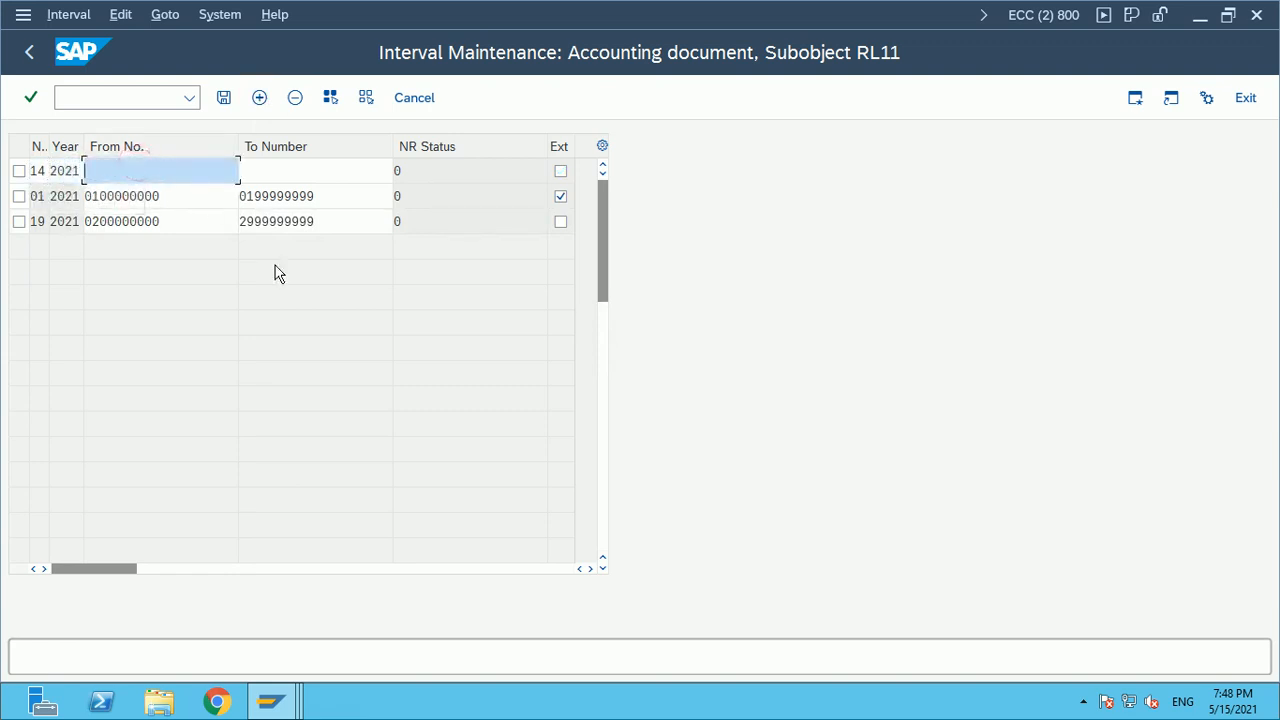
left_click(296, 168)
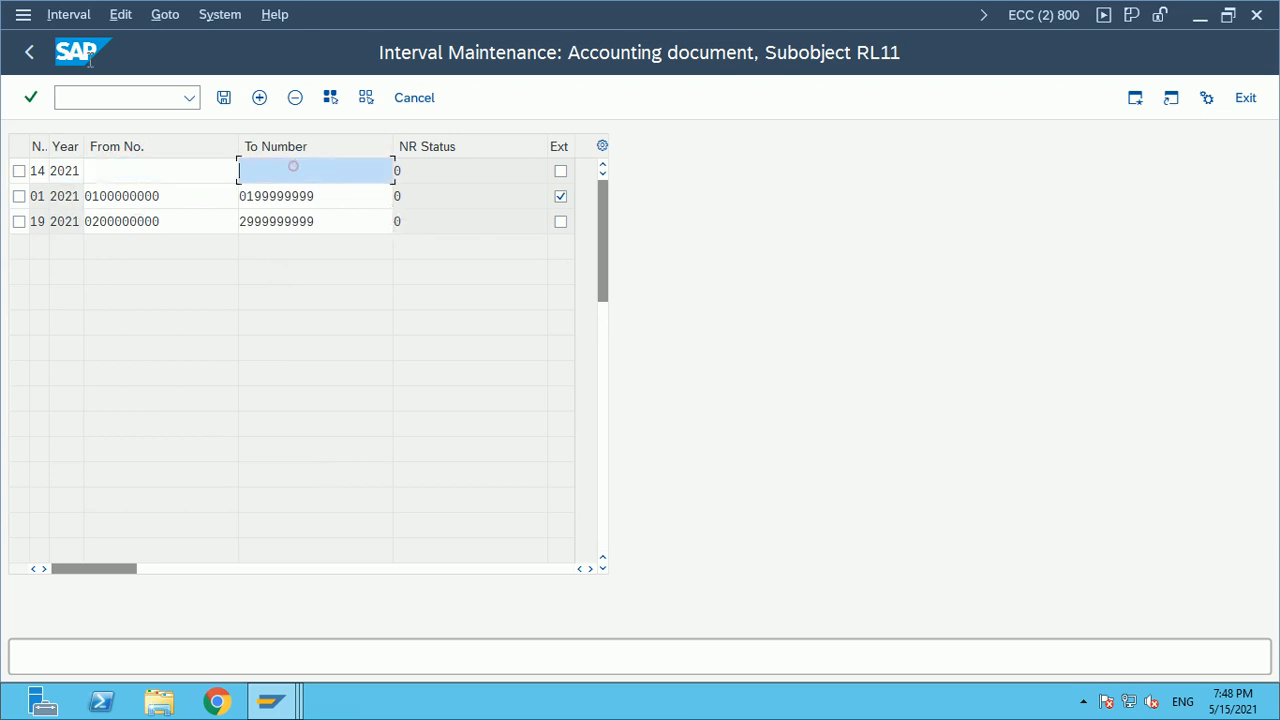
left_click(33, 53)
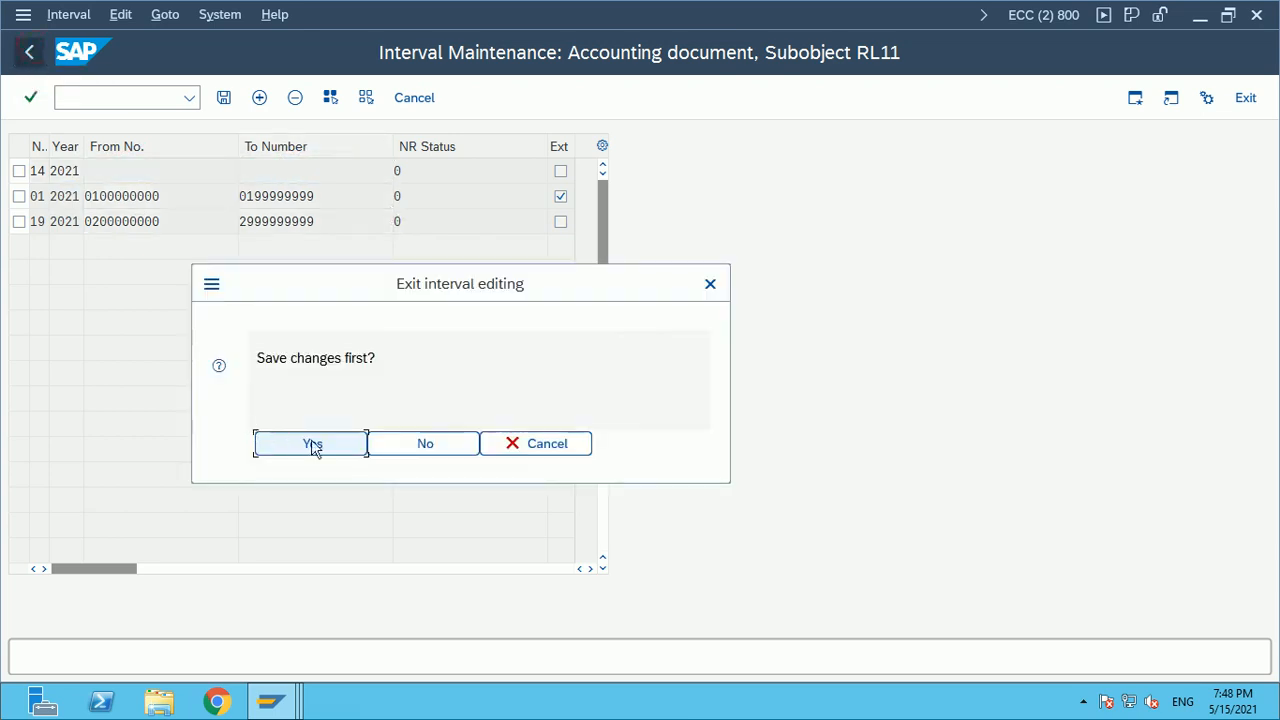
left_click(416, 452)
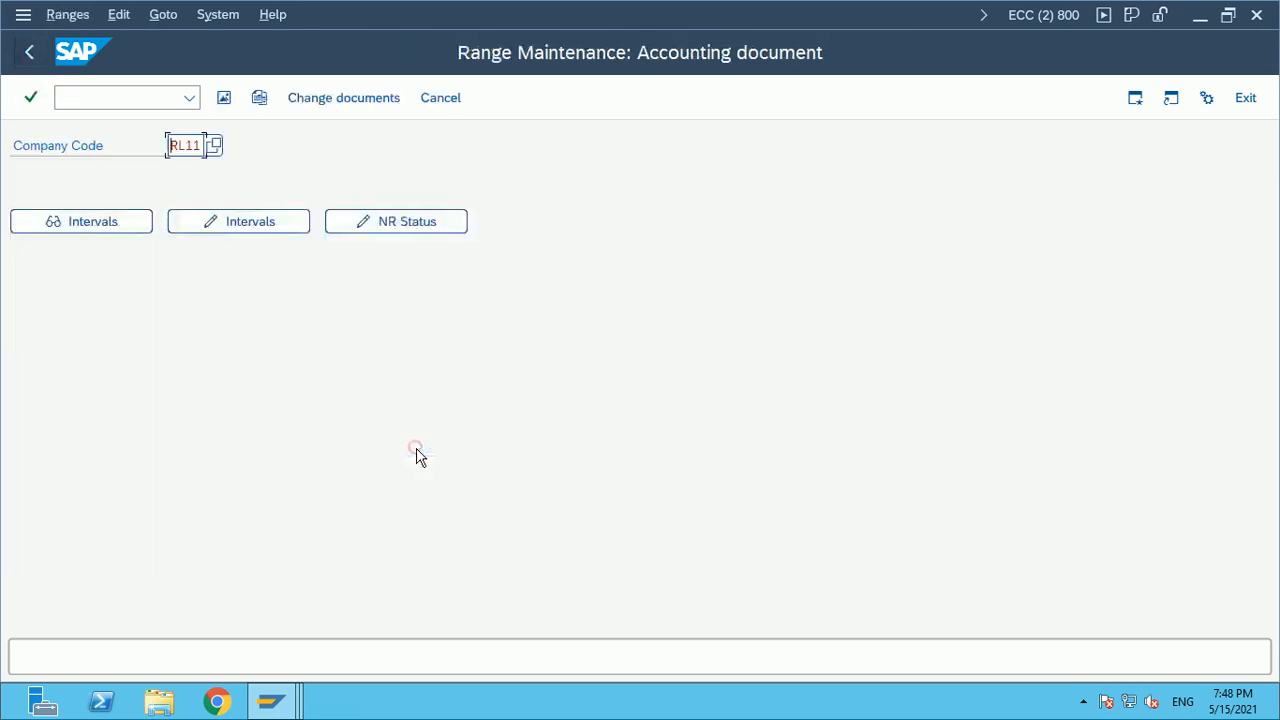
Leave range maintenance and the DZ details to return to the document types overview
left_click(30, 55)
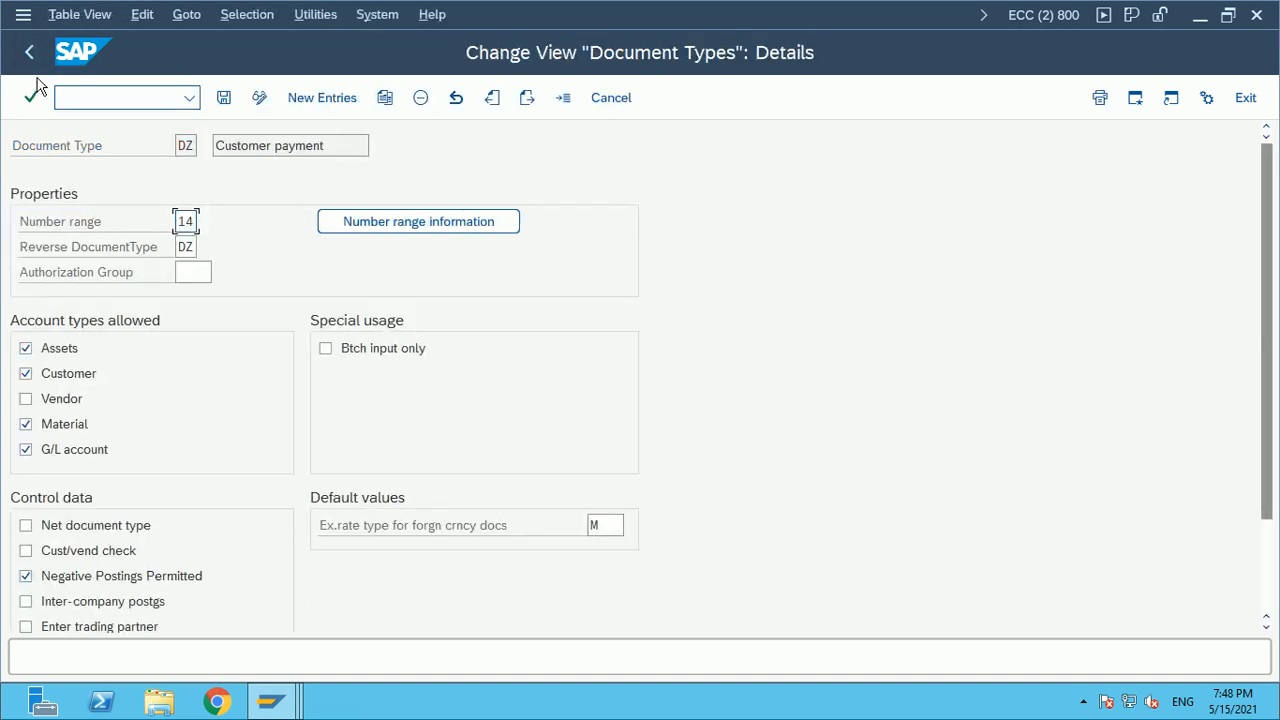
left_click(32, 55)
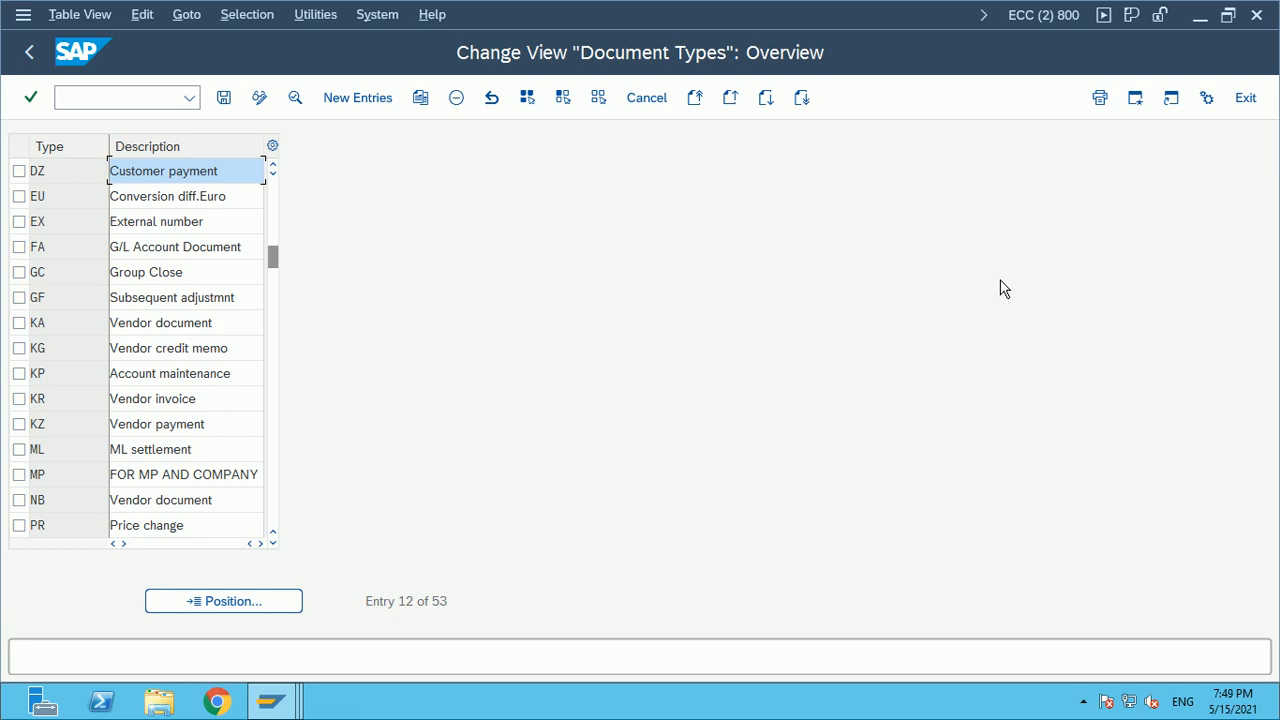
mouse_move(2, 717)
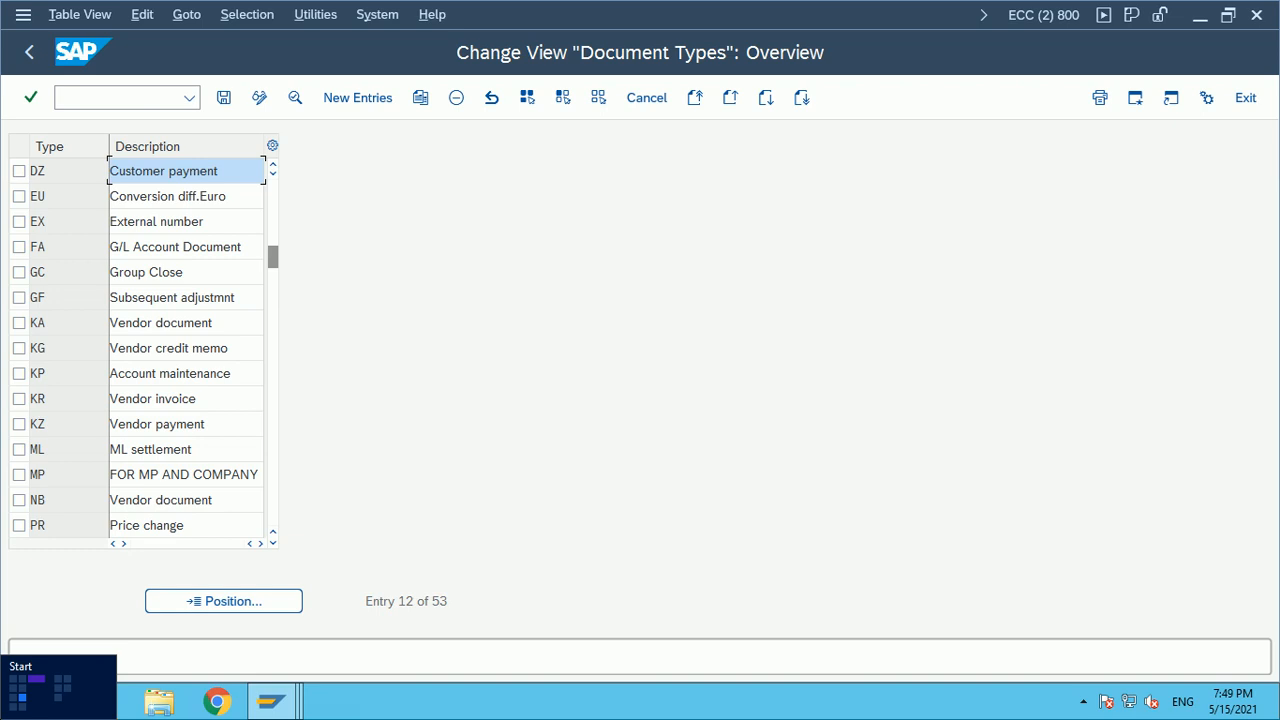
Switch to the G/L account posting session and highlight posting key 40 in the First Line Item
left_click(279, 707)
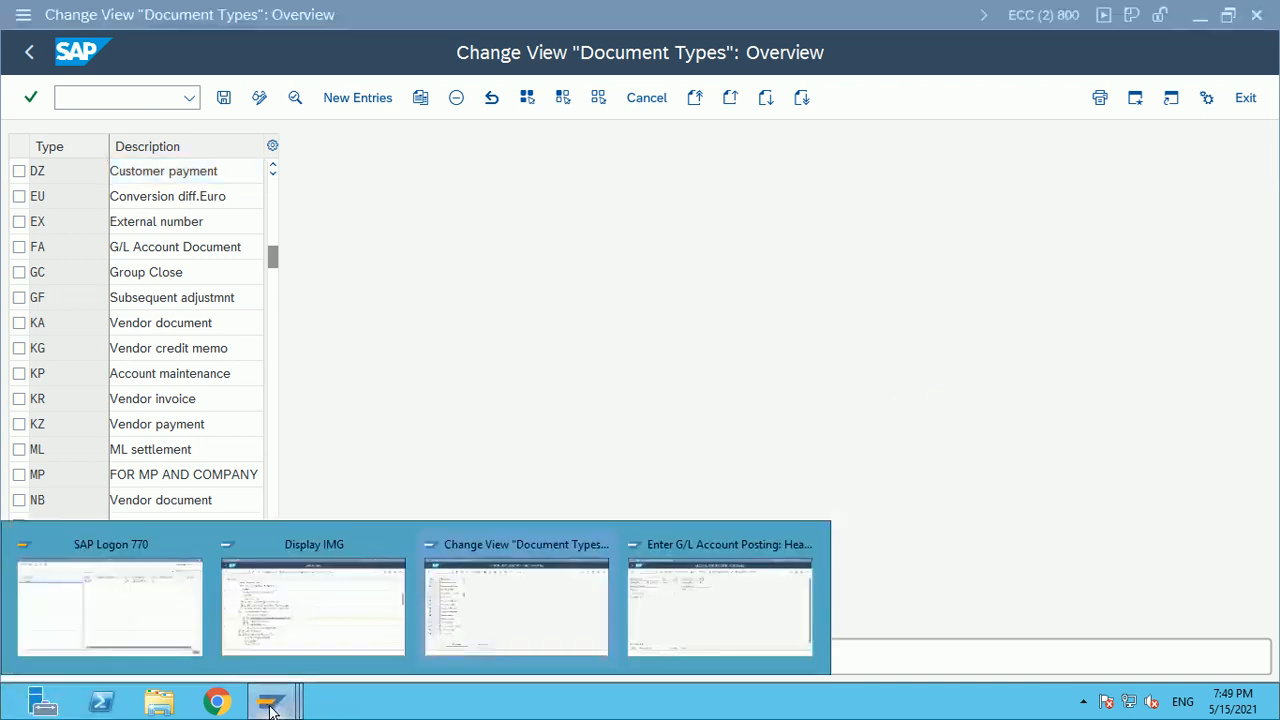
left_click(690, 622)
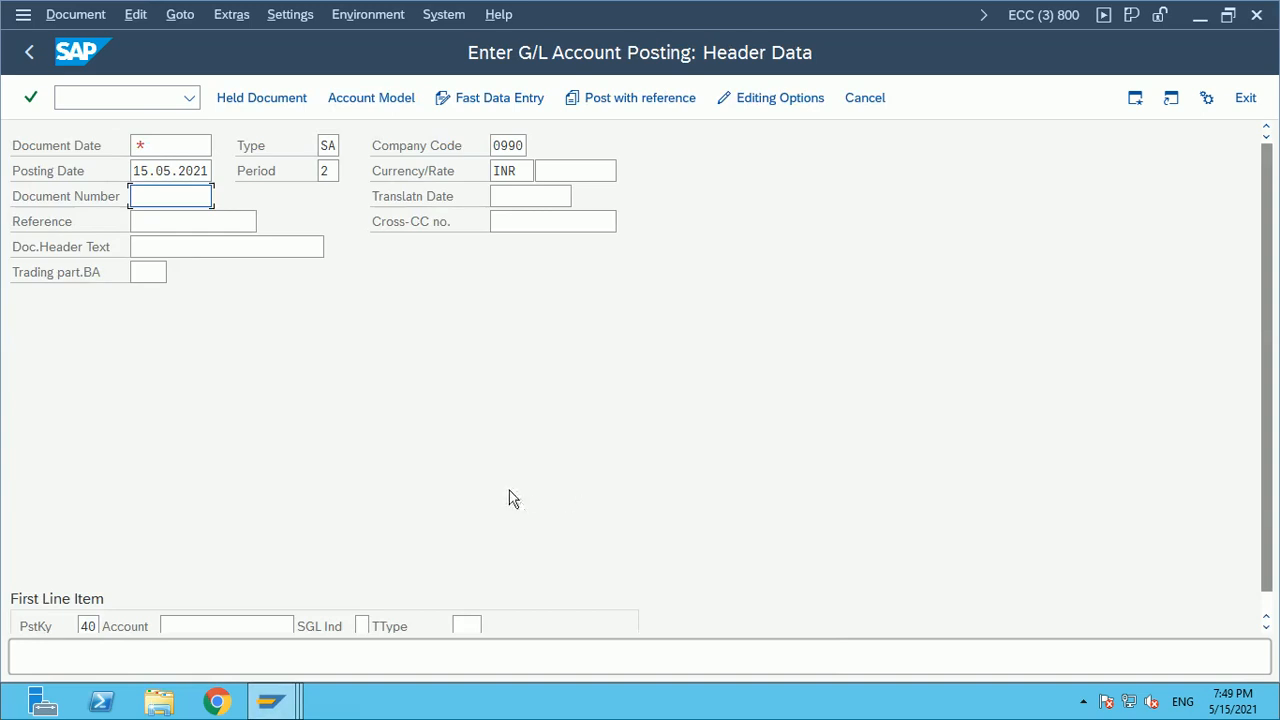
left_click(476, 426)
left_click(924, 431)
left_click_drag(1269, 420, 1278, 547)
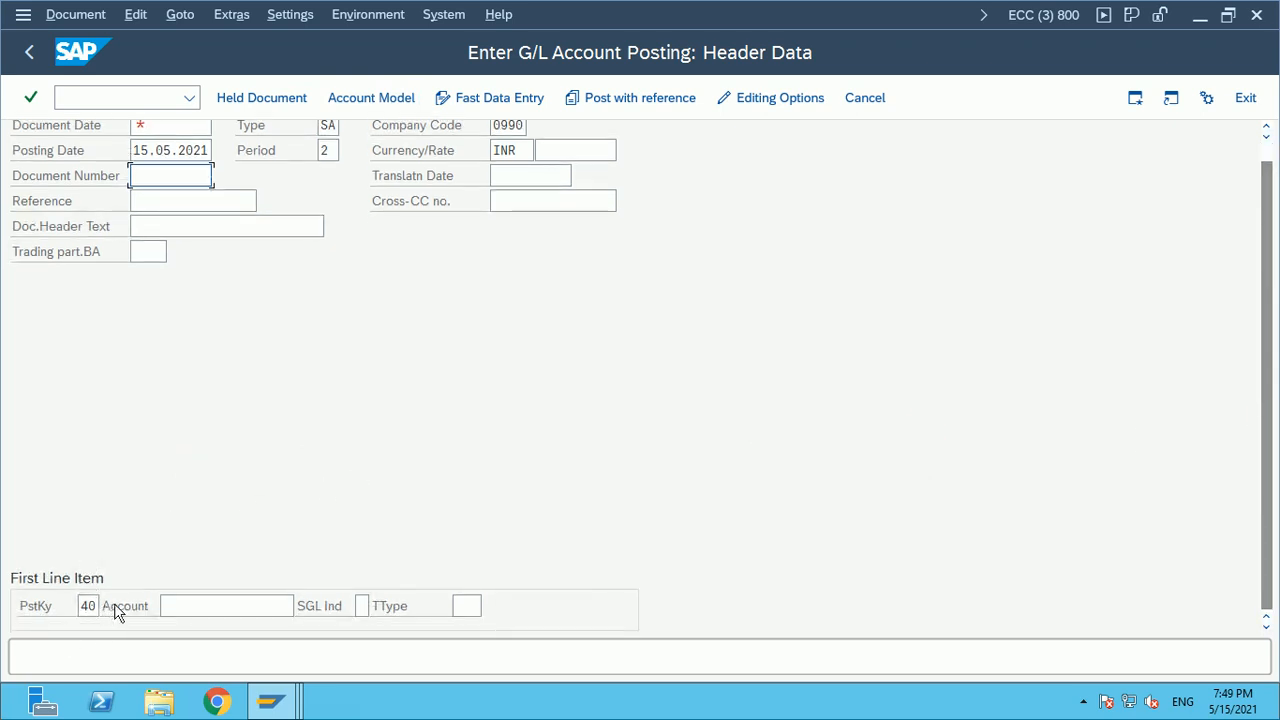
scroll(395, 406, "up", 1)
scroll(395, 406, "down", 1)
double_click(88, 607)
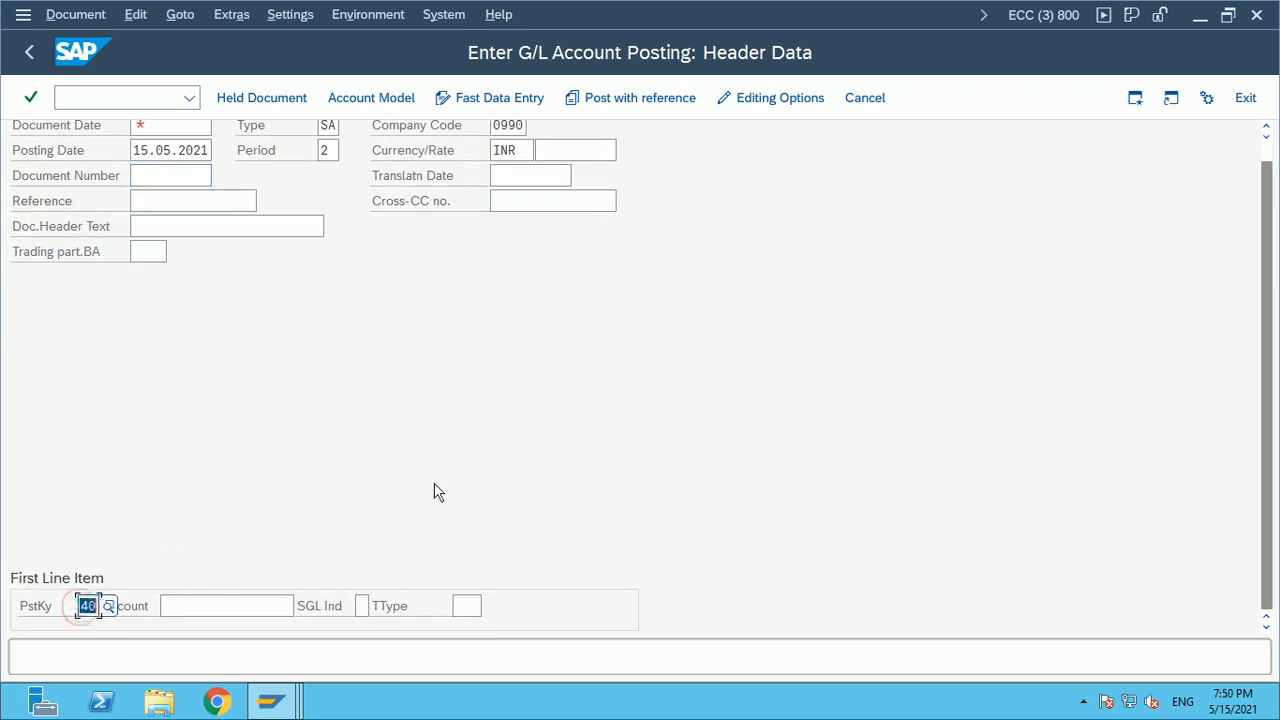
Compare the header's document type SA with the first line item's posting key by highlighting each in turn
scroll(440, 488, "up", 1)
scroll(440, 488, "down", 1)
scroll(368, 389, "up", 1)
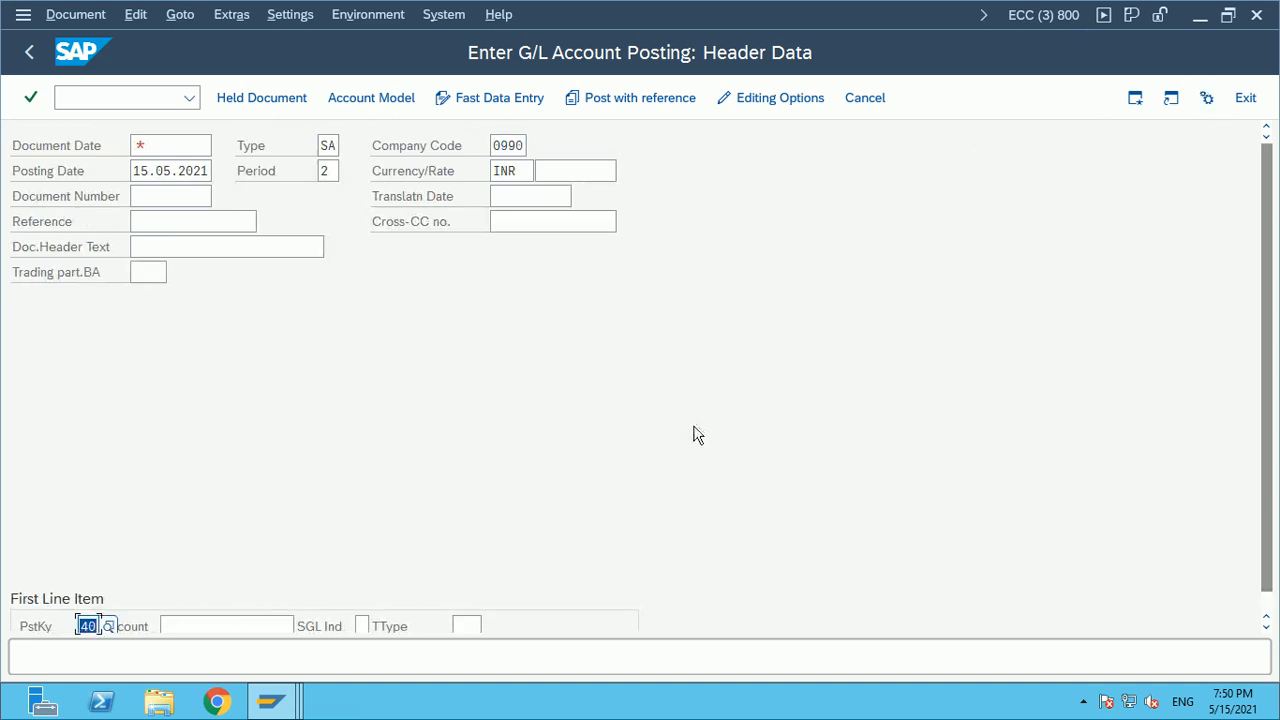
scroll(694, 438, "down", 1)
scroll(349, 234, "up", 1)
left_click(322, 146)
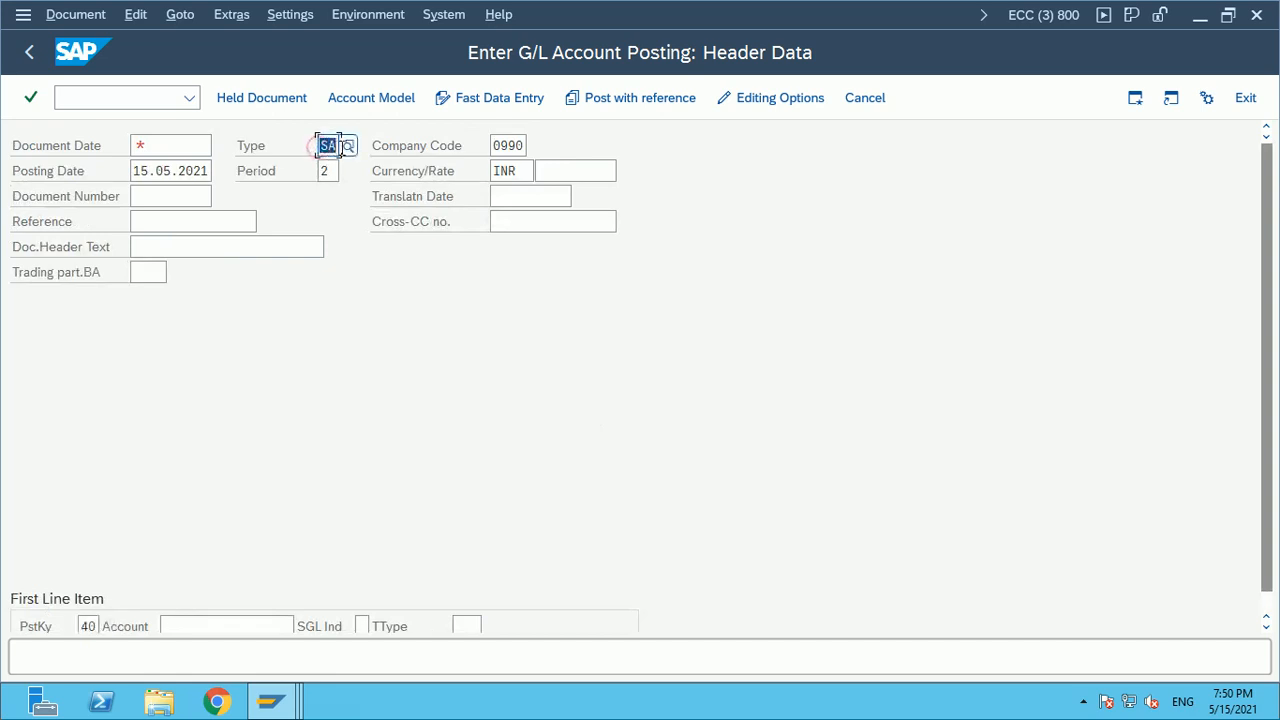
scroll(372, 444, "down", 1)
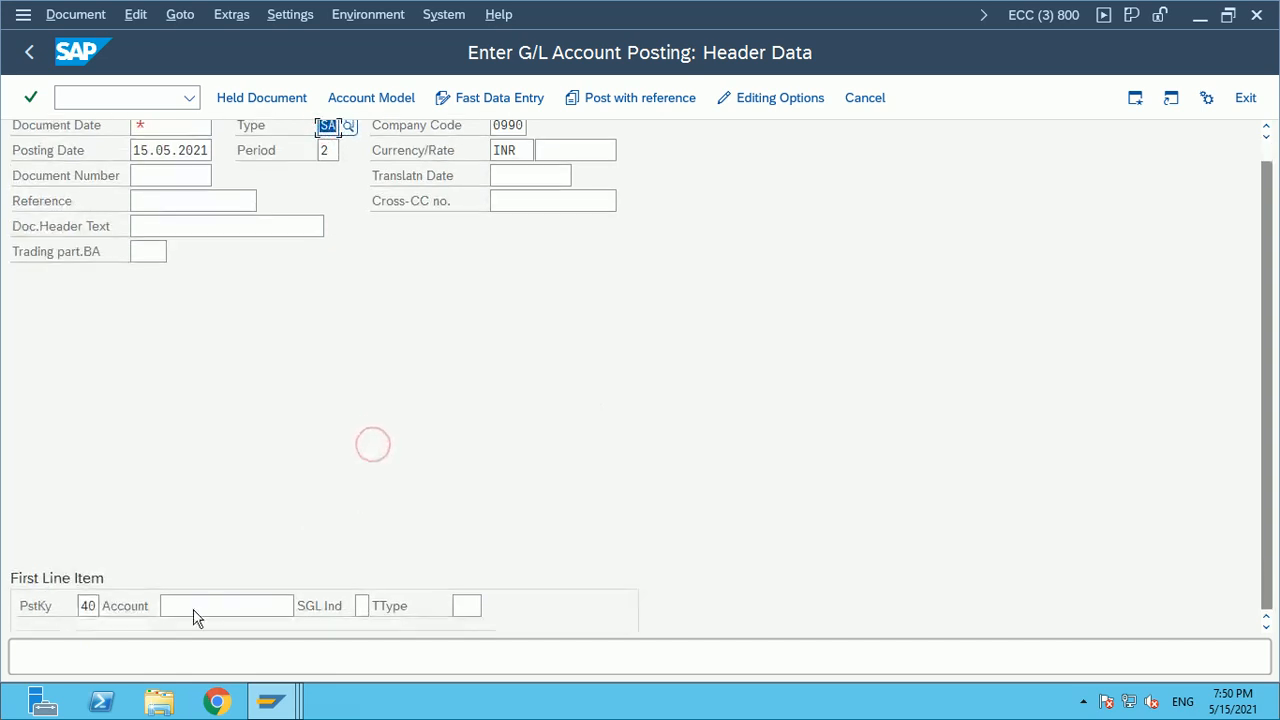
left_click(87, 605)
left_click(478, 426)
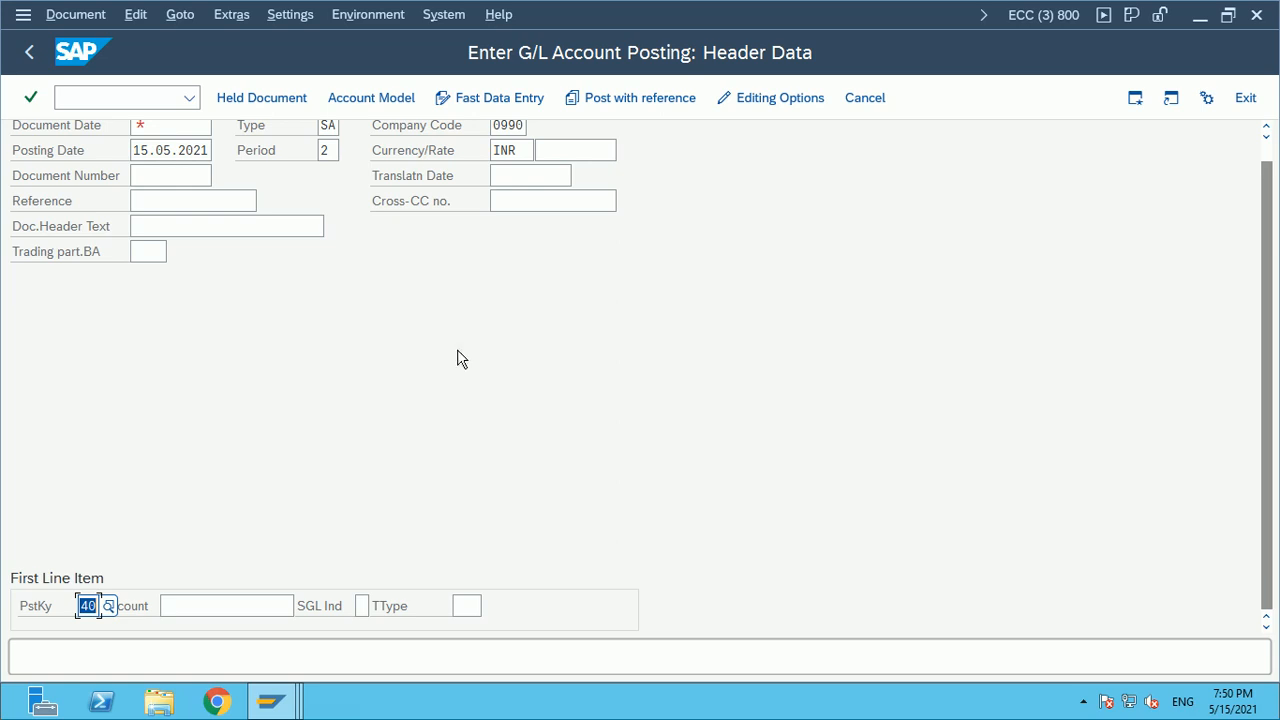
scroll(458, 357, "up", 1)
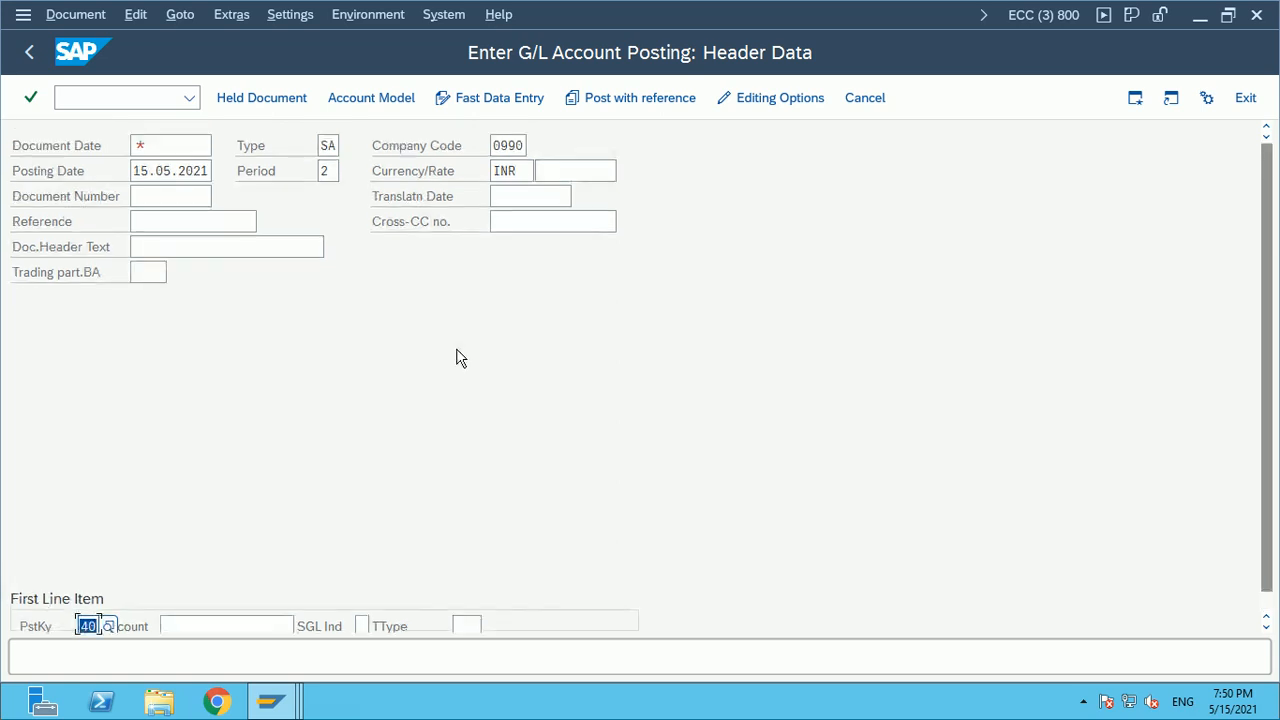
left_click(328, 145)
double_click(328, 145)
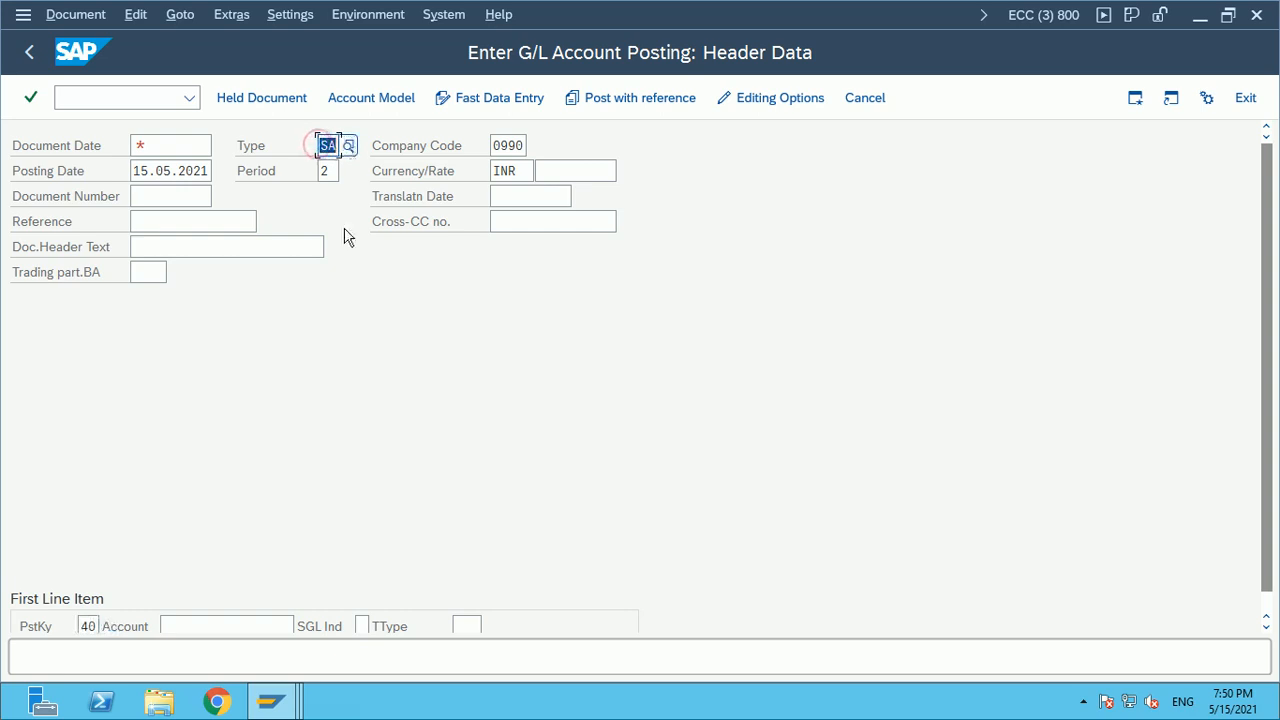
Highlight the first line item's posting key again, and switch to the SAP_training workbook in Excel
scroll(306, 440, "down", 1)
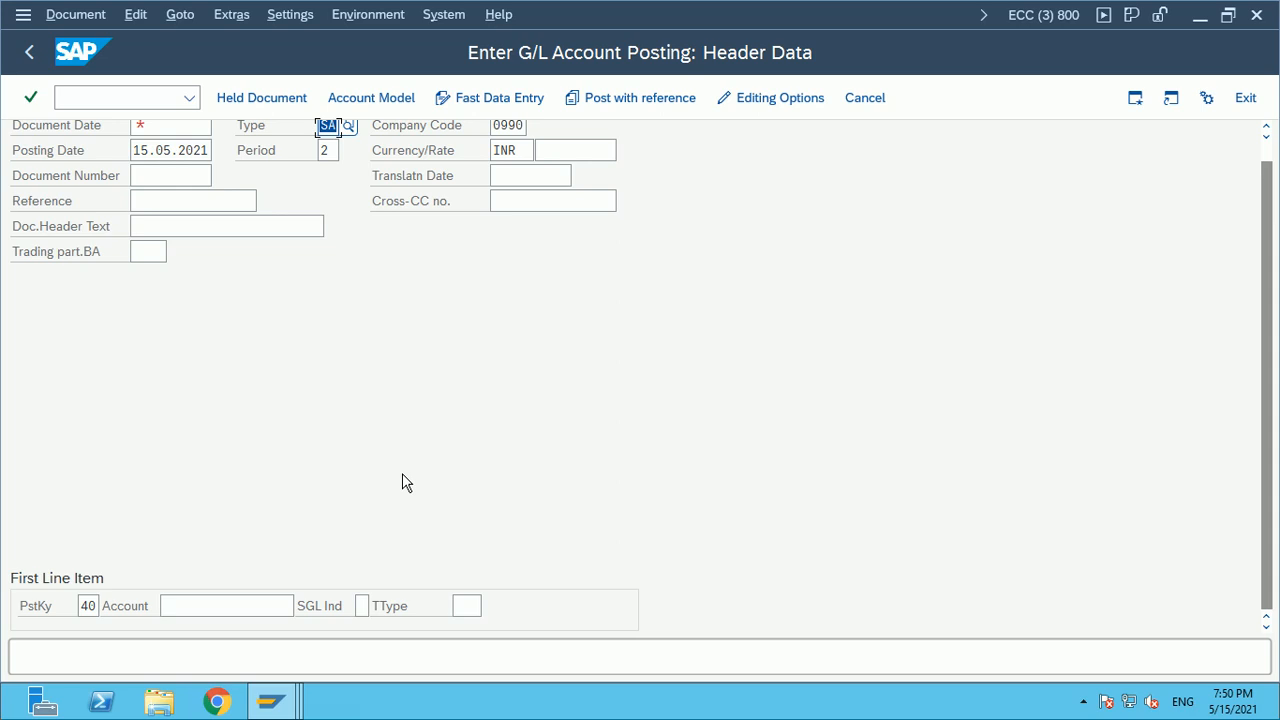
double_click(85, 605)
left_click(79, 606)
double_click(79, 606)
left_click(591, 531)
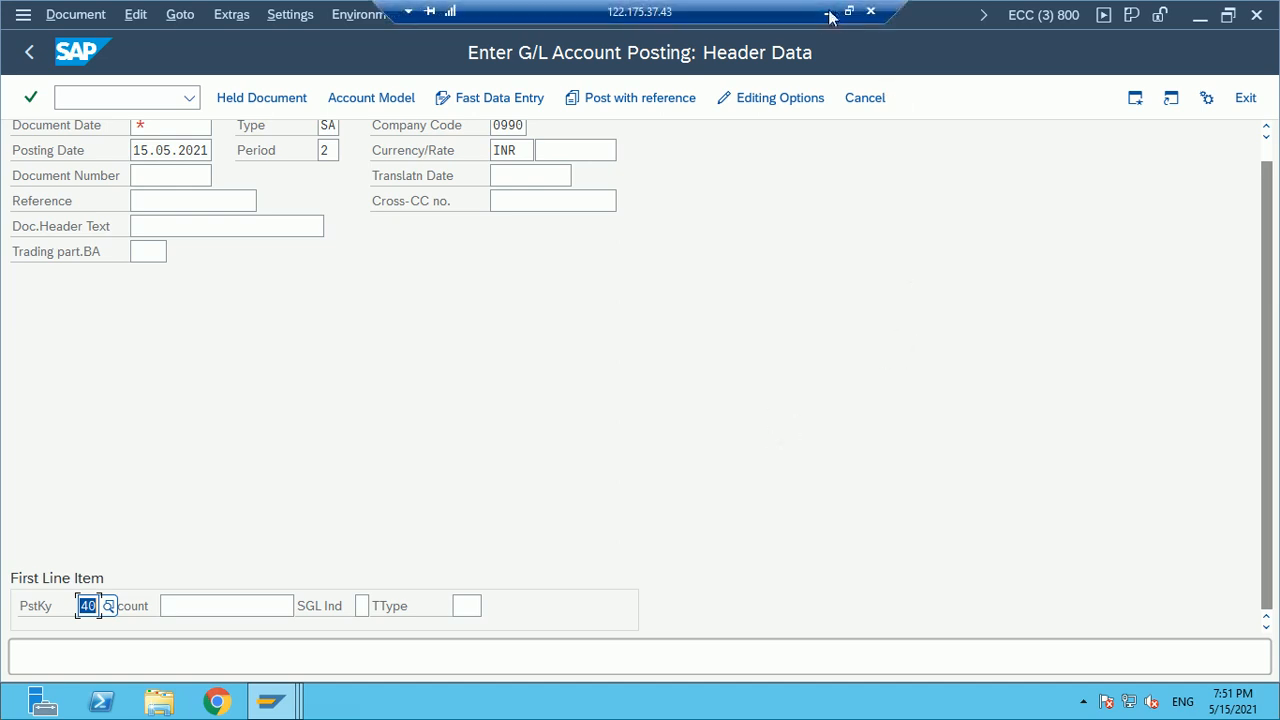
left_click(832, 14)
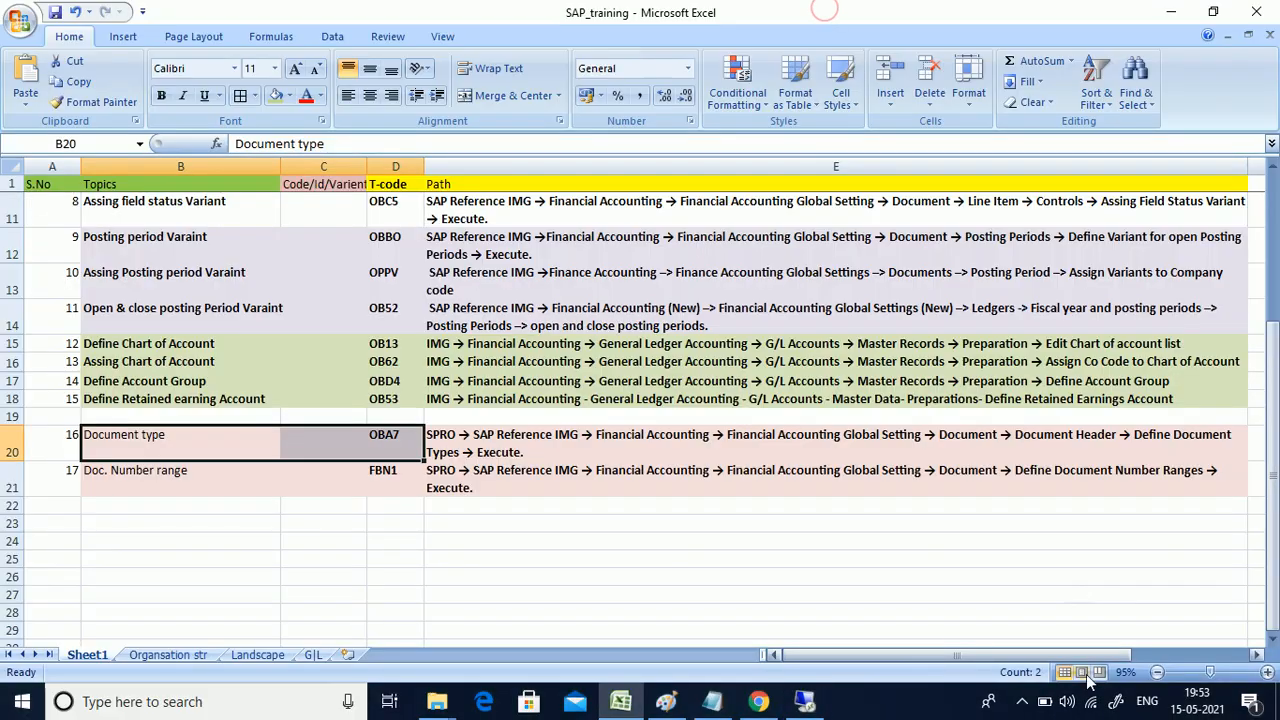
left_click(1021, 704)
left_click(1003, 626)
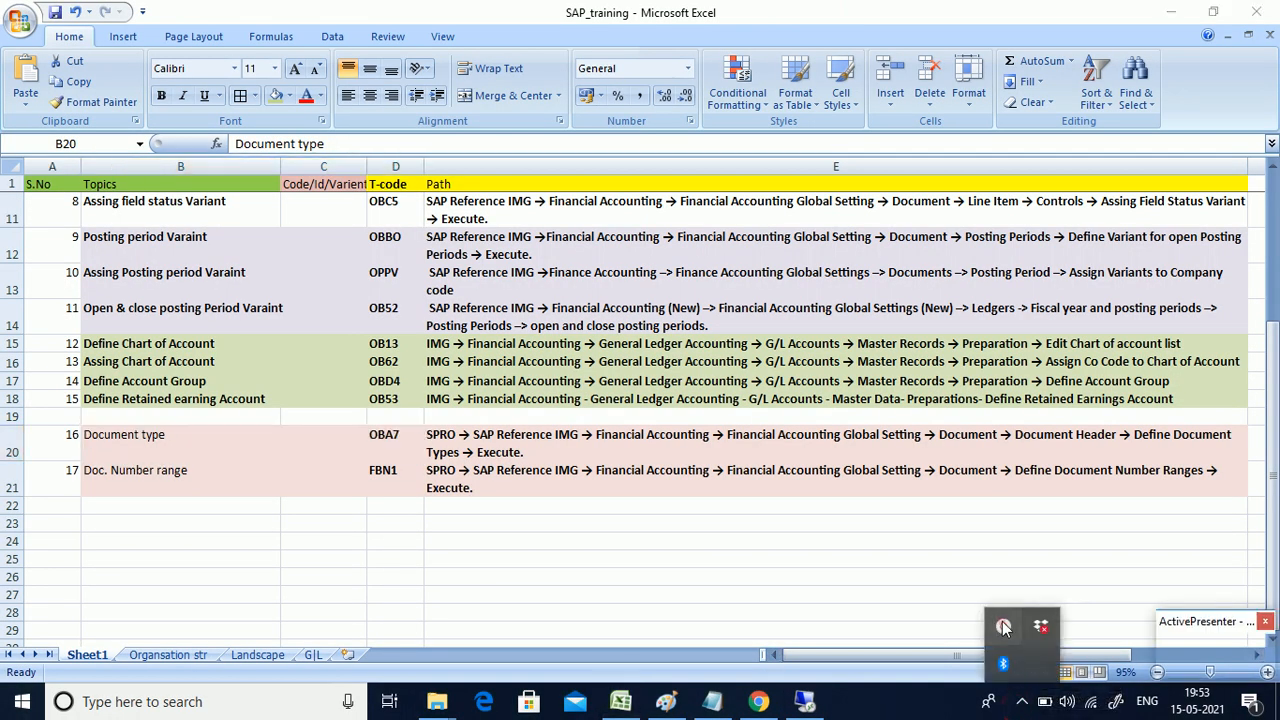